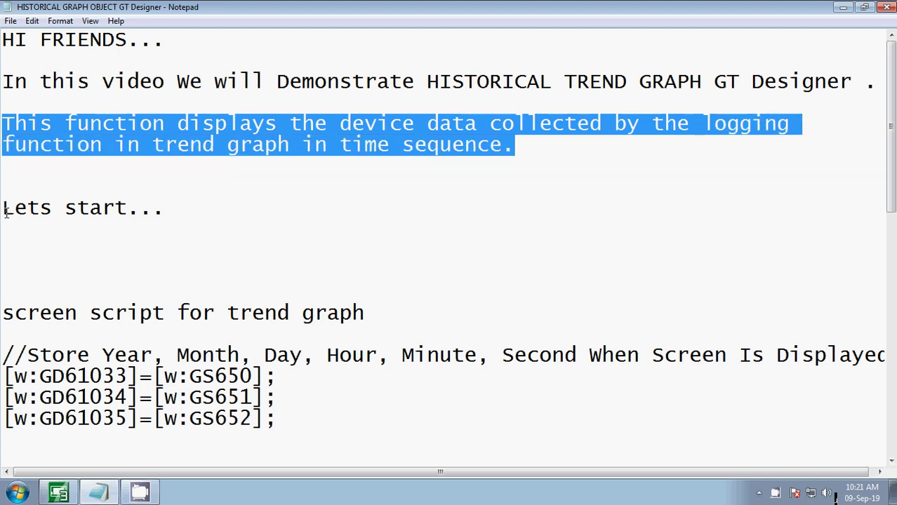
drag(4, 209, 203, 209)
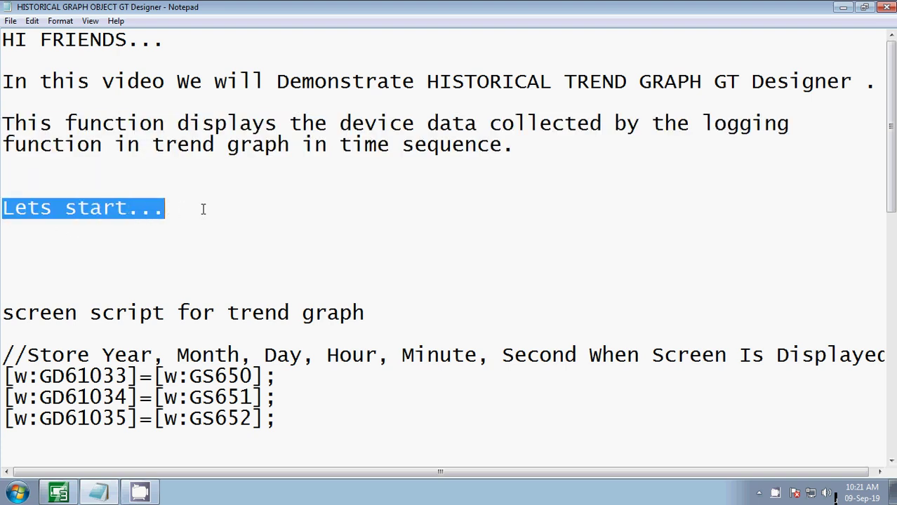
- Switch to GT Designer3 and create base screen 12 named HISTORICAL TREND GRAPH, copying the name from the Notepad notes
click(59, 493)
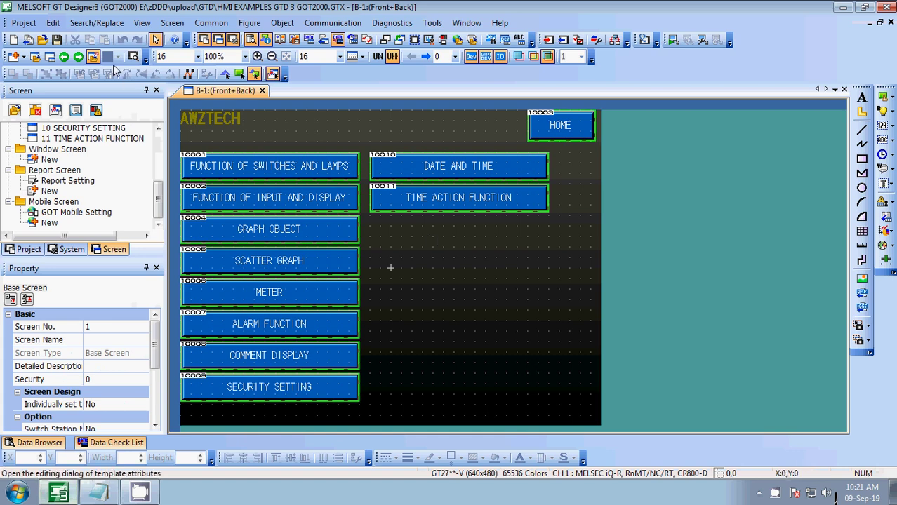
click(172, 23)
click(184, 39)
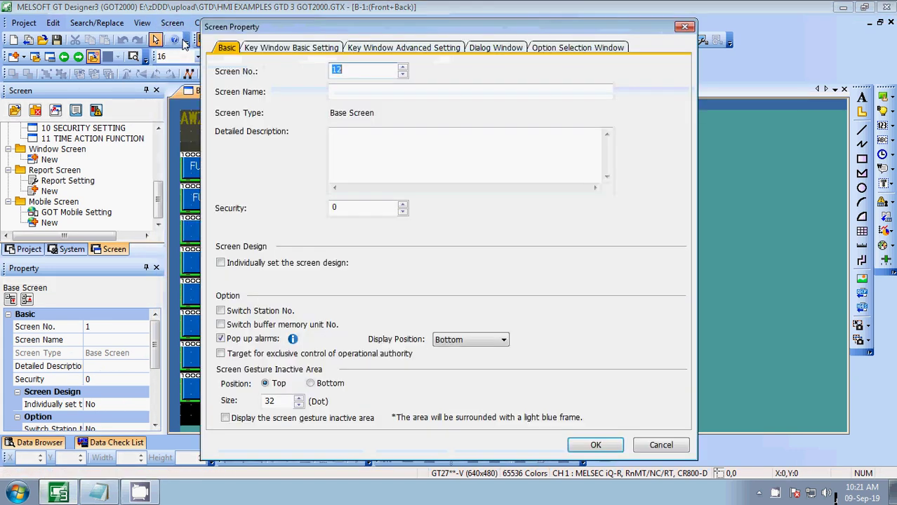
click(106, 493)
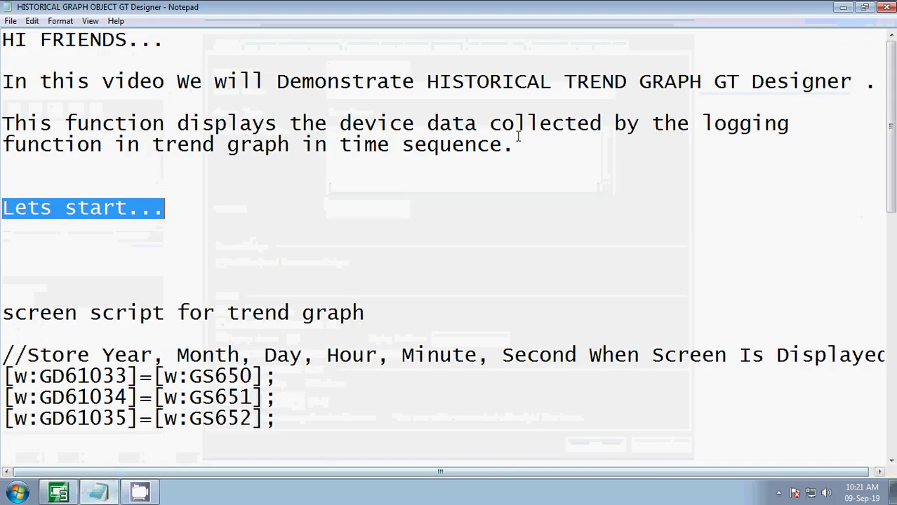
drag(426, 82, 704, 79)
key(ctrl+c)
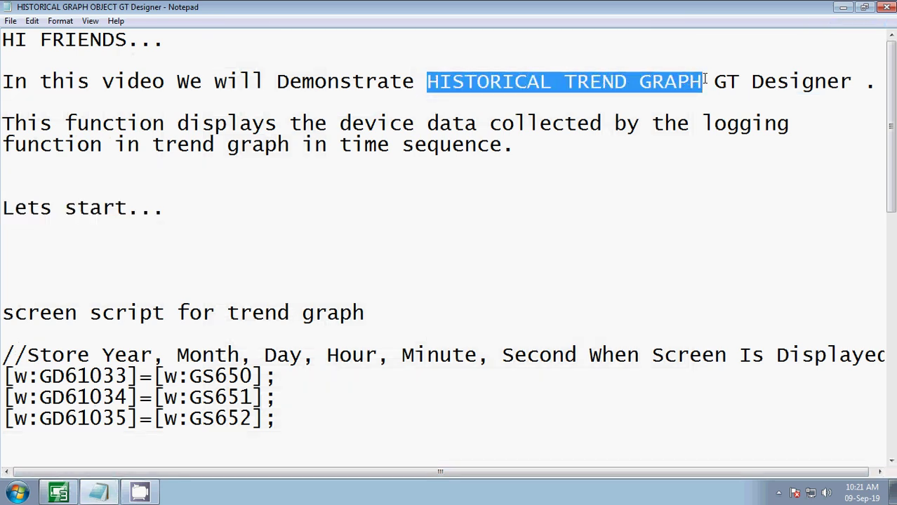
click(67, 495)
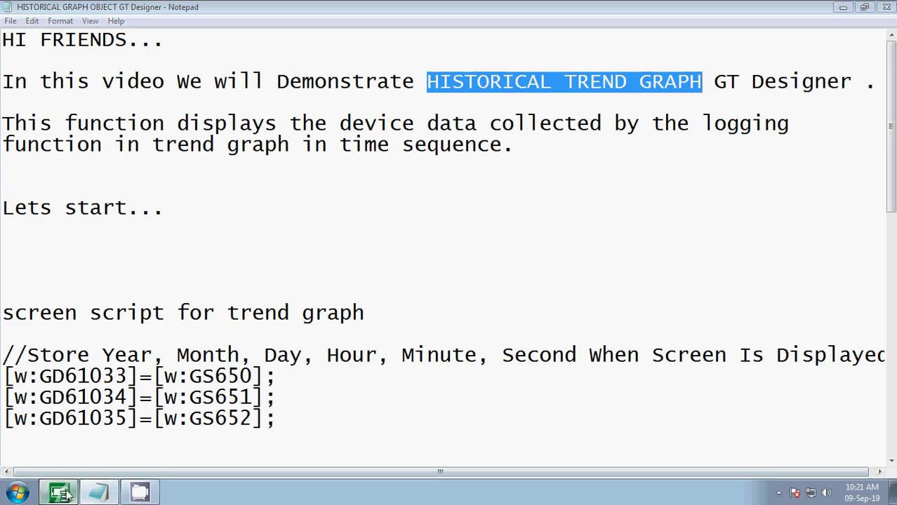
click(383, 91)
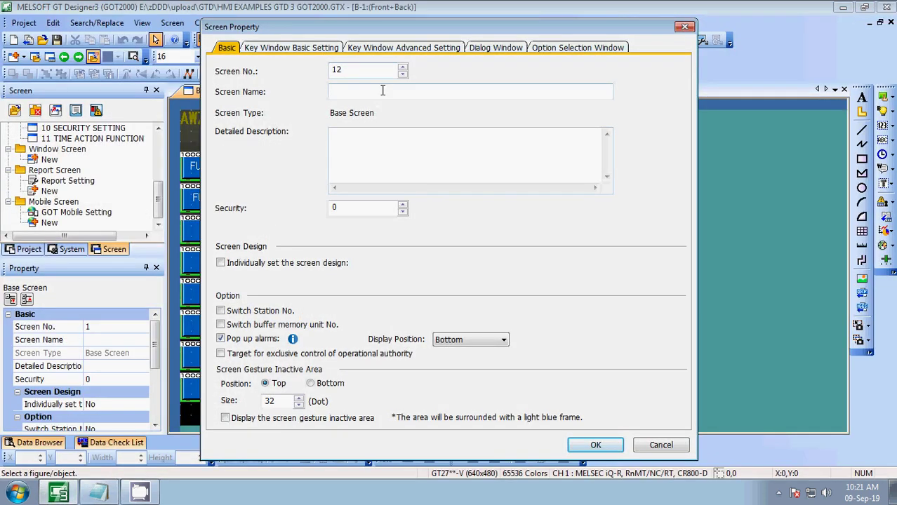
key(ctrl+v)
click(590, 443)
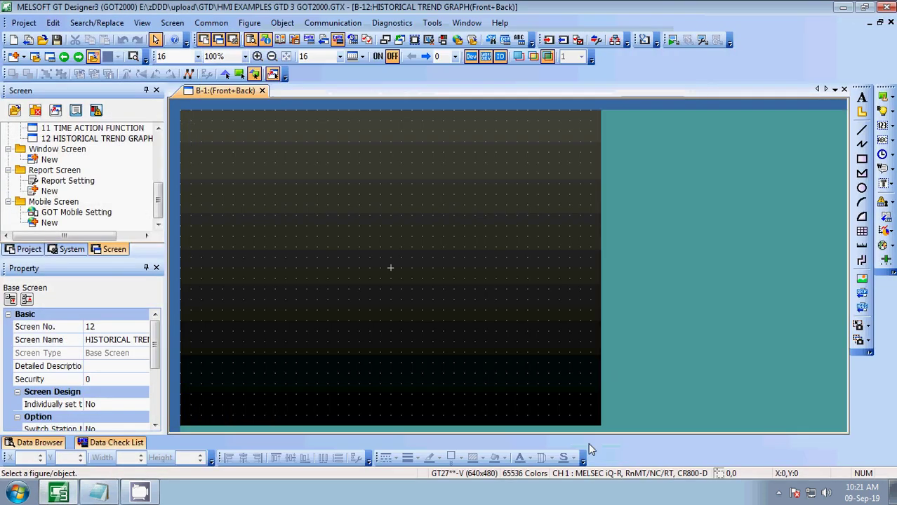
- On base screen 1, duplicate the TIME ACTION FUNCTION switch directly below itself and label the copy HISTORICAL TREND GRAPH
click(225, 91)
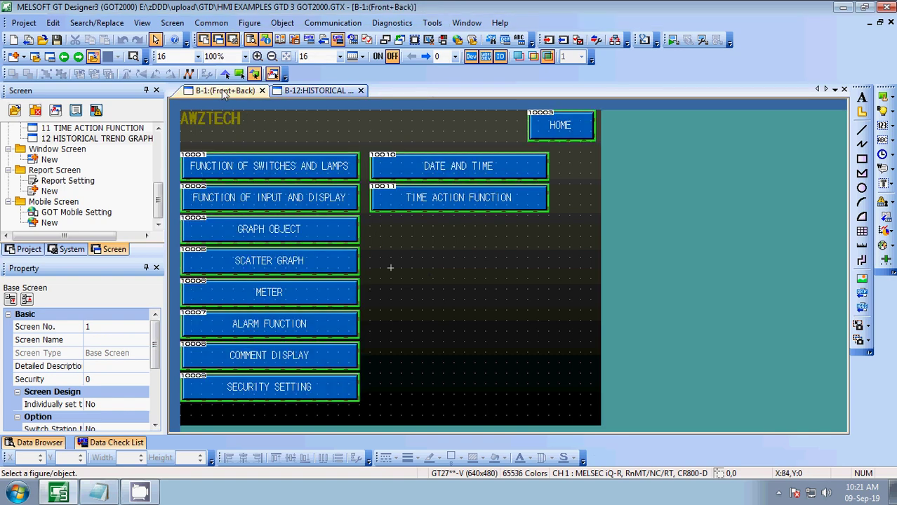
drag(457, 211, 467, 239)
double_click(468, 239)
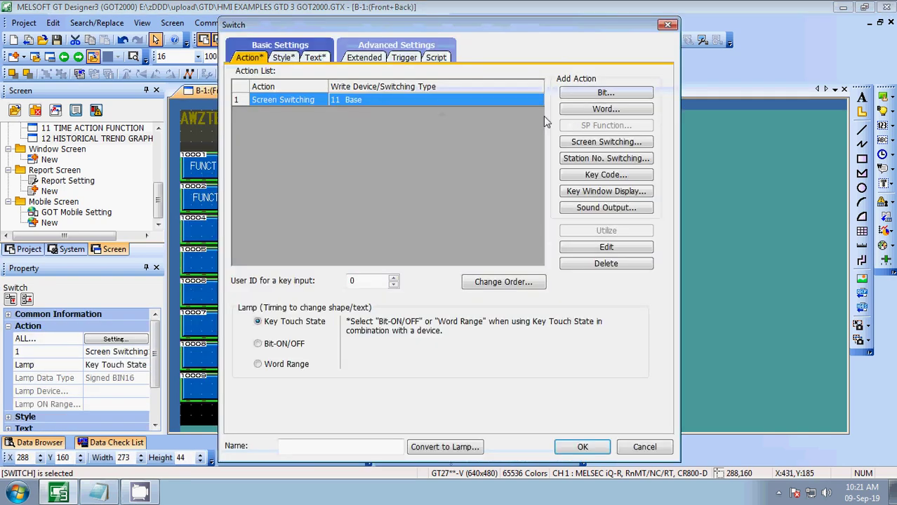
click(315, 58)
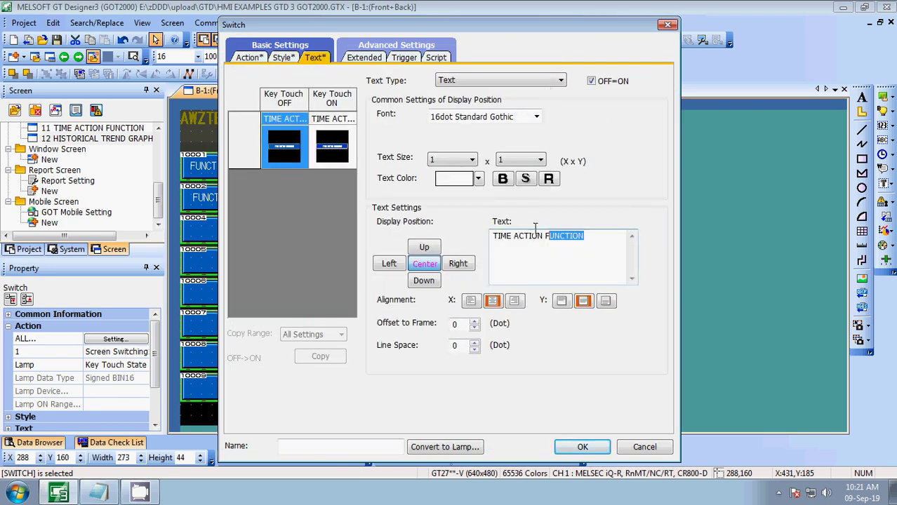
key(ctrl+v)
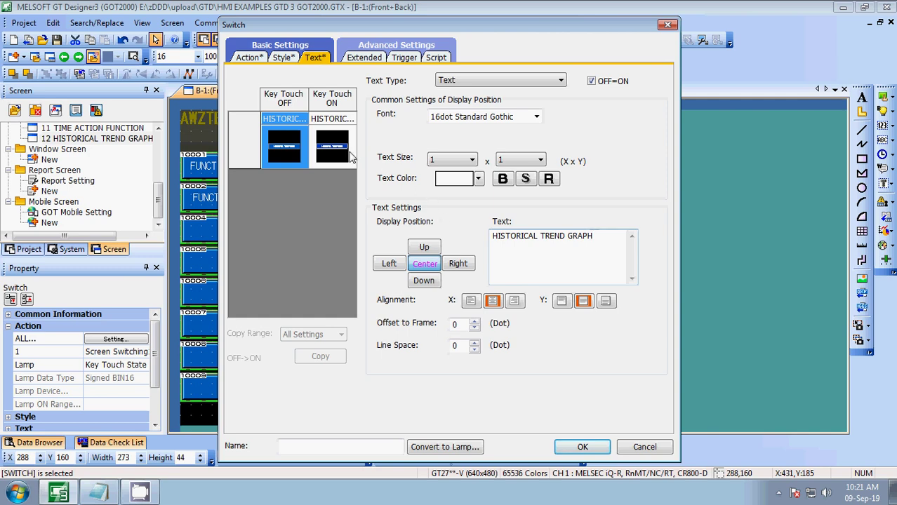
click(581, 447)
- Set the HISTORICAL TREND GRAPH switch's screen switching action to base screen 12
double_click(488, 231)
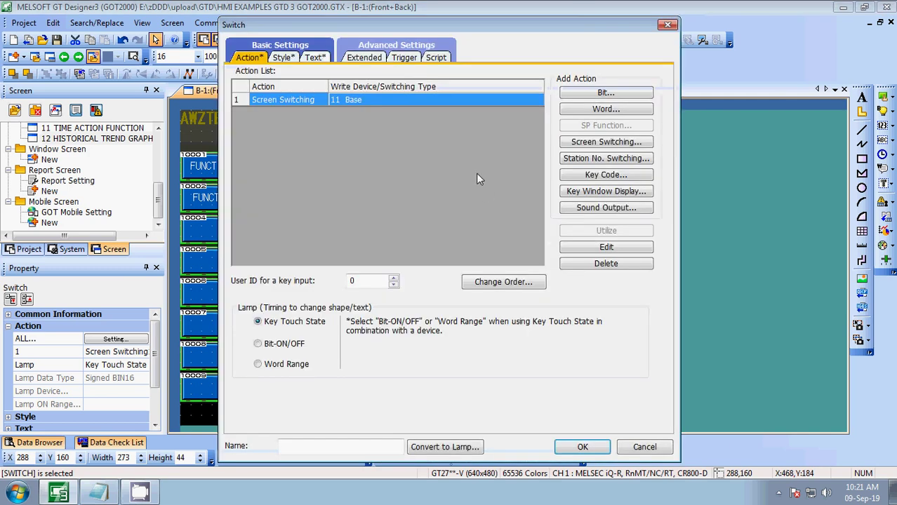
double_click(393, 102)
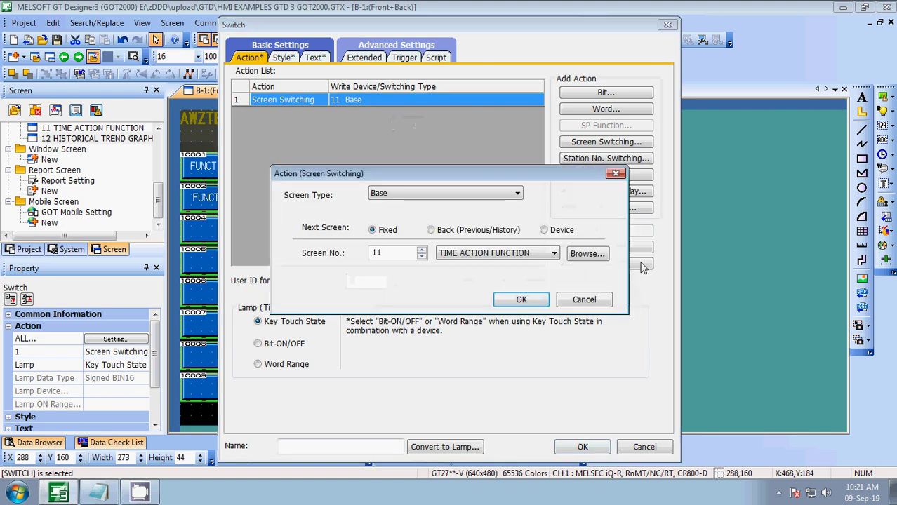
click(586, 309)
click(576, 318)
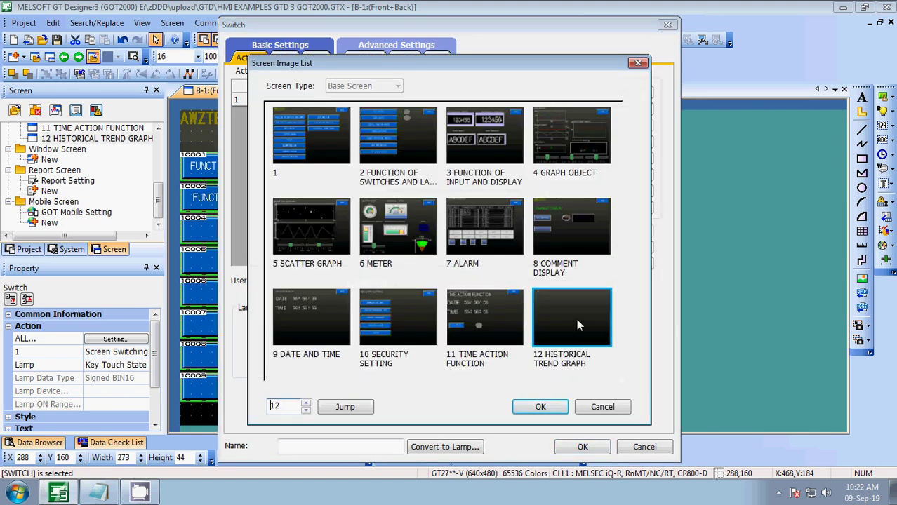
click(552, 410)
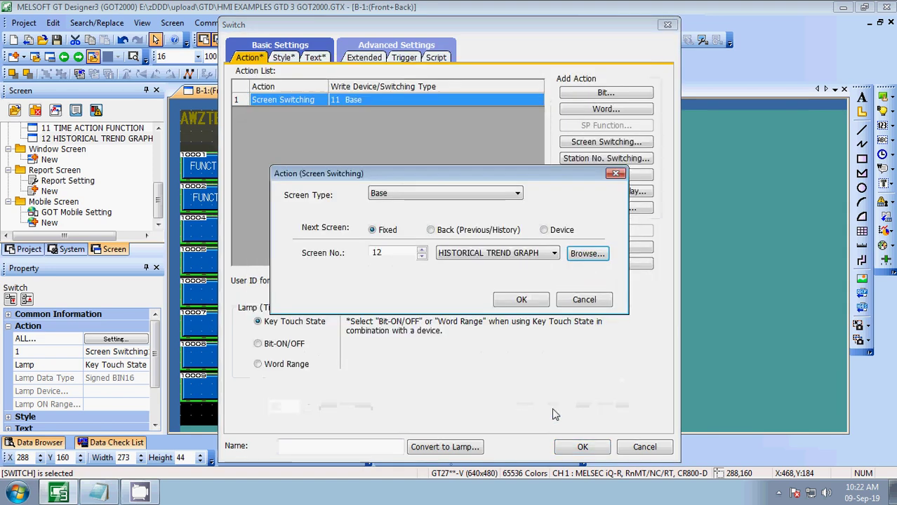
click(521, 300)
click(581, 447)
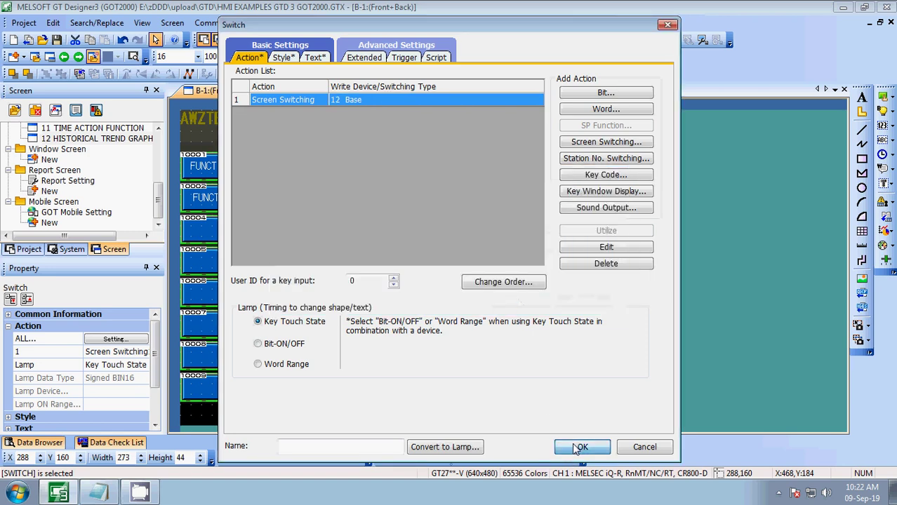
- Add the text HISTORICAL TREND GRAPH near the upper-left corner of base screen 12
click(320, 91)
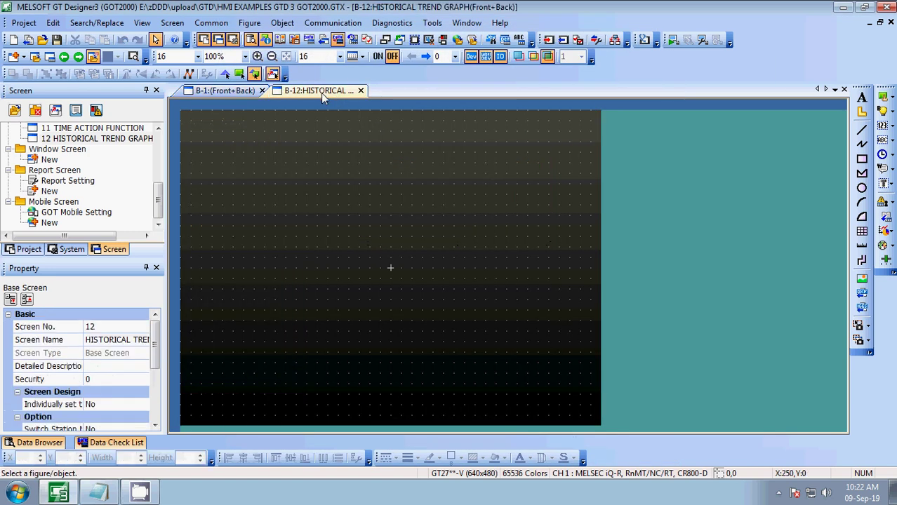
click(868, 99)
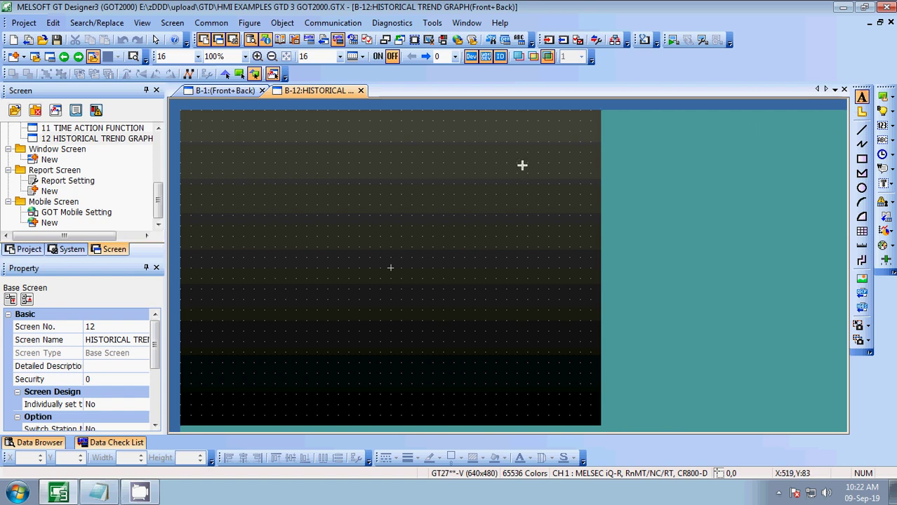
click(207, 126)
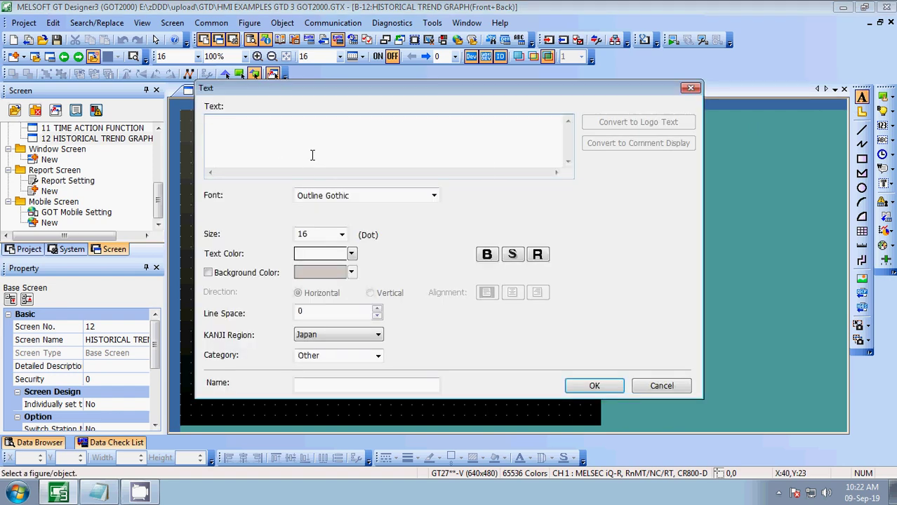
right_click(313, 155)
click(337, 210)
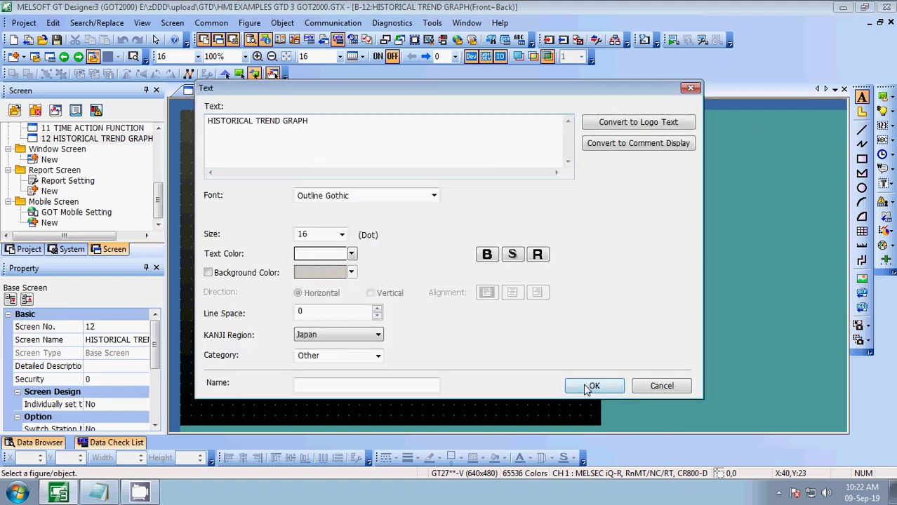
click(588, 387)
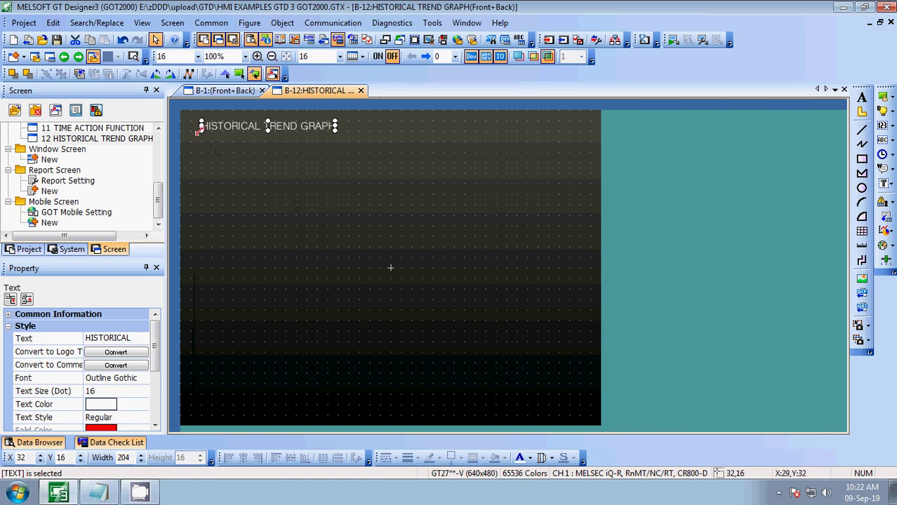
- Enlarge the HISTORICAL TREND GRAPH title to about 21 dots and move it into the upper-left corner of the base screen
drag(198, 132, 169, 146)
drag(335, 127, 371, 147)
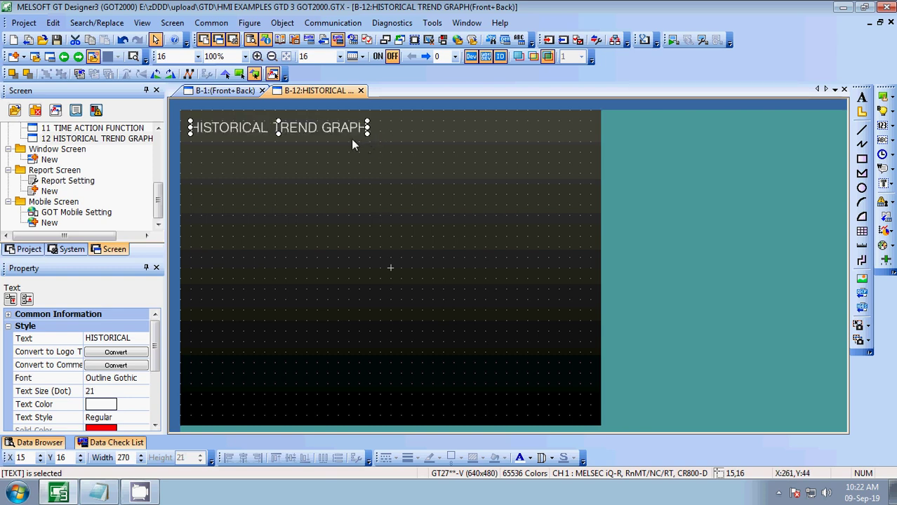
key(Left)
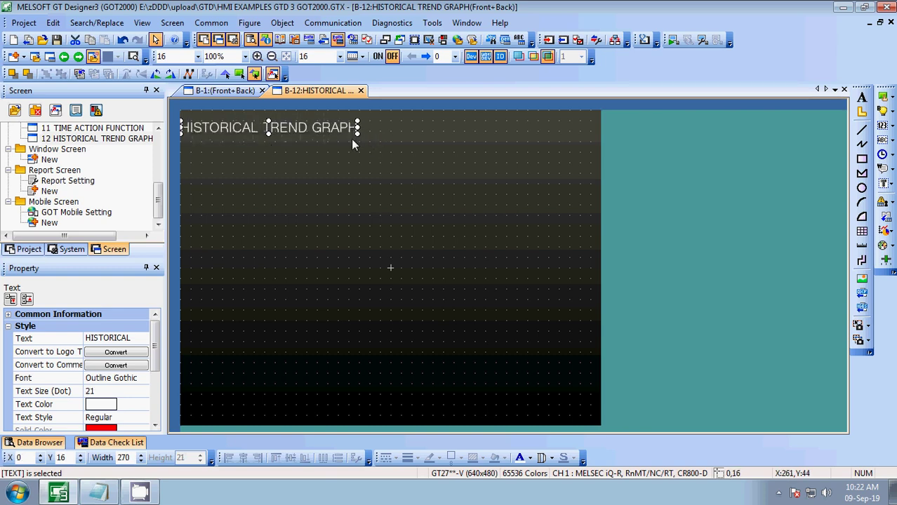
click(408, 183)
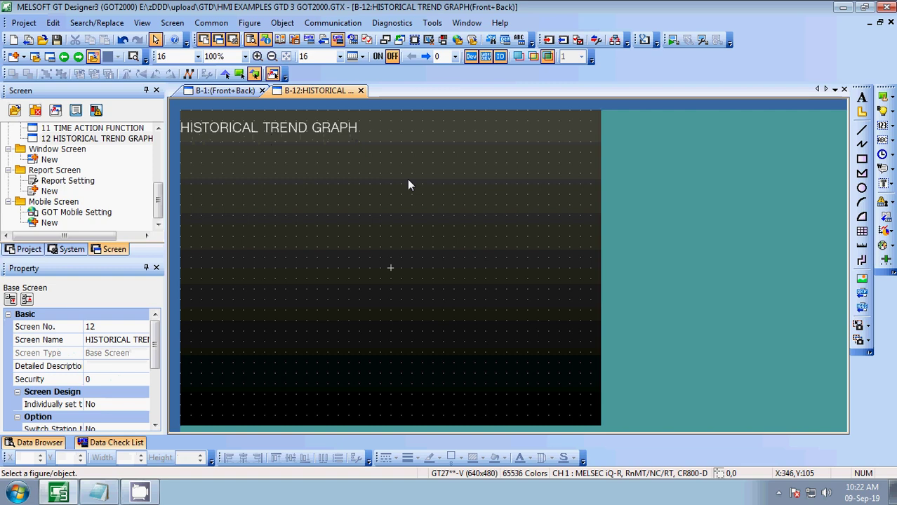
click(271, 132)
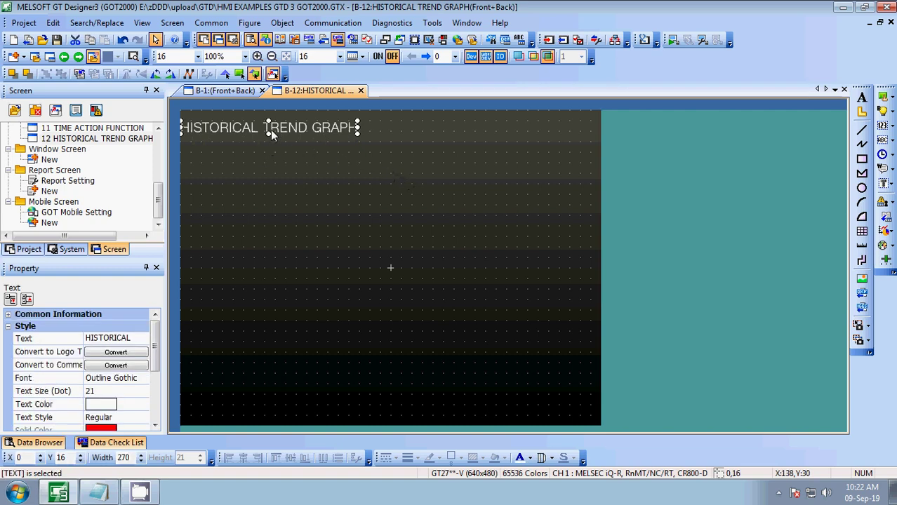
key(Up)
click(335, 176)
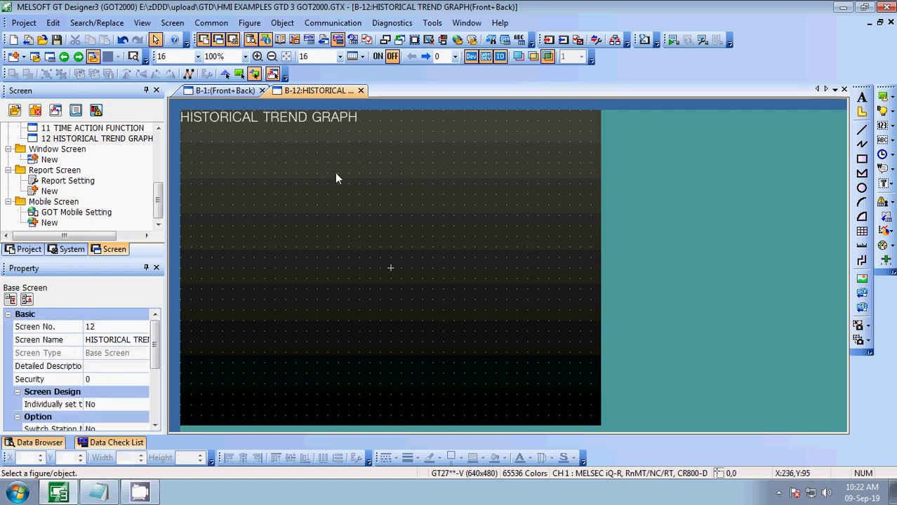
- Place a Historical Trend Graph object about 577 by 209 dots across the middle of base screen 12
click(282, 24)
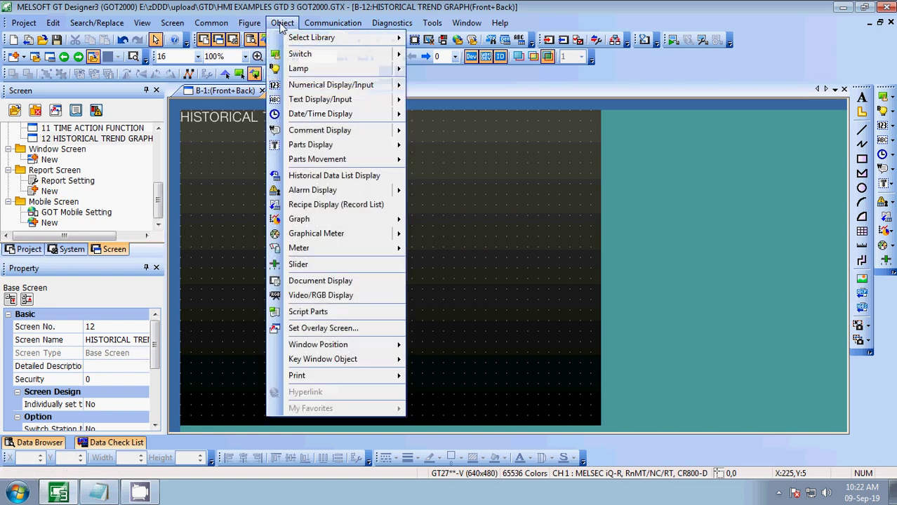
mouse_move(334, 222)
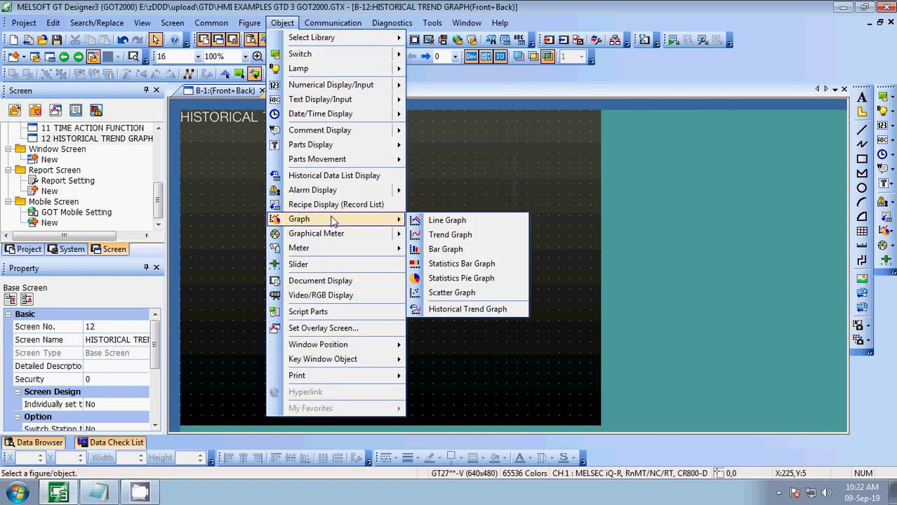
click(490, 309)
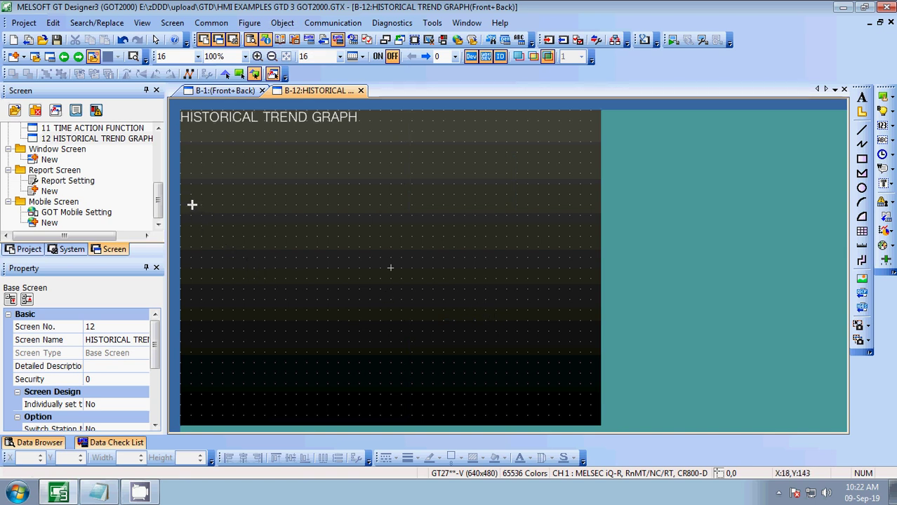
mouse_move(201, 205)
mouse_down()
mouse_move(266, 244)
mouse_move(555, 321)
mouse_move(578, 341)
mouse_up()
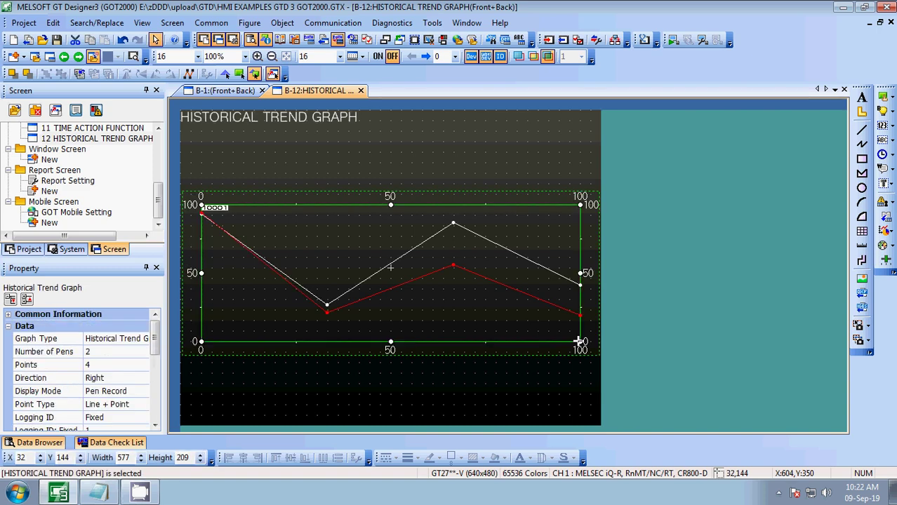
click(517, 177)
- Set the historical trend graph to 8 pens, 121 points and display direction Left
click(421, 256)
double_click(421, 256)
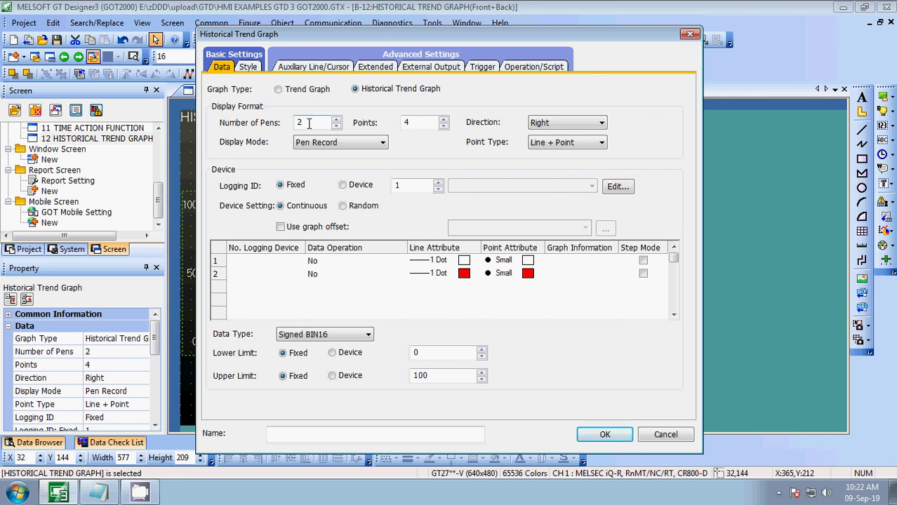
drag(308, 124, 282, 124)
text(8)
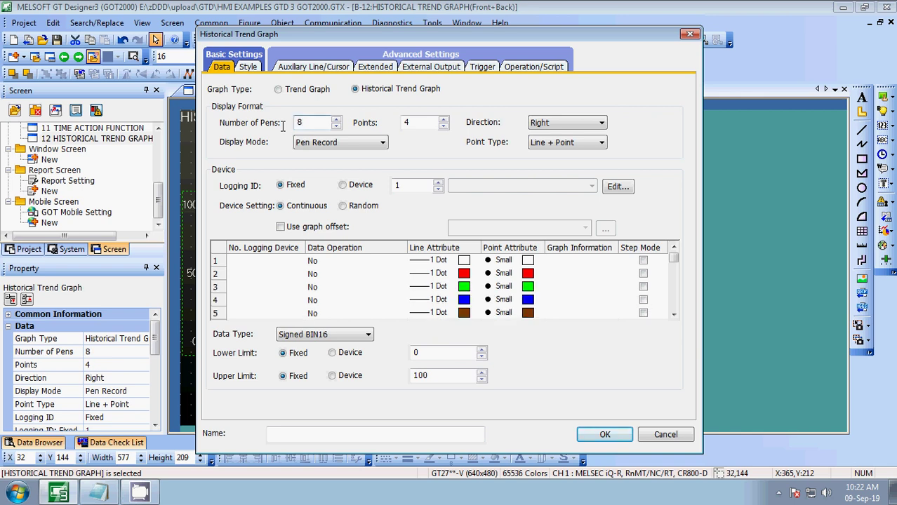
key(Tab)
text(12)
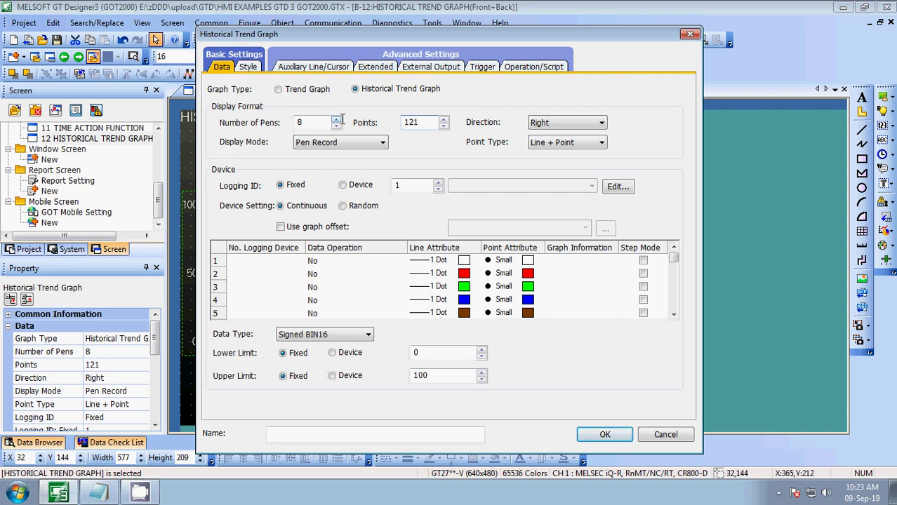
click(556, 125)
click(552, 143)
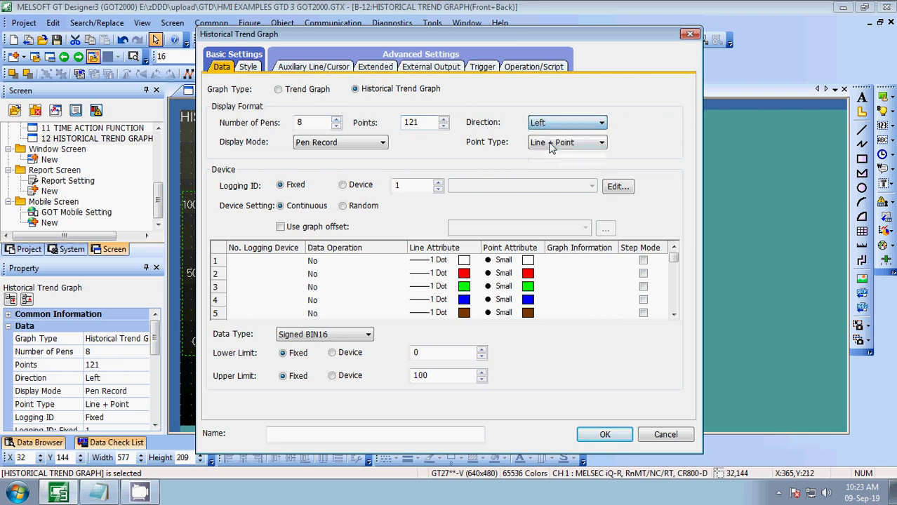
- Set the historical trend graph's point type to Line and name its logging ID 1 trend1
click(552, 144)
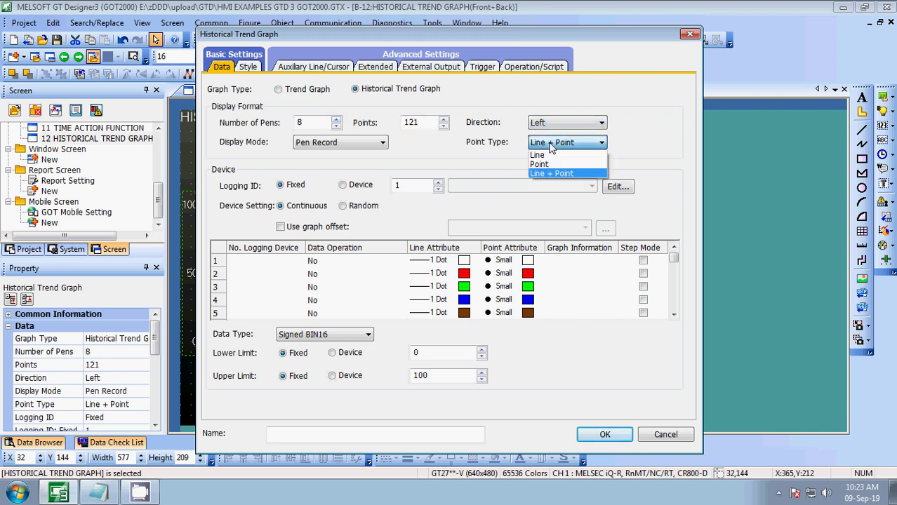
click(549, 155)
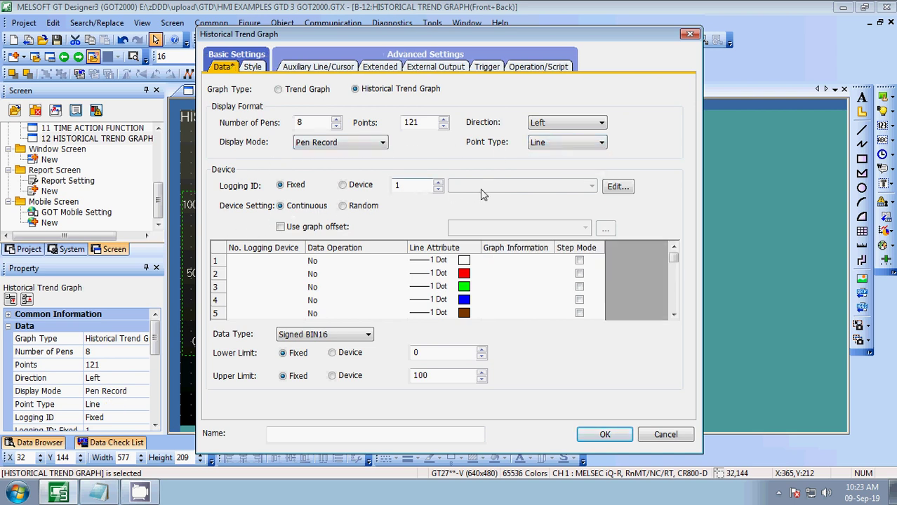
click(618, 186)
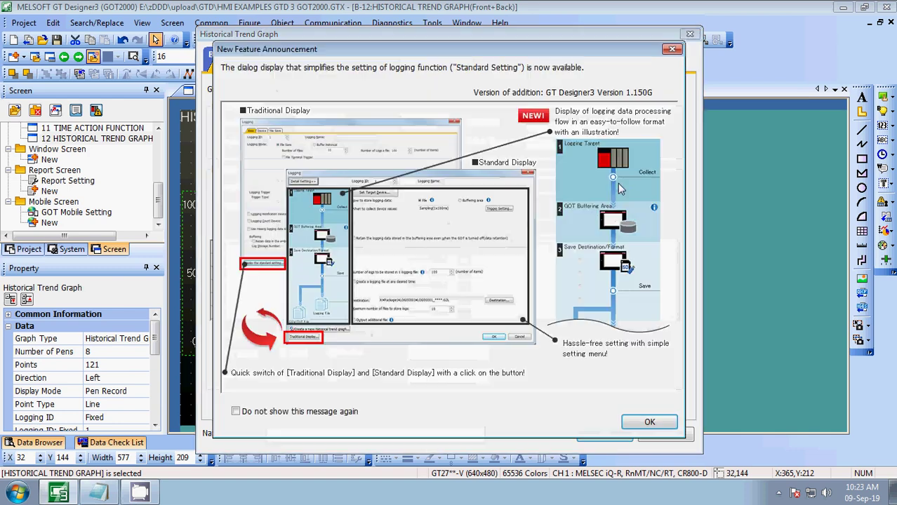
click(633, 424)
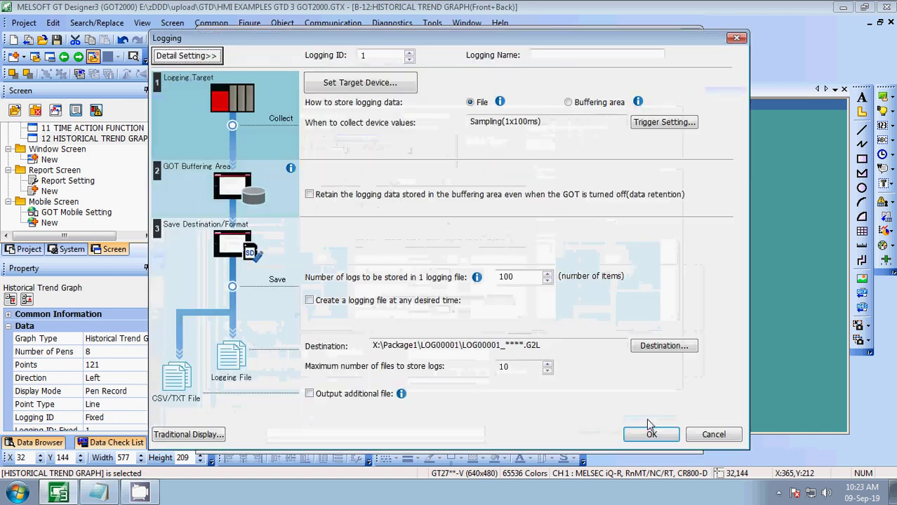
click(370, 56)
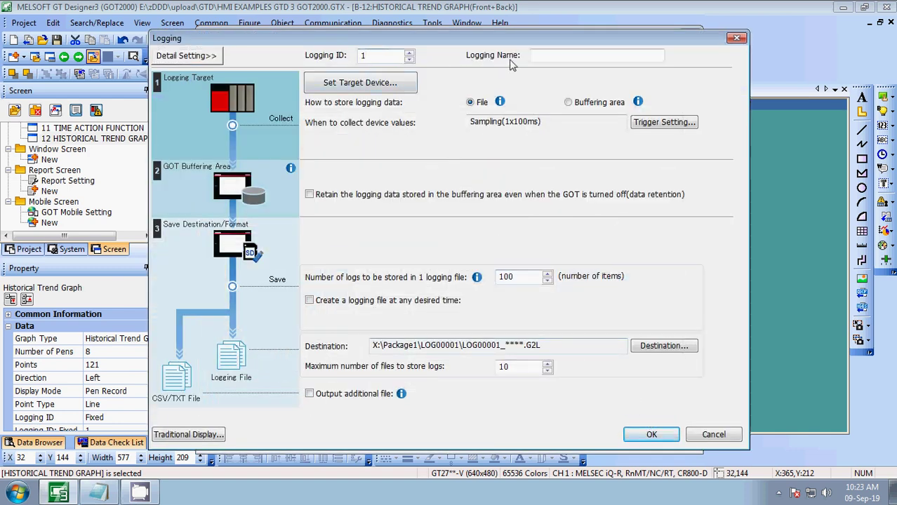
click(549, 56)
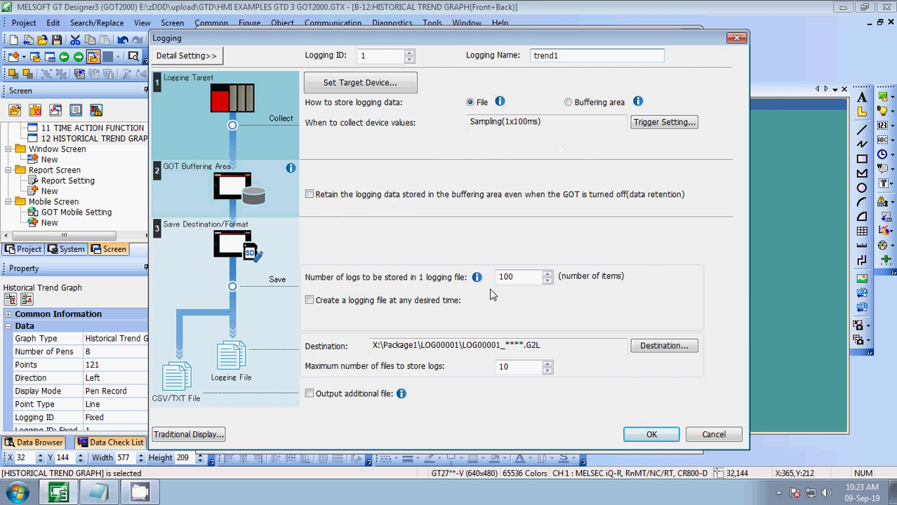
- Set the sampling trigger of logging trend1 to 10 (x100ms)
click(654, 131)
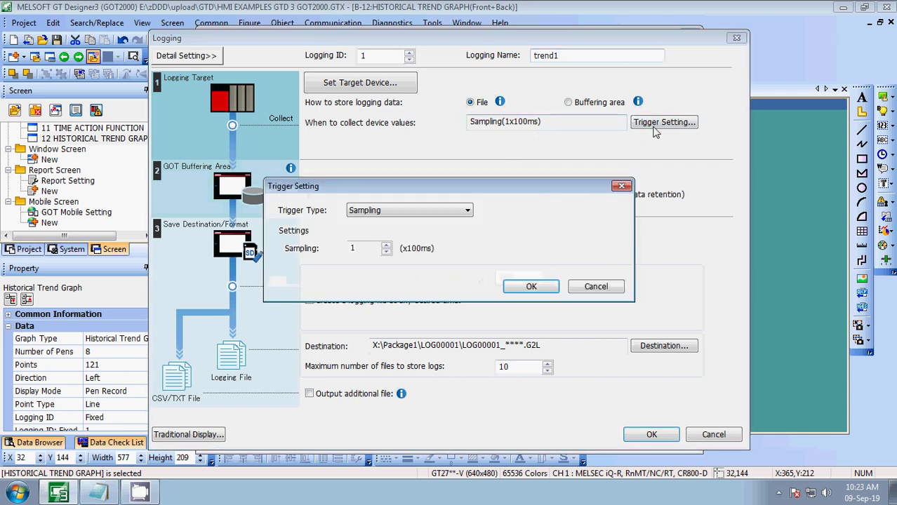
click(367, 248)
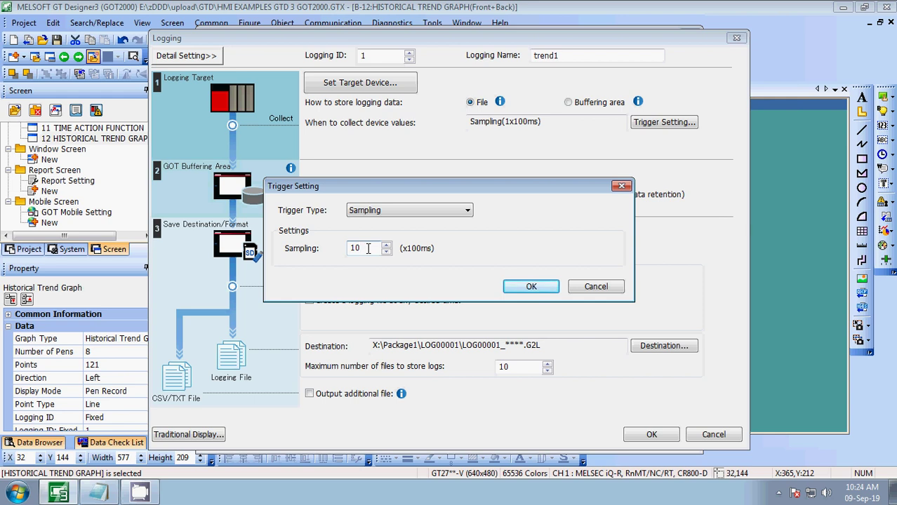
click(533, 288)
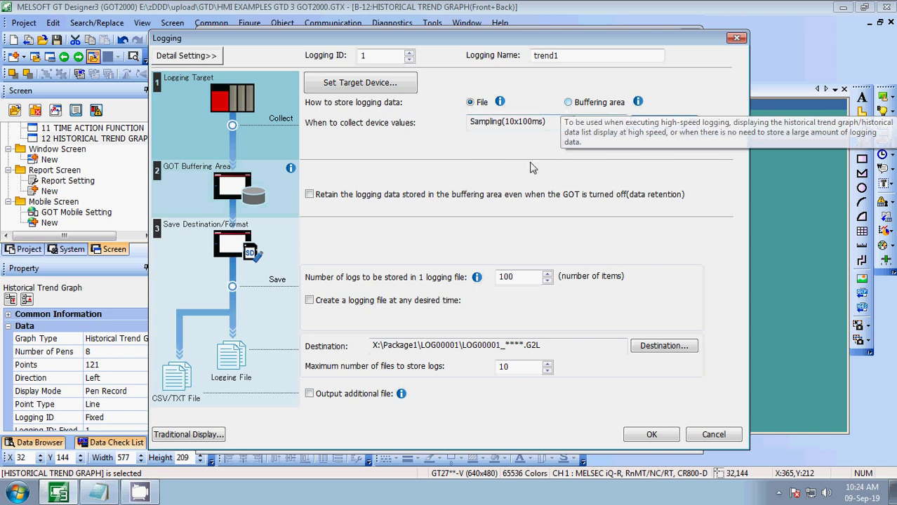
- Set the number of logs stored in one logging file to 1800
click(535, 278)
drag(535, 278, 473, 281)
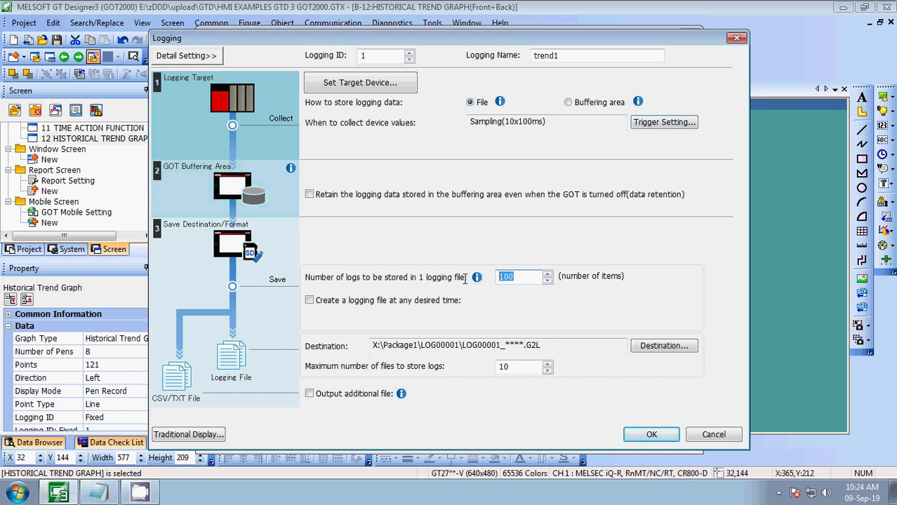
text(1)
click(532, 366)
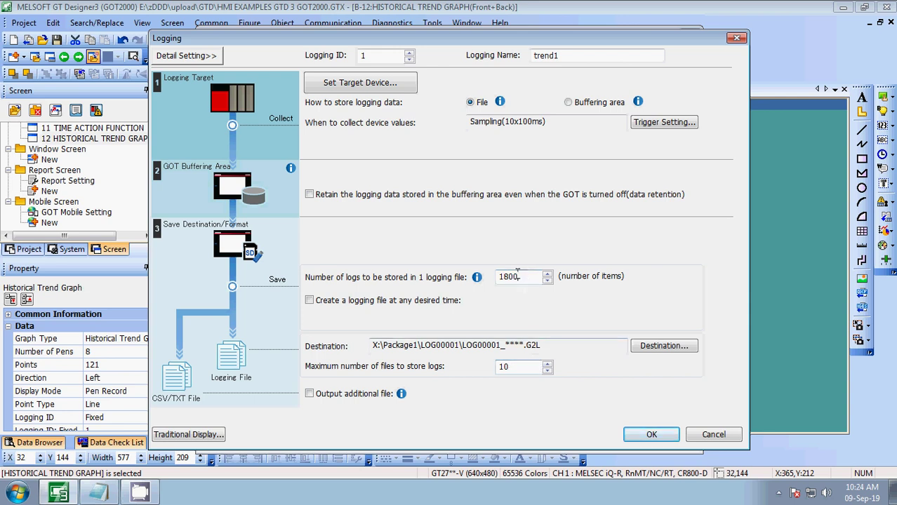
drag(518, 274, 462, 274)
- Switch the logging settings to the traditional display and set 60 files with 43200 logs per file
click(217, 434)
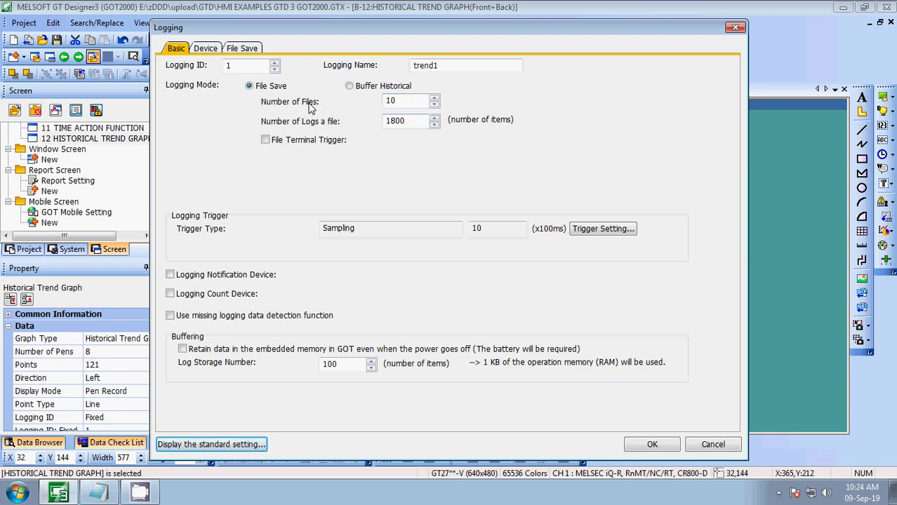
double_click(390, 100)
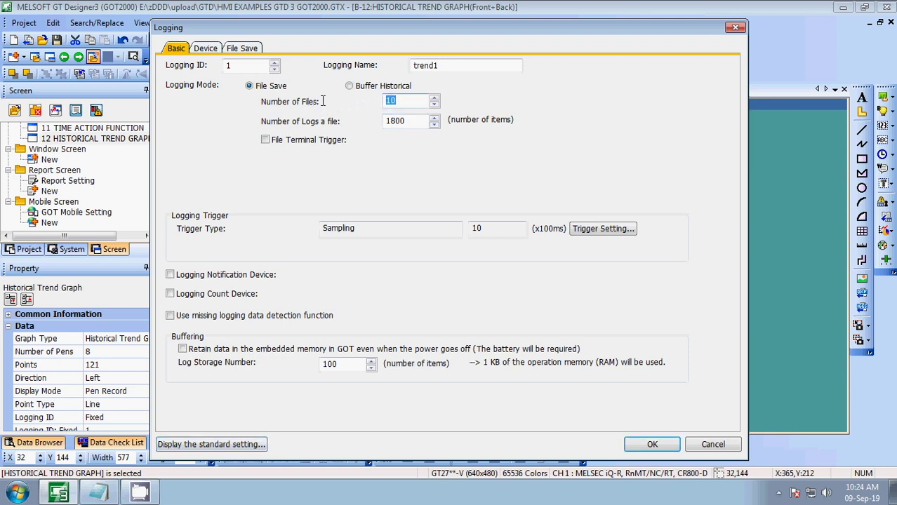
text(60)
key(Tab)
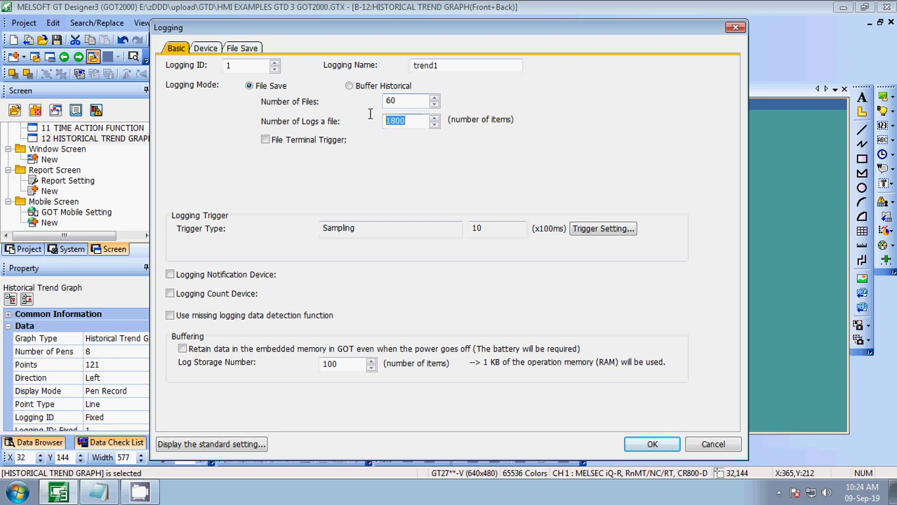
text(432)
click(505, 229)
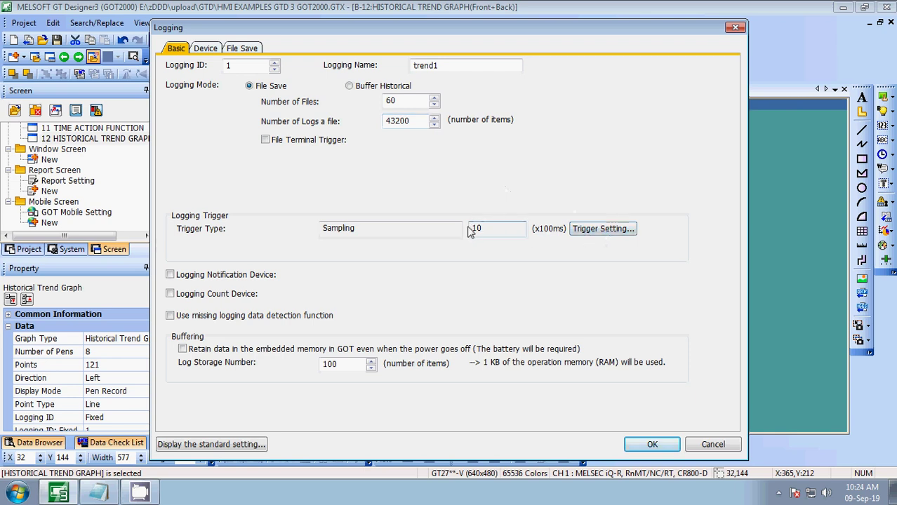
- Set the buffering log storage number to 1800
double_click(343, 363)
text(1)
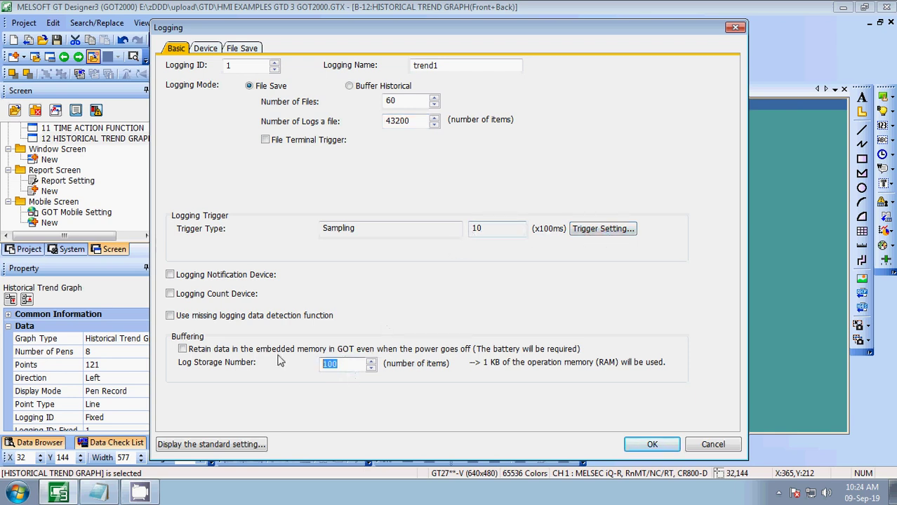
text(800)
- Set the block number of the logging devices to 8 and assign device D0 to block 1
click(208, 50)
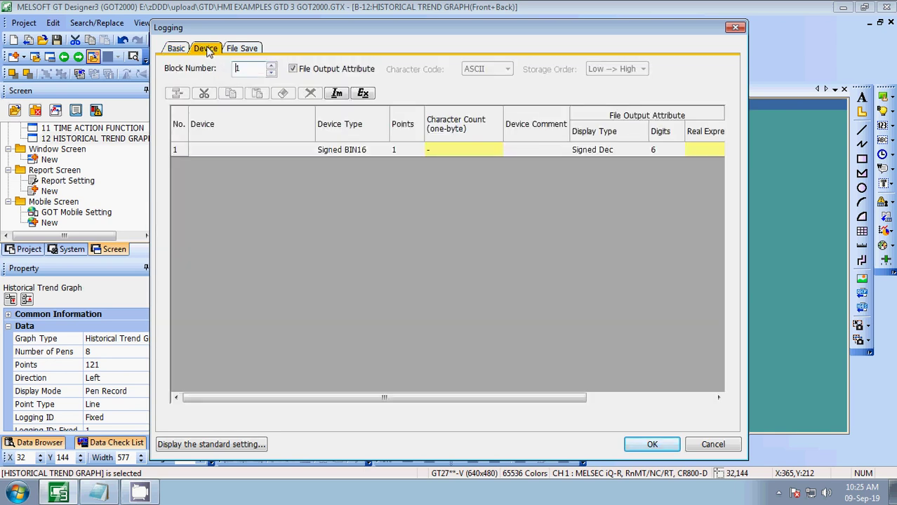
double_click(254, 70)
text(8)
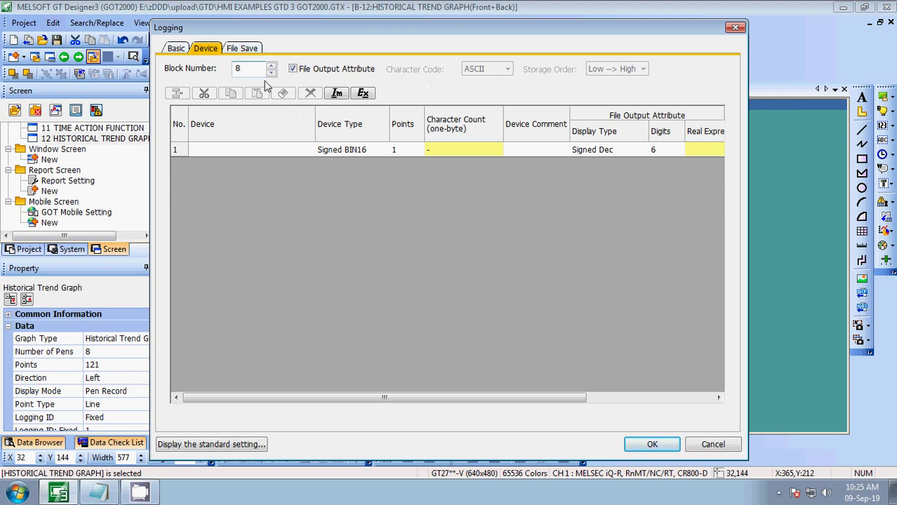
click(257, 148)
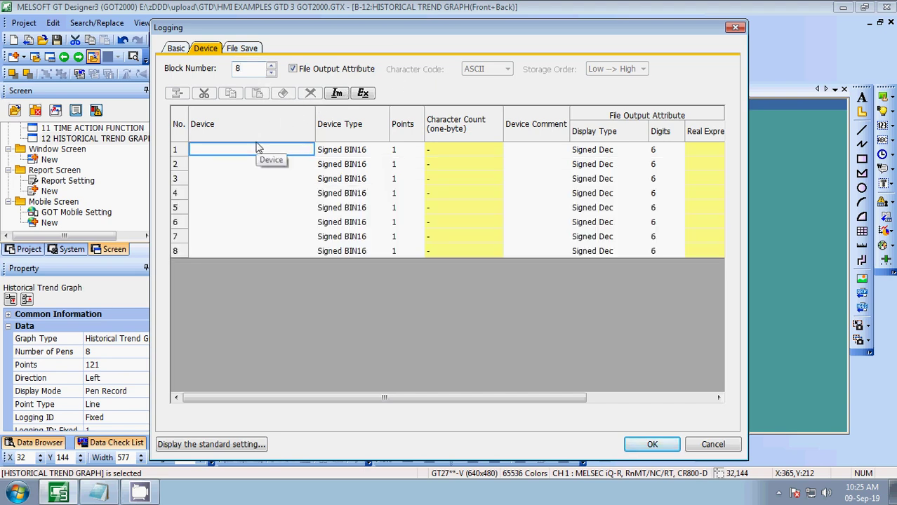
click(284, 151)
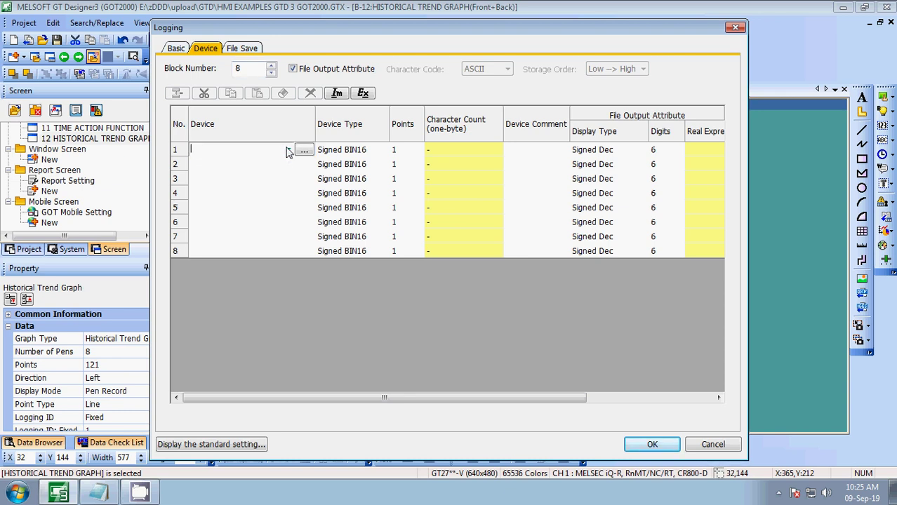
click(287, 151)
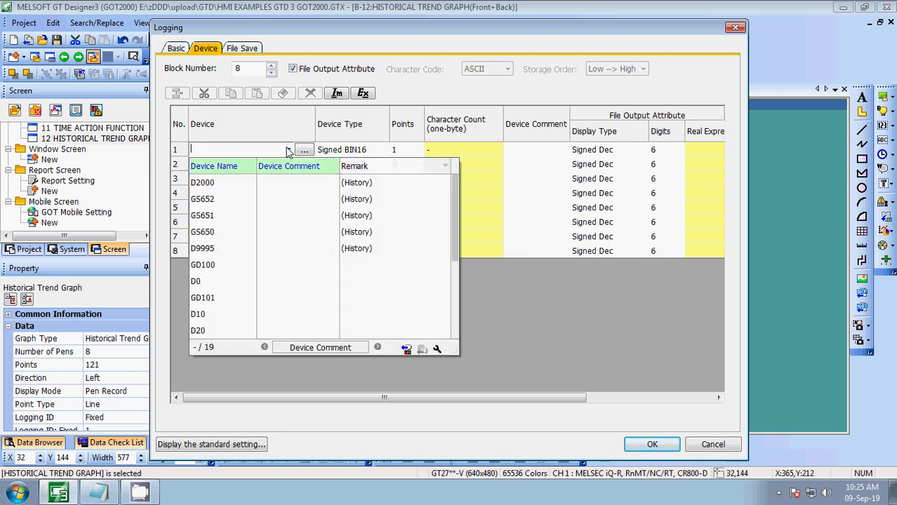
click(218, 280)
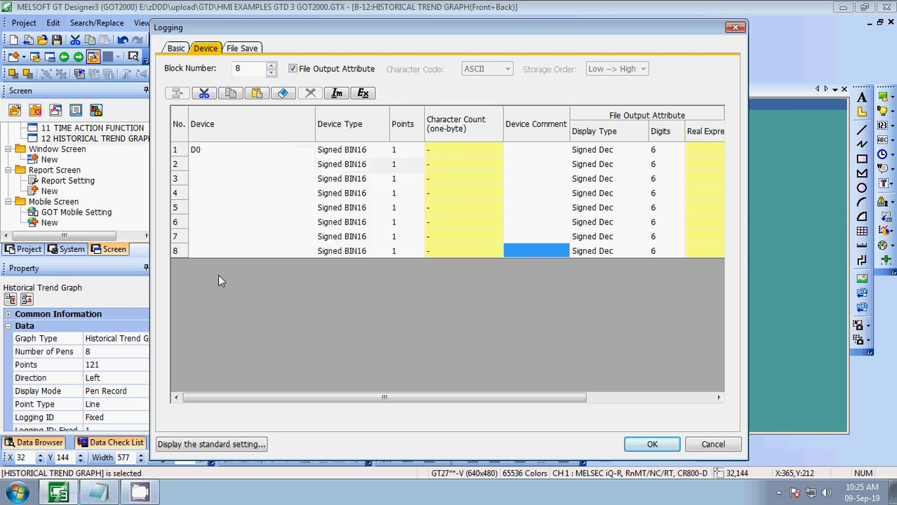
- Assign devices D1 and D2 to logging blocks 2 and 3
click(285, 170)
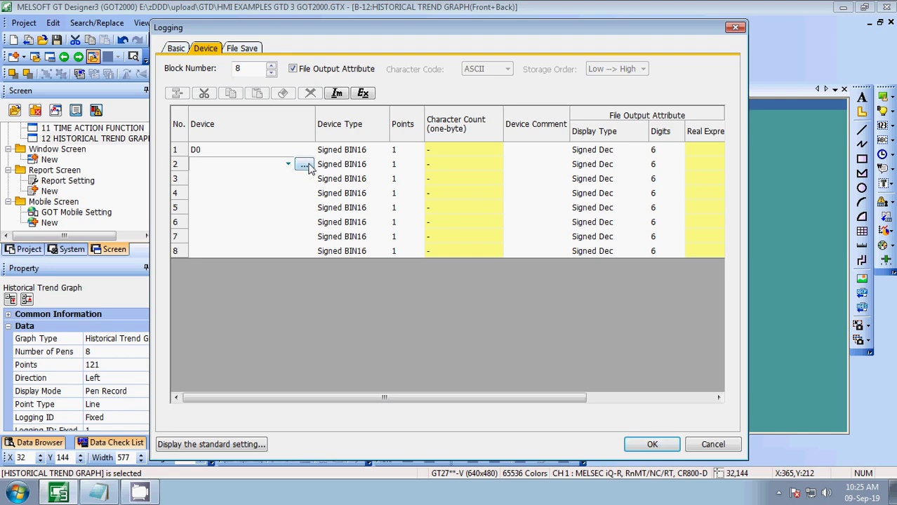
click(310, 170)
click(402, 166)
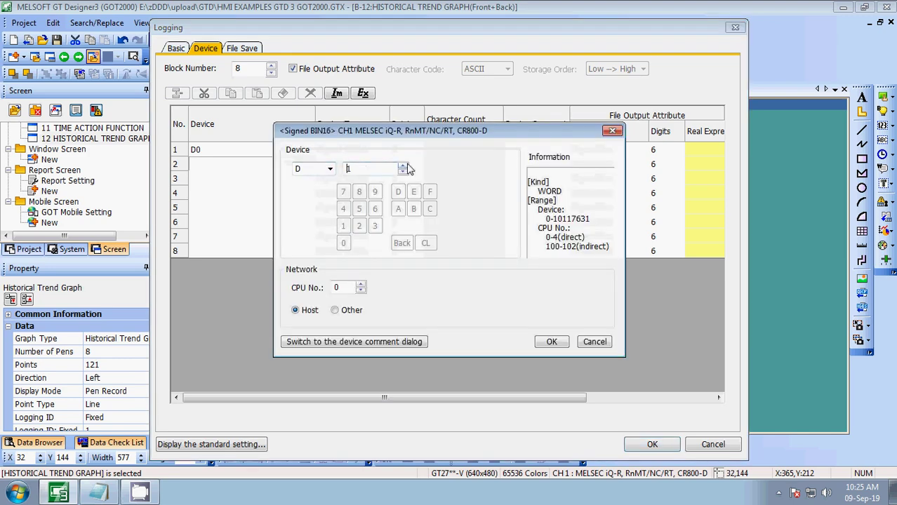
click(552, 342)
click(273, 179)
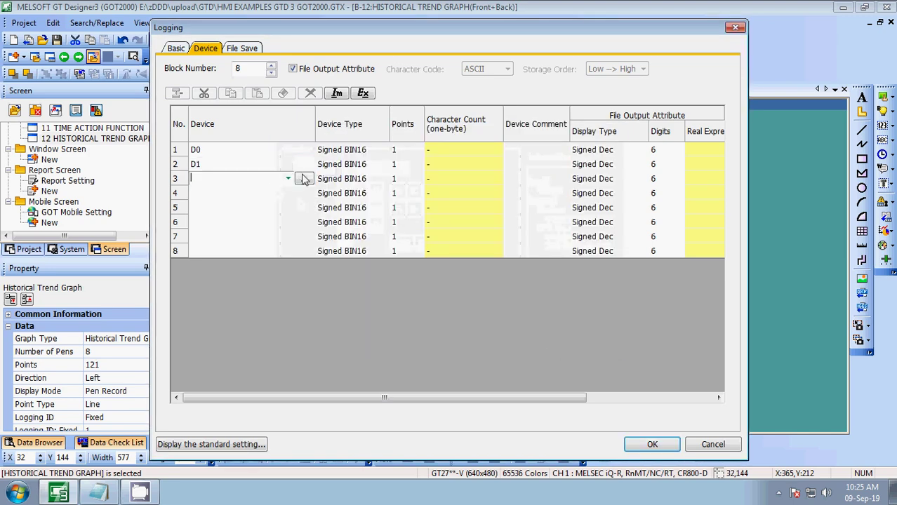
click(304, 179)
click(402, 165)
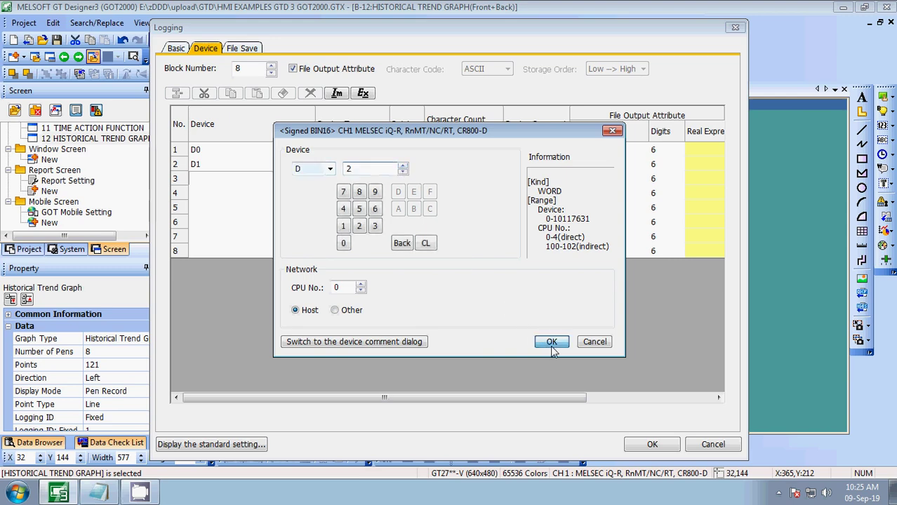
click(552, 341)
- Assign devices D3 and D4 to logging blocks 4 and 5
click(286, 199)
click(304, 193)
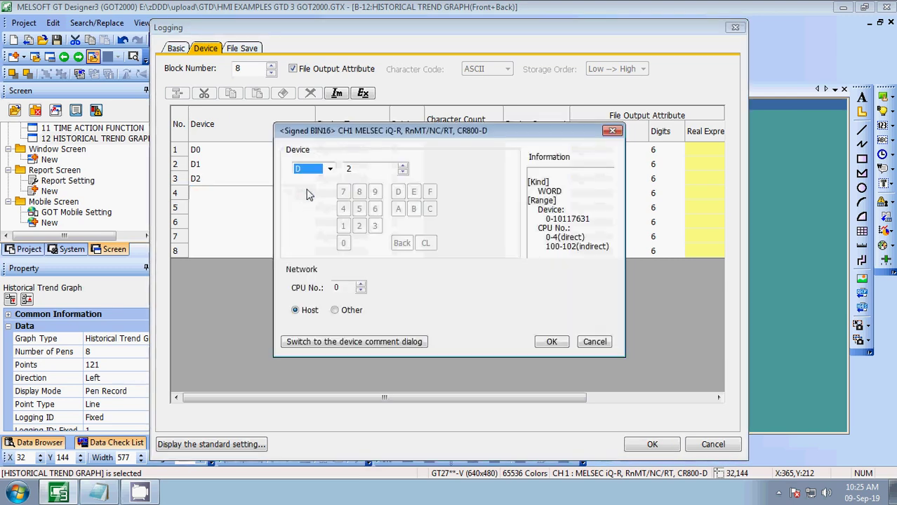
click(402, 165)
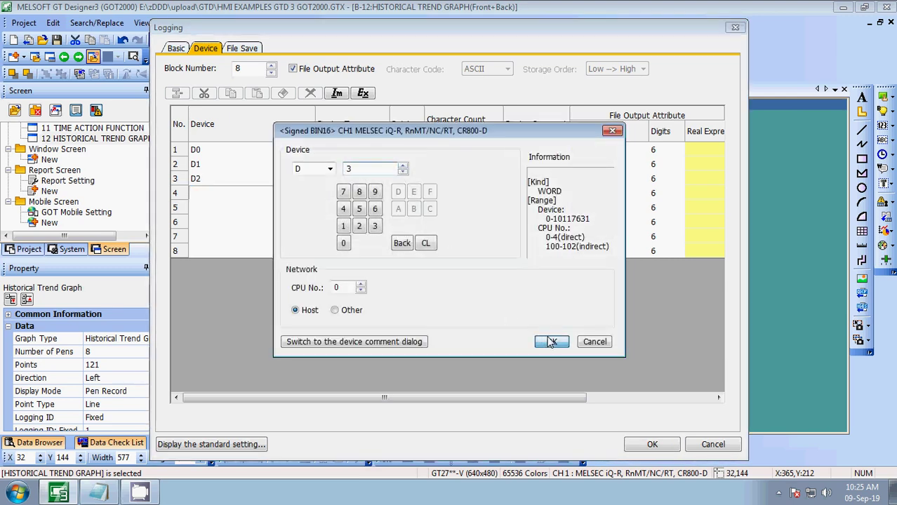
click(551, 341)
click(281, 210)
click(304, 208)
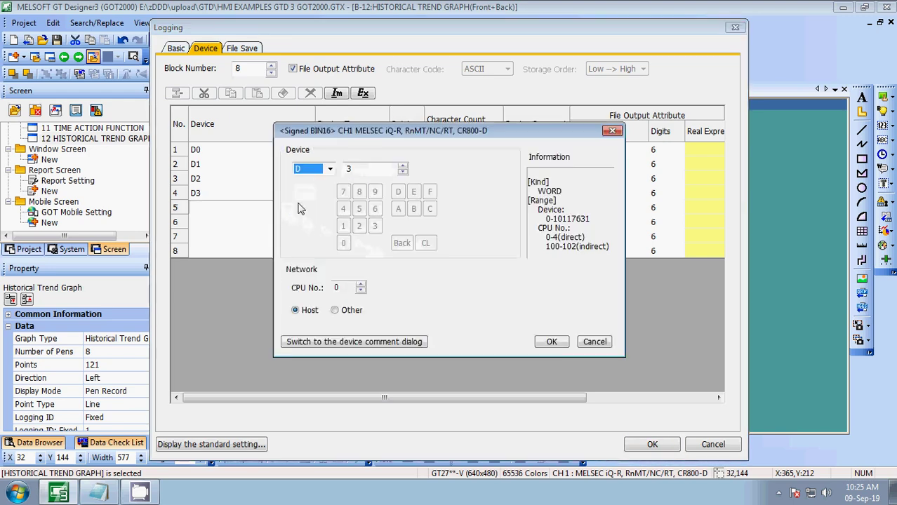
click(402, 167)
click(555, 342)
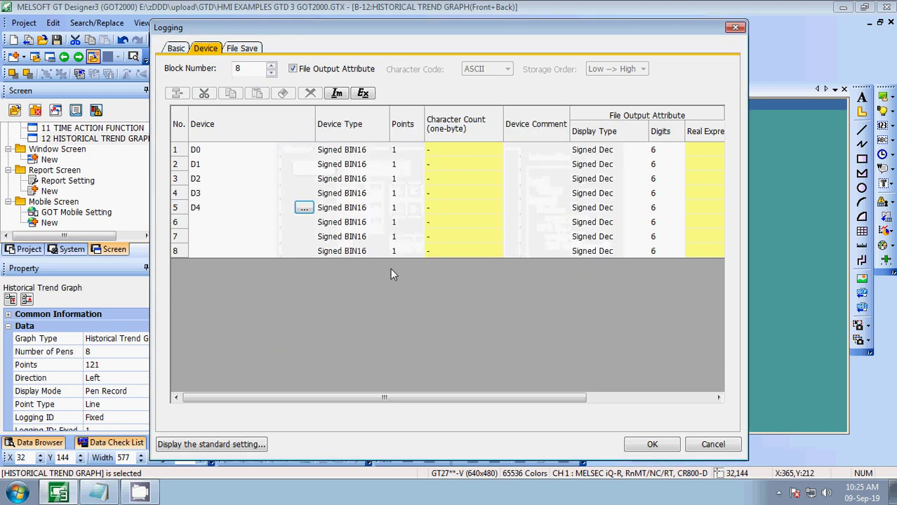
- Assign devices D5 and D6 to logging blocks 6 and 7
click(284, 223)
click(304, 222)
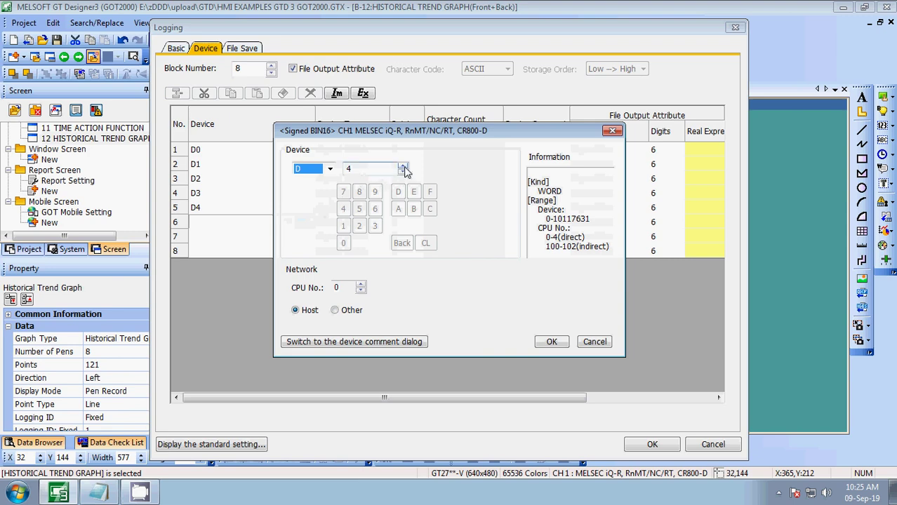
click(402, 167)
click(552, 342)
click(284, 236)
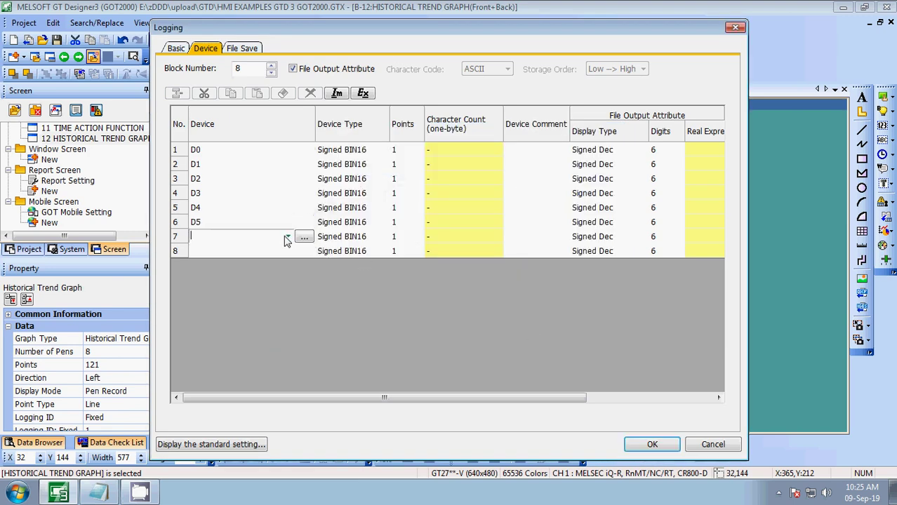
click(304, 236)
click(404, 169)
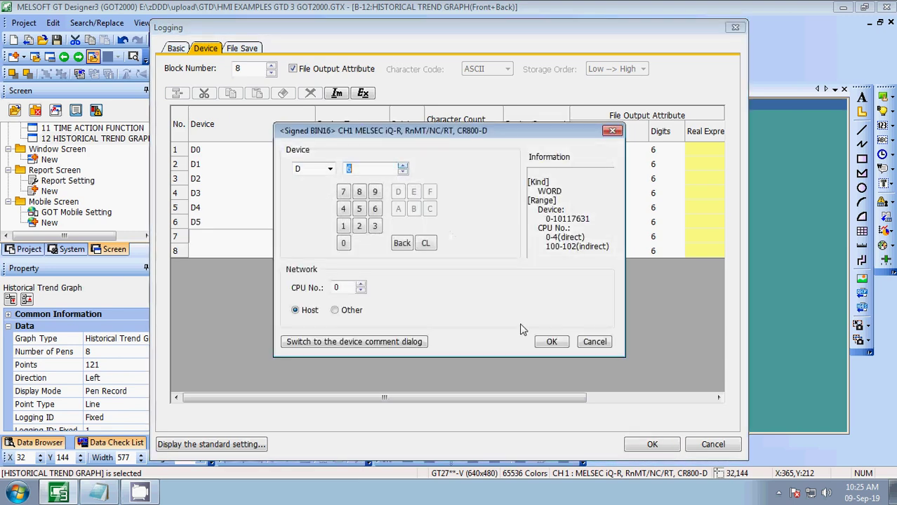
click(552, 342)
- Assign device D7 to logging block 8 and apply the trend1 logging settings
click(289, 250)
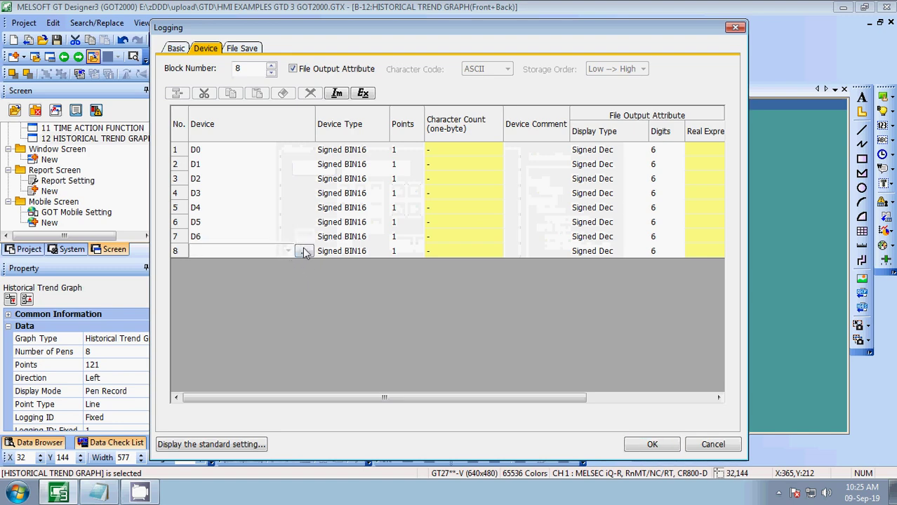
click(304, 251)
click(404, 169)
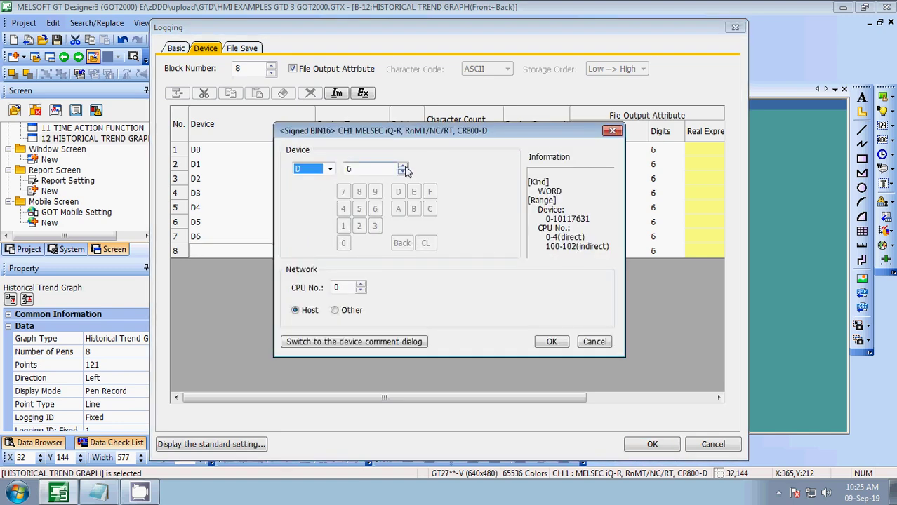
click(552, 342)
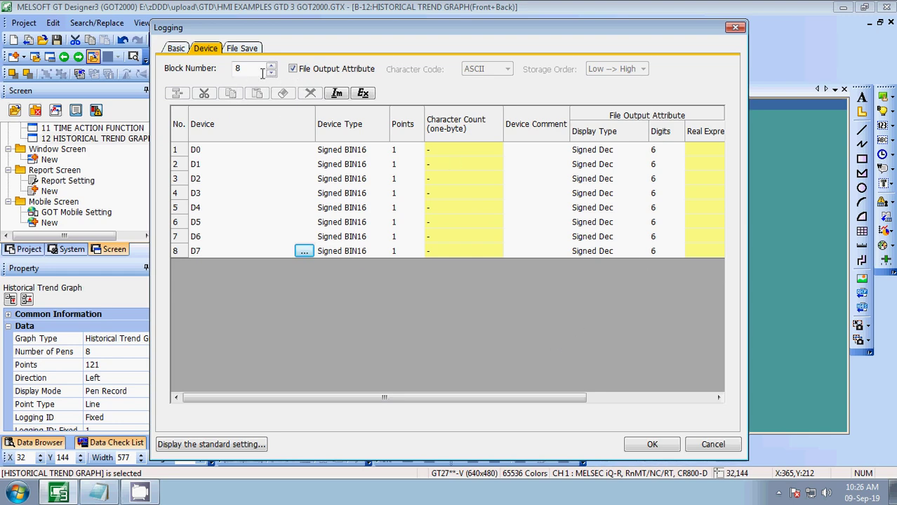
click(177, 49)
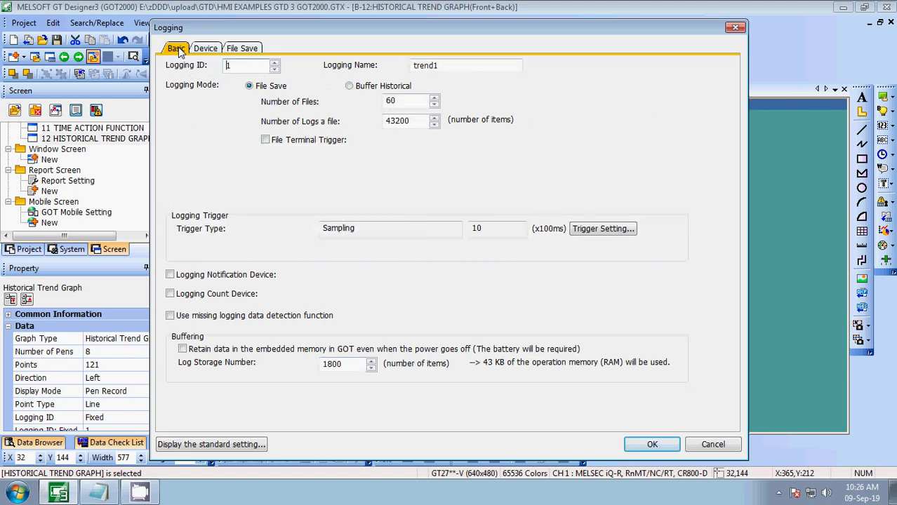
click(636, 443)
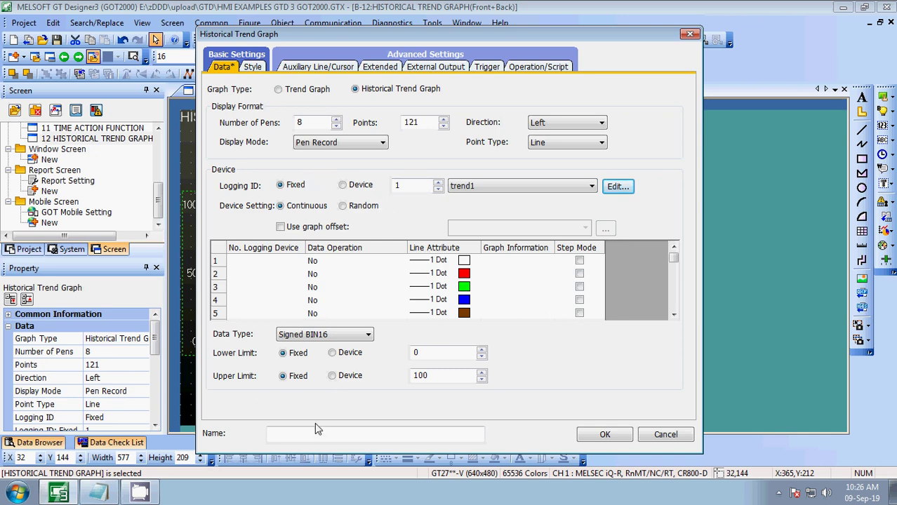
click(631, 189)
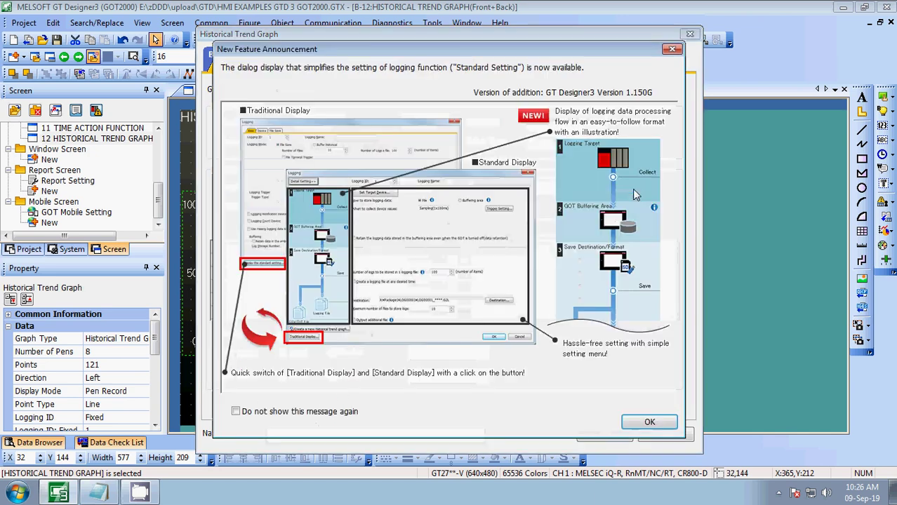
click(654, 425)
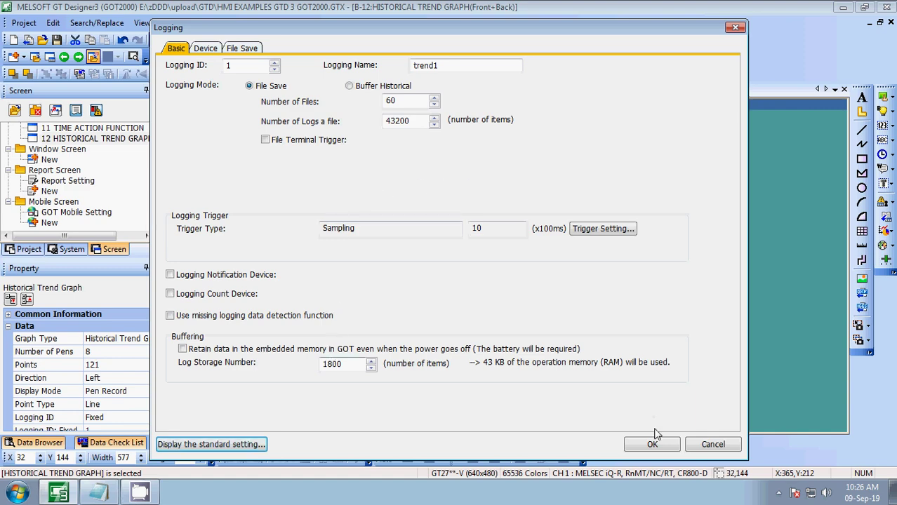
click(652, 445)
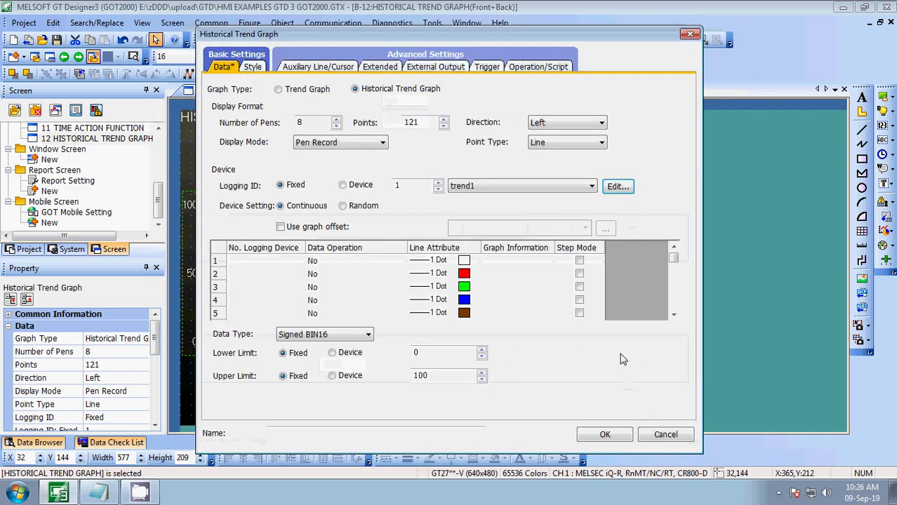
- Store the graph information of pen 1 in device GD61001 and enable its cursor position data
click(523, 261)
click(545, 261)
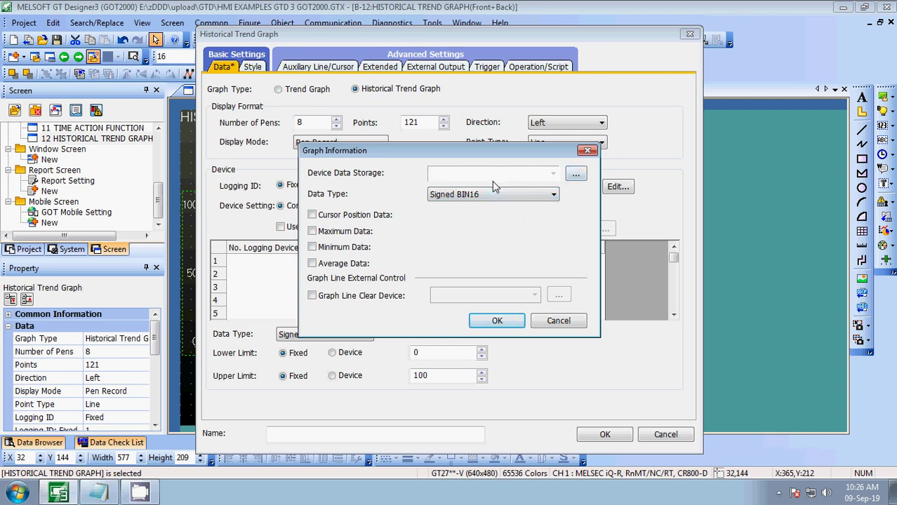
text(gd6)
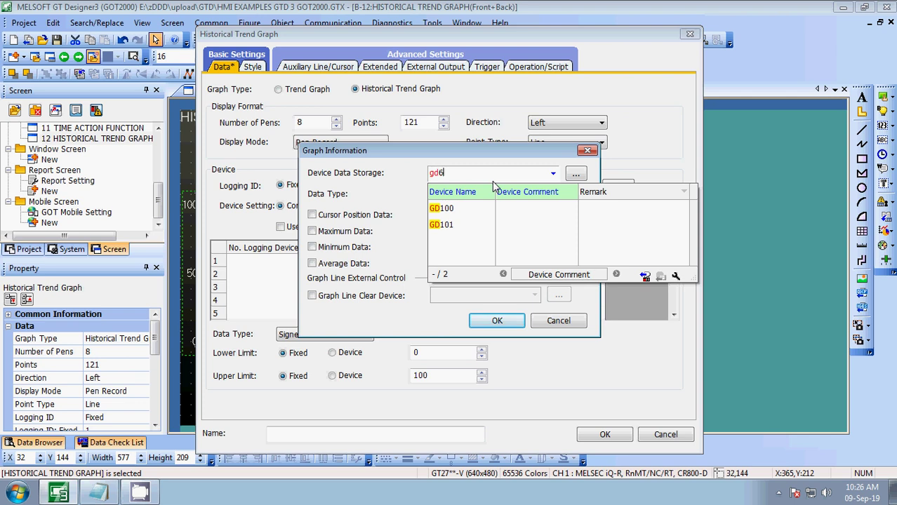
text(1001)
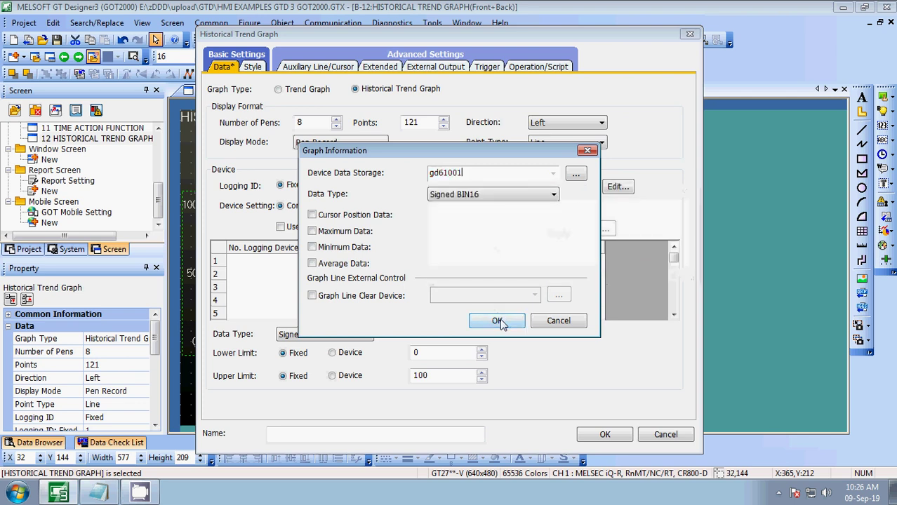
click(328, 219)
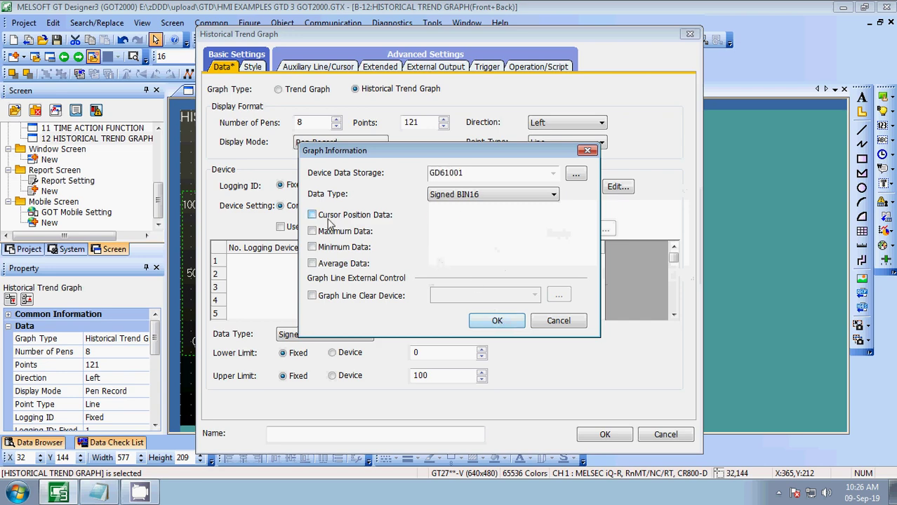
- Enable GB61001 as the graph line clear device of pen 1 and apply the graph information
click(345, 296)
click(559, 295)
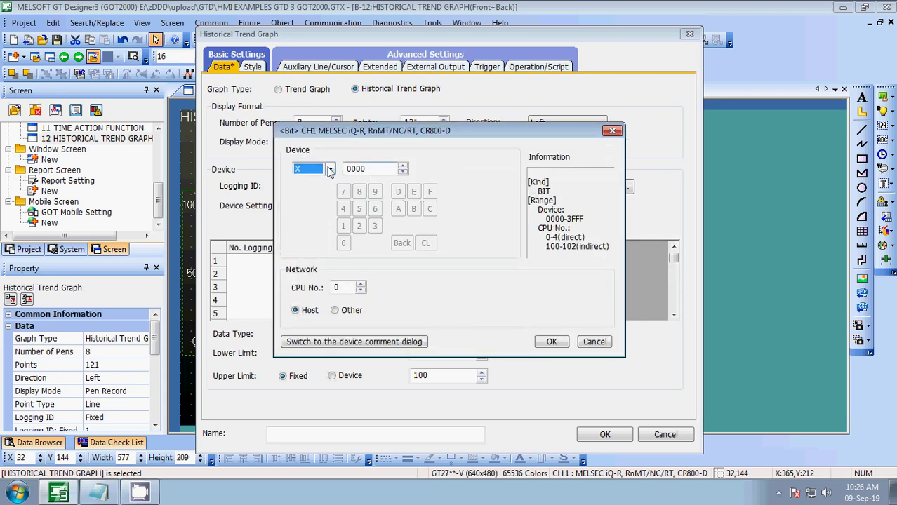
click(613, 131)
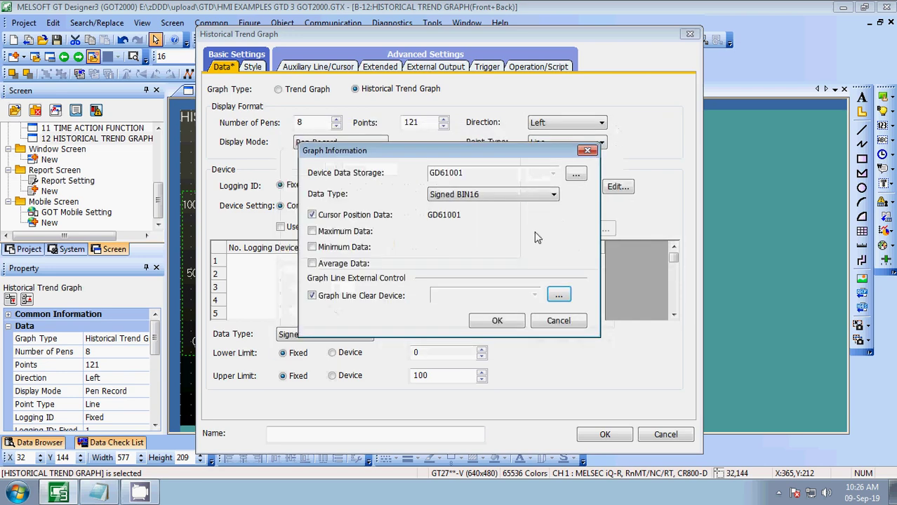
click(488, 293)
text(gb)
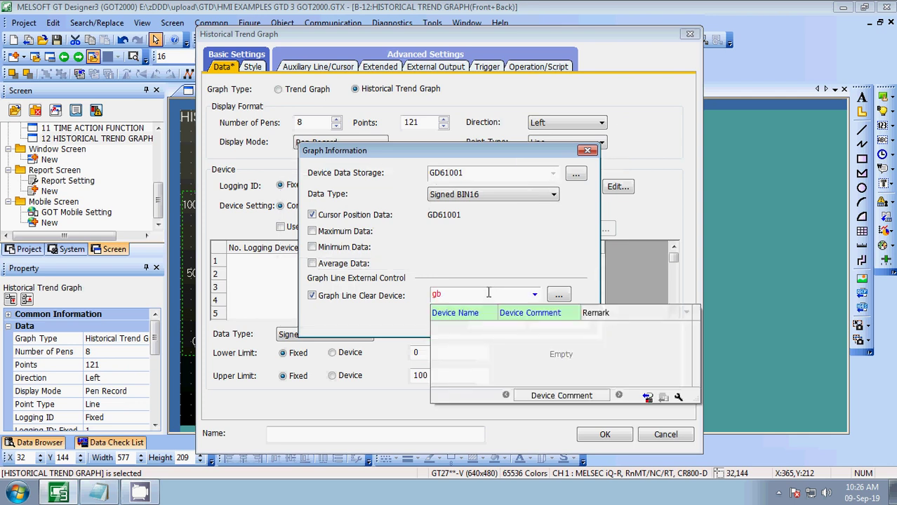
text(61001)
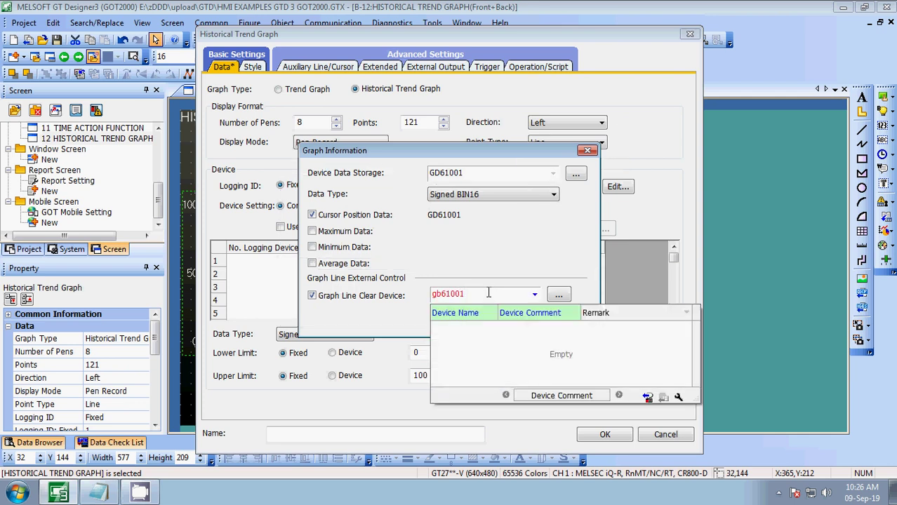
click(511, 323)
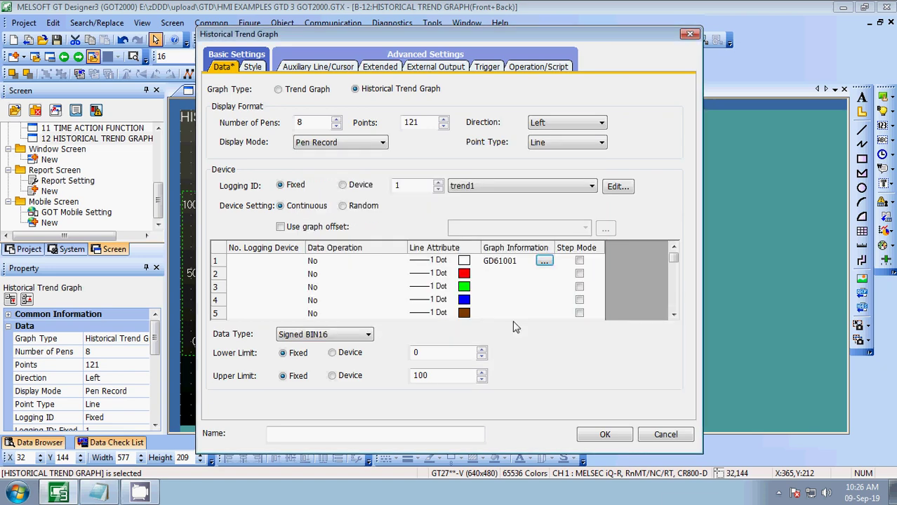
- Store the graph information of pen 2 in device GD61002 and enable its cursor position data
click(544, 261)
click(573, 176)
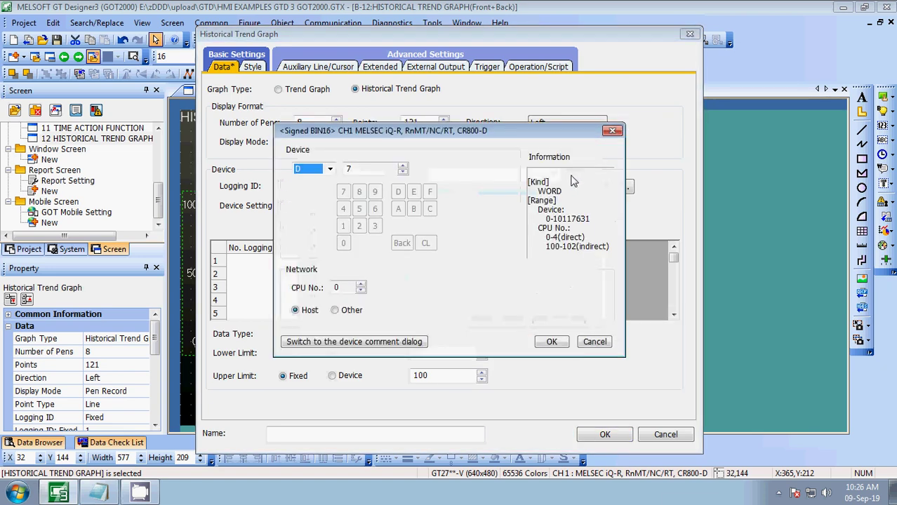
click(317, 171)
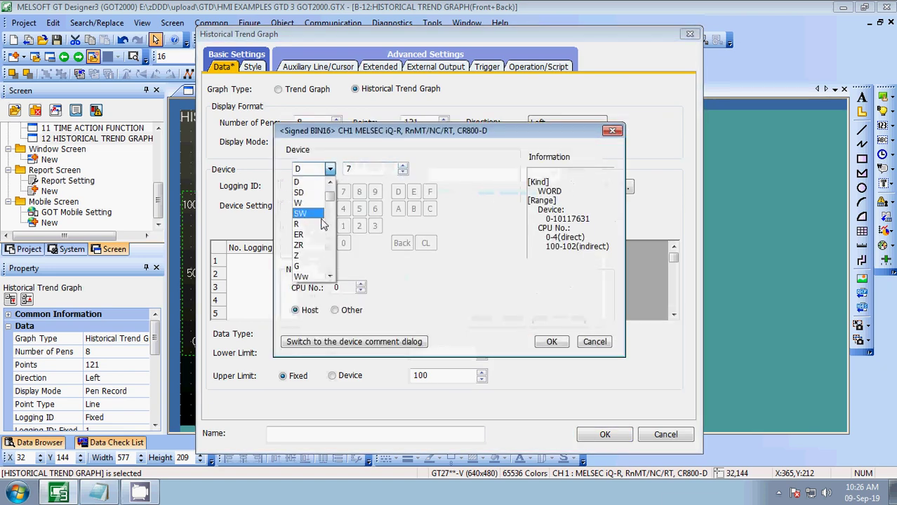
drag(330, 196, 324, 250)
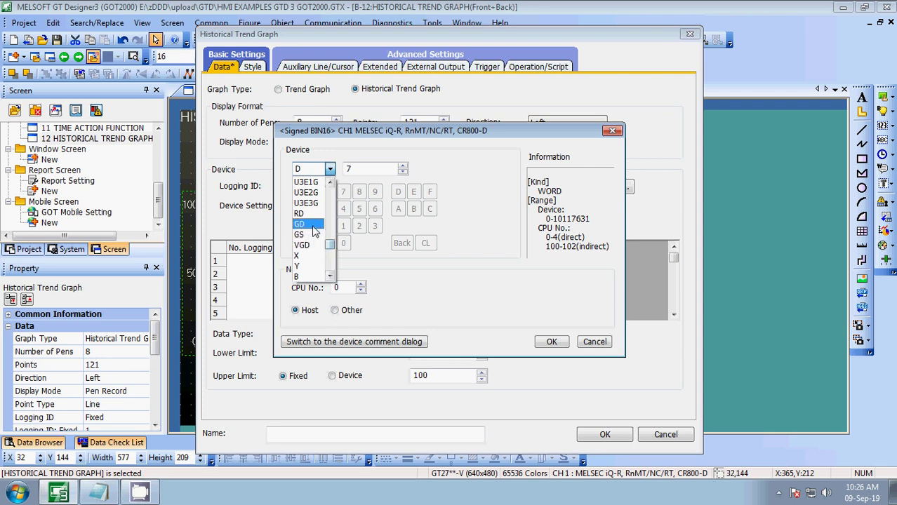
click(312, 227)
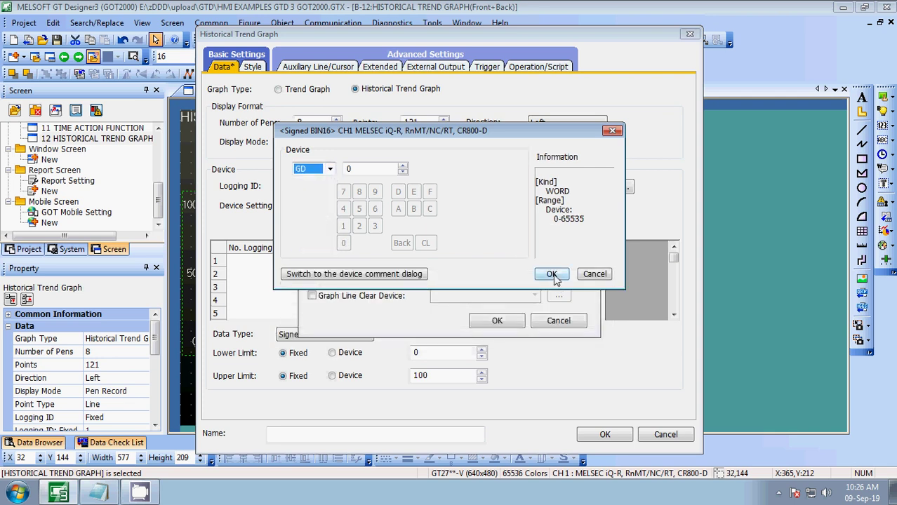
key(Tab)
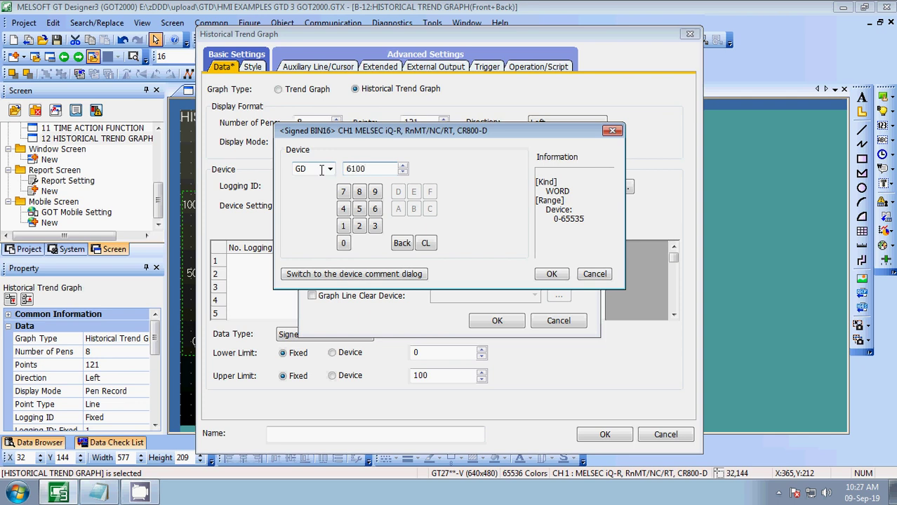
click(552, 273)
click(314, 215)
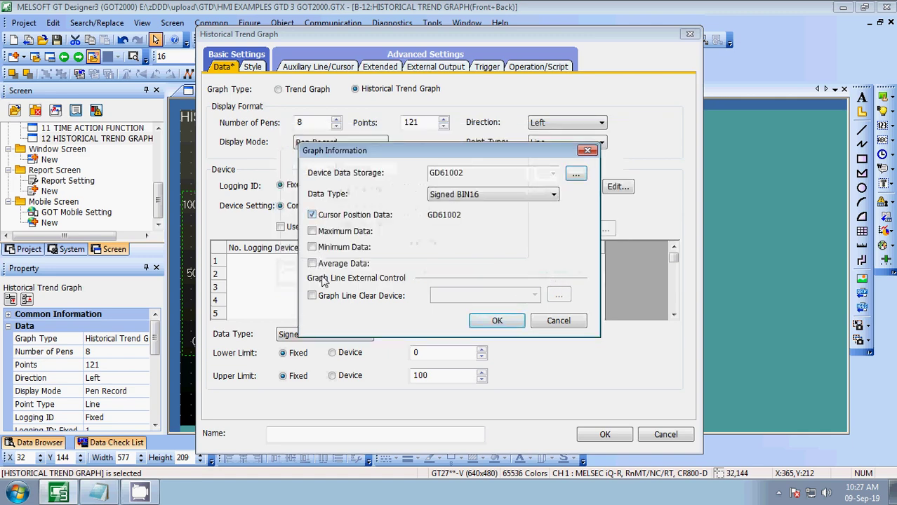
- Enable GB61002 as the graph line clear device of pen 2 and apply the graph information
click(331, 296)
click(559, 295)
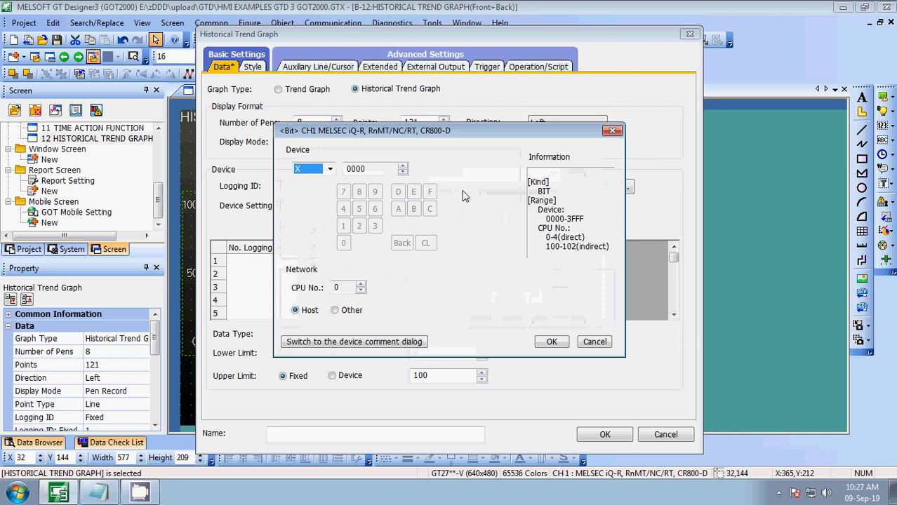
click(330, 169)
drag(332, 224, 332, 272)
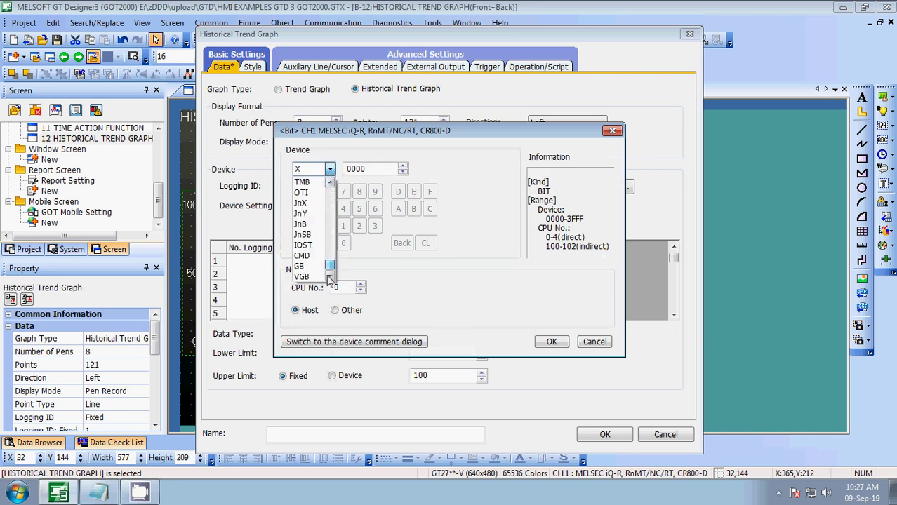
click(302, 267)
click(387, 169)
text(61002)
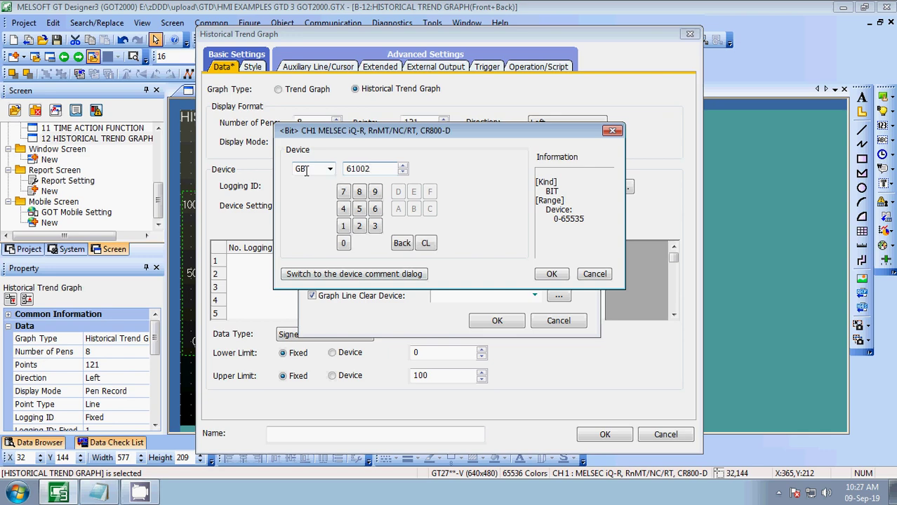
click(554, 275)
click(502, 323)
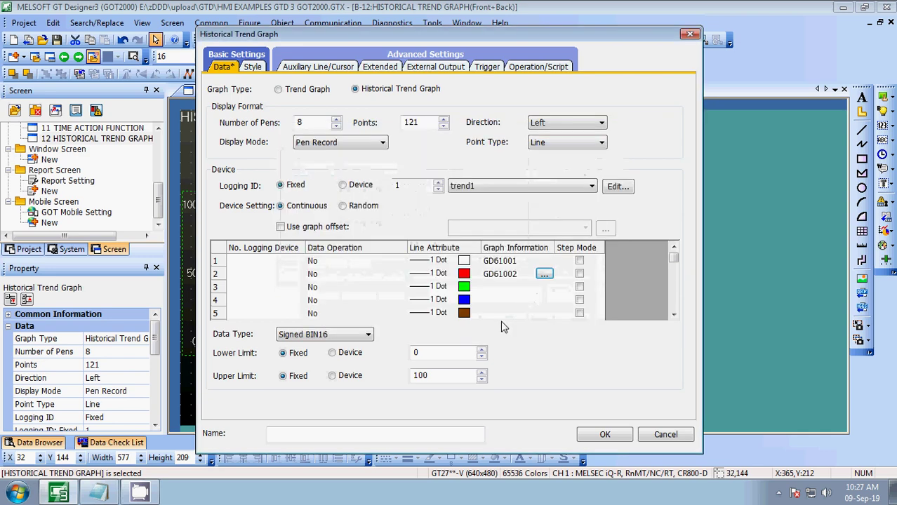
- Store the graph information of pen 3 in device GD61003 and enable its cursor position data
click(523, 284)
click(541, 286)
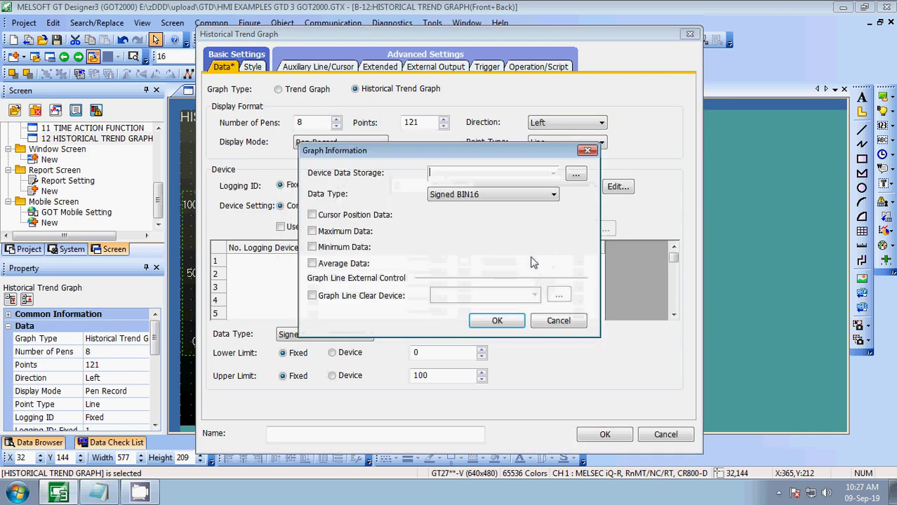
click(576, 174)
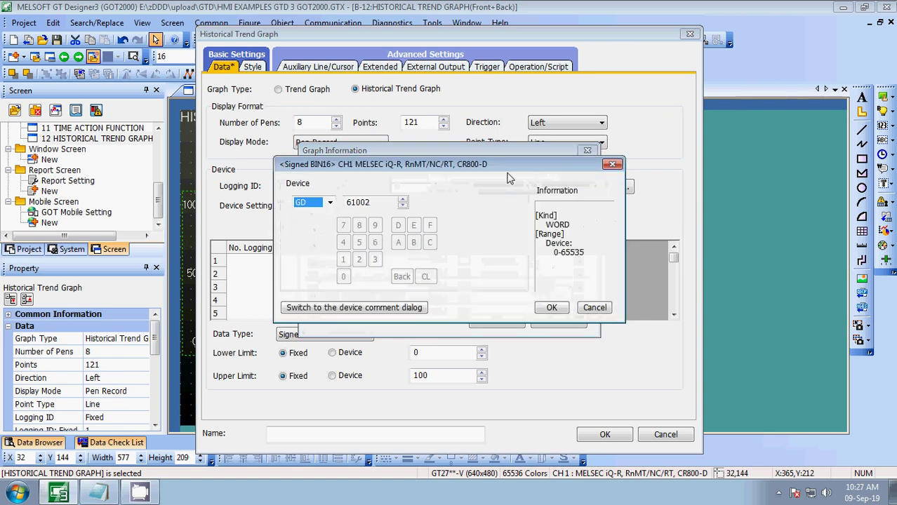
click(552, 308)
click(358, 215)
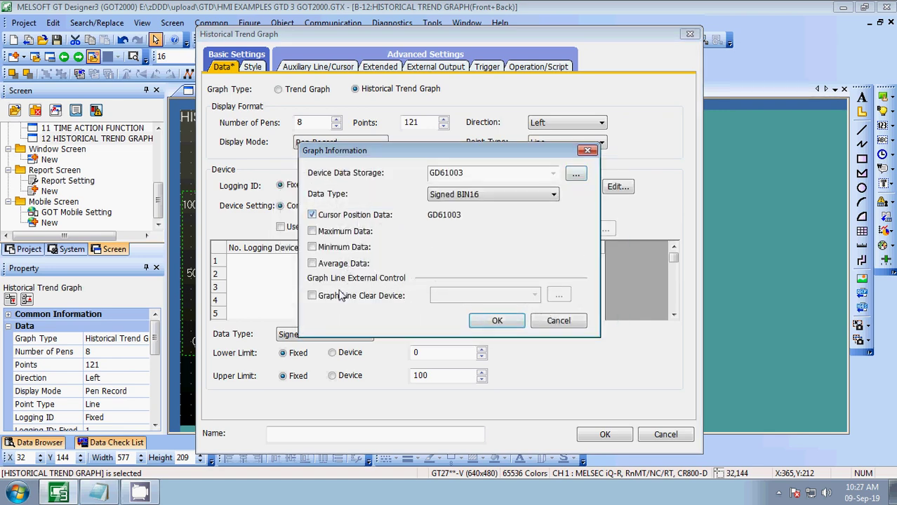
- Enable a GB bit device as the graph line clear device of pen 3 and apply the graph information
click(312, 295)
click(559, 295)
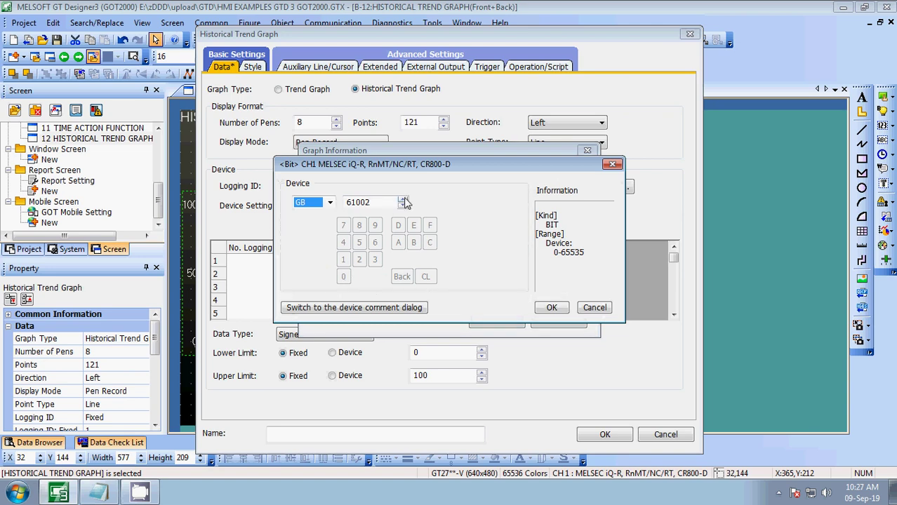
click(544, 310)
click(507, 320)
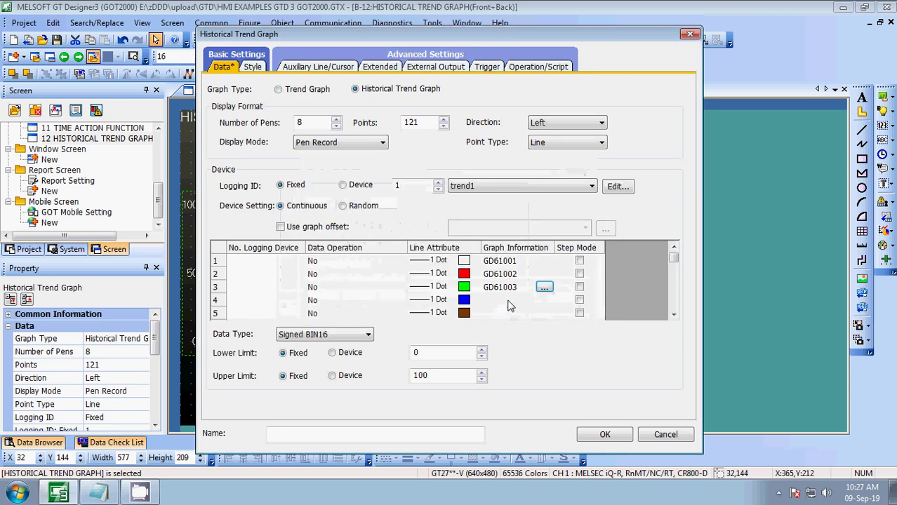
- Store the graph information of pen 4 in device GD61004 and enable its cursor position data
click(500, 300)
click(544, 300)
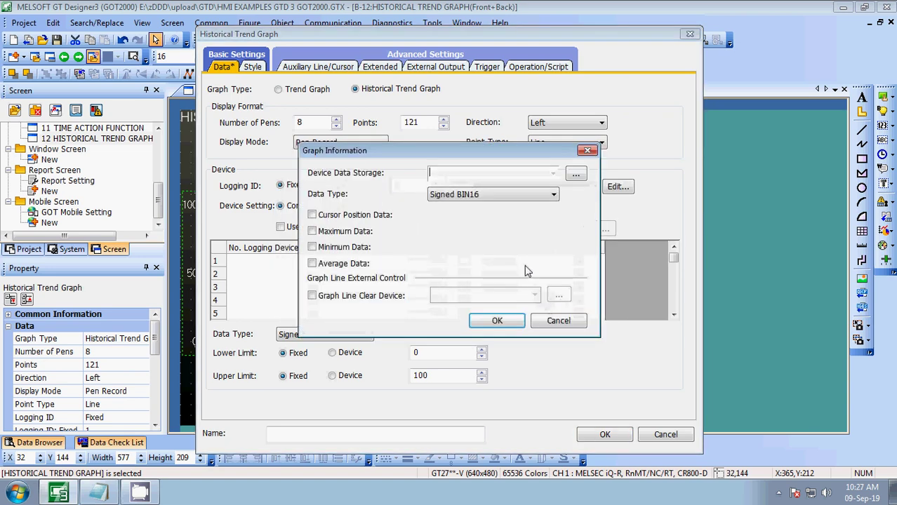
click(575, 174)
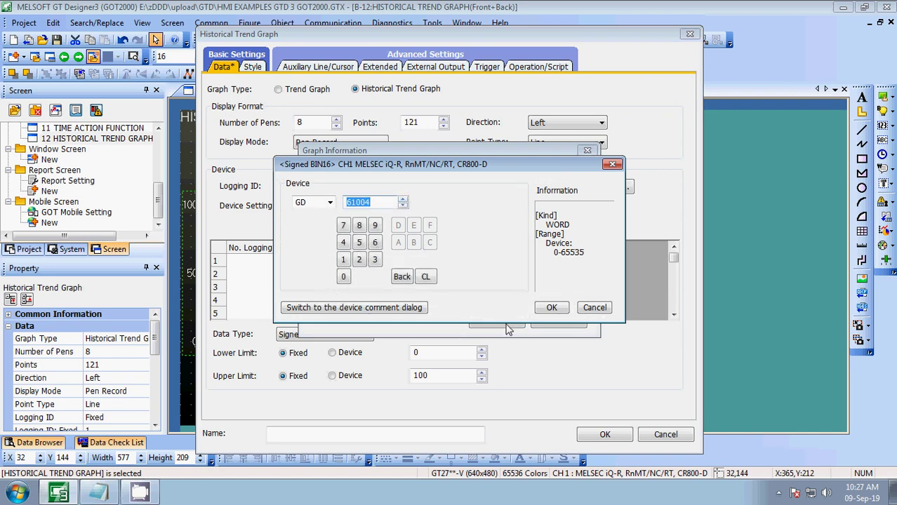
click(539, 308)
click(341, 216)
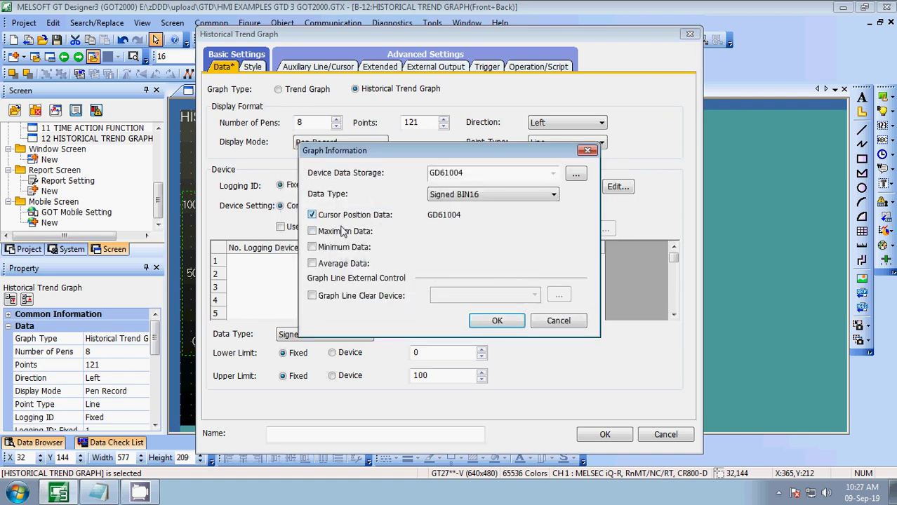
- Enable GB61004 as the graph line clear device of pen 4 and apply the graph information
click(324, 295)
click(558, 296)
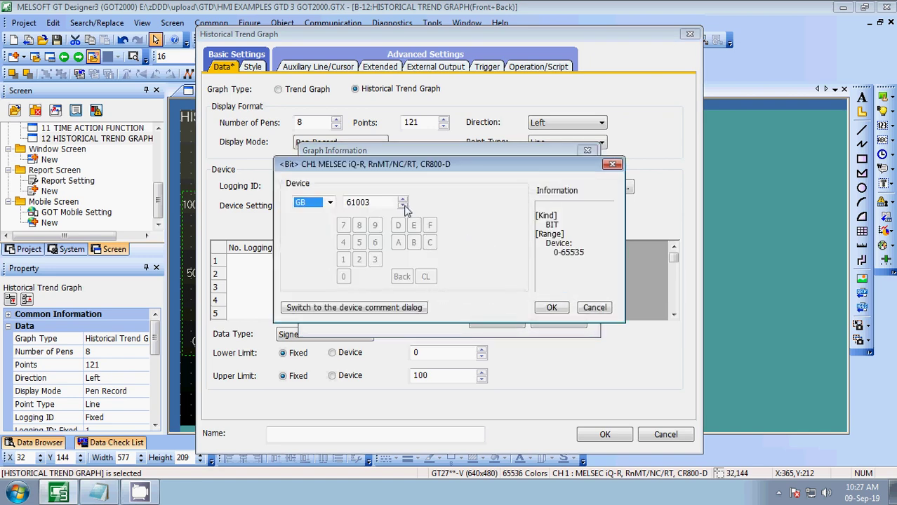
click(403, 200)
click(548, 310)
click(496, 322)
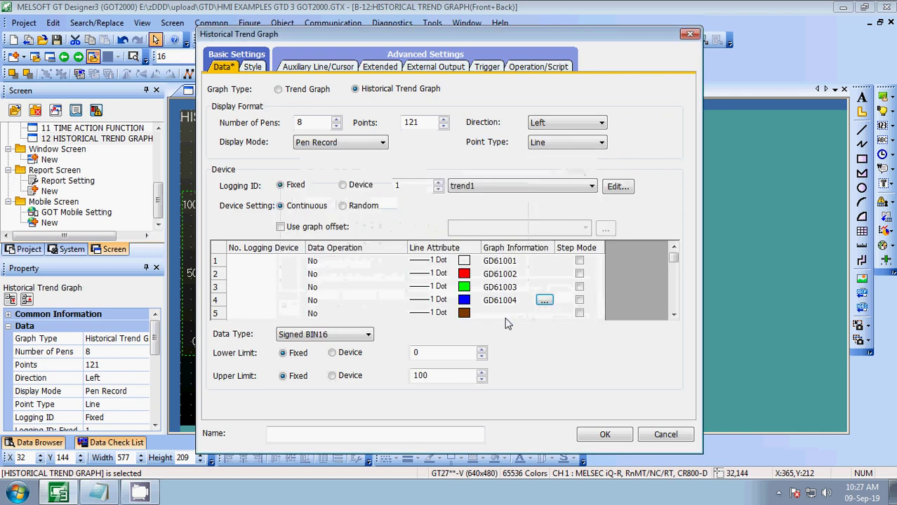
- Store the graph information of pen 5 in device GD61005 and enable its cursor position data
click(545, 314)
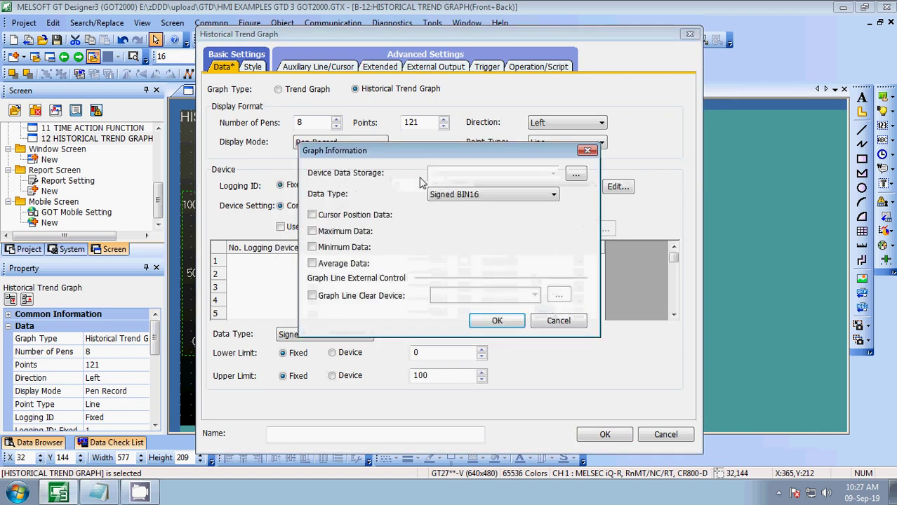
click(574, 177)
click(403, 200)
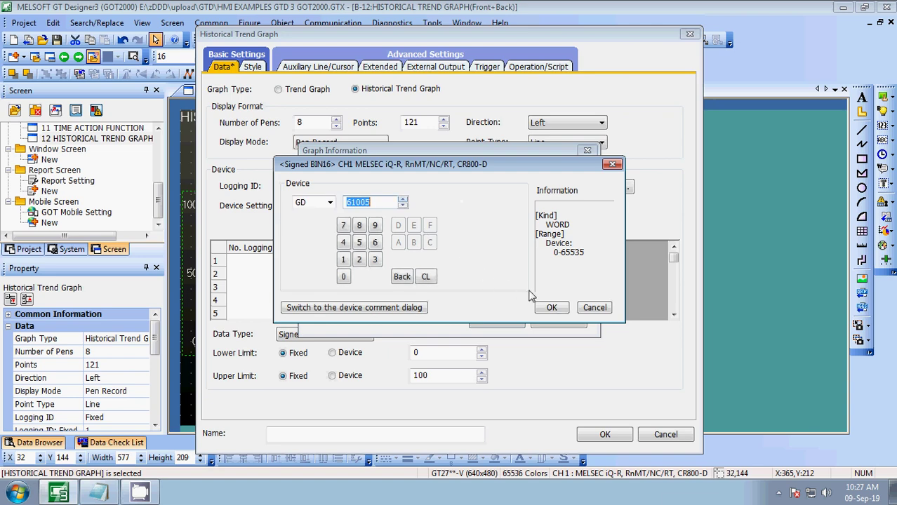
click(552, 307)
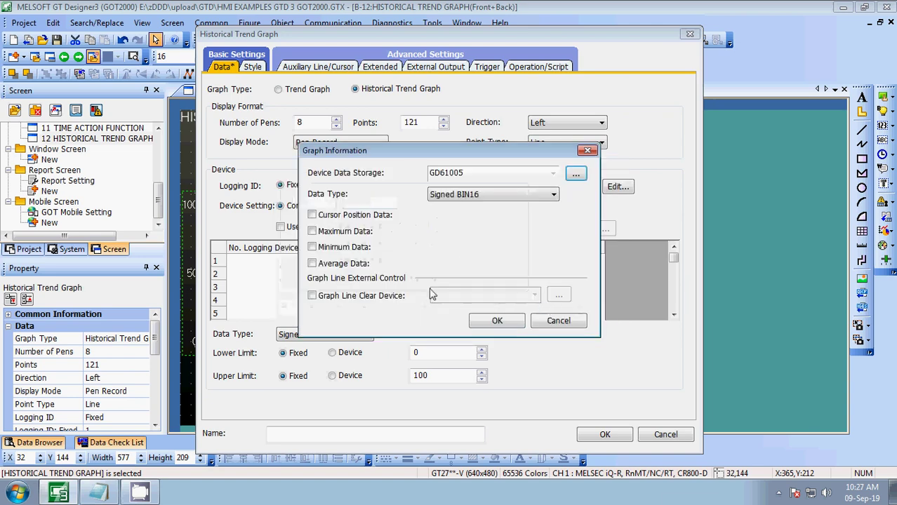
click(344, 220)
- Enable GB61005 as the graph line clear device of pen 5 and apply the graph information
click(339, 295)
click(559, 295)
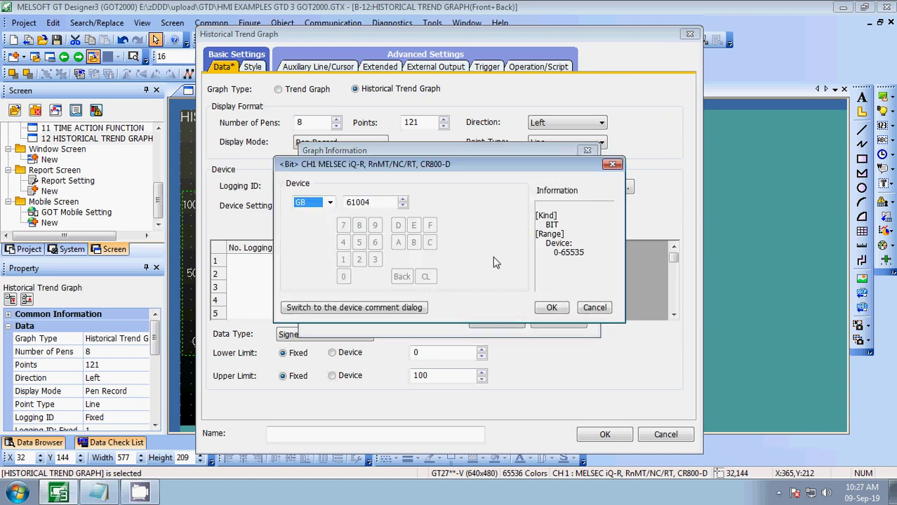
click(403, 200)
click(542, 306)
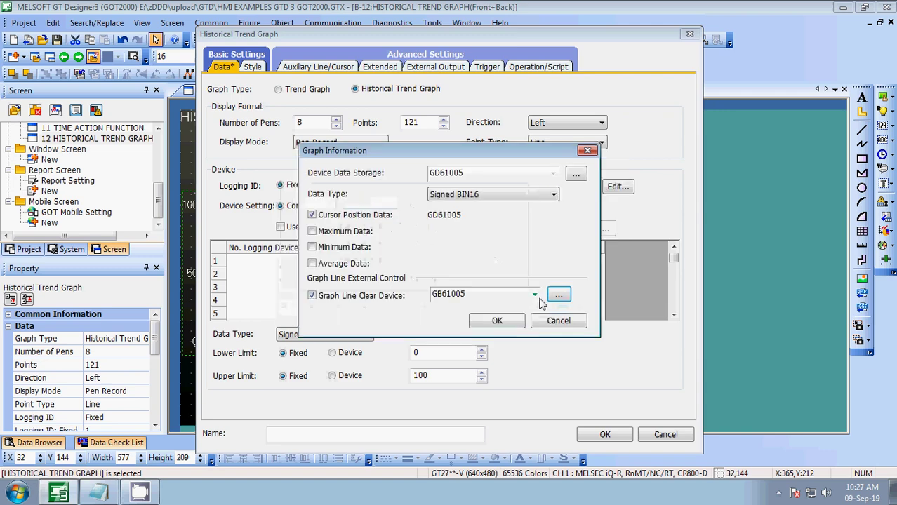
click(497, 321)
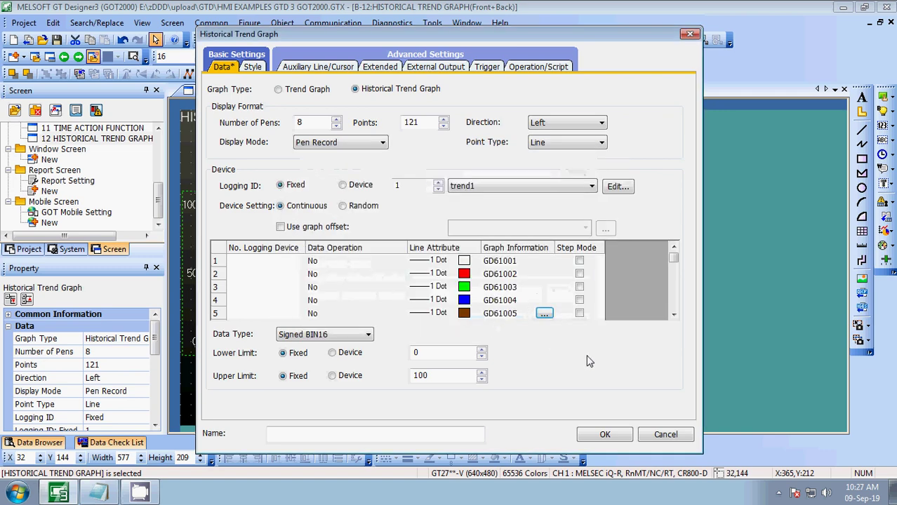
- Store the graph information of pen 6 in device GD61006 and enable its cursor position data
click(673, 314)
click(673, 314)
click(674, 315)
click(552, 289)
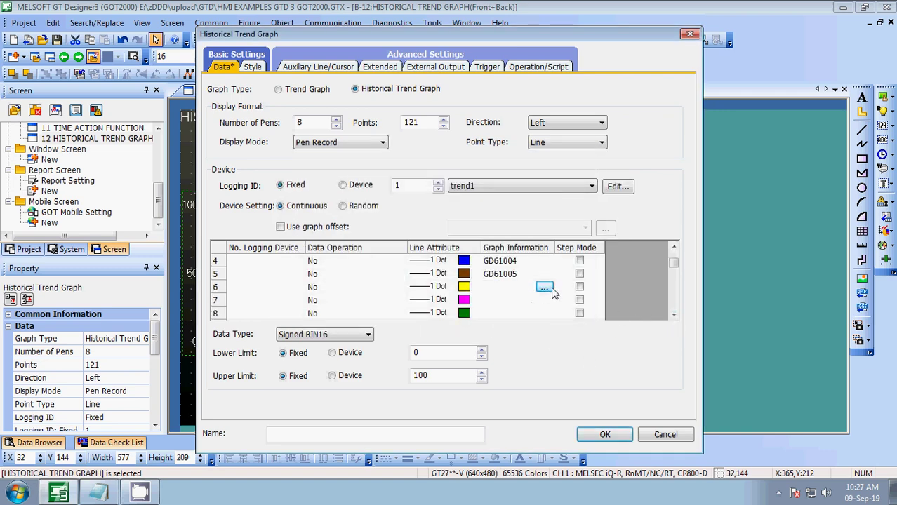
click(545, 287)
click(567, 179)
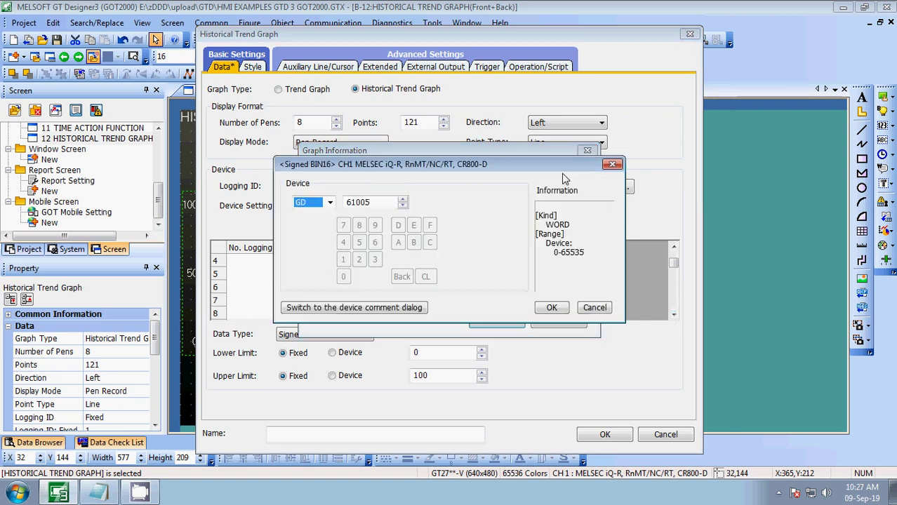
click(402, 199)
click(552, 307)
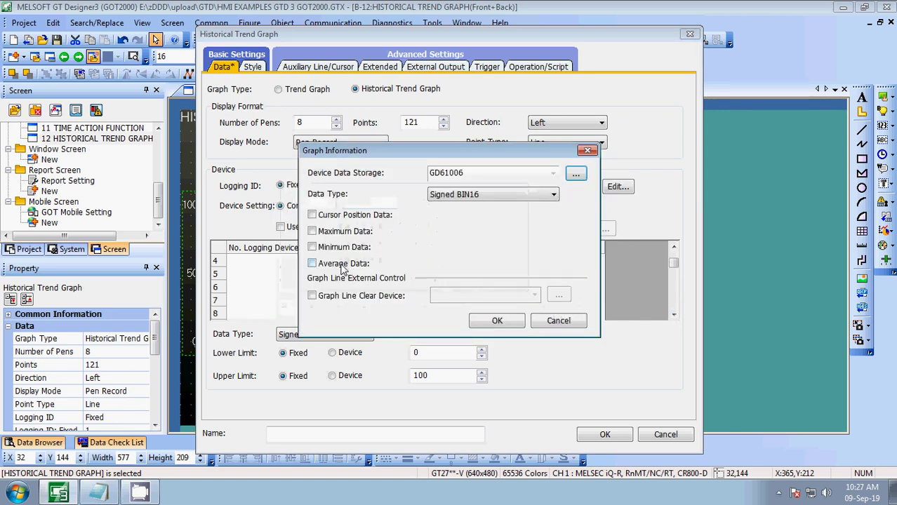
click(312, 215)
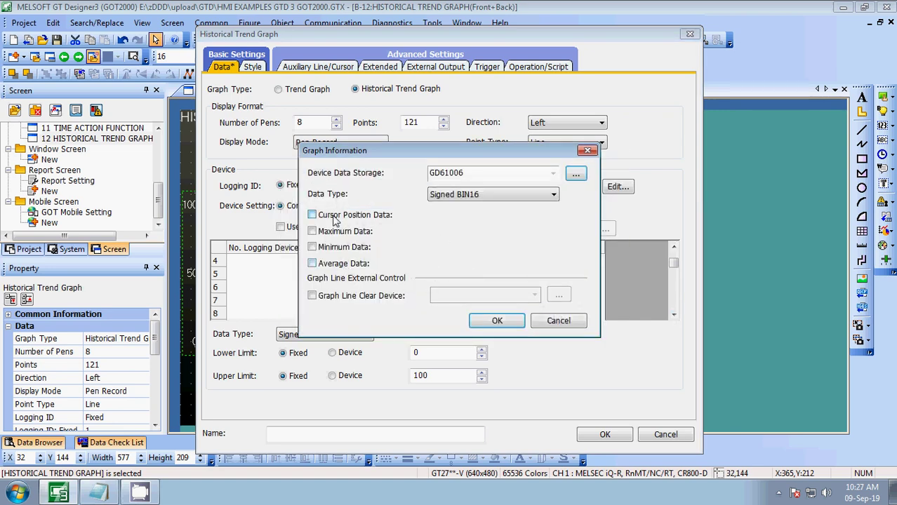
- Enable GB61006 as the graph line clear device of pen 6 and apply the graph information
click(558, 295)
key(Tab)
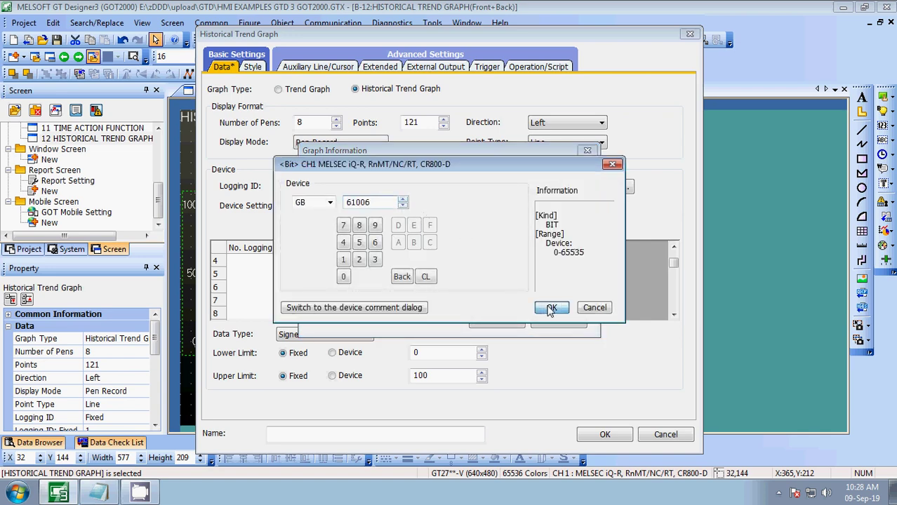
click(551, 307)
click(502, 321)
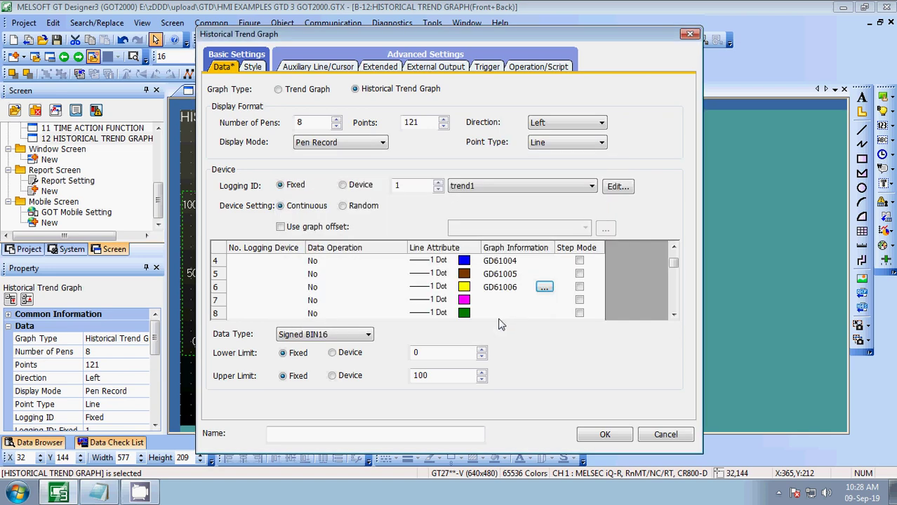
- Store the graph information of pen 7 in device GD61007 and enable its cursor position data
click(542, 301)
click(551, 300)
click(574, 173)
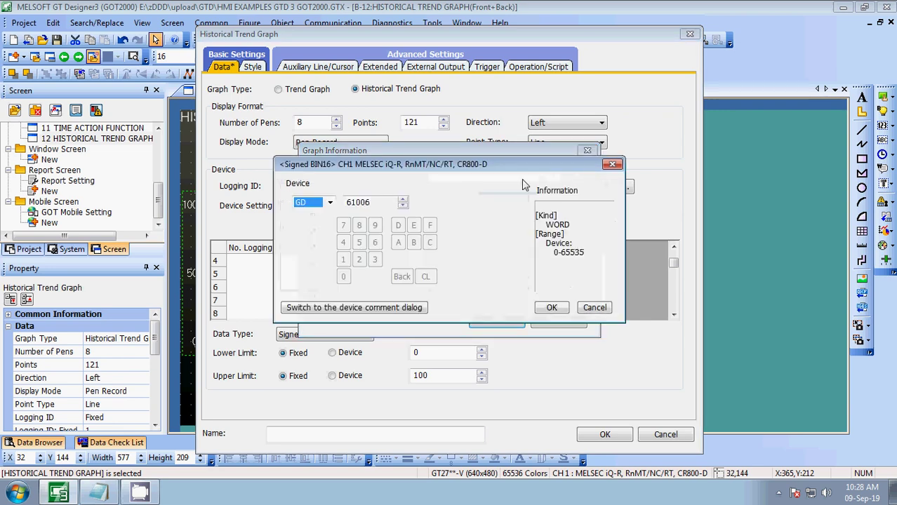
key(Tab)
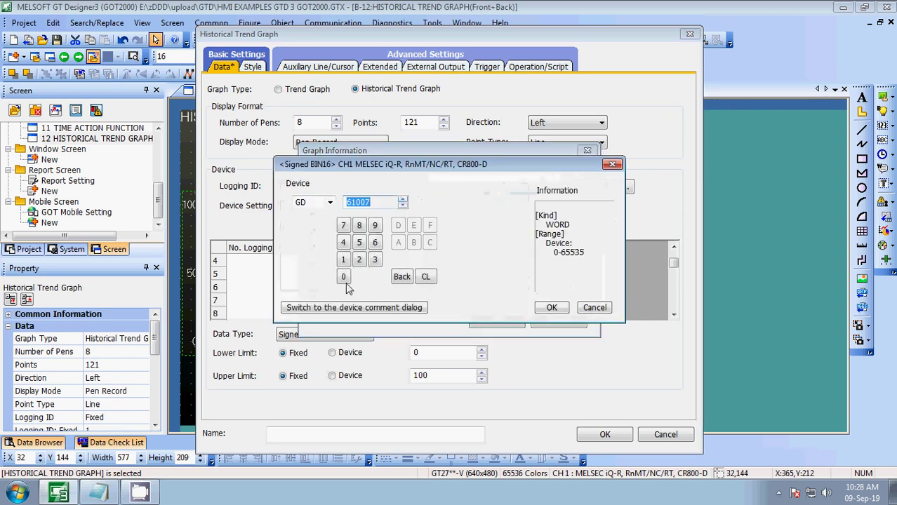
click(541, 308)
click(356, 216)
- Enable GB61007 as the graph line clear device of pen 7 and apply the graph information
click(330, 296)
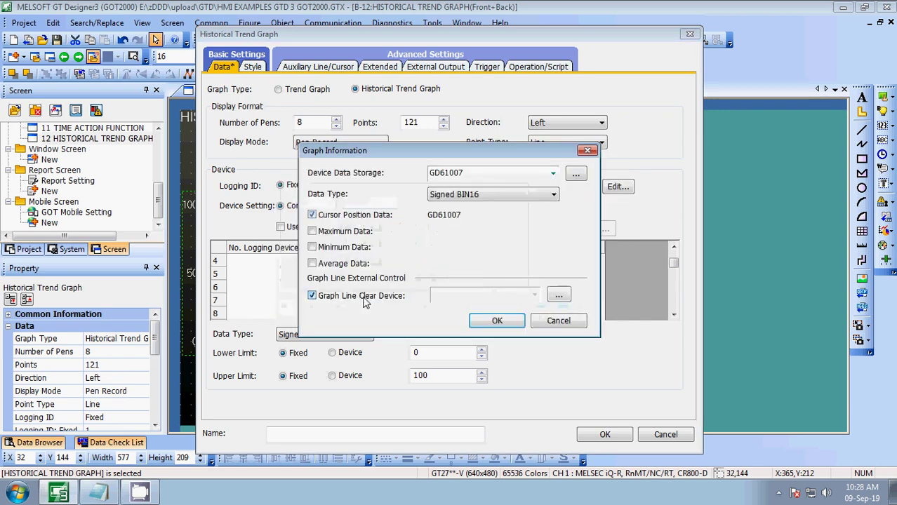
click(559, 295)
click(404, 200)
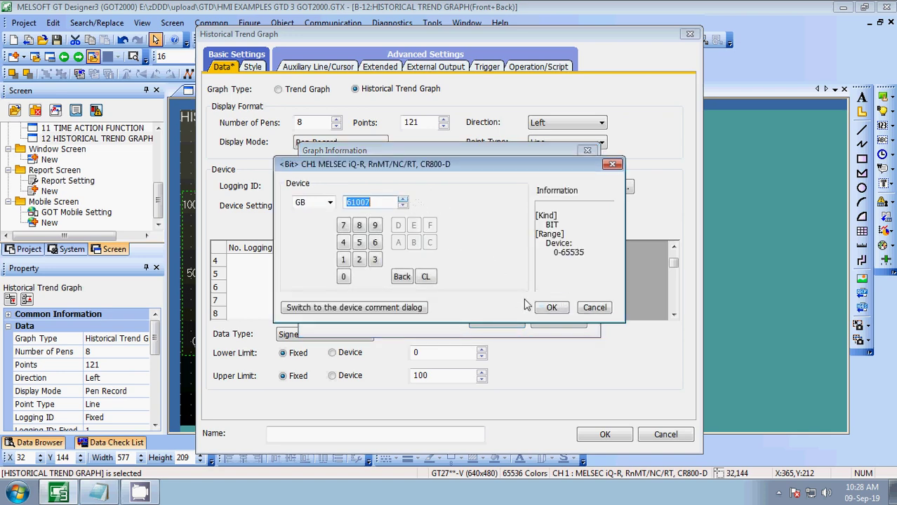
click(552, 308)
click(497, 324)
- Store the graph information of pen 8 in device GD61008 and enable its cursor position data
click(556, 318)
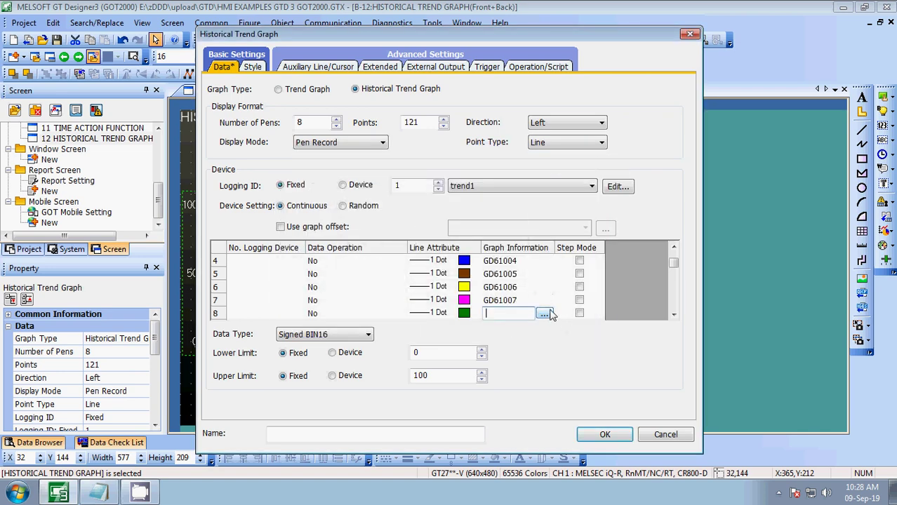
click(545, 313)
click(575, 171)
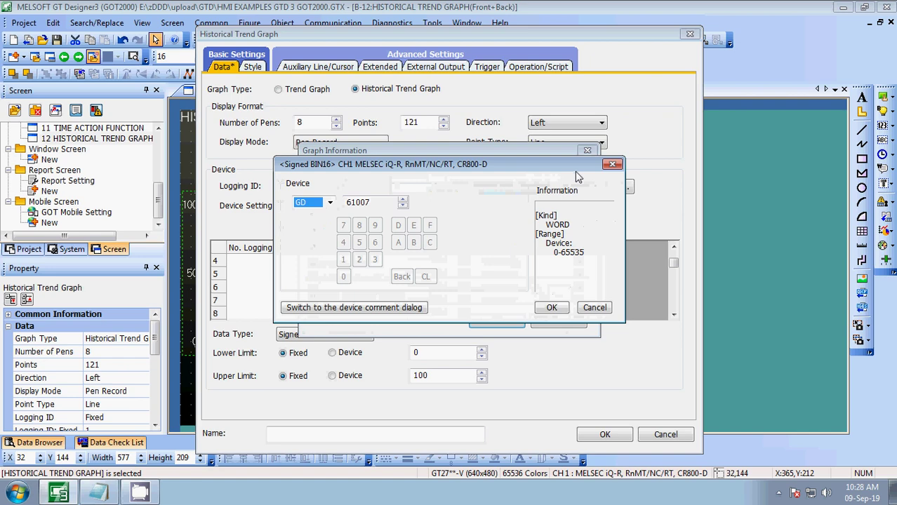
click(402, 200)
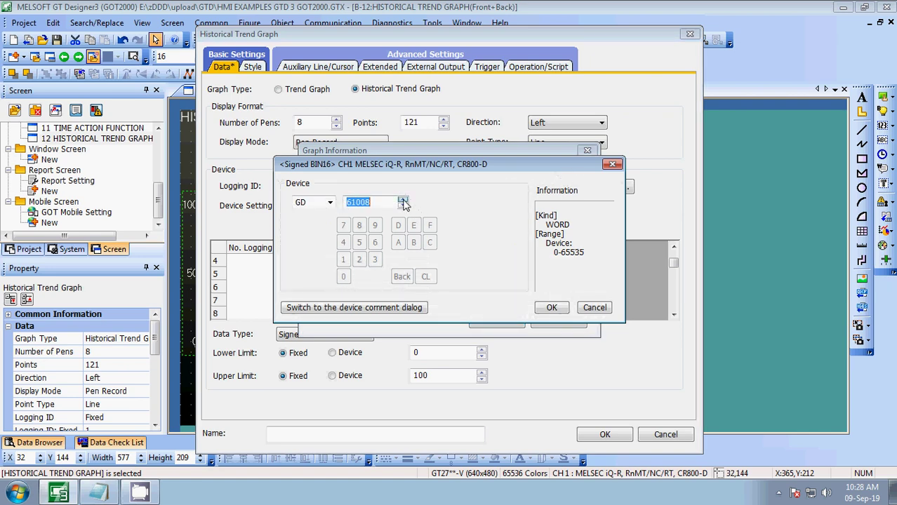
click(552, 308)
click(356, 219)
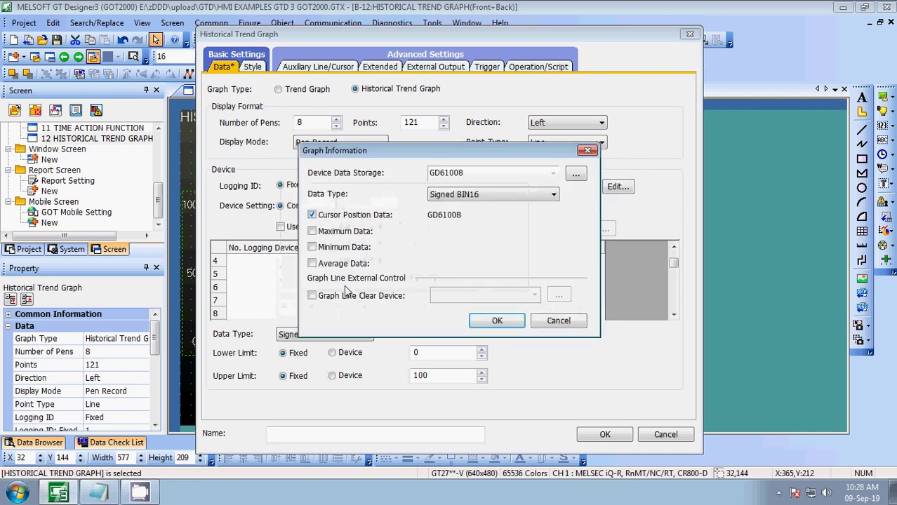
- Enable GB61008 as the graph line clear device of pen 8 and apply the graph information
click(347, 295)
click(558, 295)
click(402, 199)
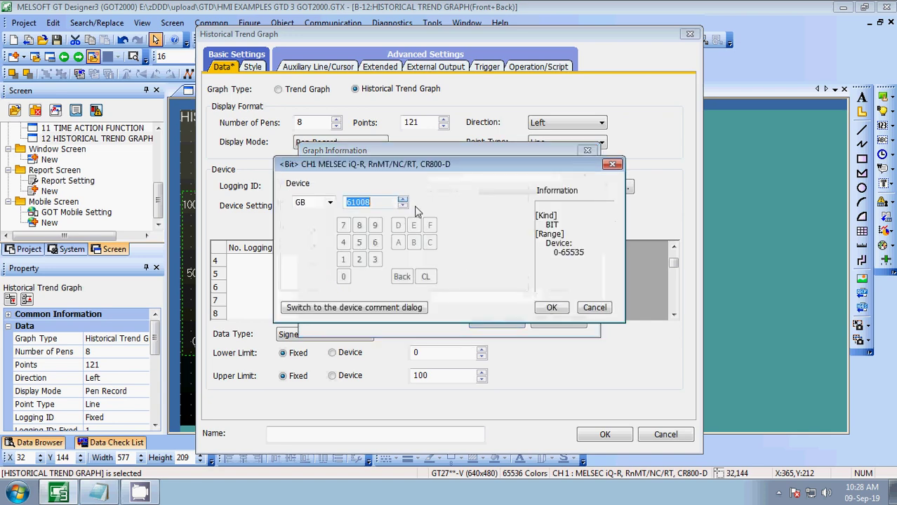
click(552, 308)
click(552, 318)
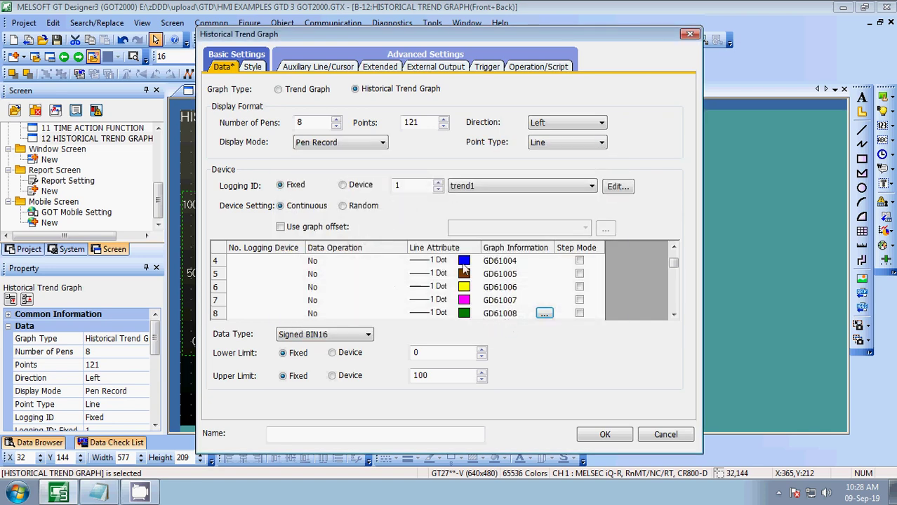
- Assign the logging devices D0 to D7 to pens 1 to 8 and open the graph's fixed upper limit for editing
scroll(674, 253, up, 3)
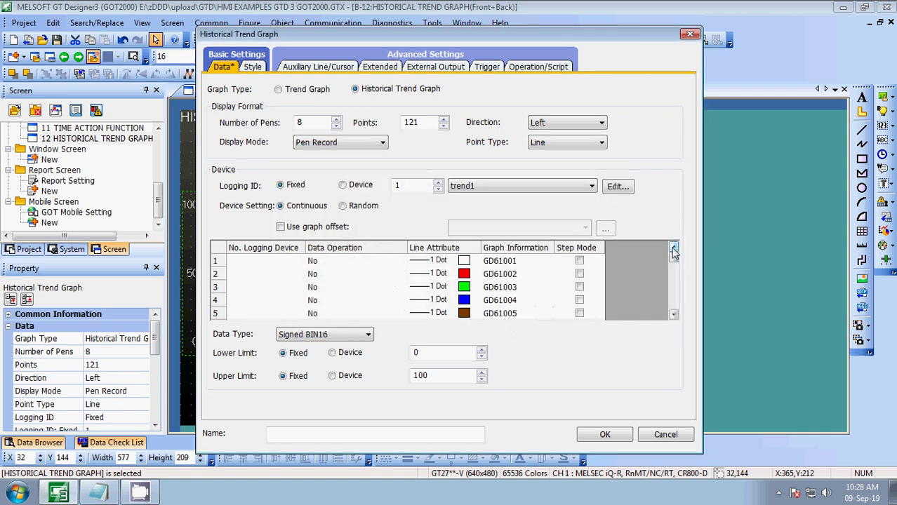
click(296, 261)
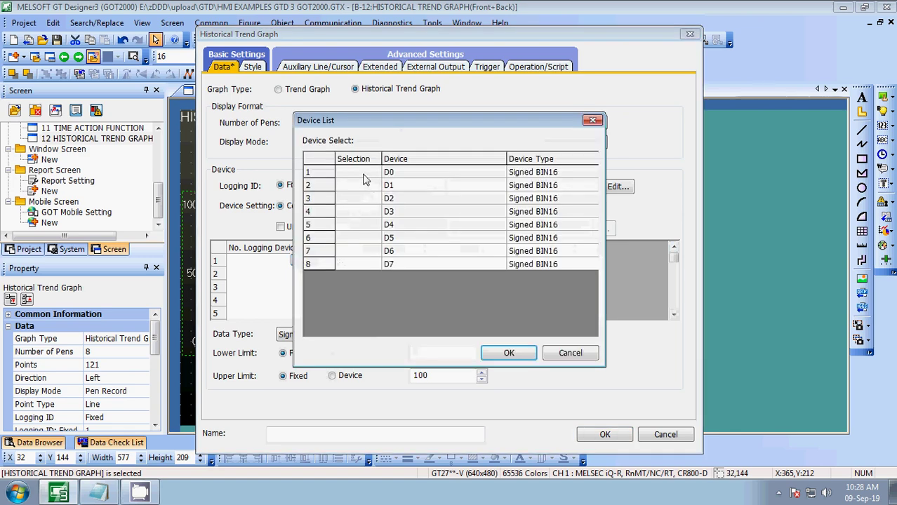
click(500, 351)
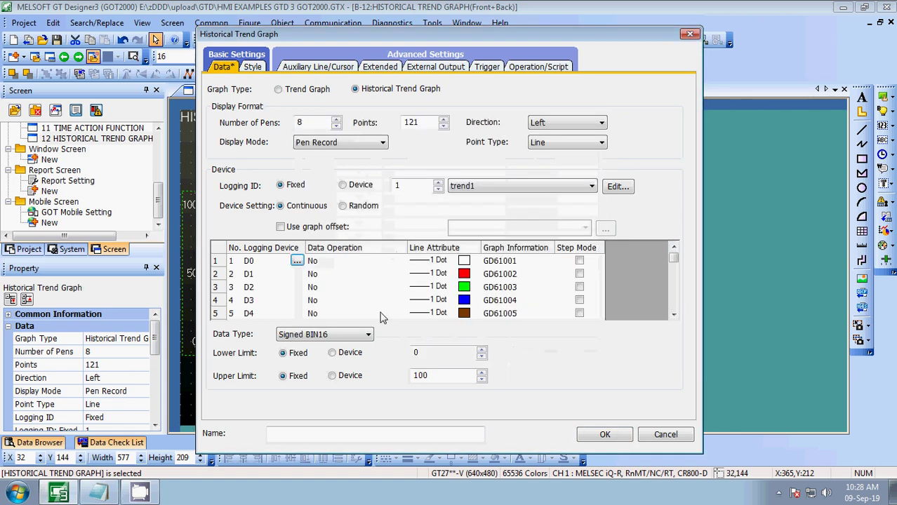
click(674, 316)
click(674, 315)
click(674, 315)
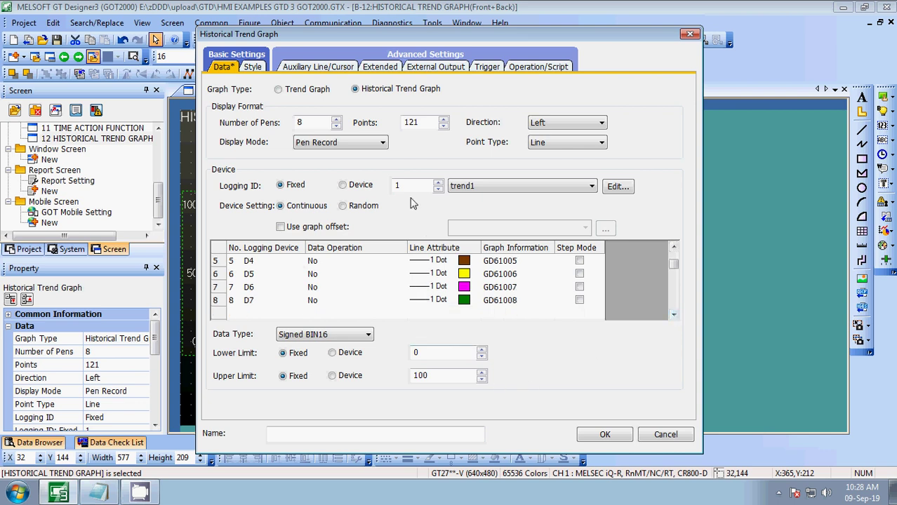
click(442, 373)
- Give the left axis 6 main scale points, 4 sub scale points and 6 scale values with an upper limit of 1000
click(250, 66)
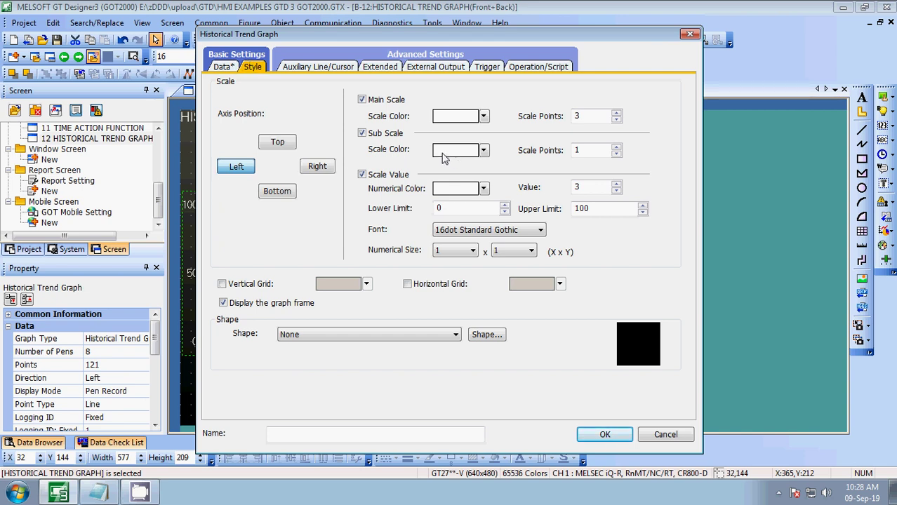
drag(590, 116, 515, 116)
key(Tab)
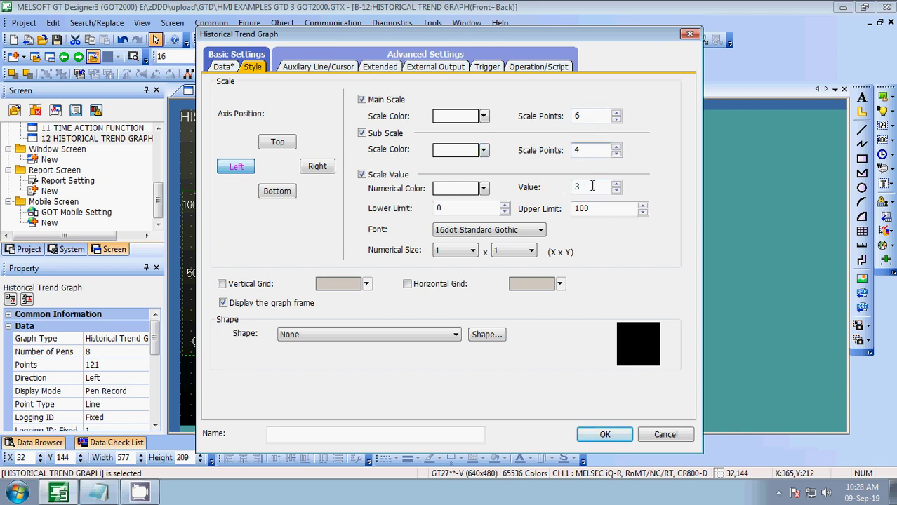
drag(592, 186, 526, 185)
text(6)
click(599, 209)
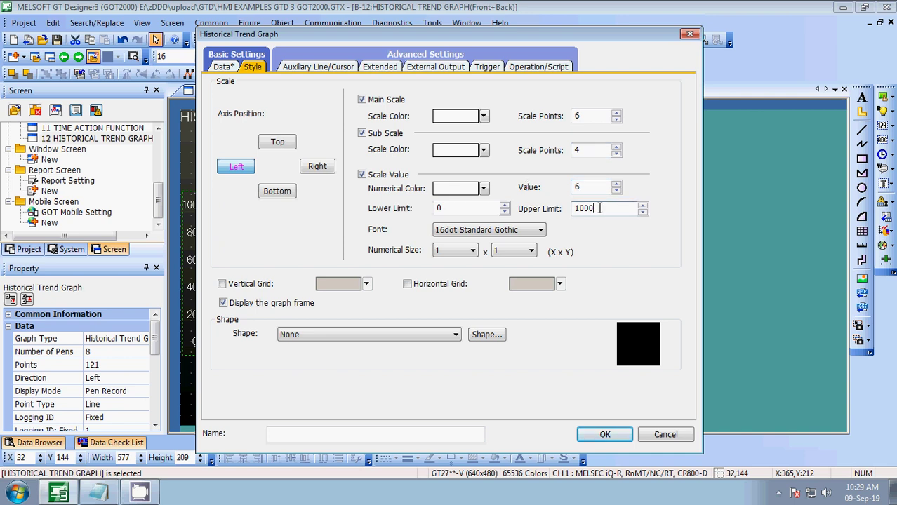
- Enable the vertical grid and turn off the main scale and scale values of the top axis
click(254, 288)
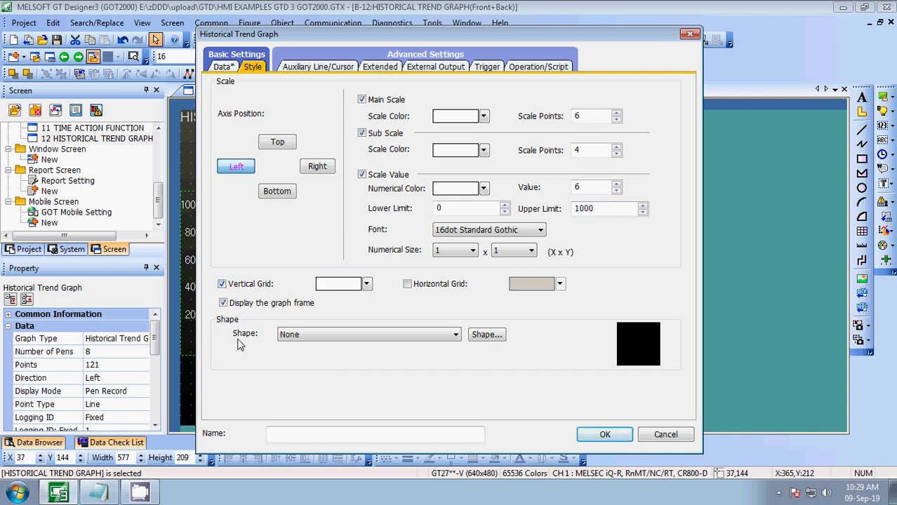
click(278, 144)
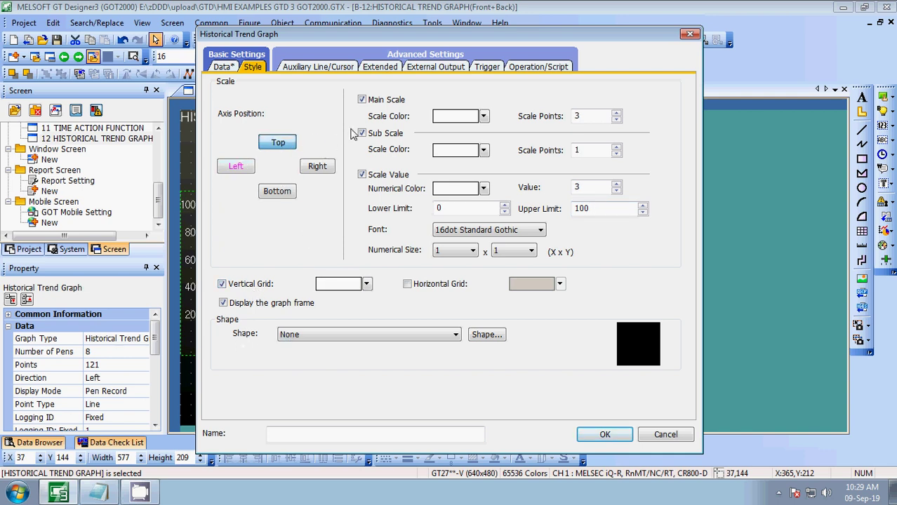
click(362, 100)
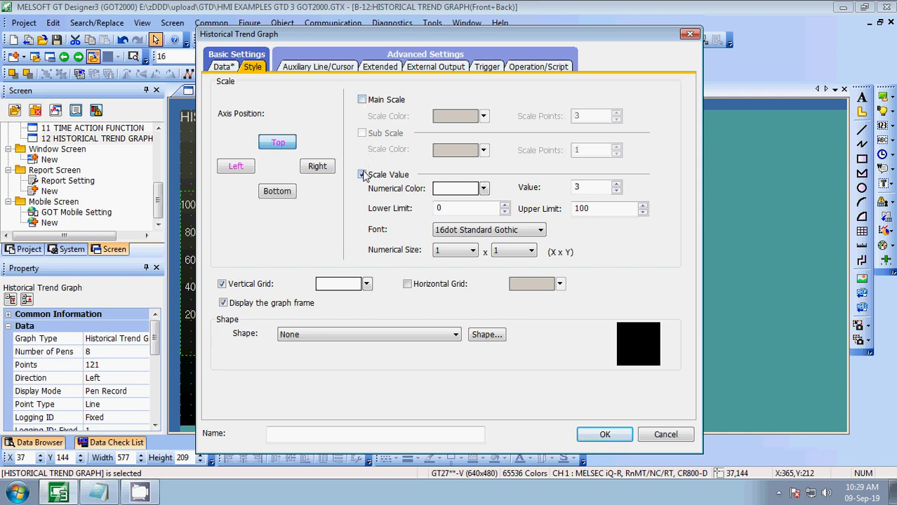
click(362, 175)
- Turn off the main scale, sub scale and scale values of the graph's right axis
click(313, 167)
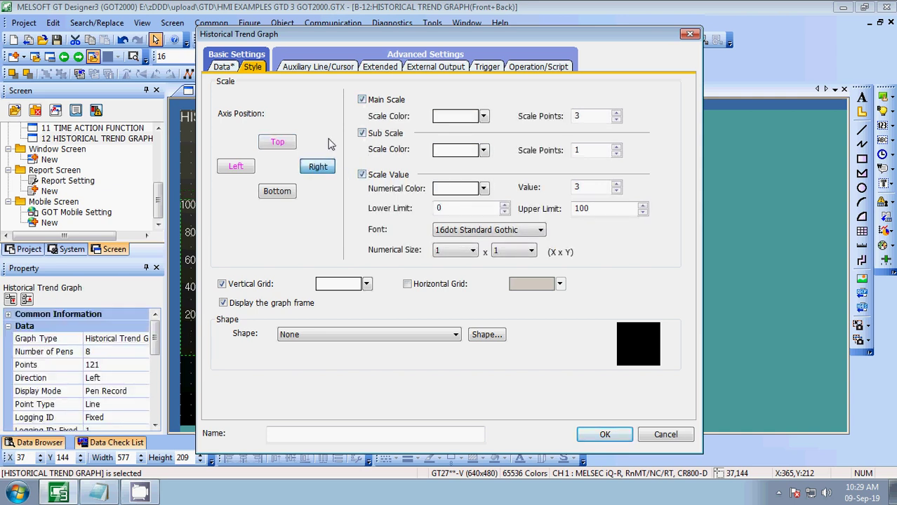
click(361, 134)
click(362, 99)
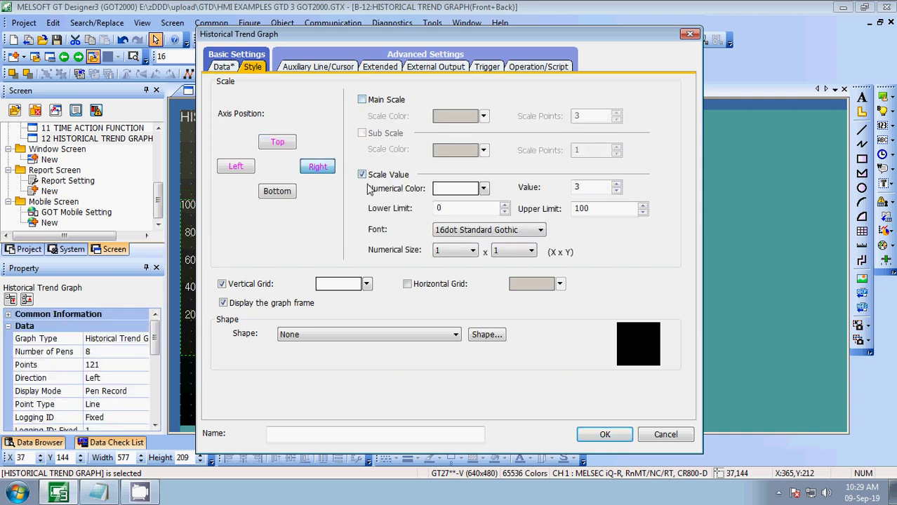
click(362, 174)
- Give the bottom axis 6 main and 4 sub scale points without scale values, and turn off the vertical grid
click(290, 194)
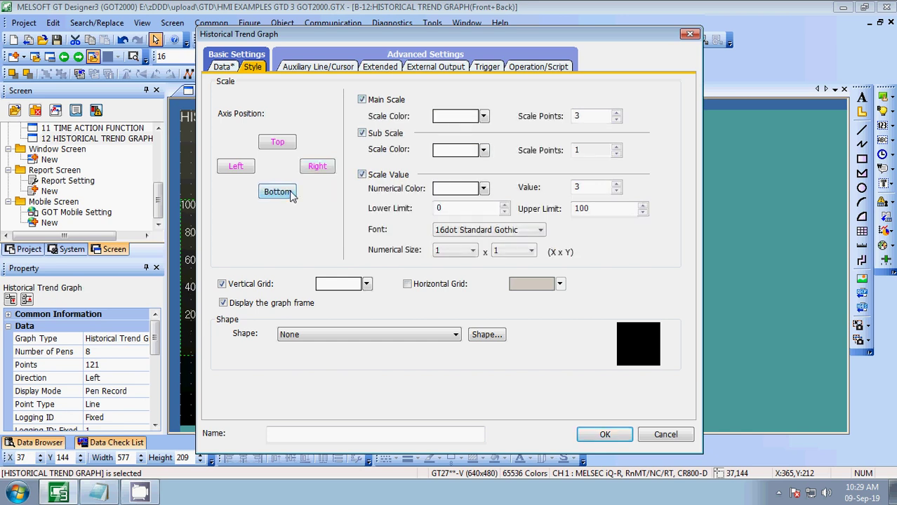
click(368, 182)
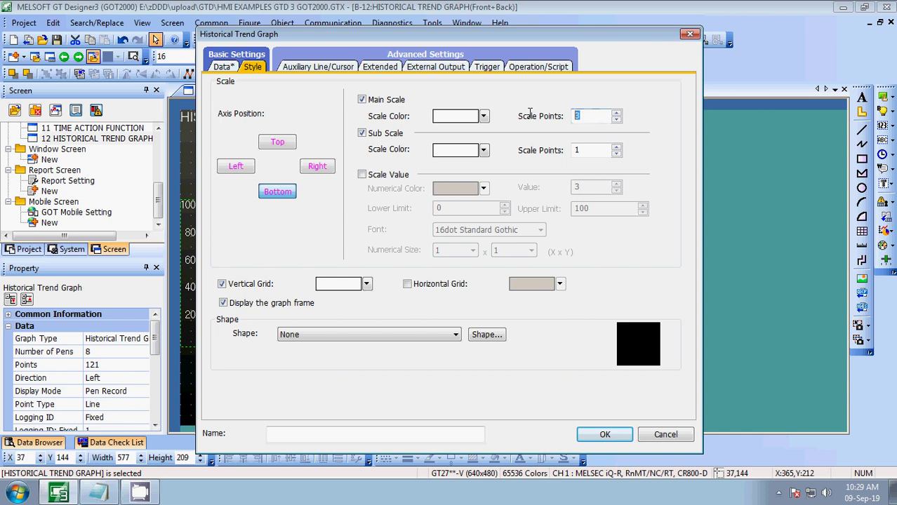
double_click(580, 148)
text(4)
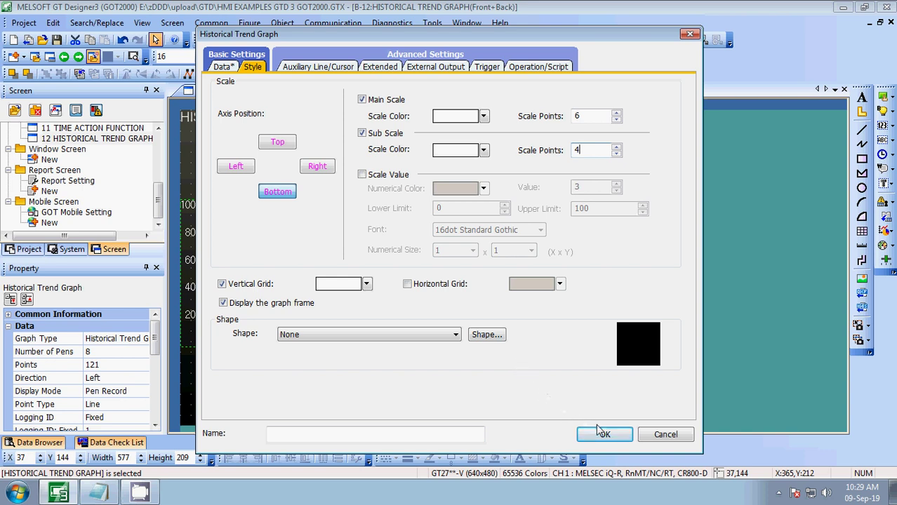
click(251, 289)
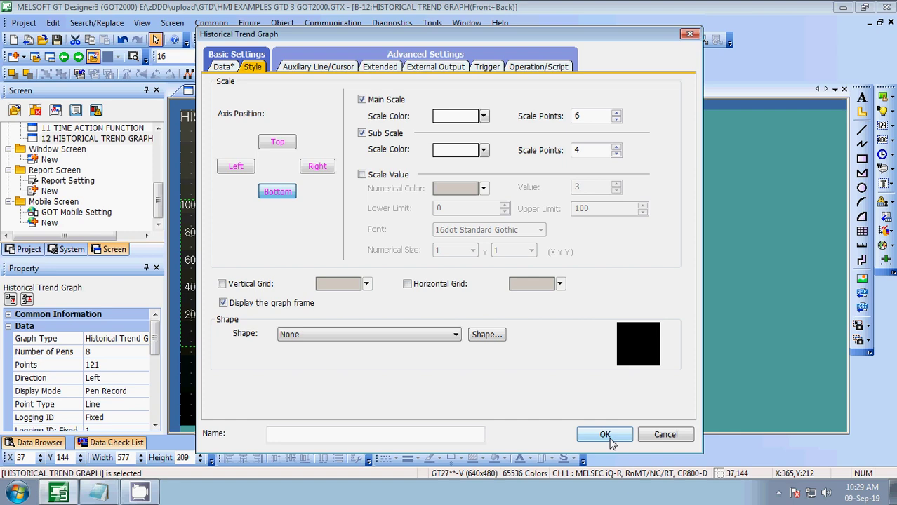
- Enable single touch operation and the display position time with device GD61033 in the graph's extended settings
click(309, 69)
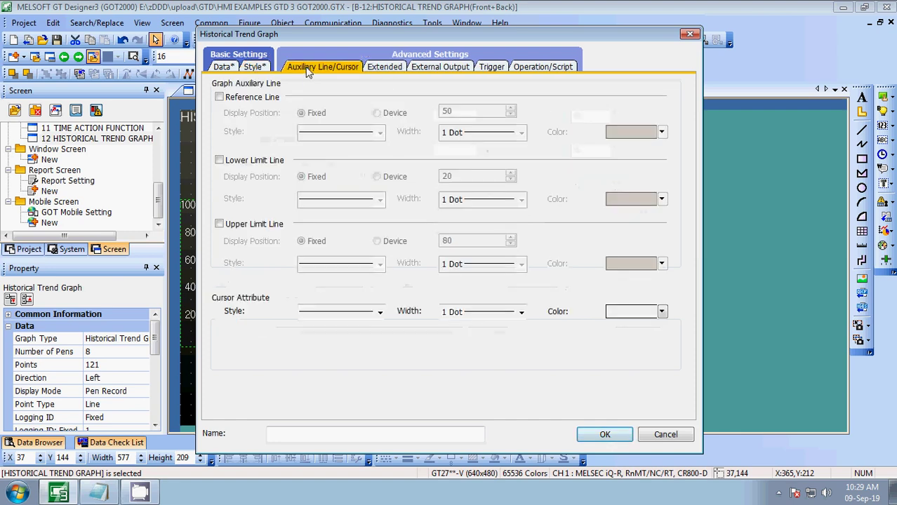
click(385, 67)
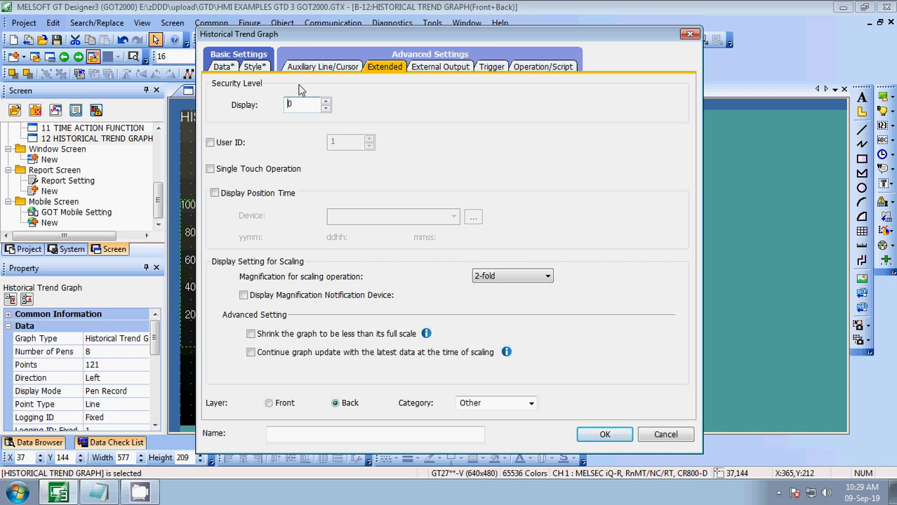
click(231, 170)
click(244, 195)
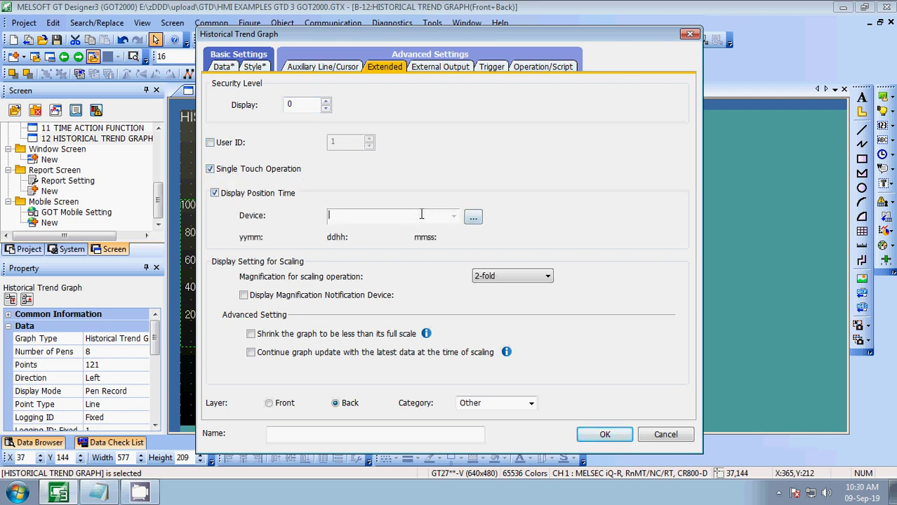
text(GD)
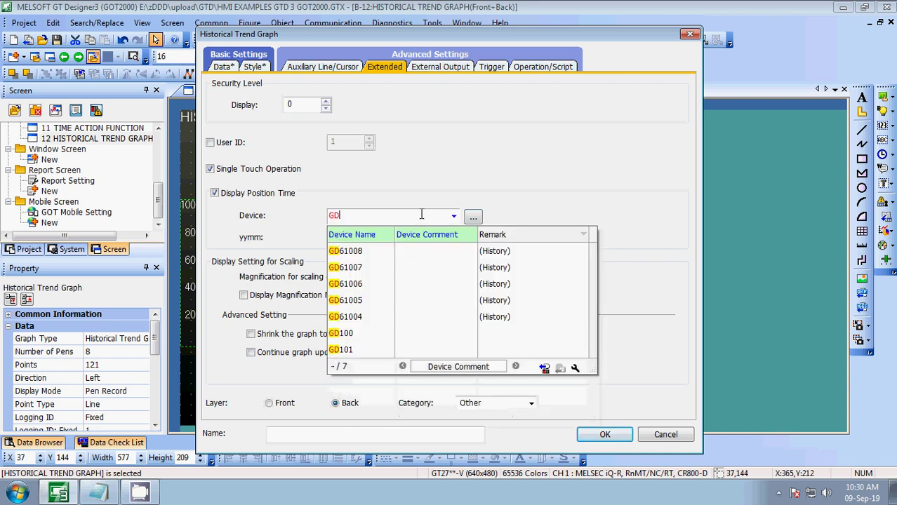
text(61)
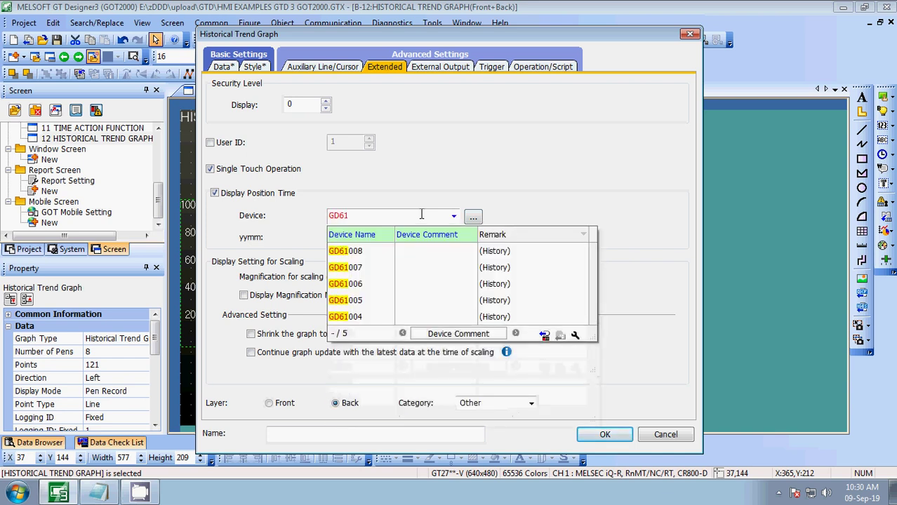
text(033)
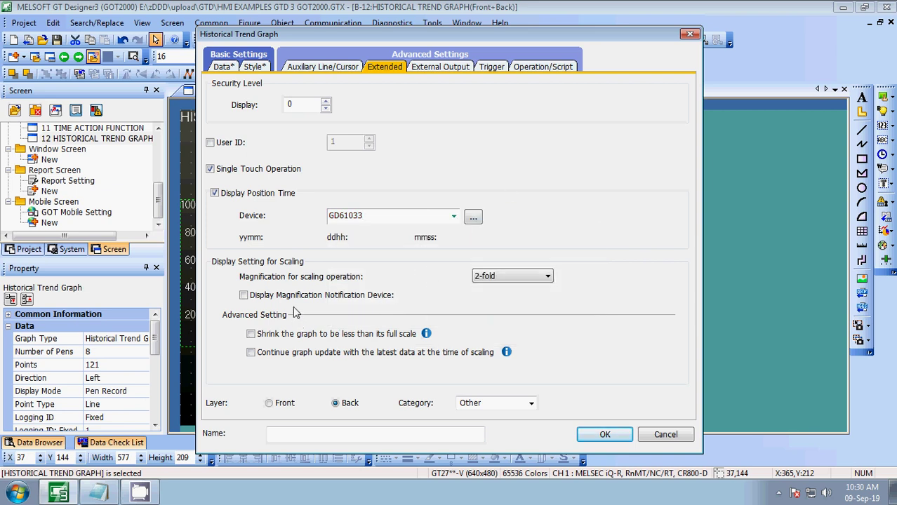
click(294, 430)
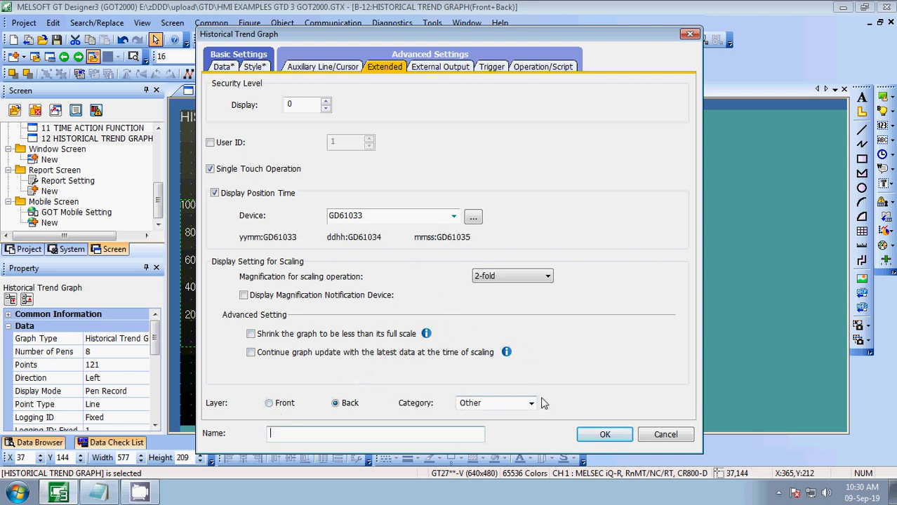
- Enable external output of the cursor position time and store it from device GD61021
click(443, 68)
click(274, 101)
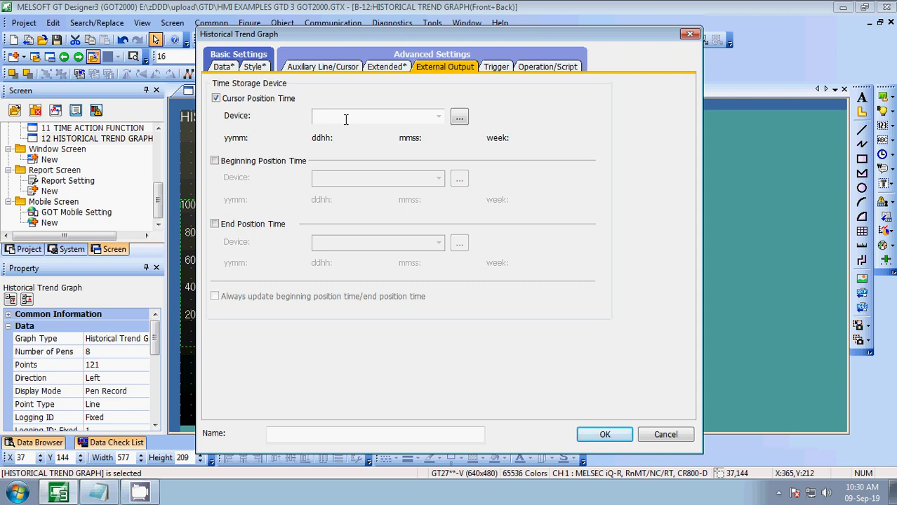
text(GD6)
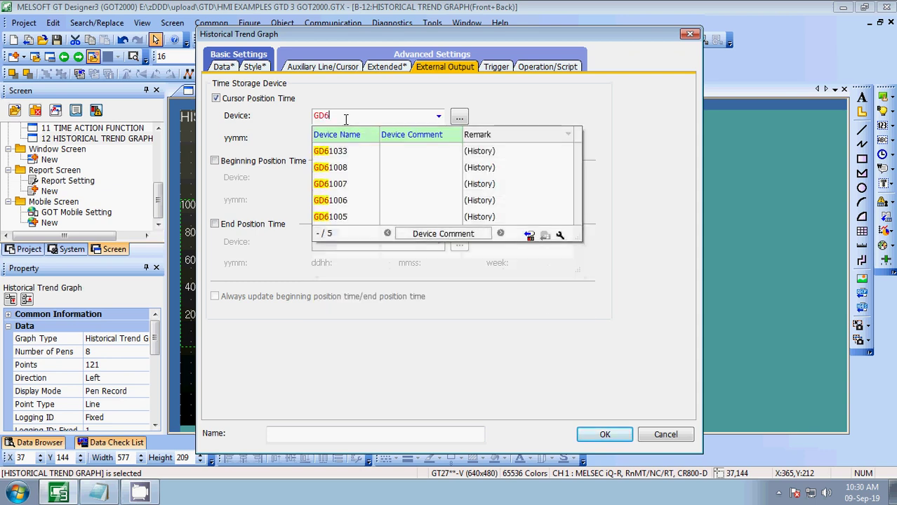
text(1021)
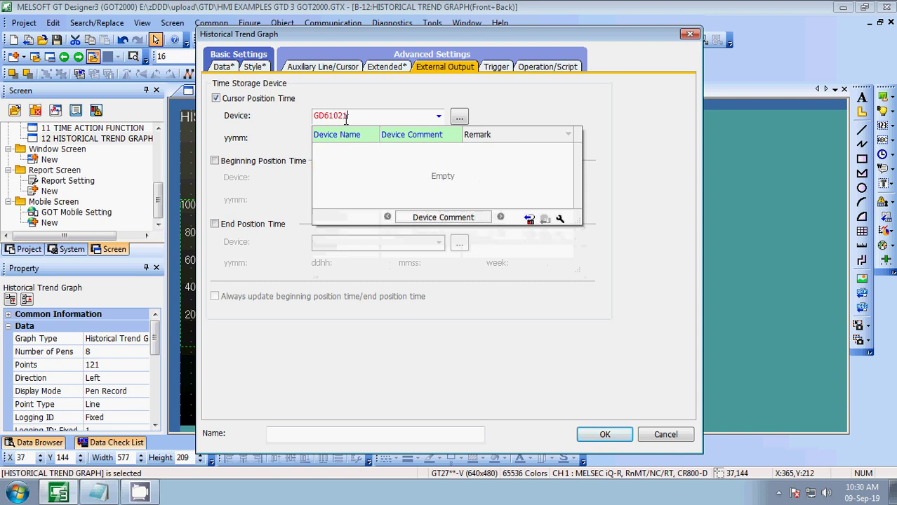
click(540, 111)
- Enable the beginning position time output and assign it storage device GD61025
click(236, 161)
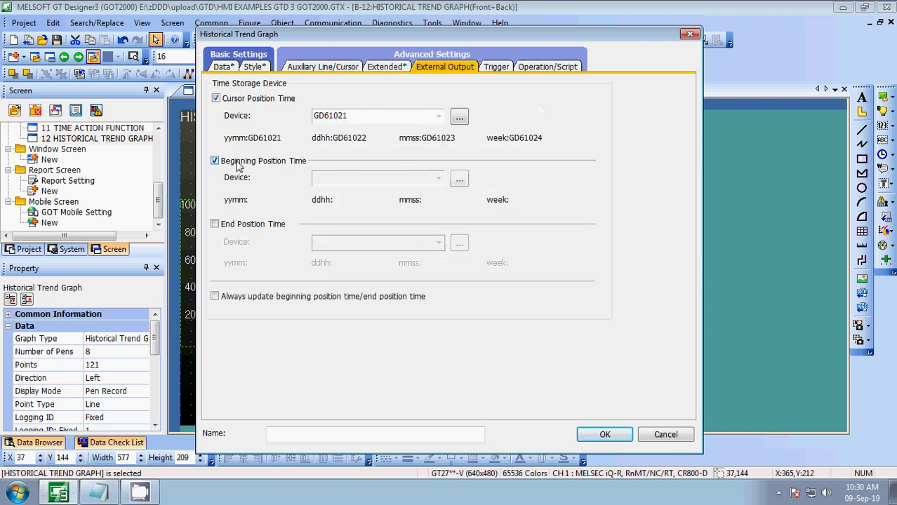
click(344, 177)
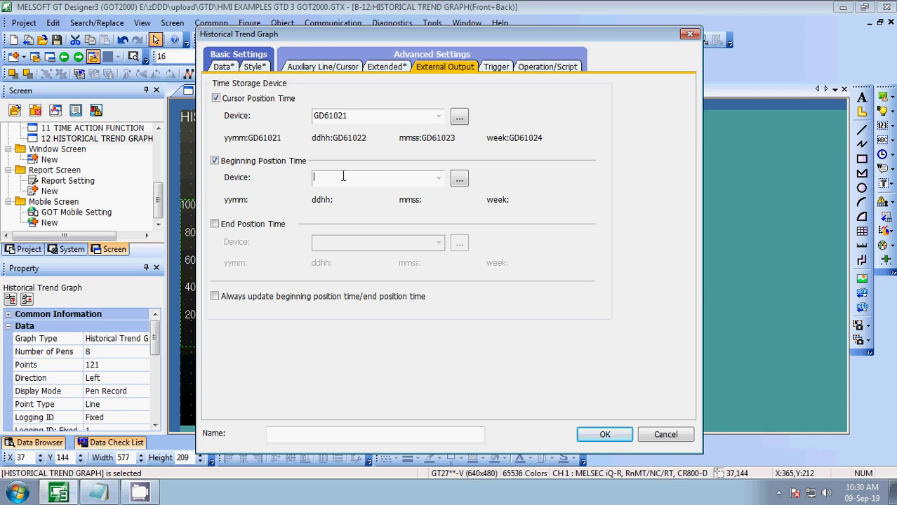
text(GD6)
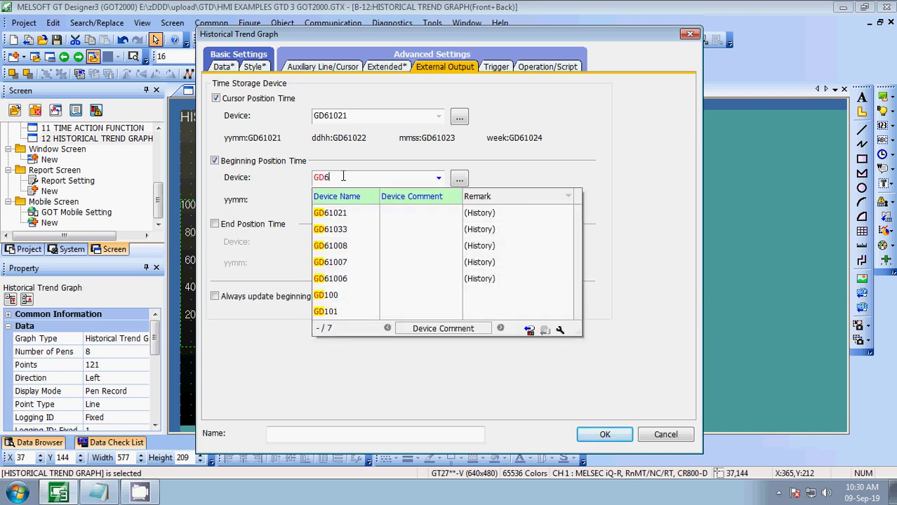
text(1025)
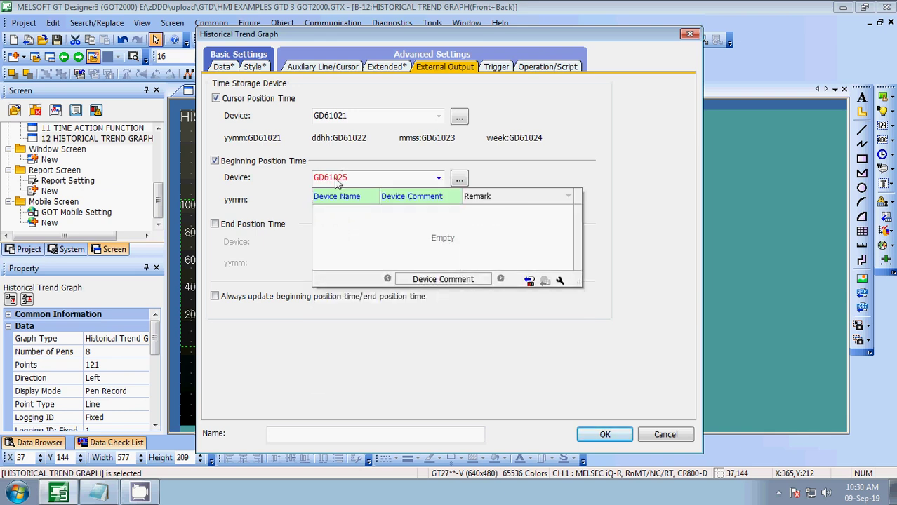
key(Return)
- Enable the end position time output and assign it storage device GD61029
click(244, 225)
click(346, 242)
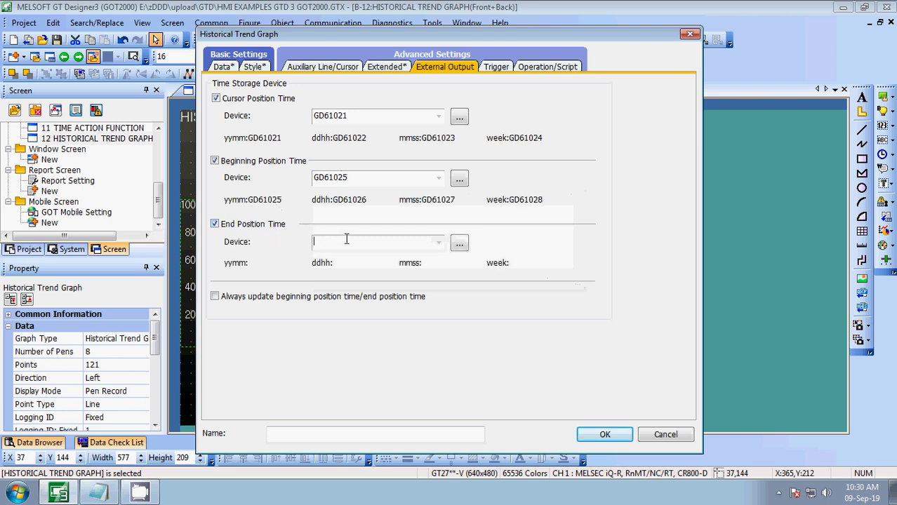
text(GD)
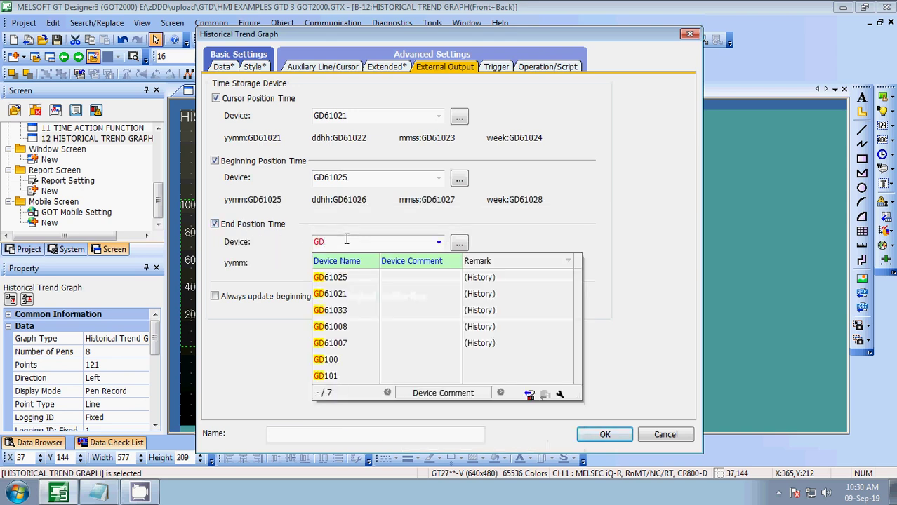
text(61)
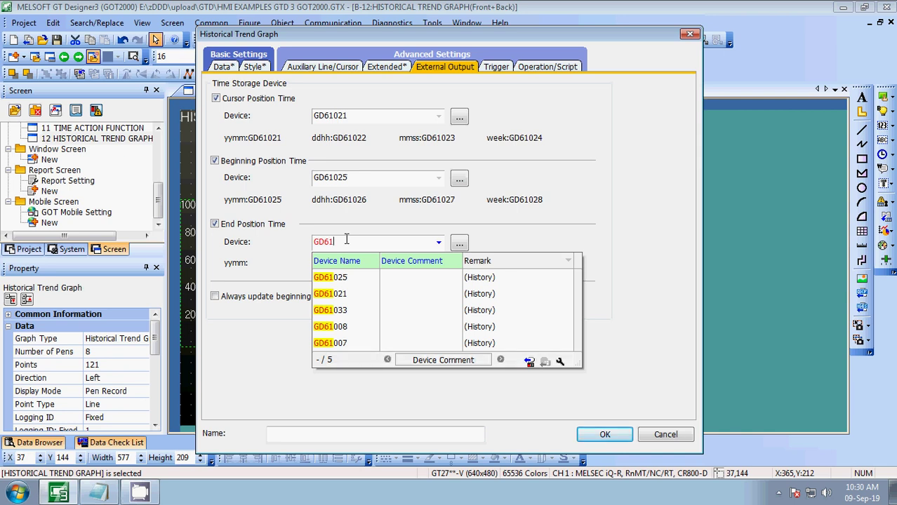
text(029)
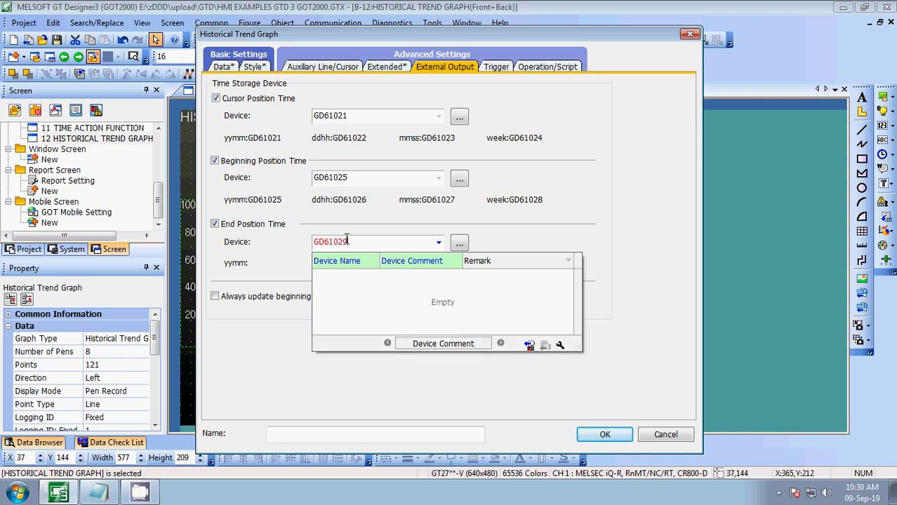
click(591, 240)
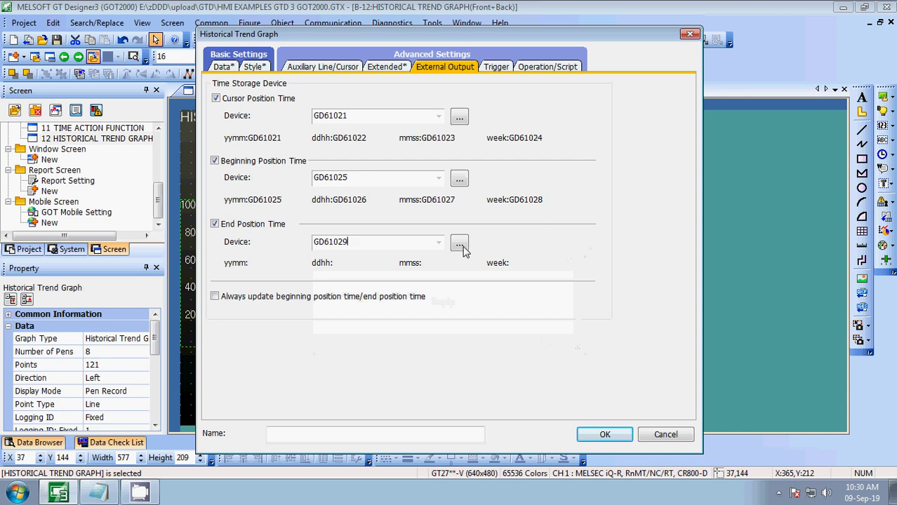
click(387, 179)
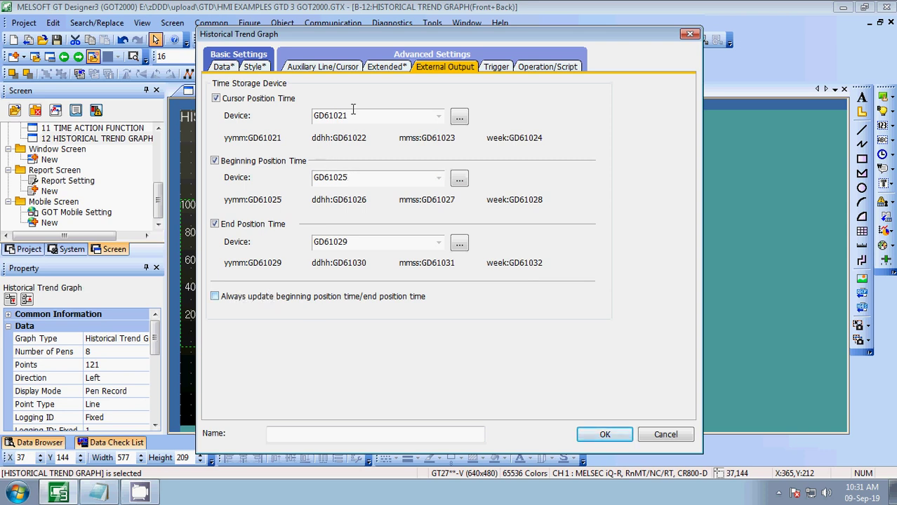
- Review the trigger, operation, data, style, cursor and extended settings of the trend graph and apply them
click(500, 70)
click(559, 65)
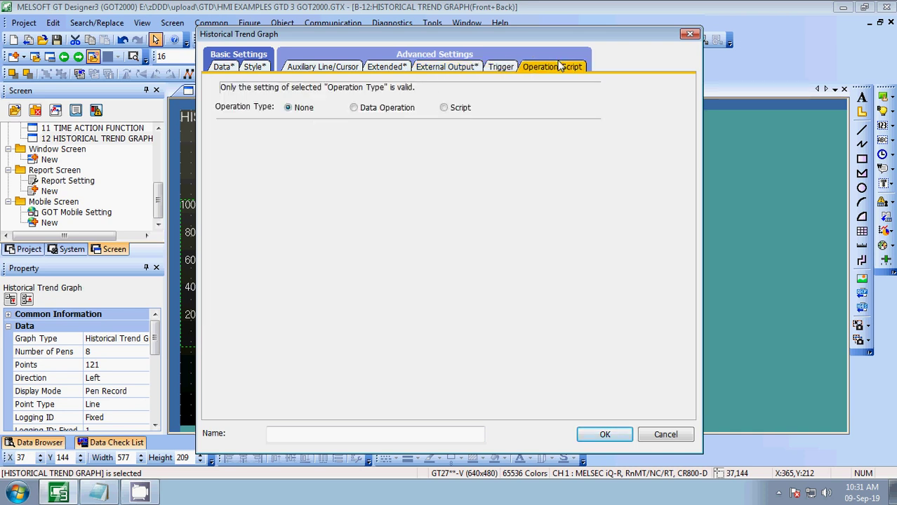
click(232, 70)
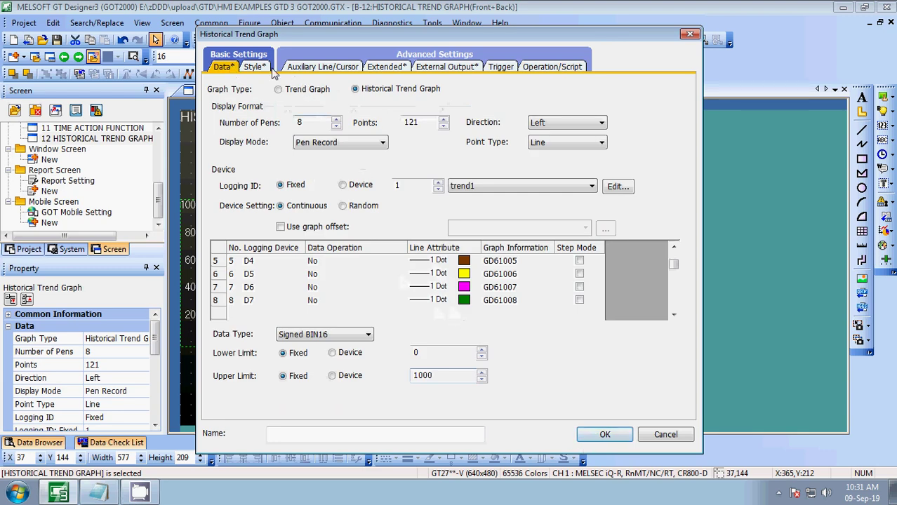
click(254, 66)
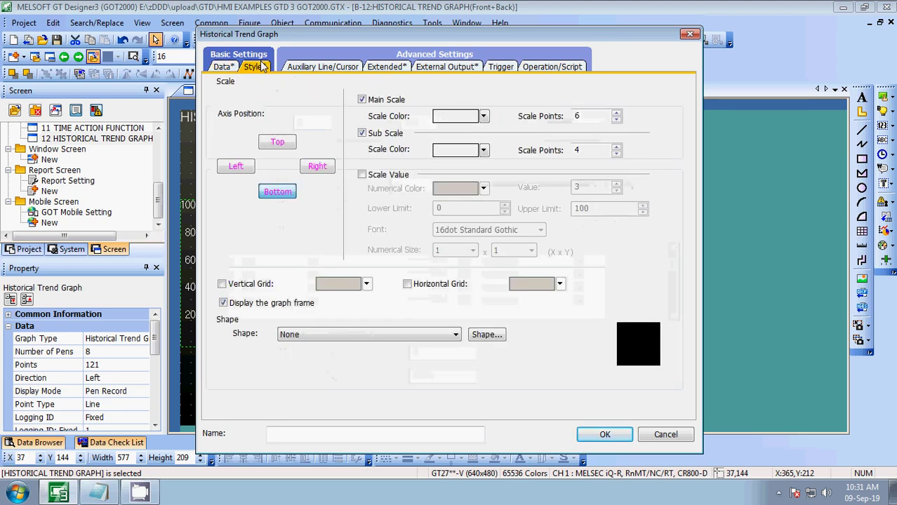
click(325, 67)
click(390, 66)
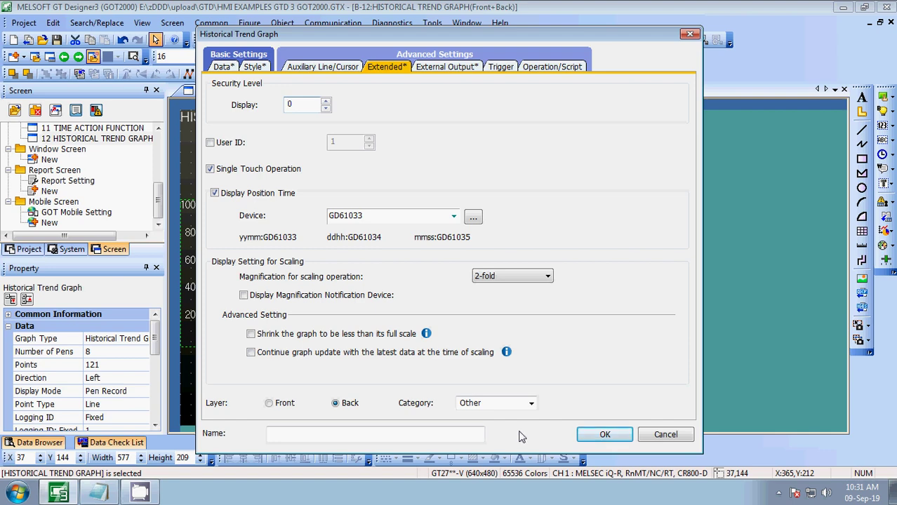
click(600, 434)
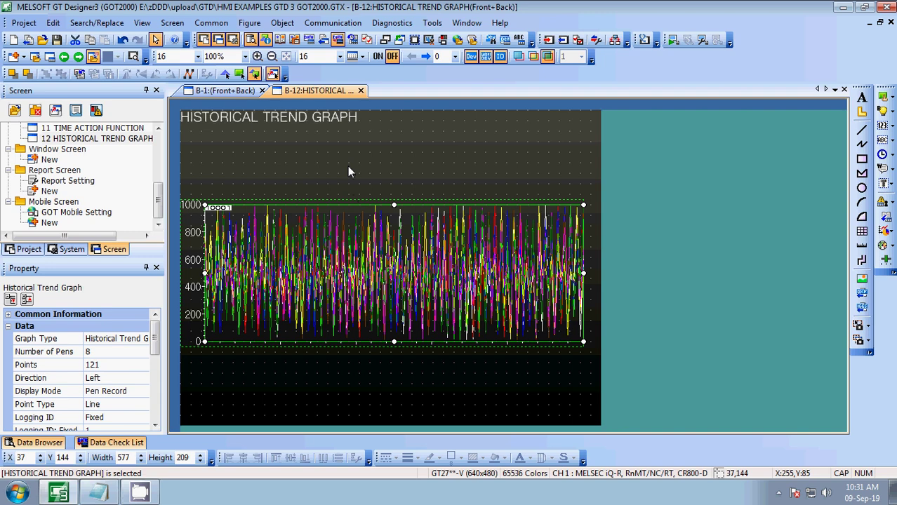
- Activate GT Simulator3, accept forwarding the project to GX Simulator and open the HISTORICAL TREND GRAPH screen
click(433, 23)
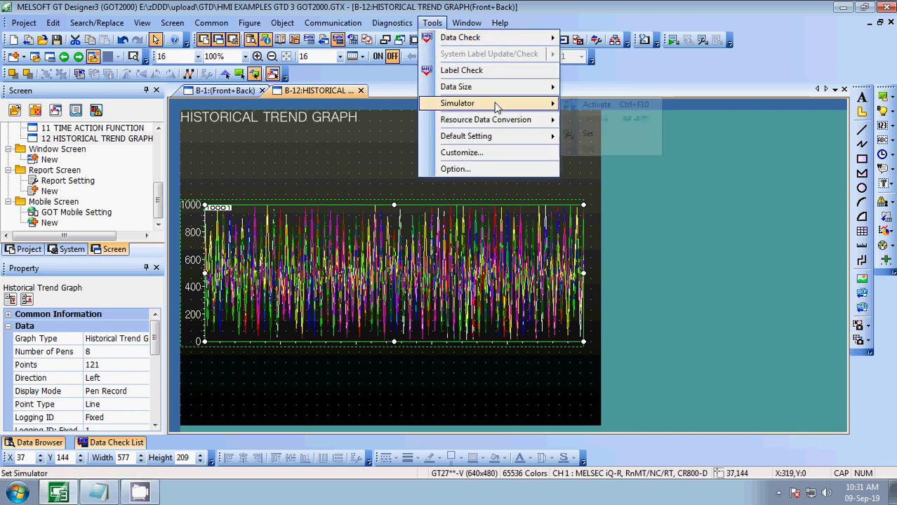
mouse_move(544, 106)
click(587, 106)
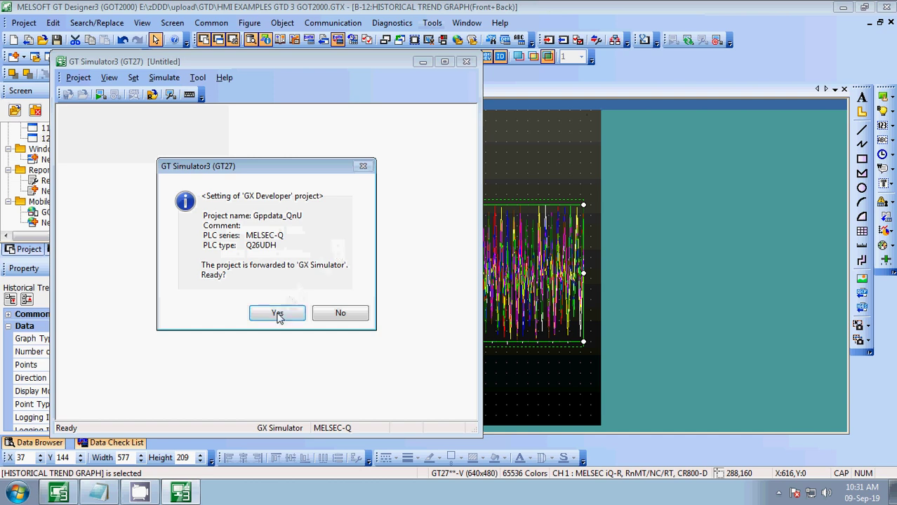
click(278, 314)
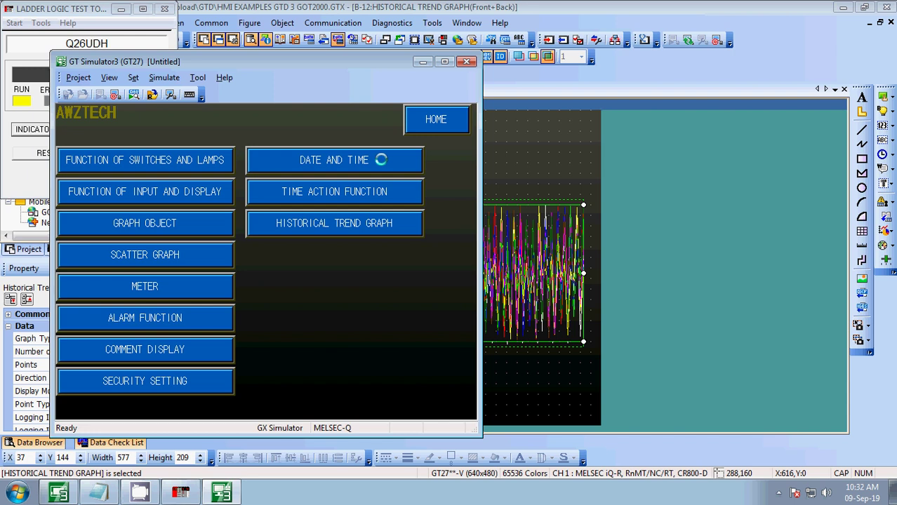
click(337, 222)
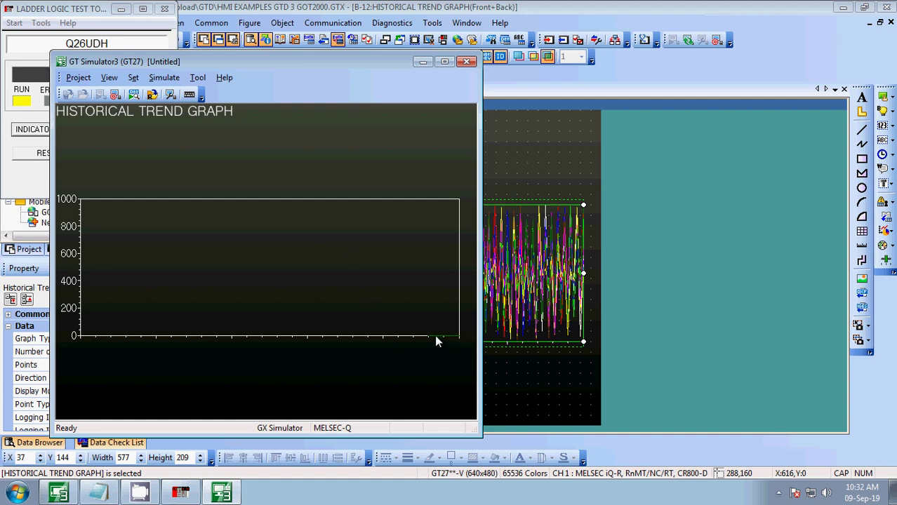
- Switch back to GT Designer3 and add a 16-dot PRESENT TIME text below the HISTORICAL TREND GRAPH title
click(571, 144)
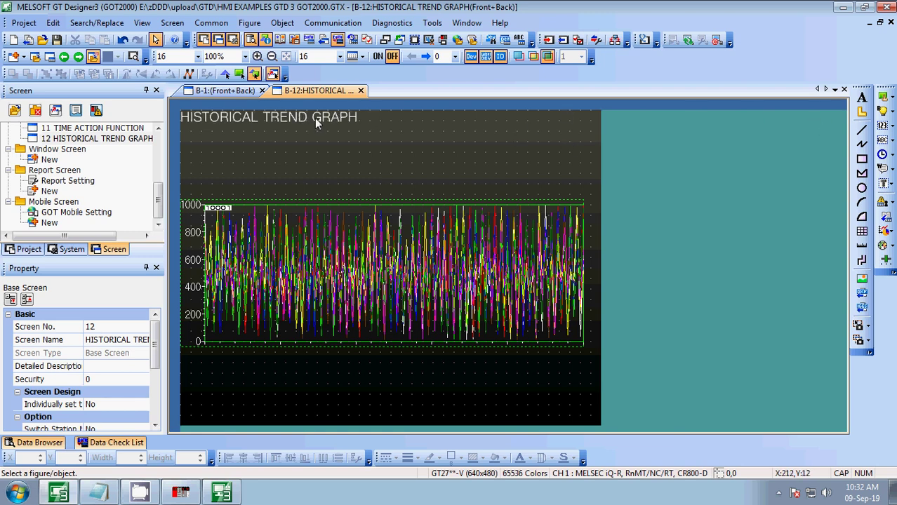
click(862, 97)
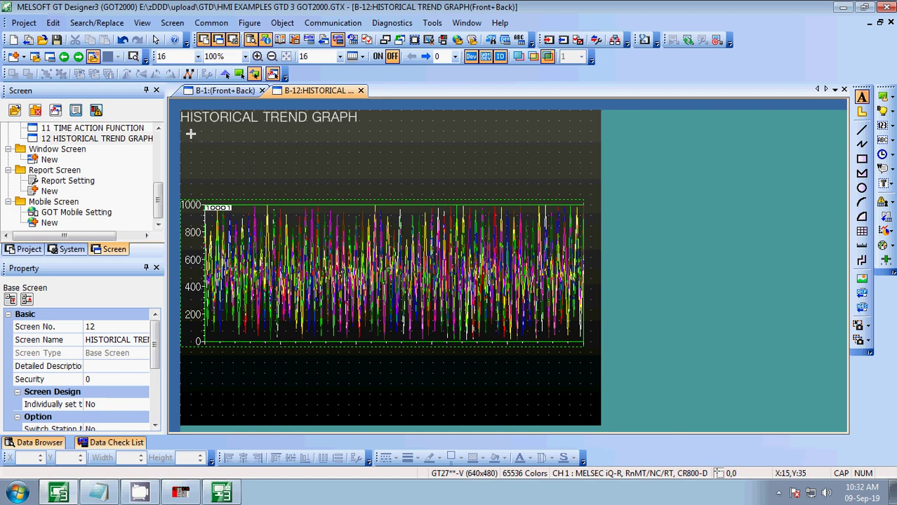
click(191, 133)
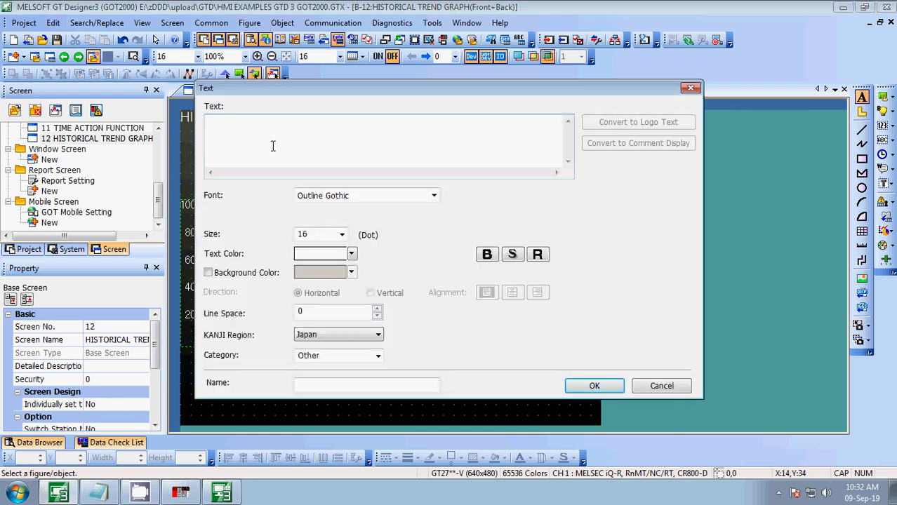
text(PRESENT TIME)
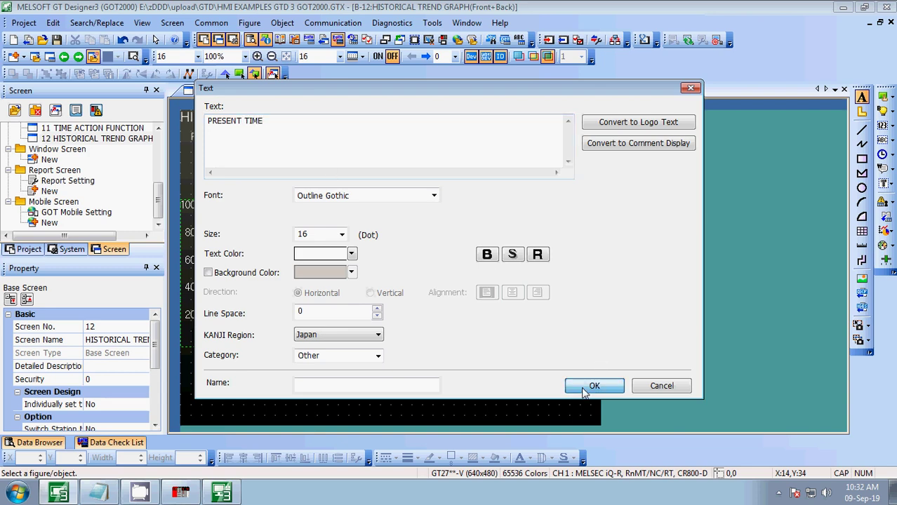
click(587, 386)
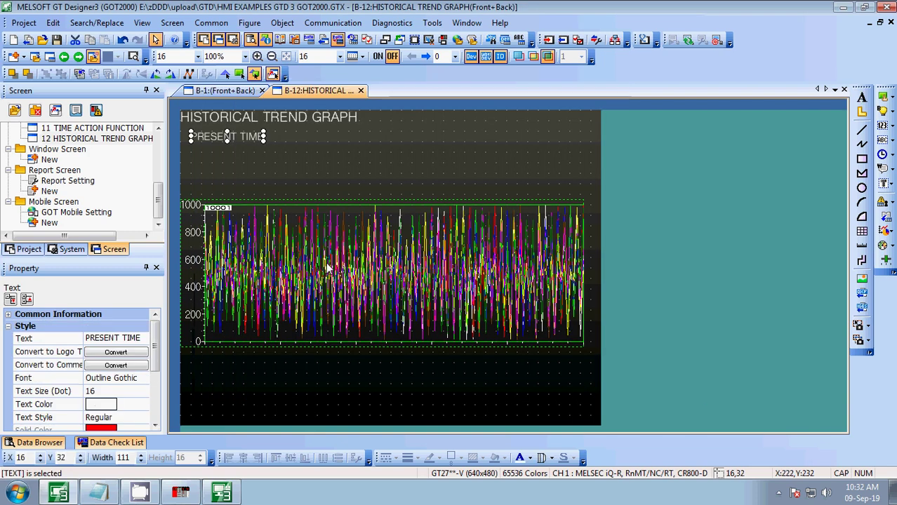
- Duplicate the PRESENT TIME text to X 288, Y 32 and move the original flush with the screen's left edge
click(232, 150)
click(235, 140)
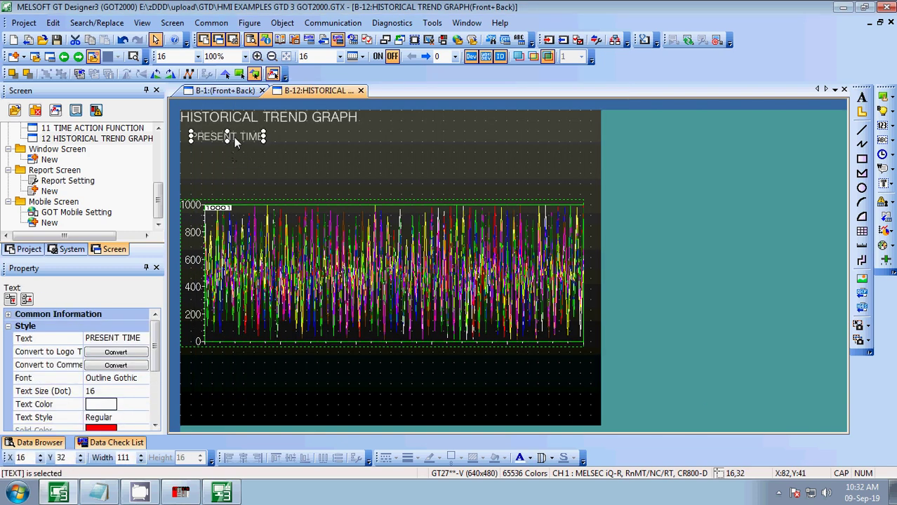
drag(235, 140, 434, 137)
click(341, 141)
click(245, 139)
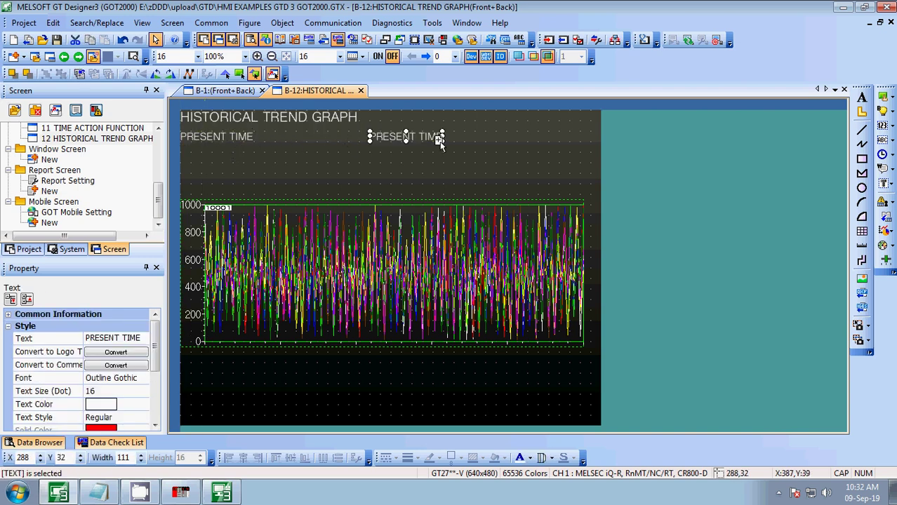
- Change the wording of the duplicated label to CURSOR TIME
double_click(434, 137)
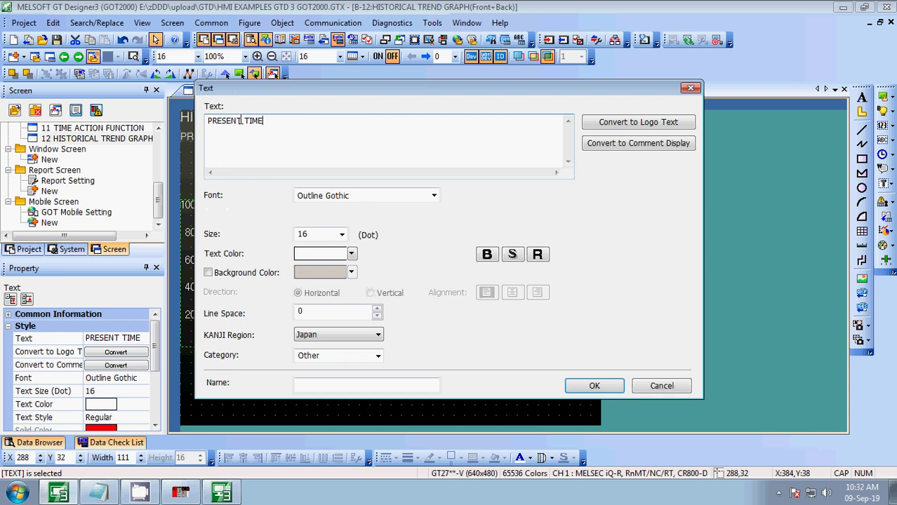
drag(241, 120, 203, 120)
text(C)
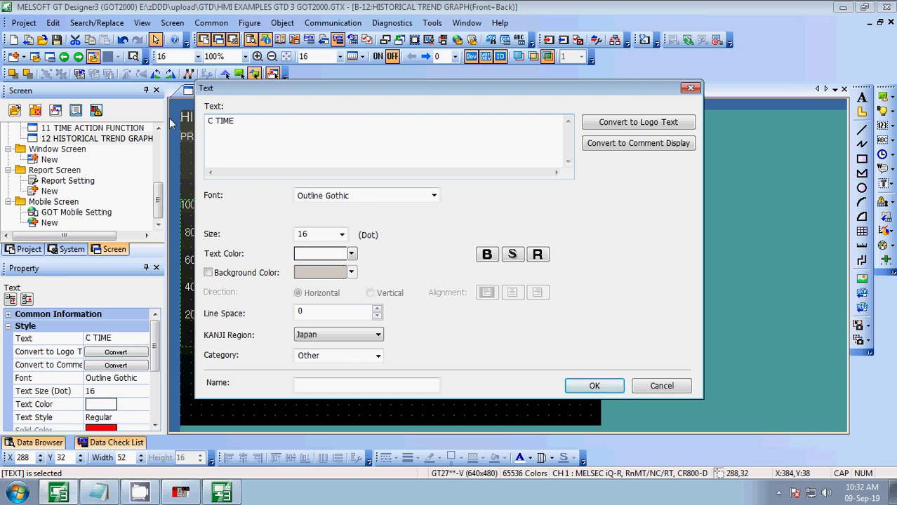
text(URSOR)
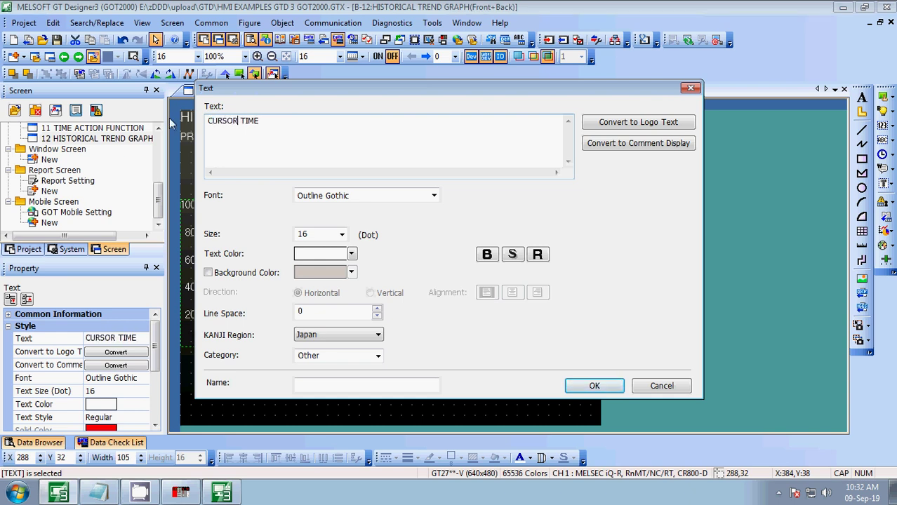
click(575, 389)
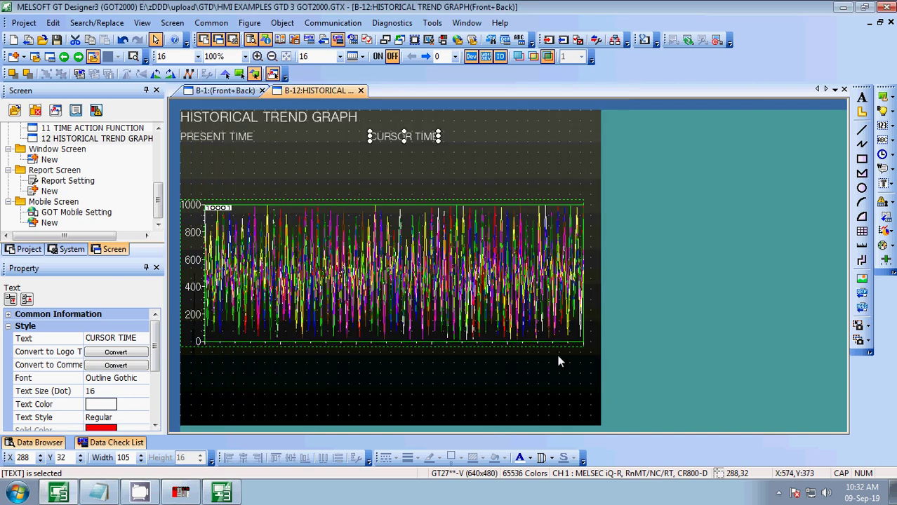
click(518, 185)
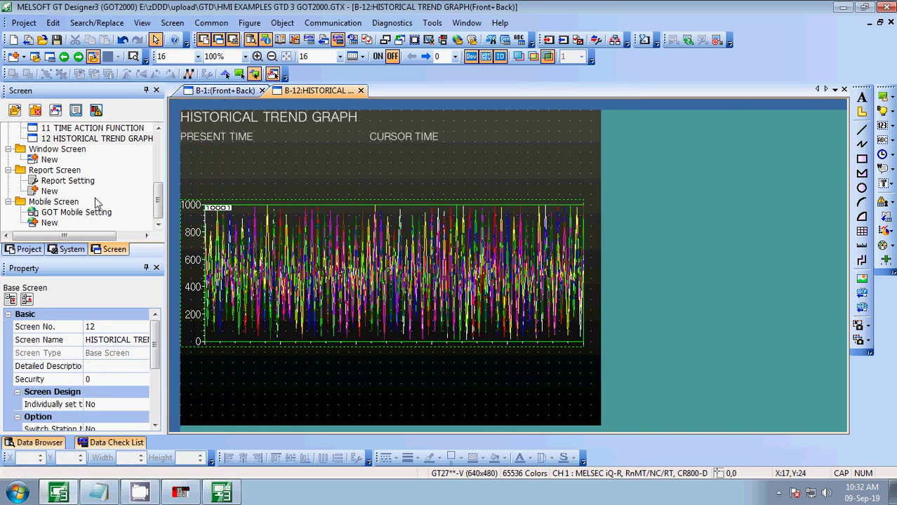
- Open base screen 11 TIME ACTION FUNCTION and copy the small date and time display objects above its title
click(158, 131)
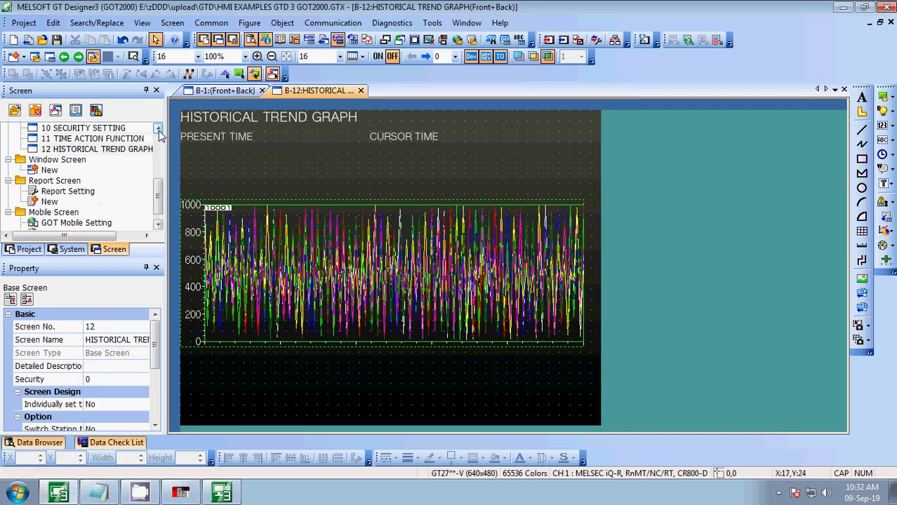
click(159, 132)
double_click(97, 150)
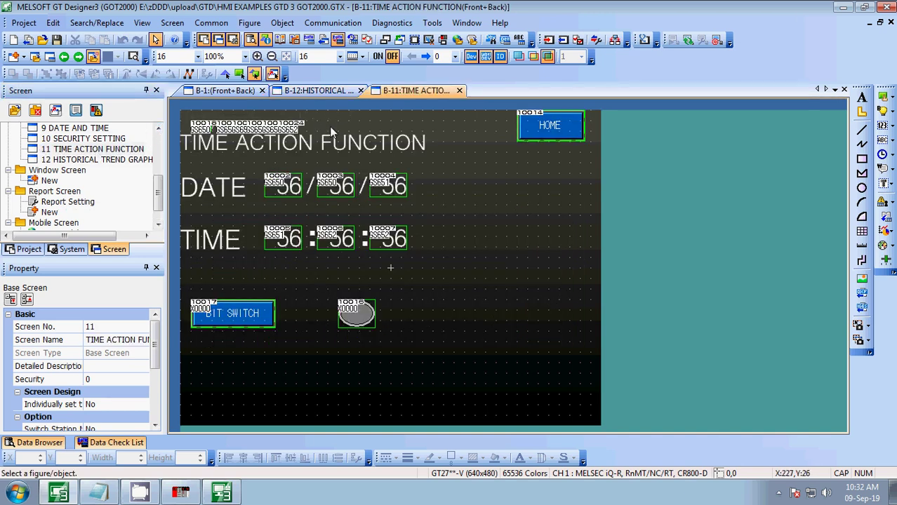
mouse_move(185, 113)
mouse_down()
mouse_move(247, 144)
mouse_move(314, 144)
mouse_up()
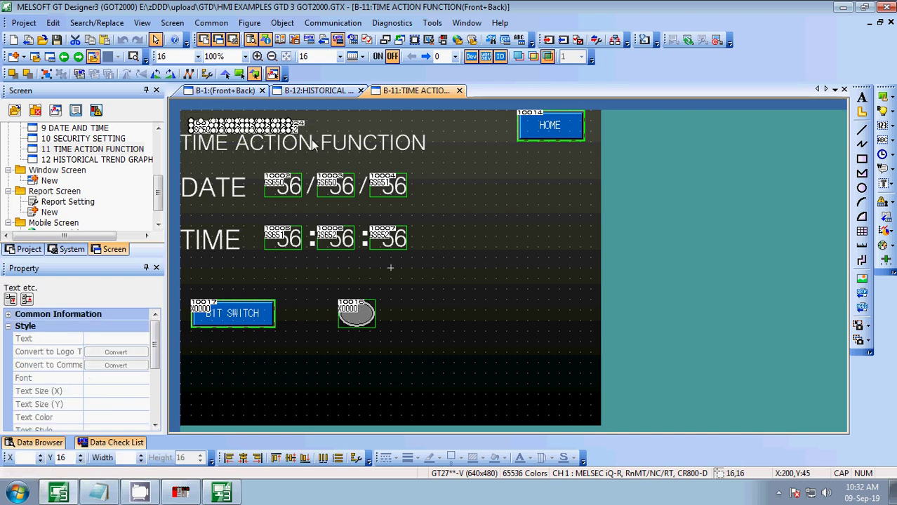
- Paste the copied date and time objects on the HISTORICAL TREND GRAPH screen beside PRESENT TIME, at X 128, Y 32
click(314, 91)
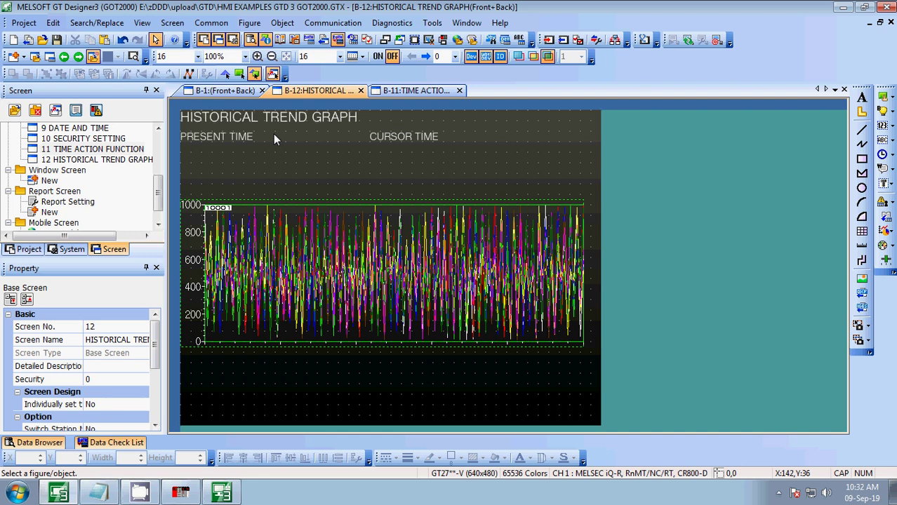
key(ctrl+v)
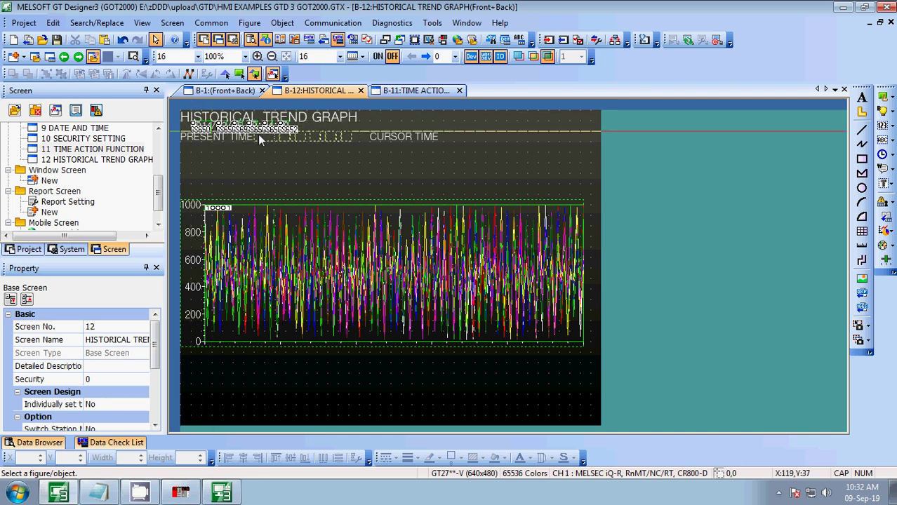
click(259, 134)
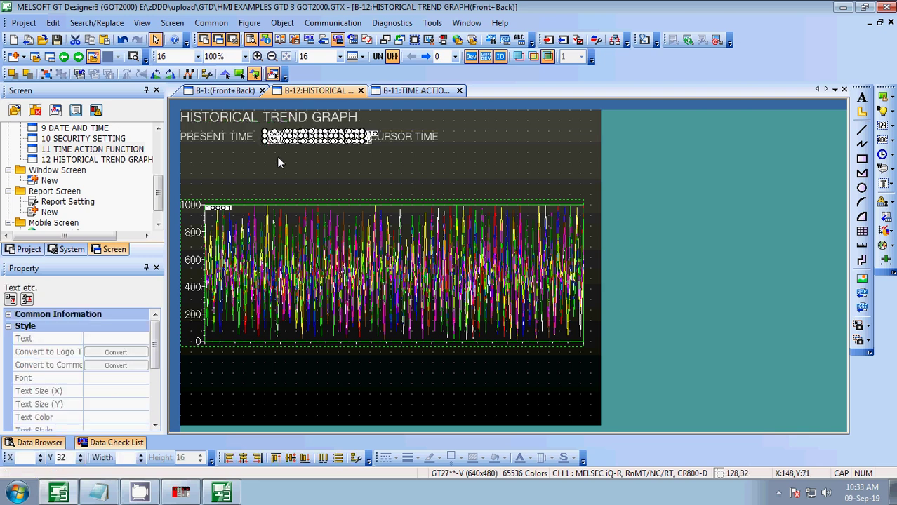
click(387, 167)
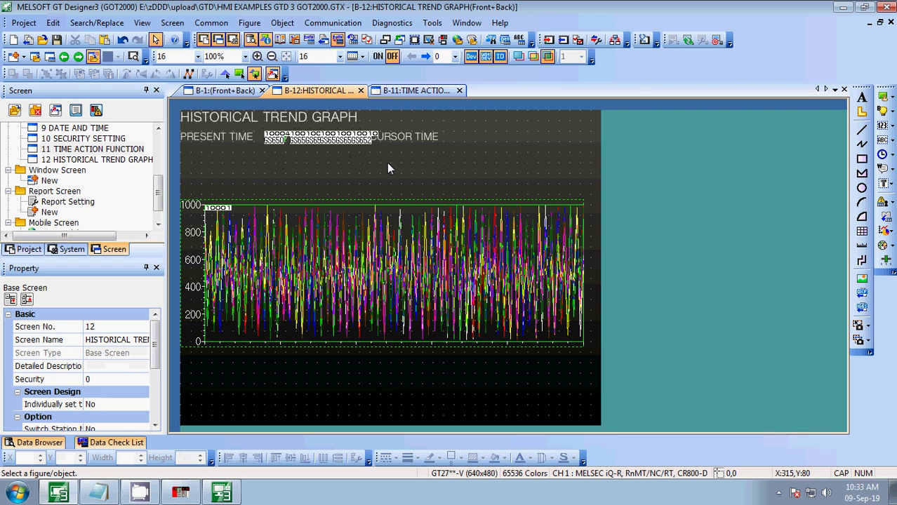
- Paste a second date and time display at X 448, Y 32 and shift the CURSOR TIME label to X 320
key(ctrl+v)
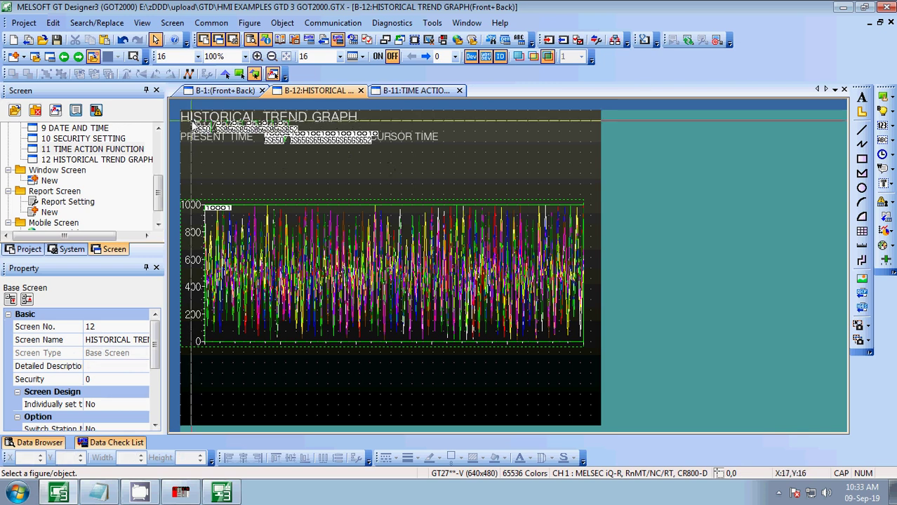
click(477, 128)
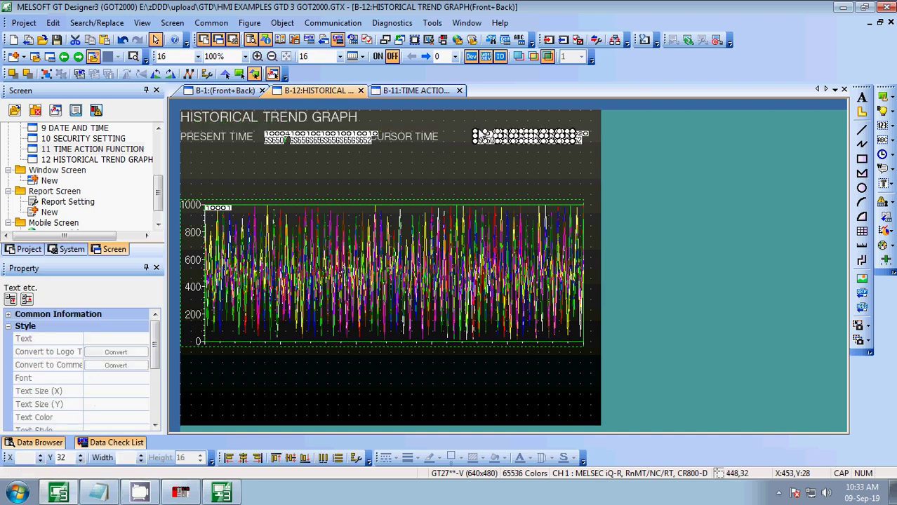
click(426, 136)
key(Right)
key(Right)
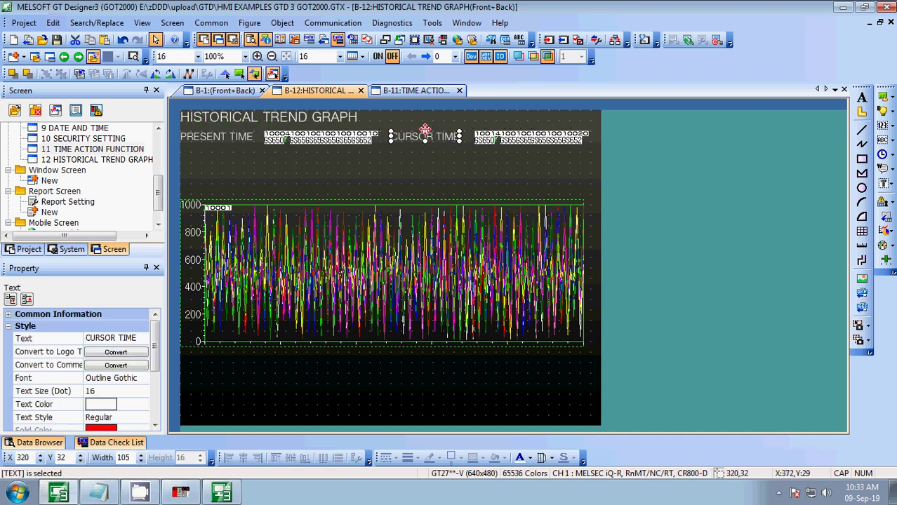
click(437, 166)
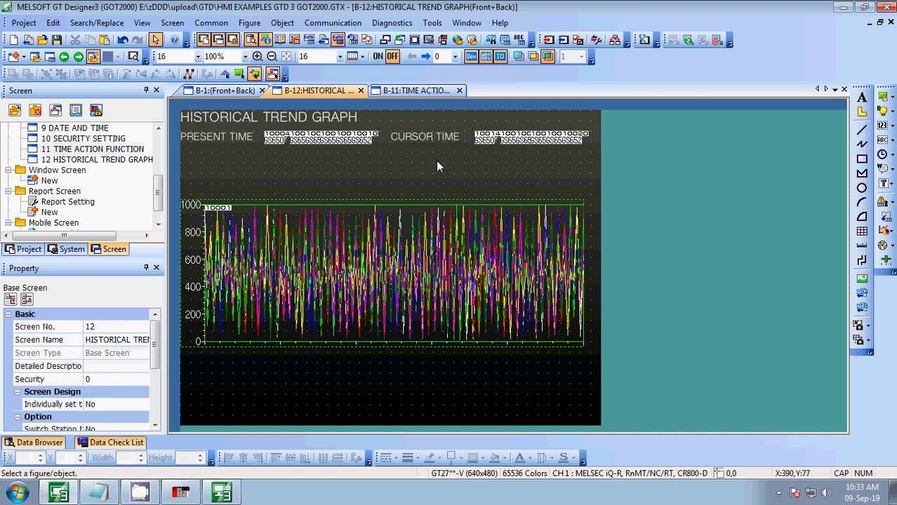
- Close the TIME ACTION FUNCTION screen and save the project
click(432, 91)
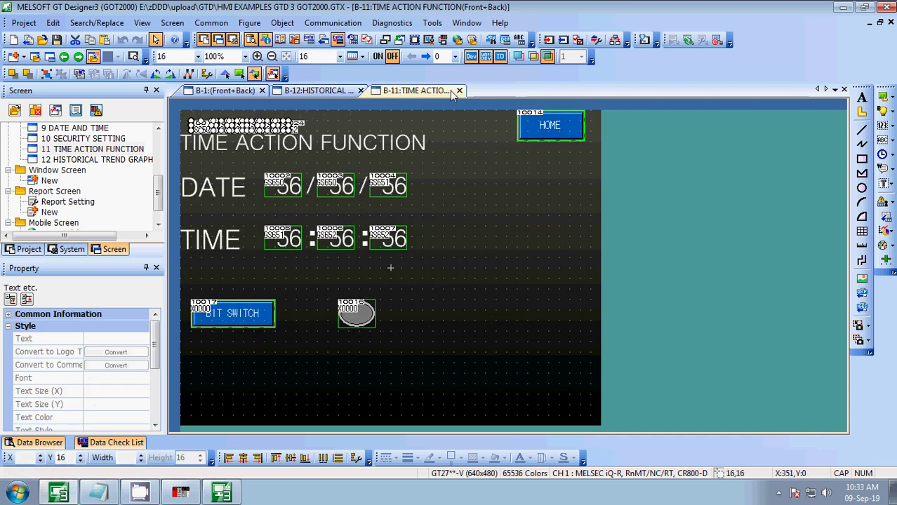
click(458, 91)
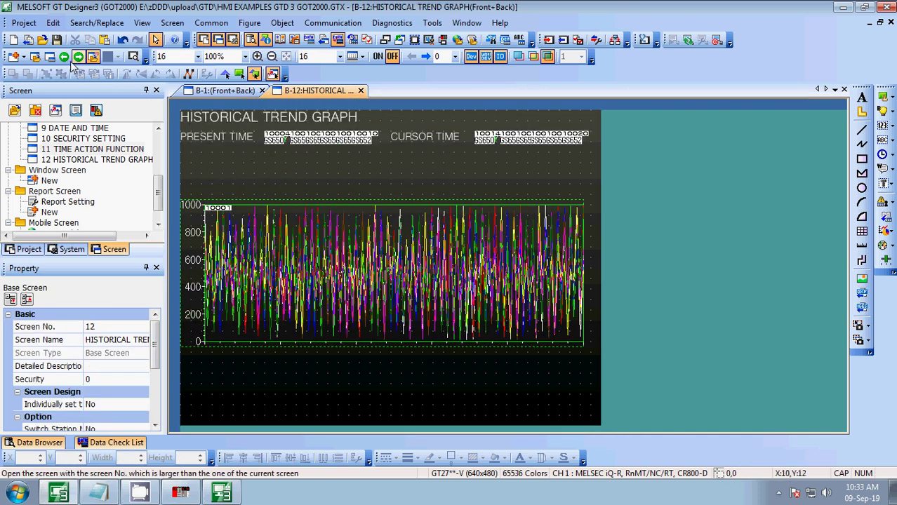
click(57, 40)
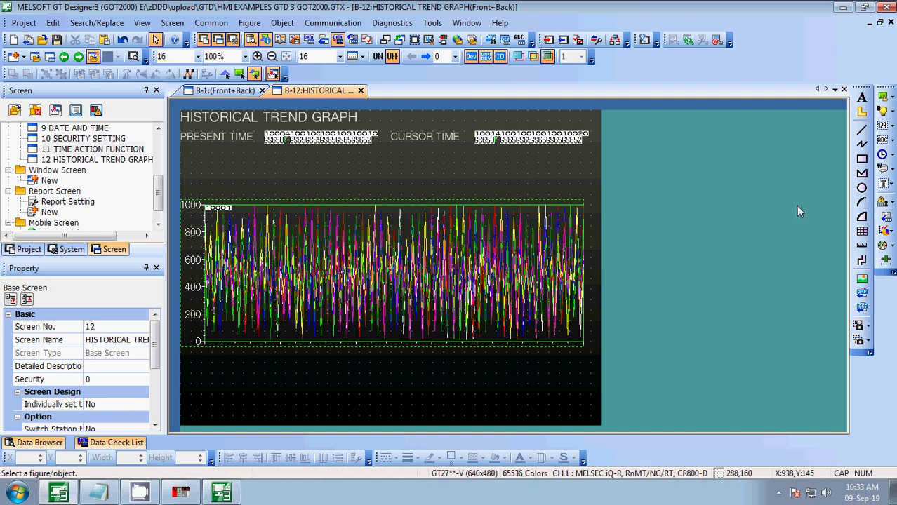
- Add a 16-dot ITEM 1 text below the PRESENT TIME label
click(862, 97)
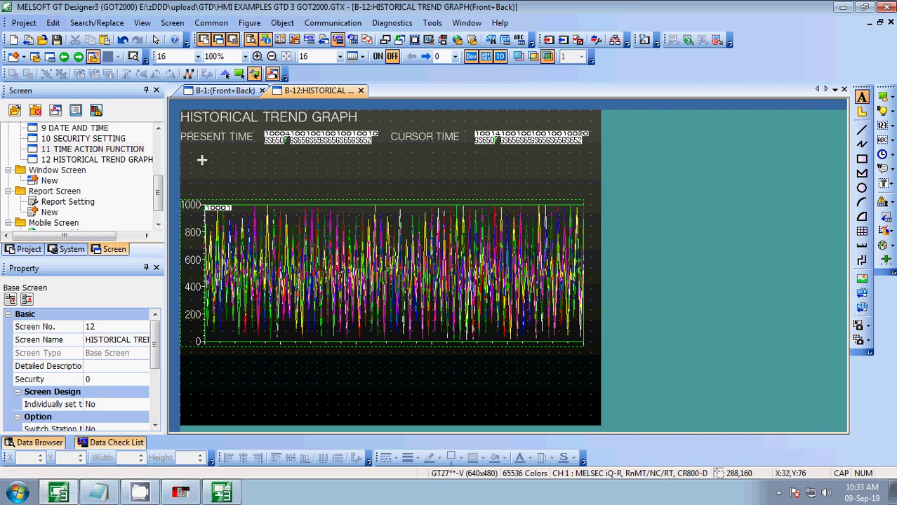
click(197, 156)
text(I)
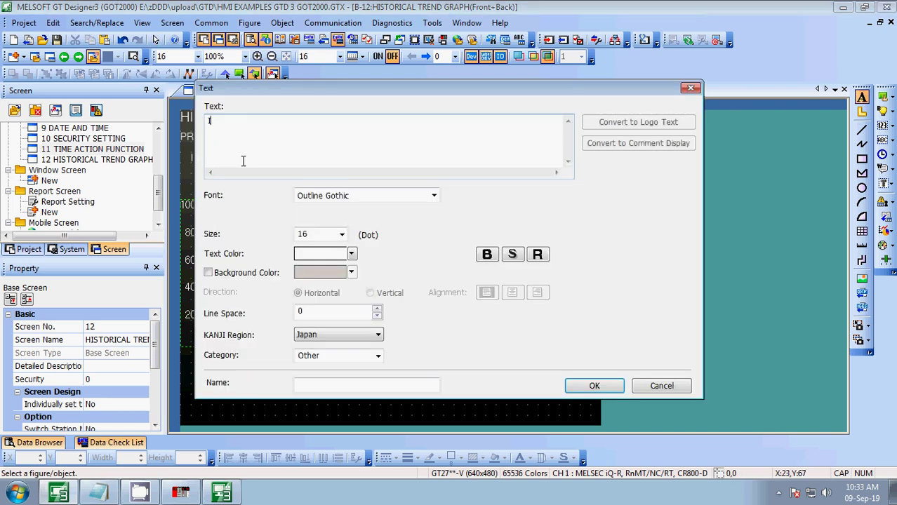
text(TEM 1)
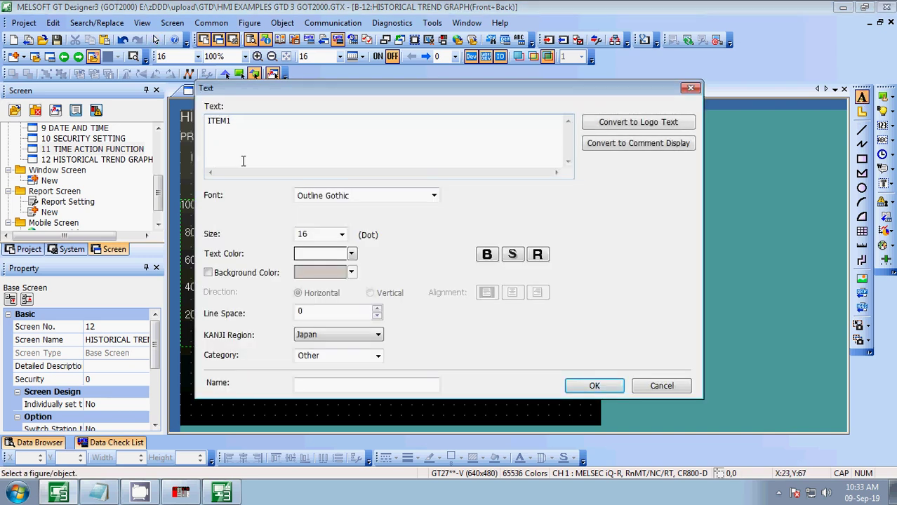
key(Left)
click(602, 383)
click(218, 157)
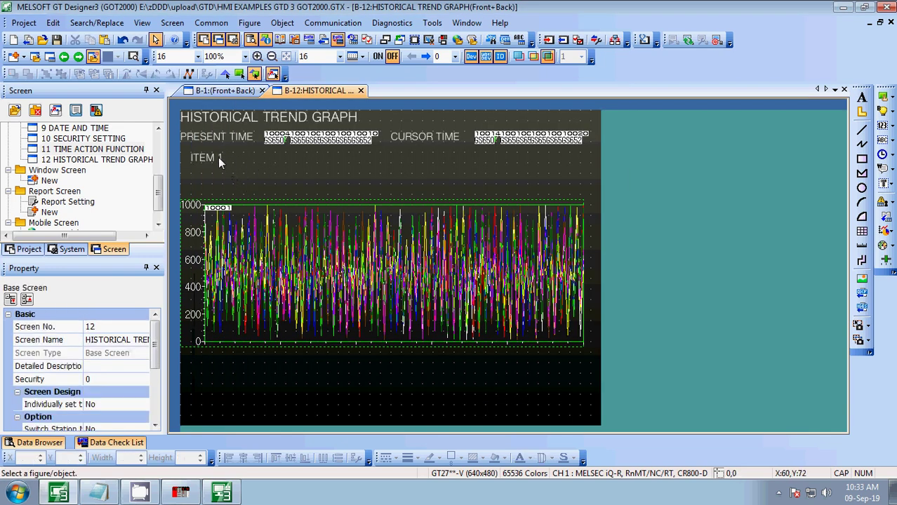
- Duplicate the ITEM 1 label three times downward to form a column of four, ending at Y 112
click(218, 157)
drag(218, 157, 215, 186)
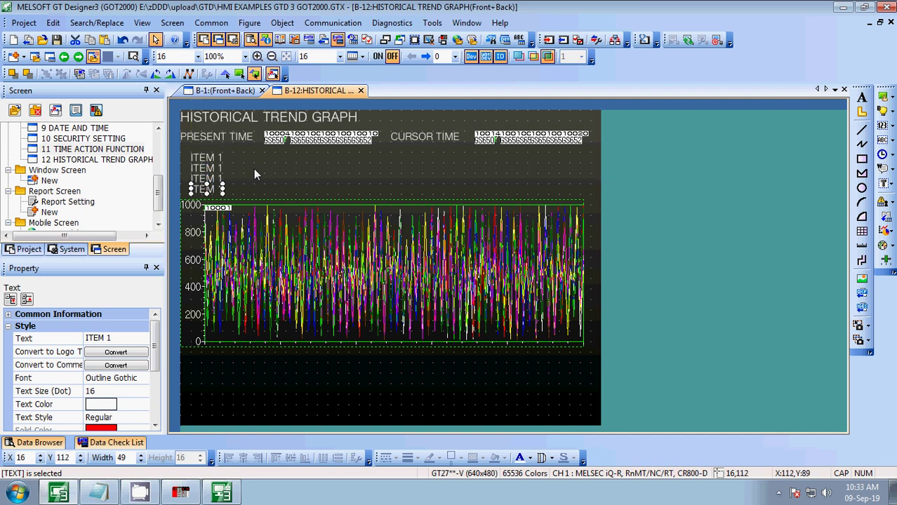
click(254, 186)
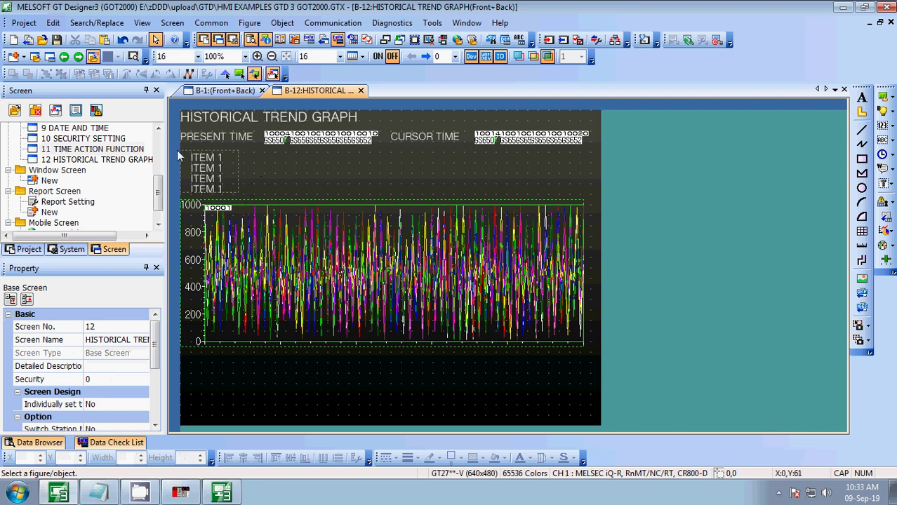
- Duplicate the column of four ITEM 1 labels so the copy sits below CURSOR TIME, aligned with that label
drag(177, 150, 287, 181)
click(195, 151)
drag(236, 197, 184, 147)
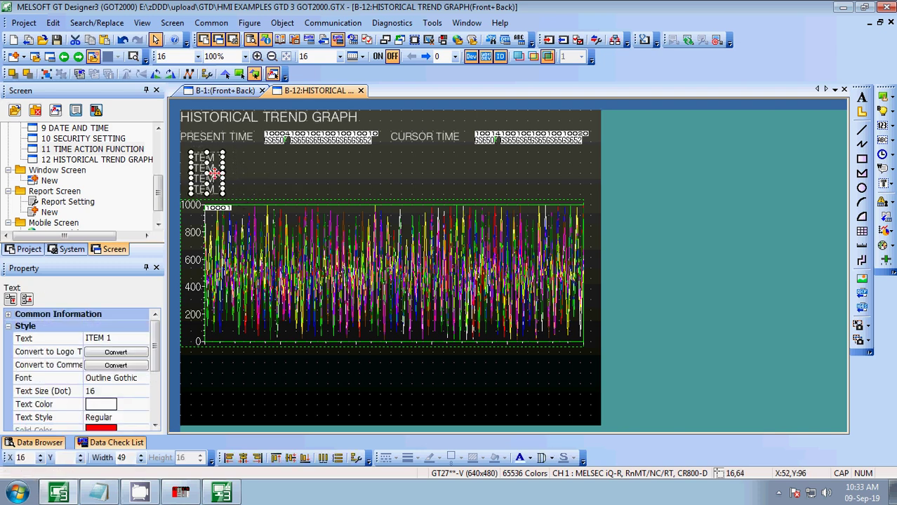
drag(253, 181, 415, 183)
click(480, 174)
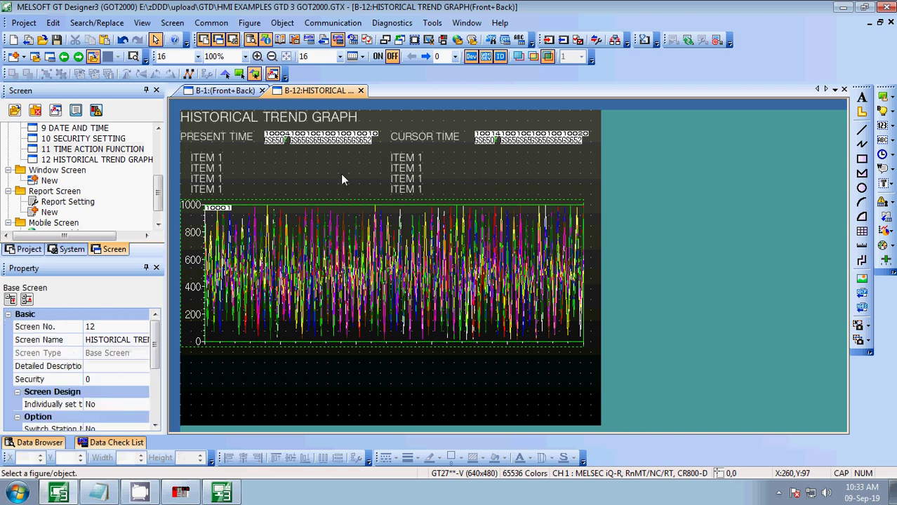
- Place a slider beside the first ITEM 1 label under PRESENT TIME and set its fixed limits to 0 and 1000
click(886, 261)
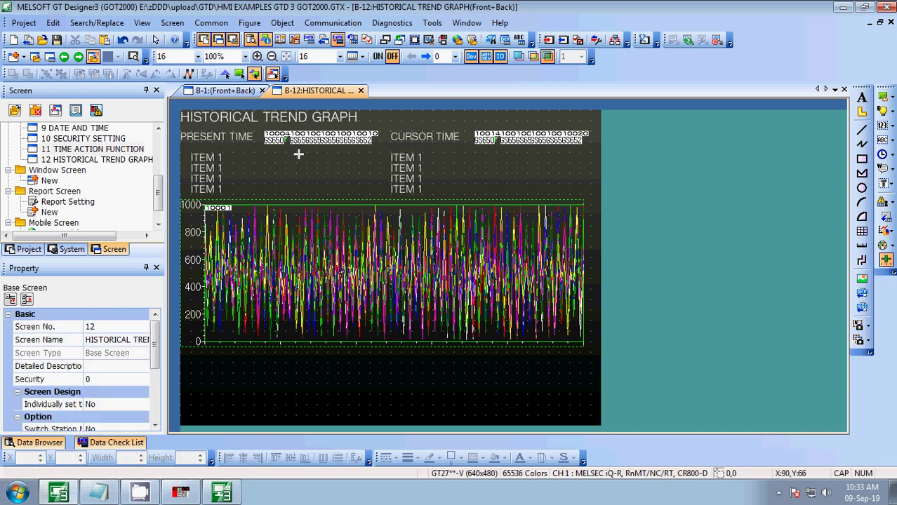
click(340, 160)
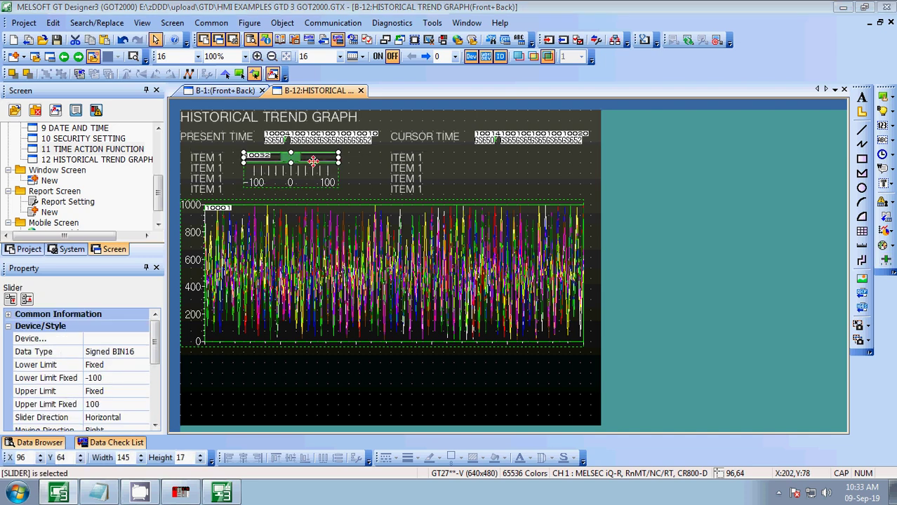
double_click(312, 162)
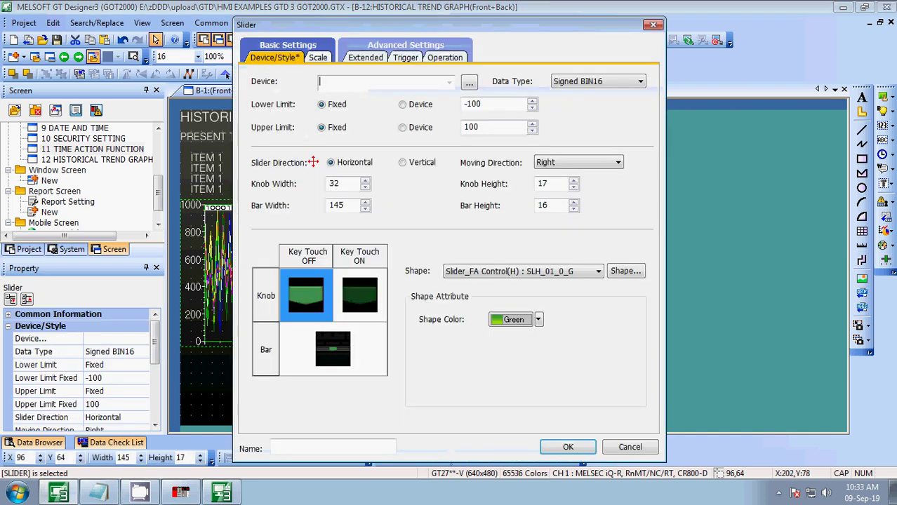
double_click(498, 105)
text(0)
key(Tab)
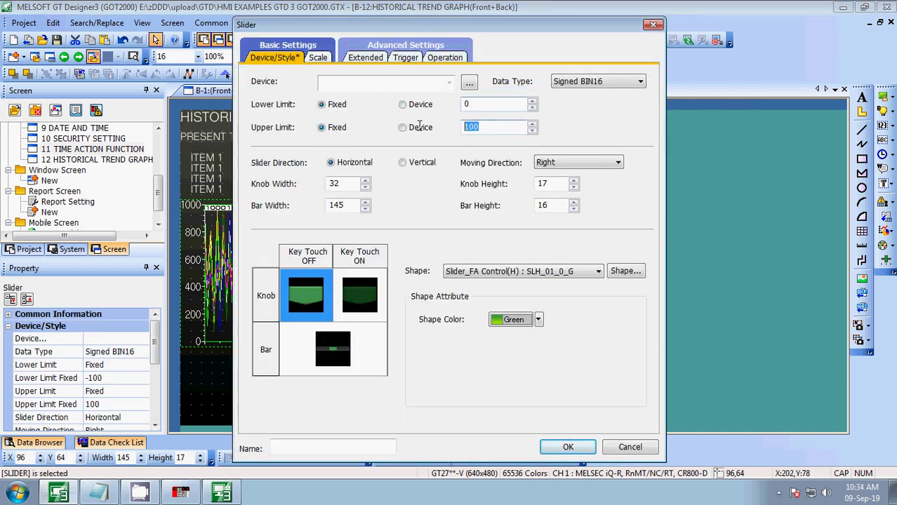
text(10)
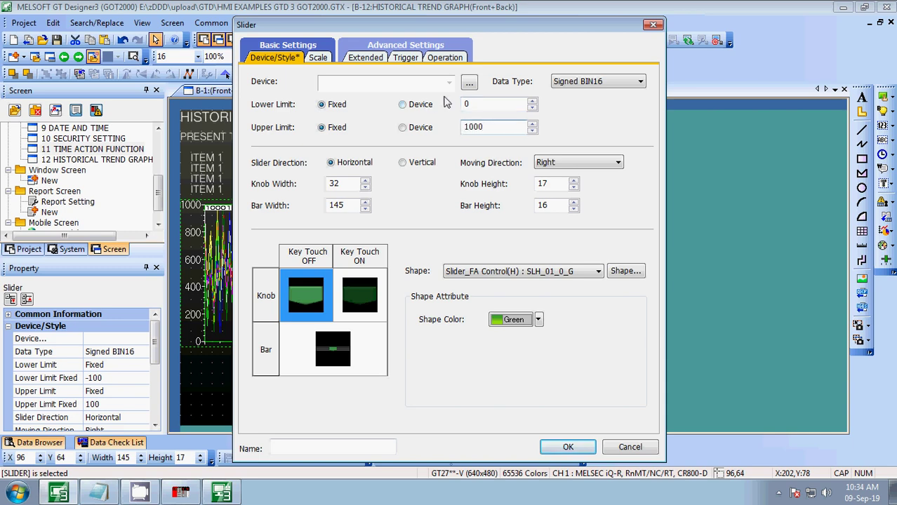
click(469, 82)
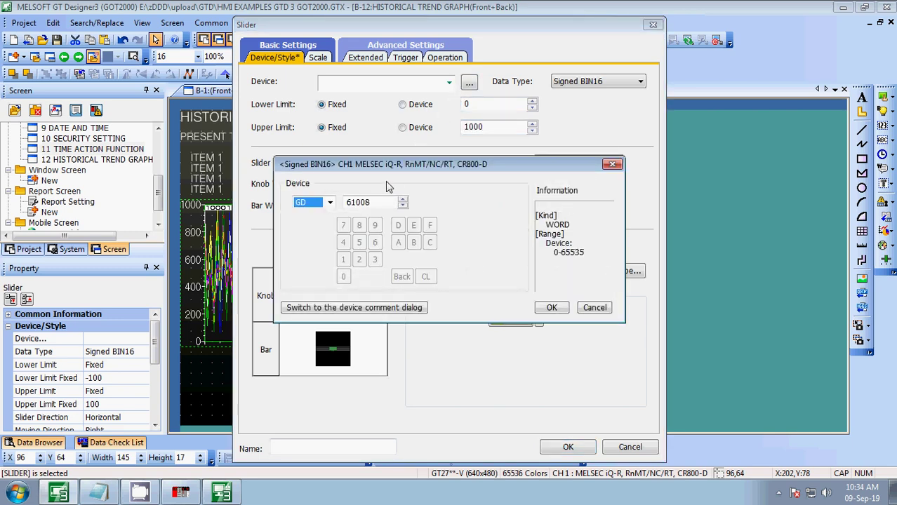
click(331, 204)
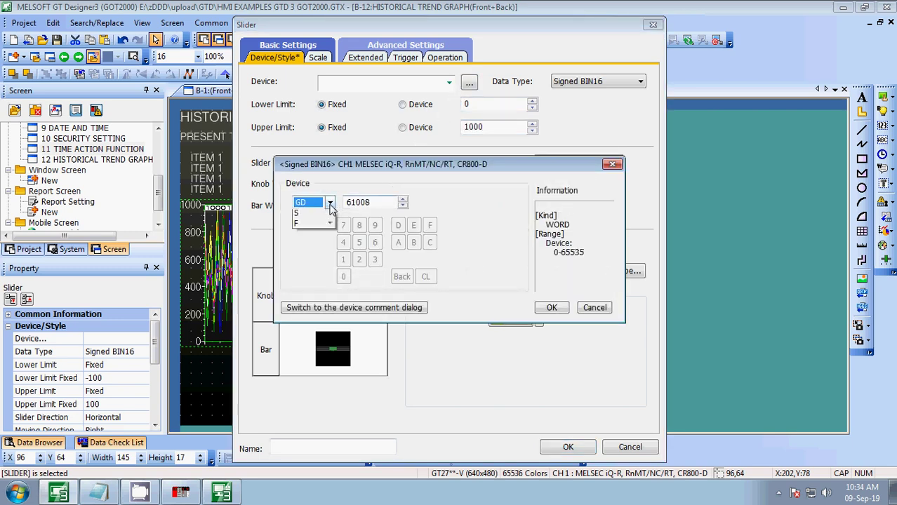
click(396, 95)
click(612, 163)
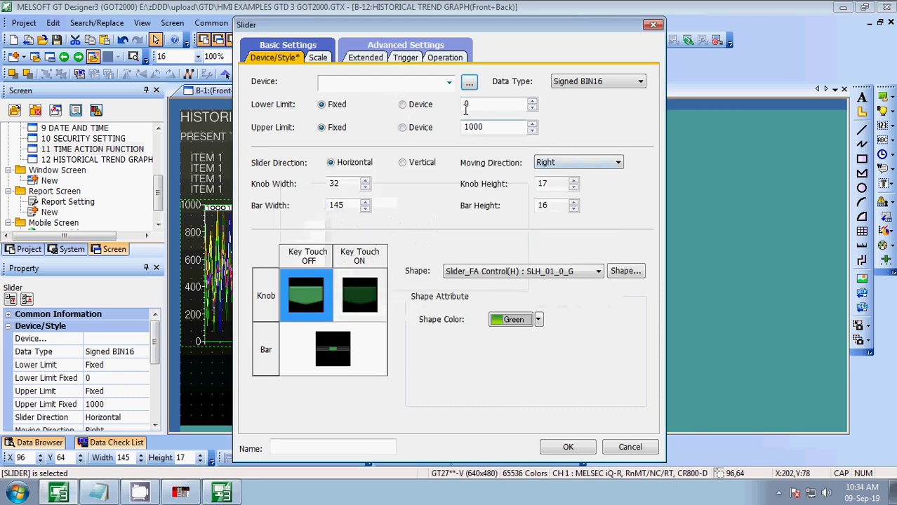
- Assign device D0 to the slider
click(397, 83)
text(D0)
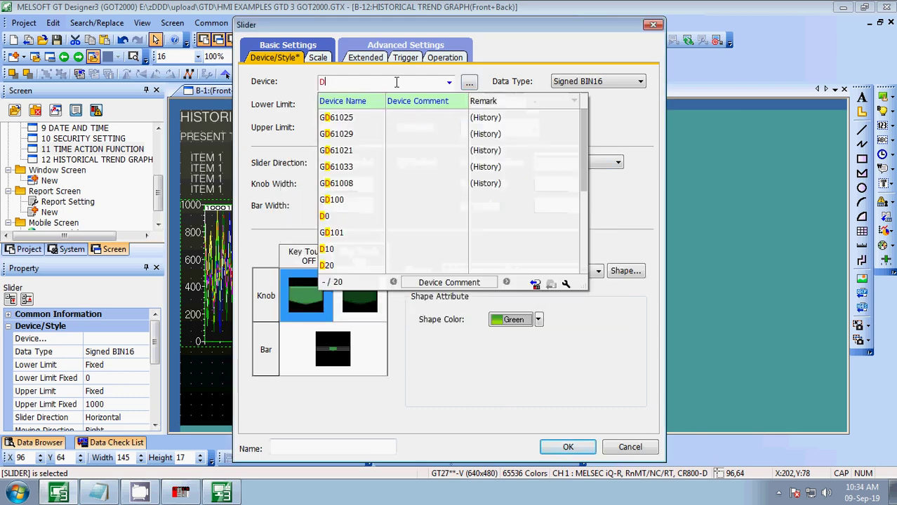
click(612, 185)
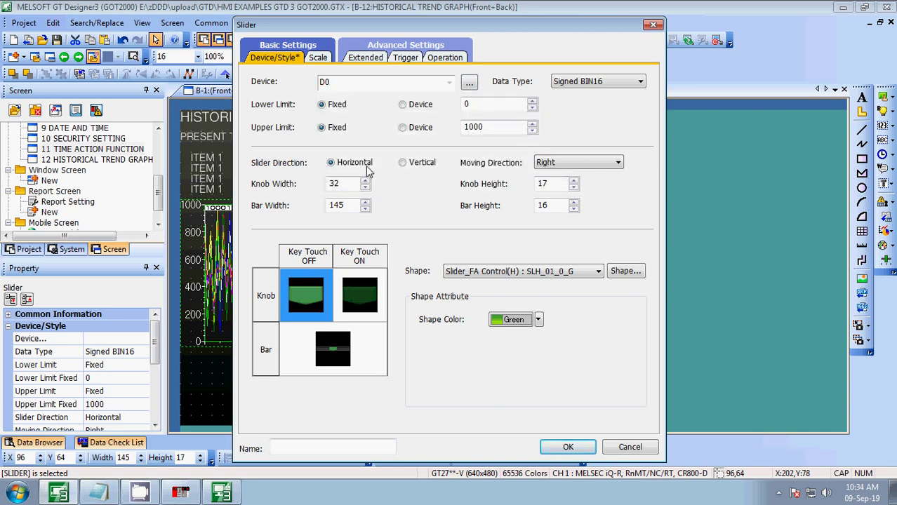
- Turn off the slider's scale and scale values and apply the slider settings
click(318, 59)
click(257, 155)
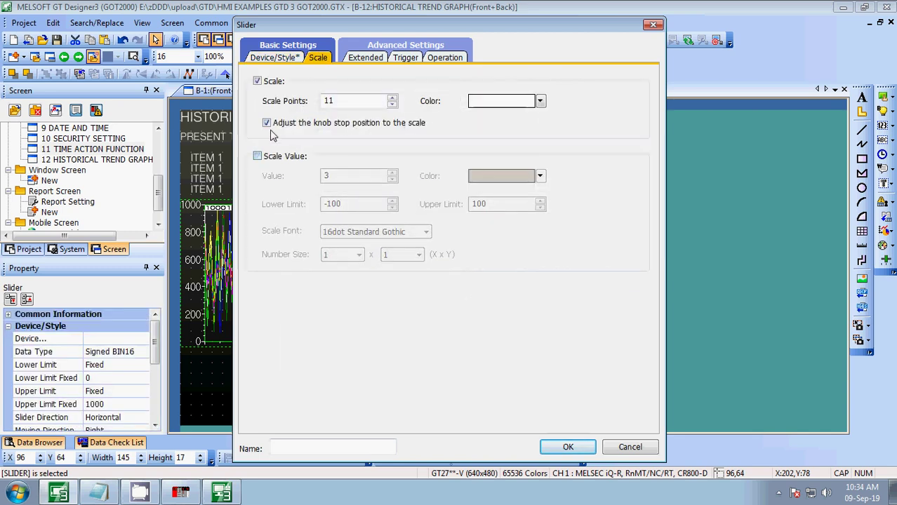
click(257, 80)
click(368, 59)
click(406, 59)
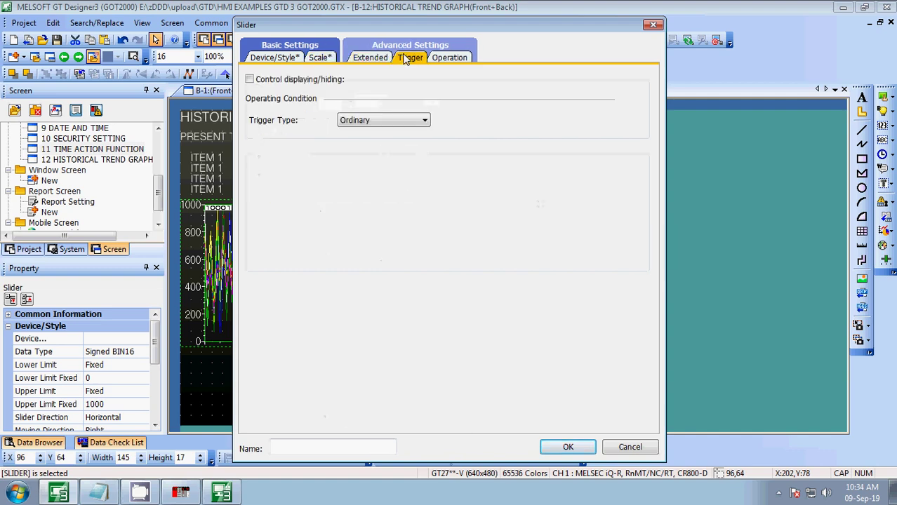
click(462, 59)
click(568, 446)
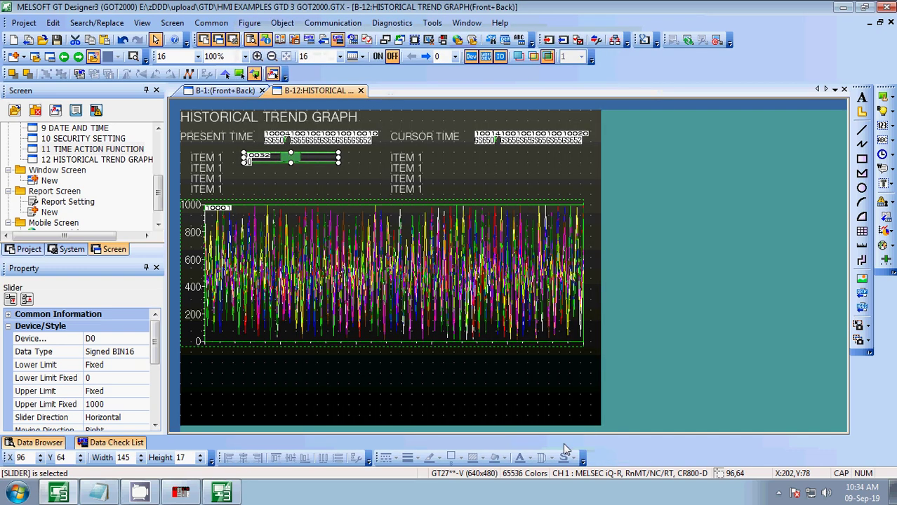
click(515, 174)
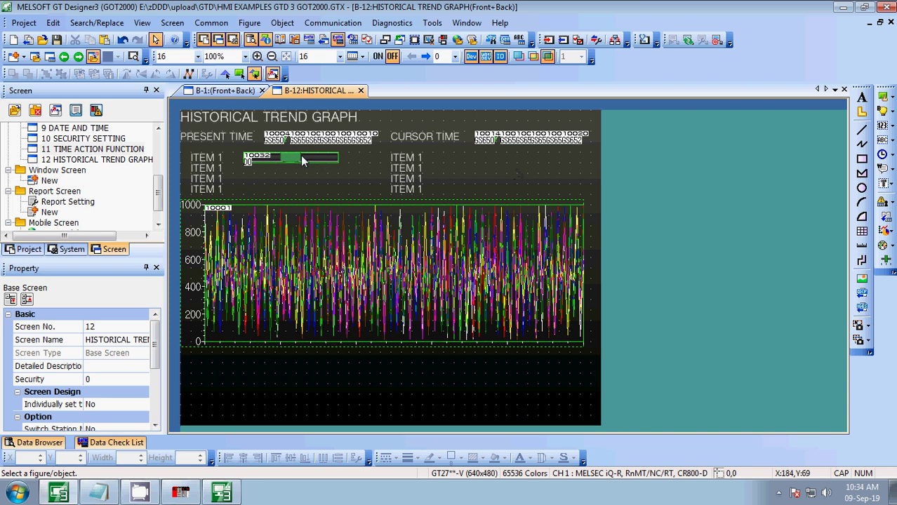
- Widen the D0 slider to 177 and shift it to X 80, closer to the ITEM 1 label
click(302, 161)
drag(339, 156, 360, 156)
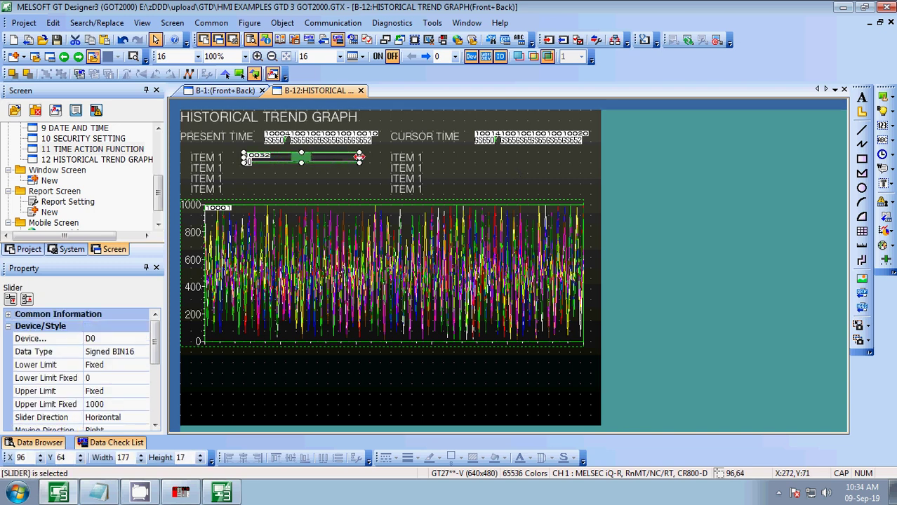
click(306, 171)
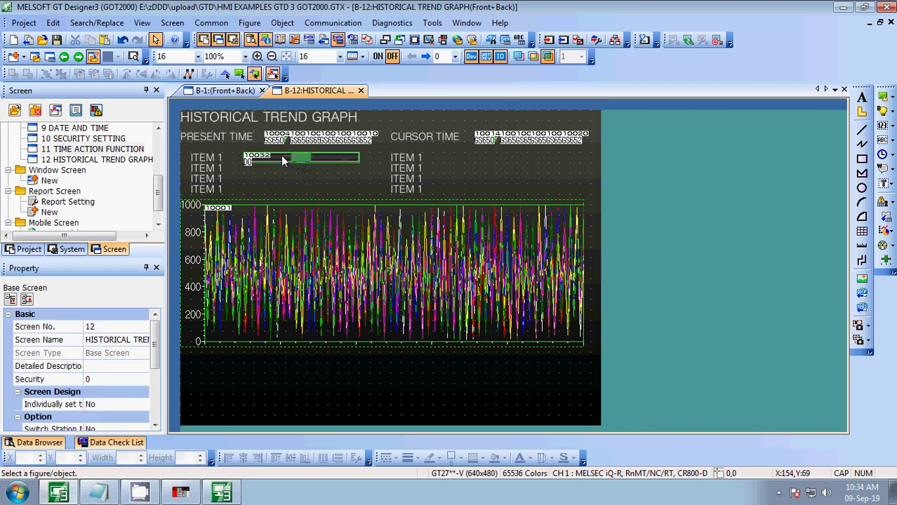
click(279, 160)
key(Left)
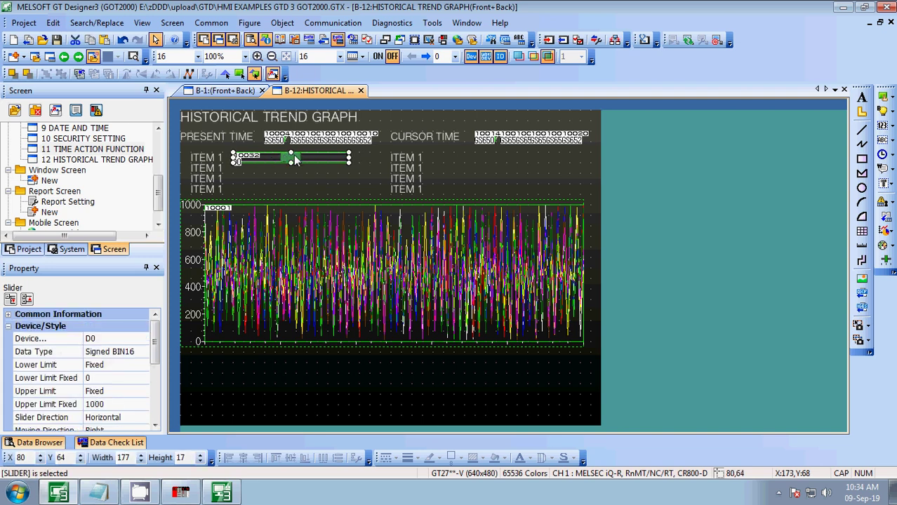
- Duplicate the slider three times downward beside the ITEM 1 labels, and copy the four-slider column to X 384 beside the CURSOR TIME labels
drag(294, 154, 292, 190)
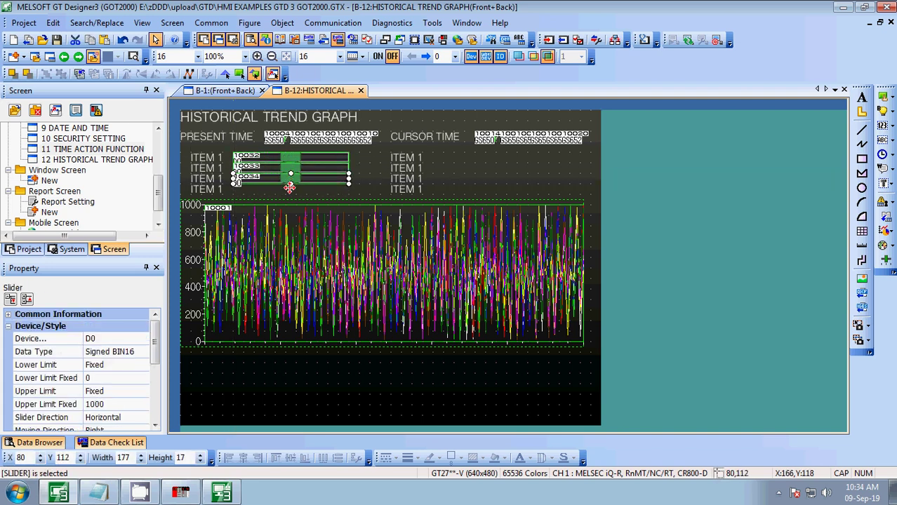
click(362, 155)
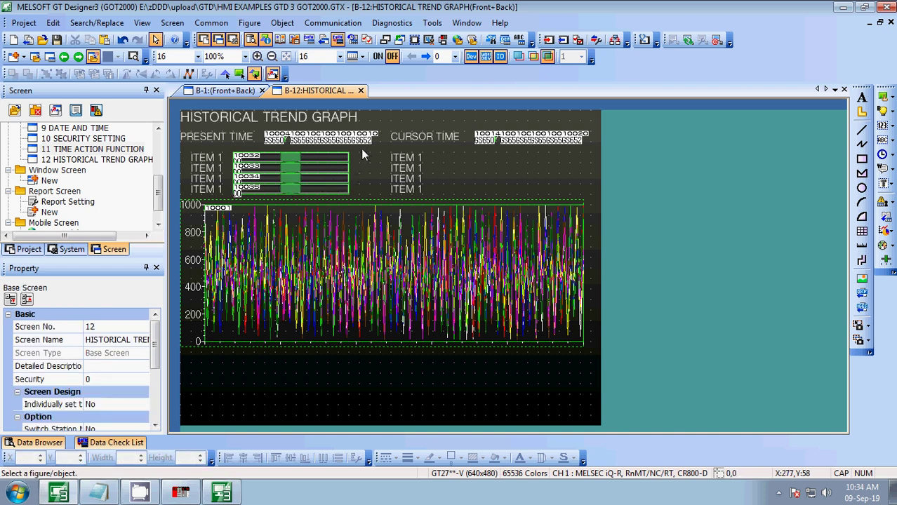
drag(229, 204, 359, 149)
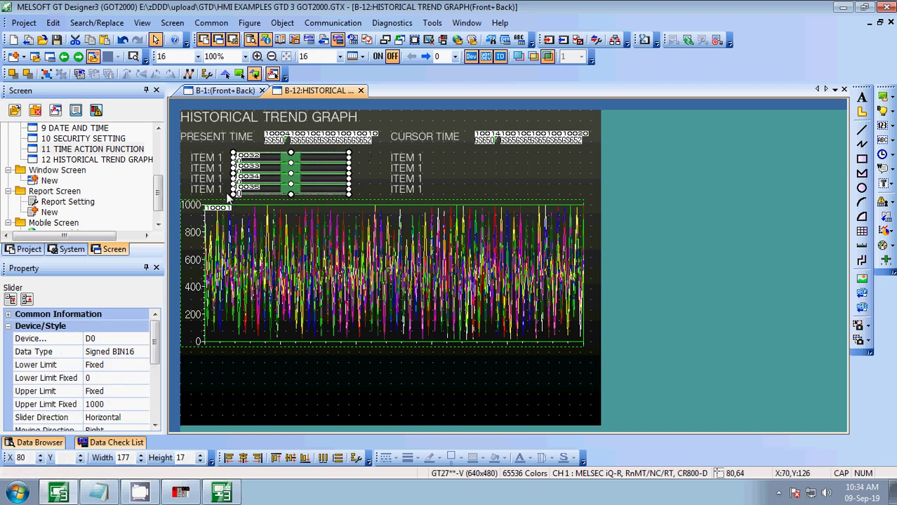
drag(251, 186, 409, 193)
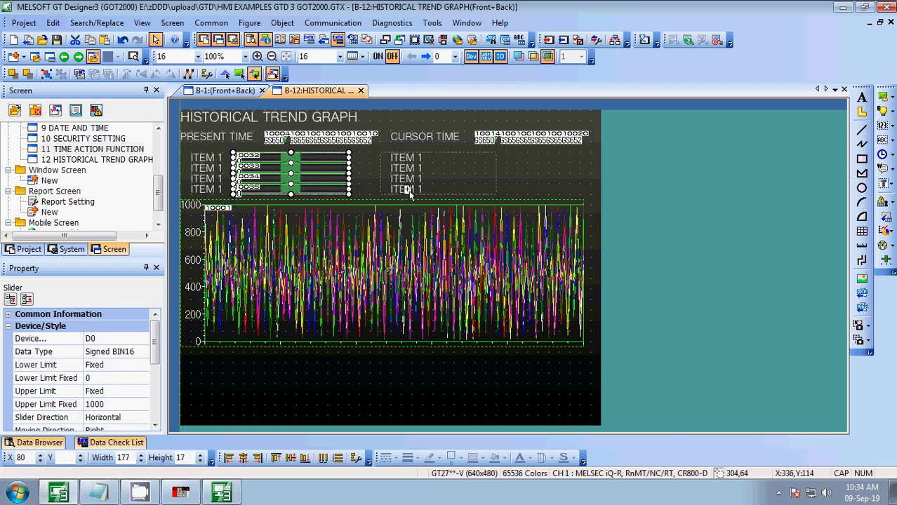
click(457, 190)
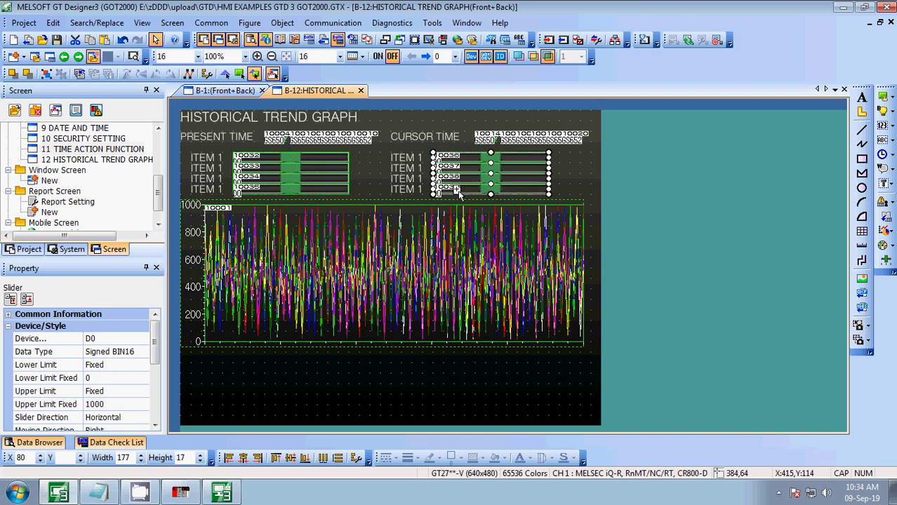
click(369, 175)
- Change the device of the second slider under PRESENT TIME to D1
double_click(306, 169)
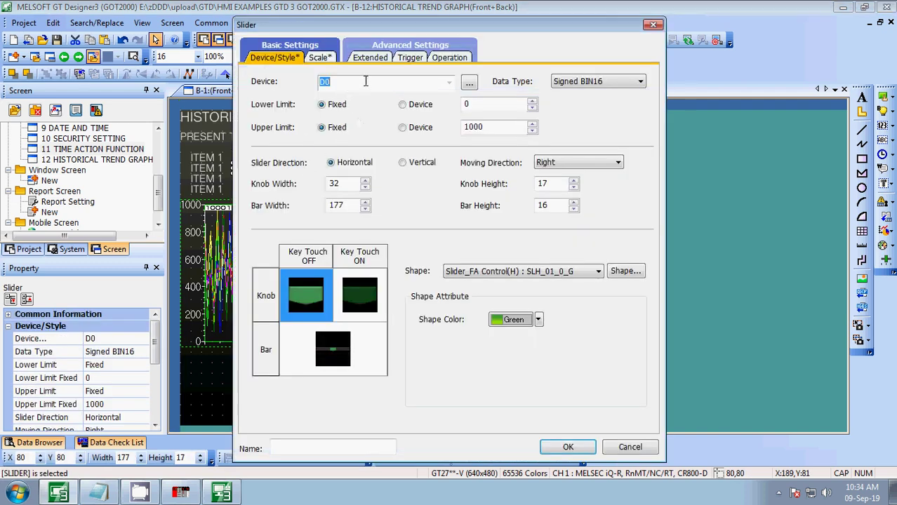
click(467, 83)
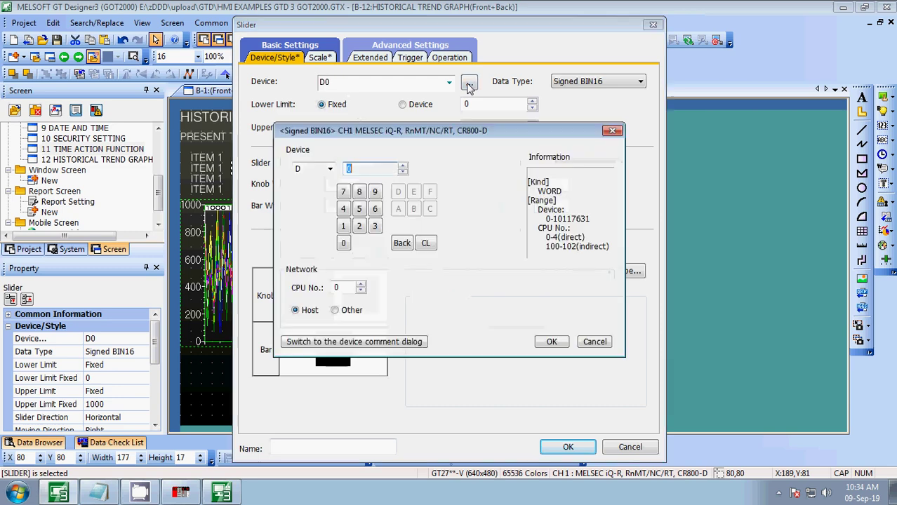
click(403, 167)
click(551, 342)
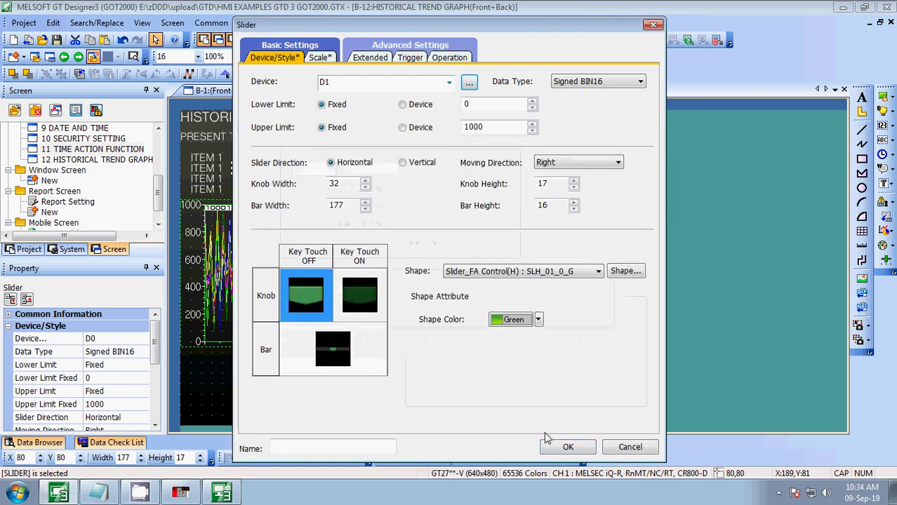
click(566, 447)
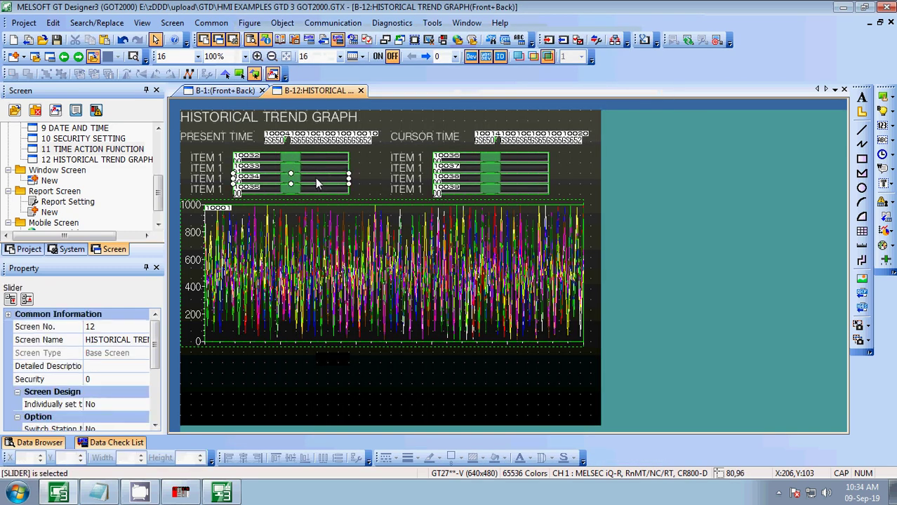
- Change the device of the third slider under PRESENT TIME to D2
click(316, 180)
double_click(316, 180)
click(469, 83)
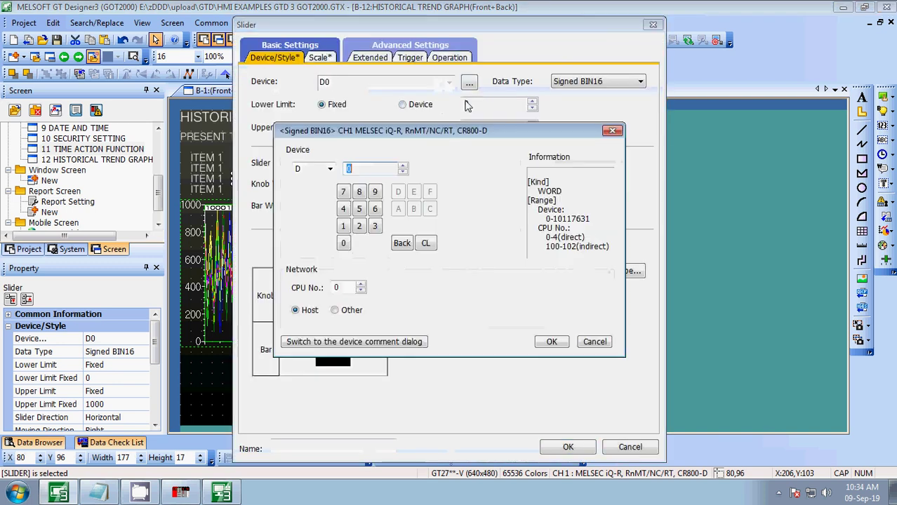
click(403, 166)
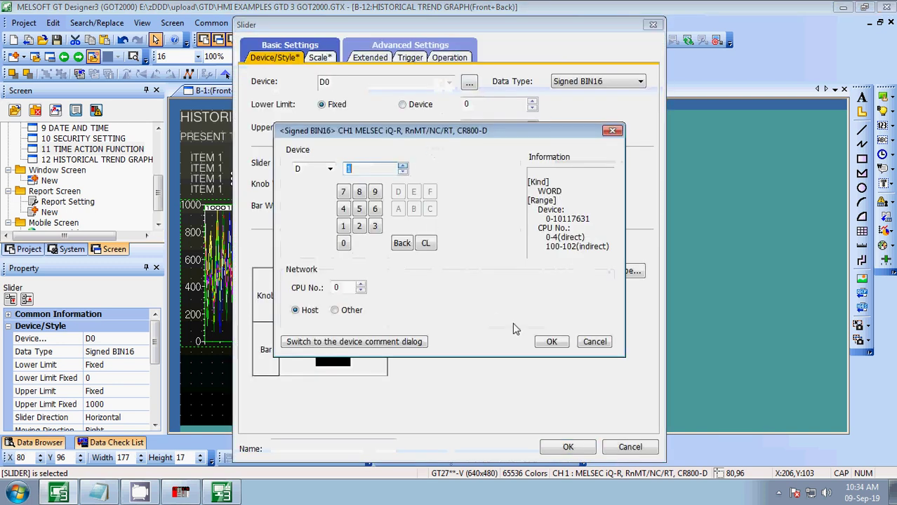
click(403, 167)
click(551, 342)
click(565, 448)
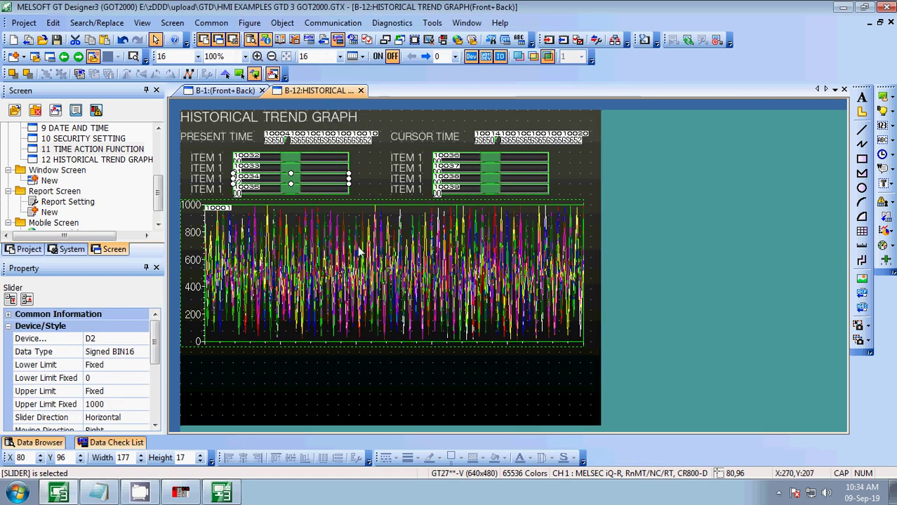
- Change the device of the fourth slider under PRESENT TIME to D3
click(336, 191)
double_click(336, 191)
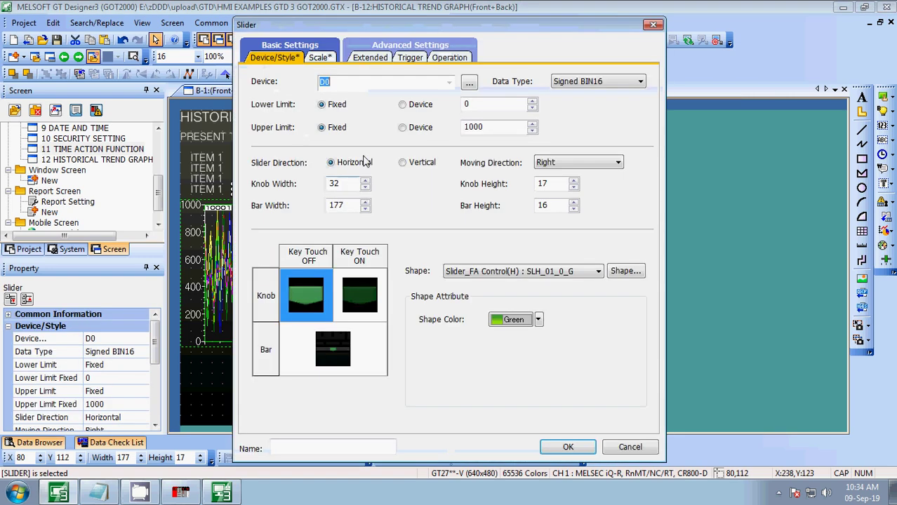
click(469, 83)
click(403, 167)
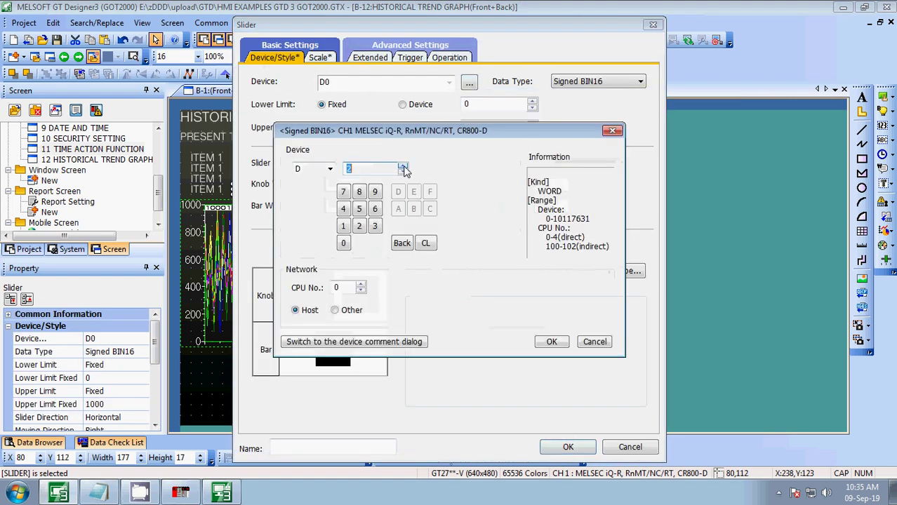
click(552, 341)
click(568, 447)
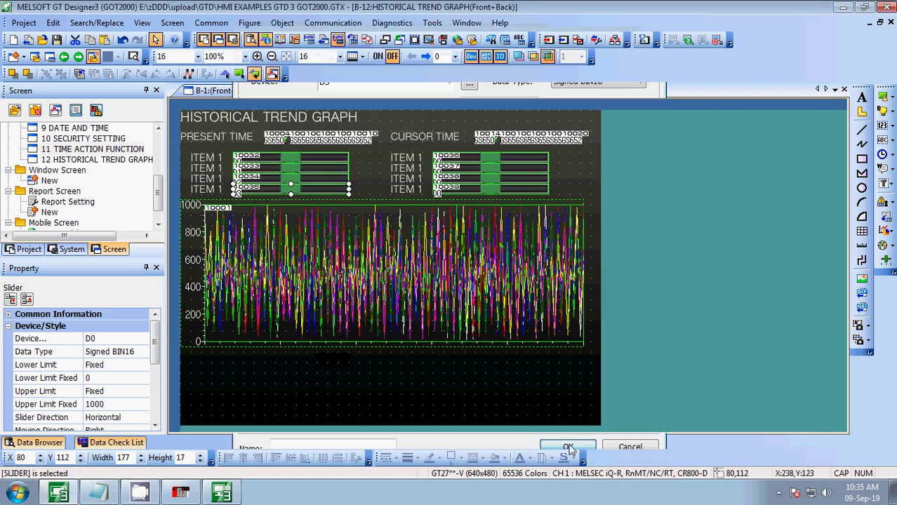
- Change the device of the first slider under CURSOR TIME to D4
double_click(521, 157)
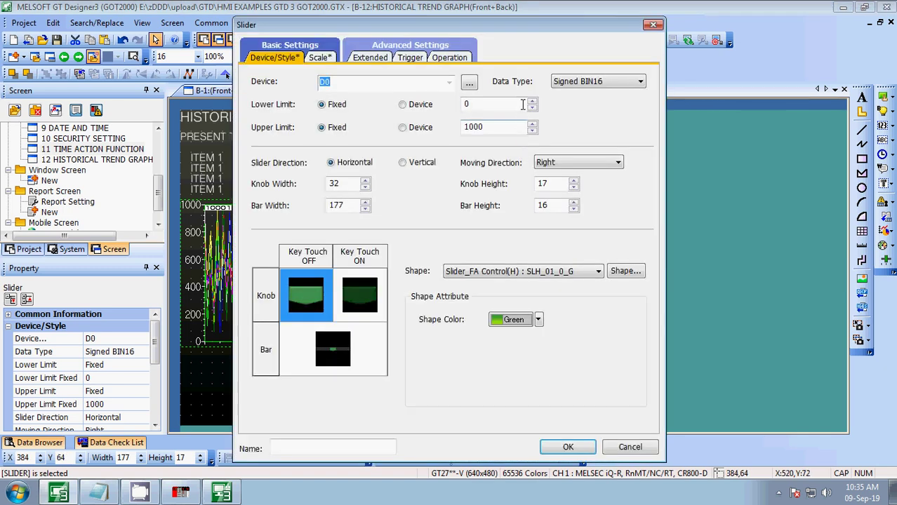
click(469, 83)
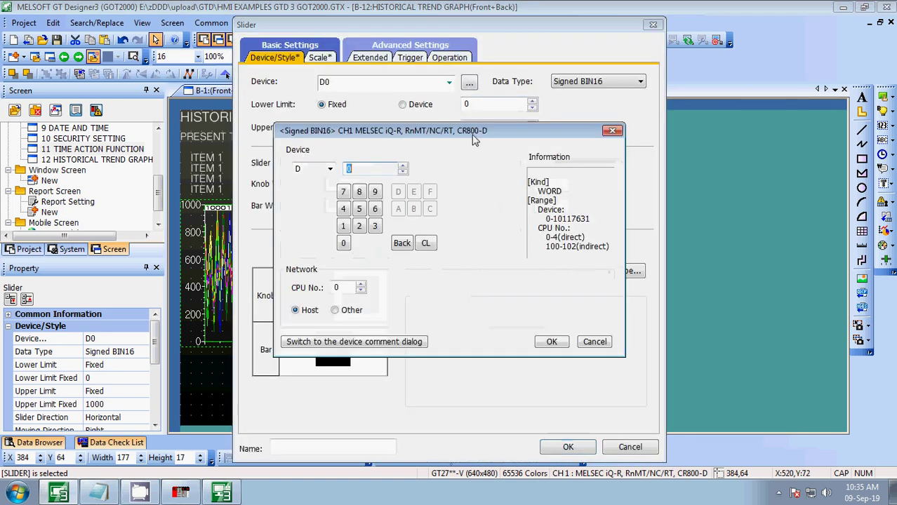
click(404, 168)
click(406, 168)
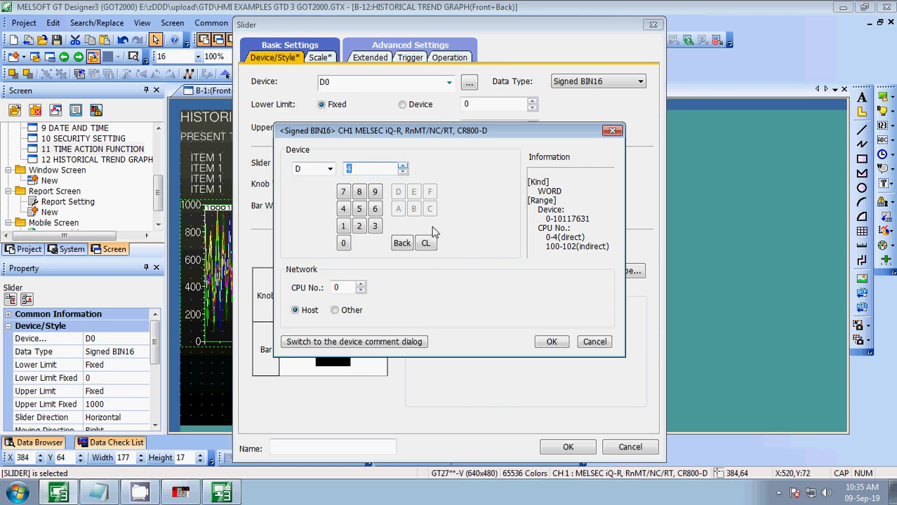
click(552, 342)
click(566, 447)
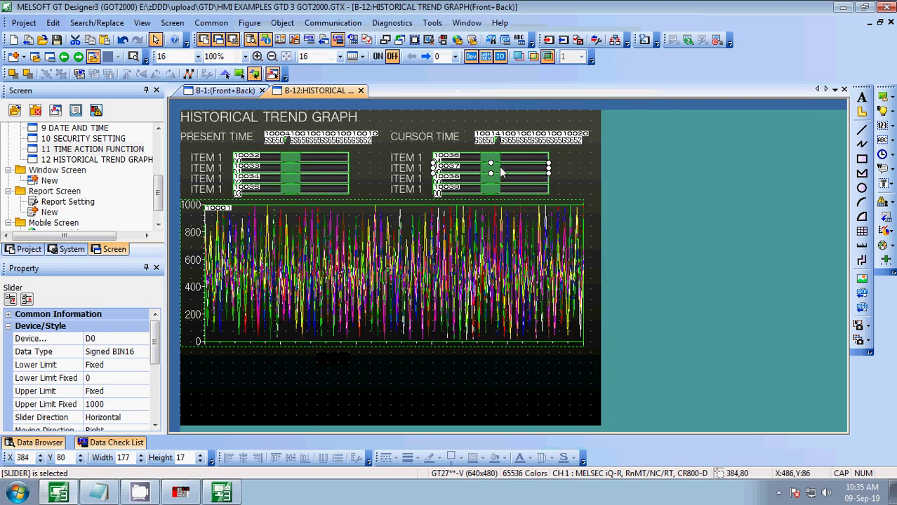
- Change the device of the second slider under CURSOR TIME to D5
double_click(499, 166)
click(468, 83)
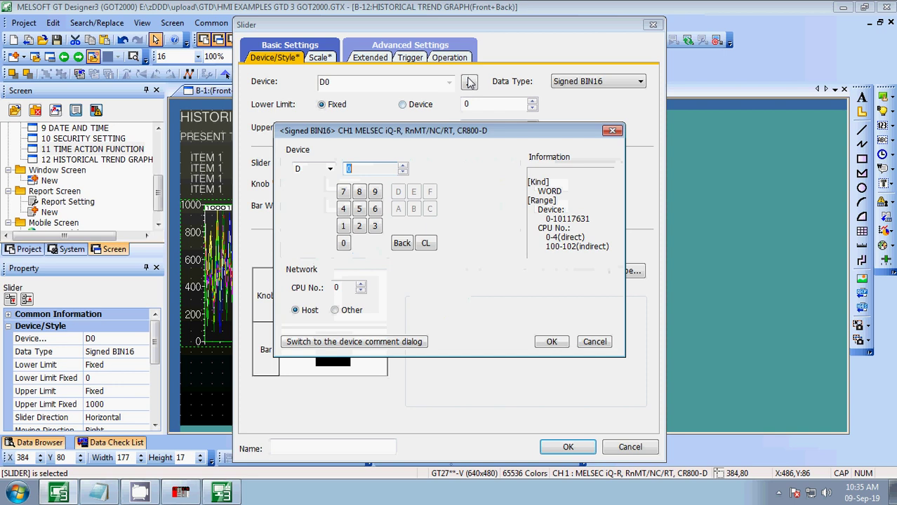
click(404, 166)
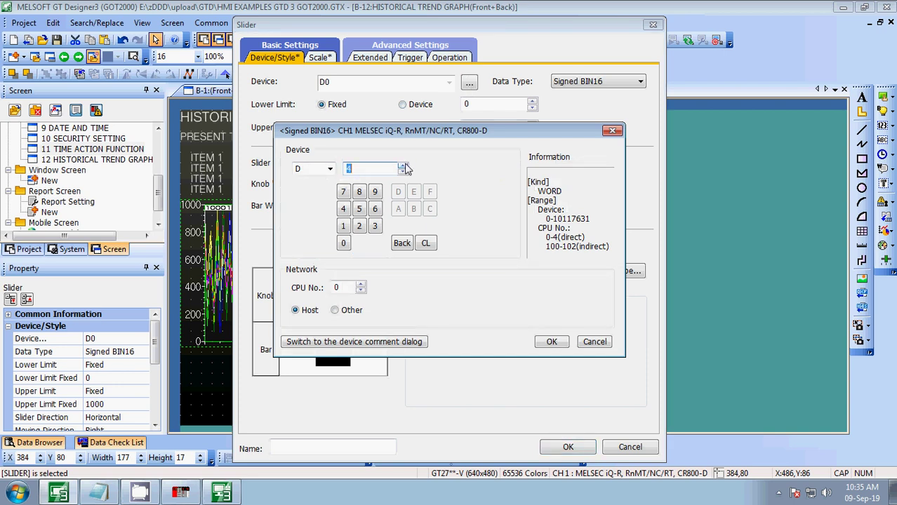
click(552, 341)
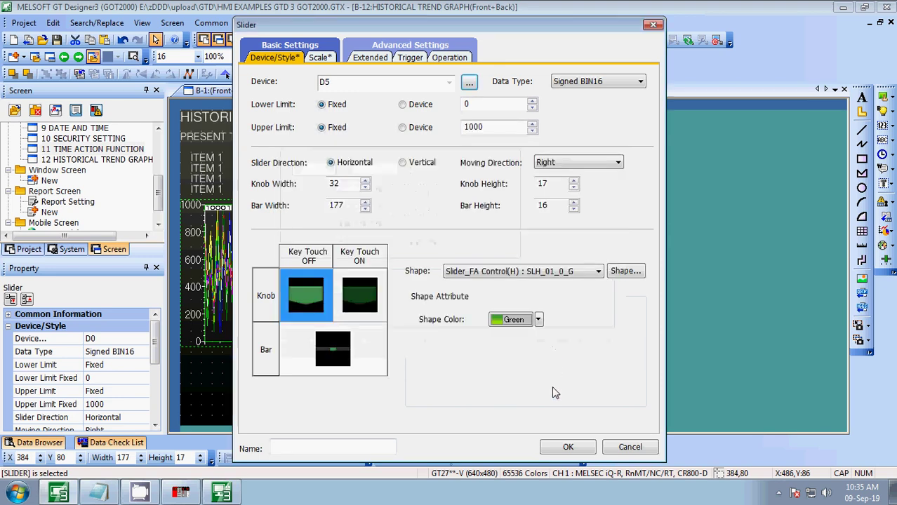
click(568, 447)
- Change the device of the third slider under CURSOR TIME to D6
double_click(525, 182)
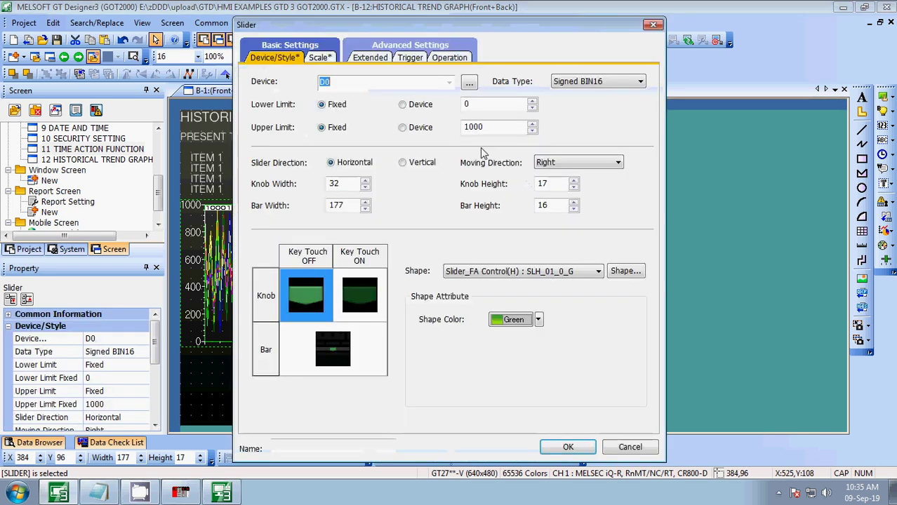
click(472, 82)
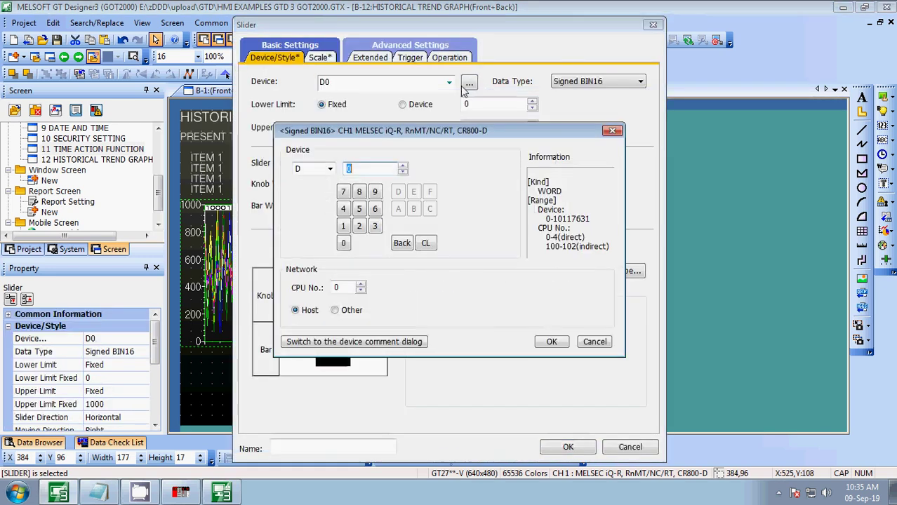
click(403, 169)
click(403, 169)
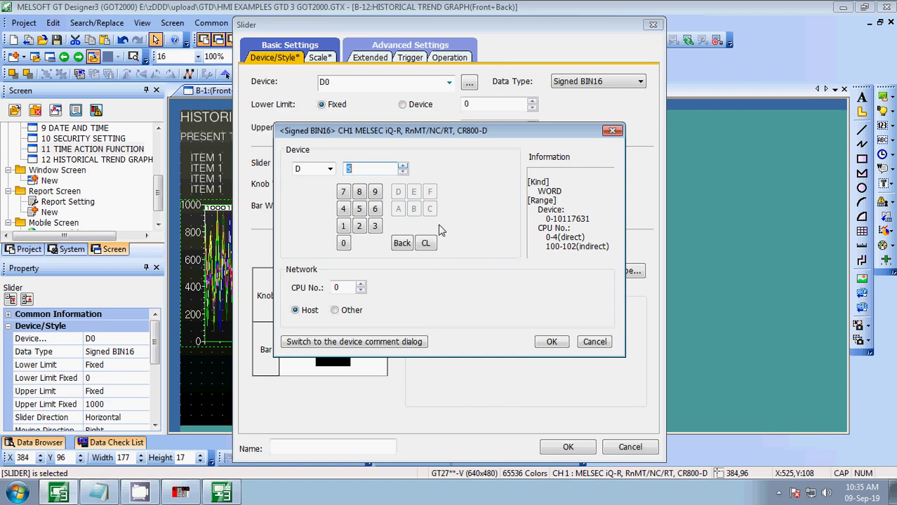
click(403, 169)
click(552, 342)
click(568, 447)
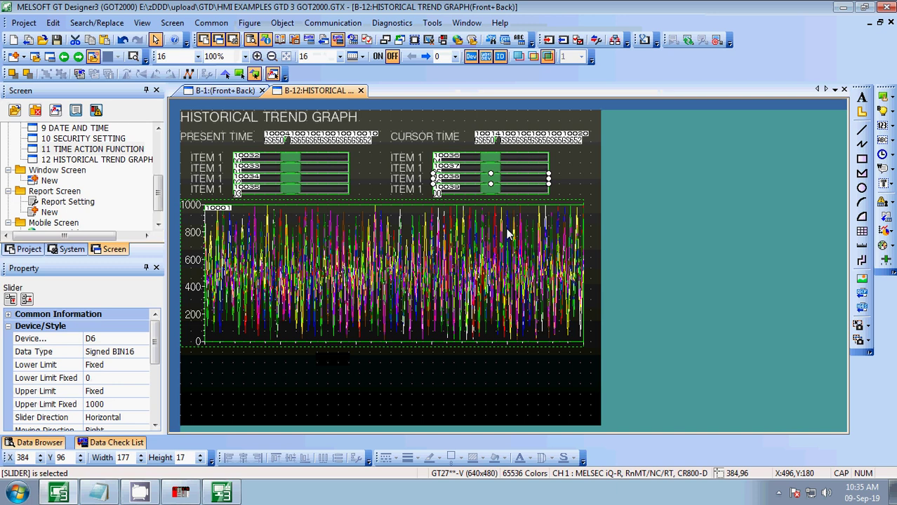
- Change the device of the fourth slider under CURSOR TIME to D7 and deselect it
double_click(526, 191)
click(468, 83)
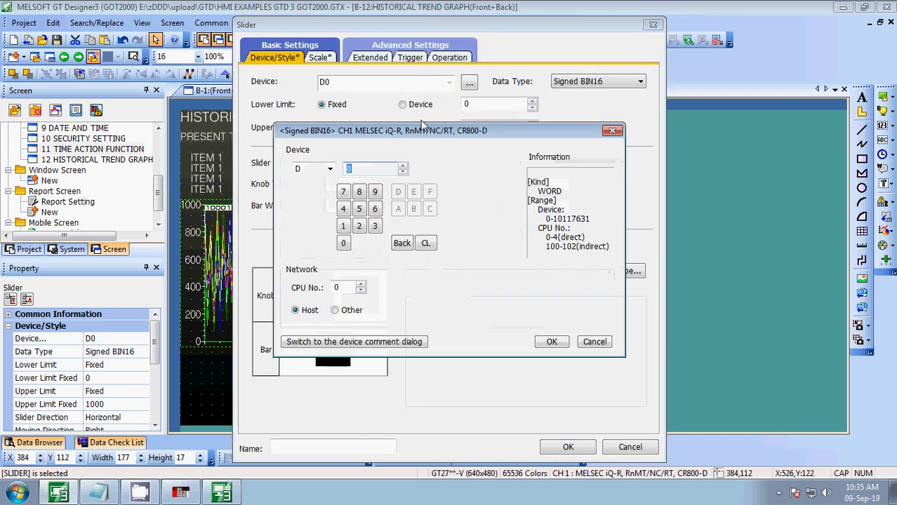
click(402, 169)
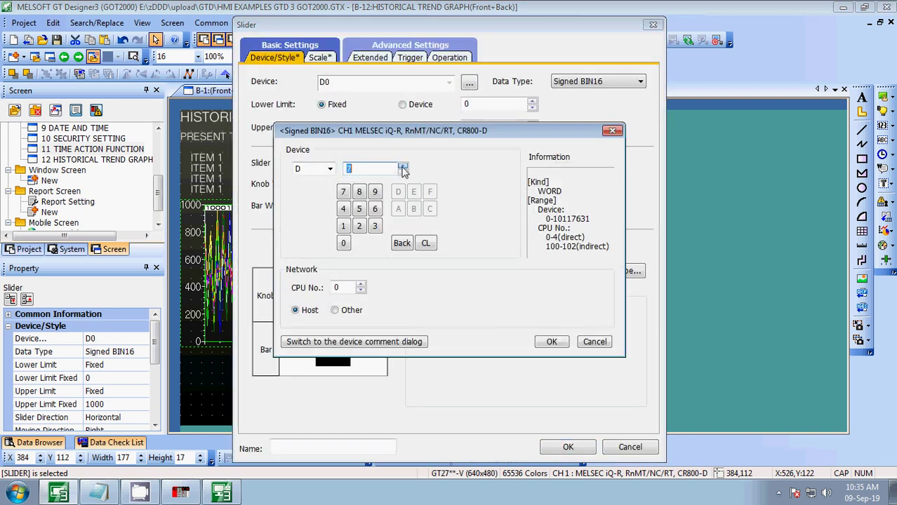
click(551, 342)
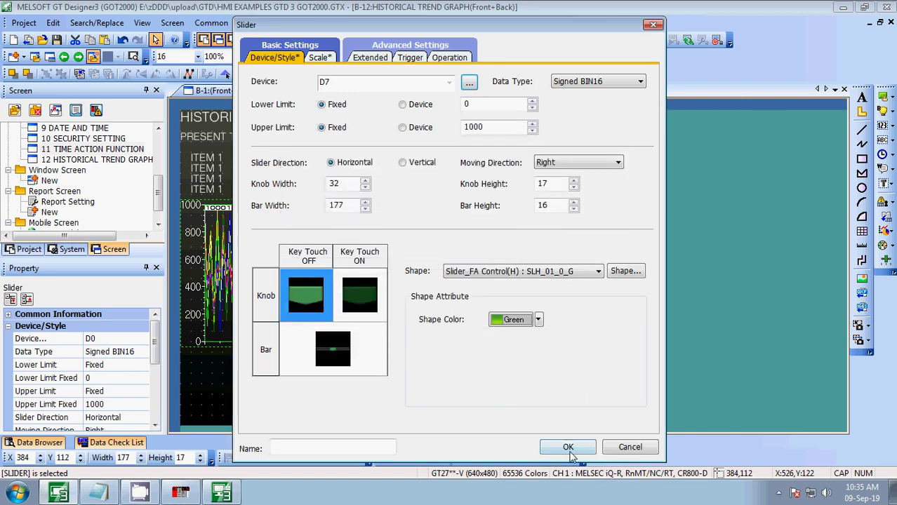
click(569, 448)
click(580, 179)
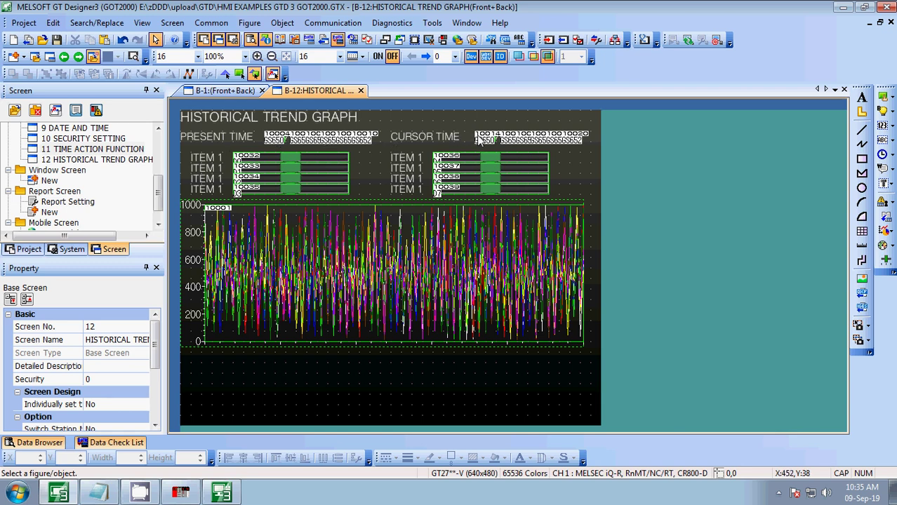
- Update the simulator with the edited screen, check the trend graph, sliders and time displays, and close the simulator
click(432, 22)
mouse_move(506, 110)
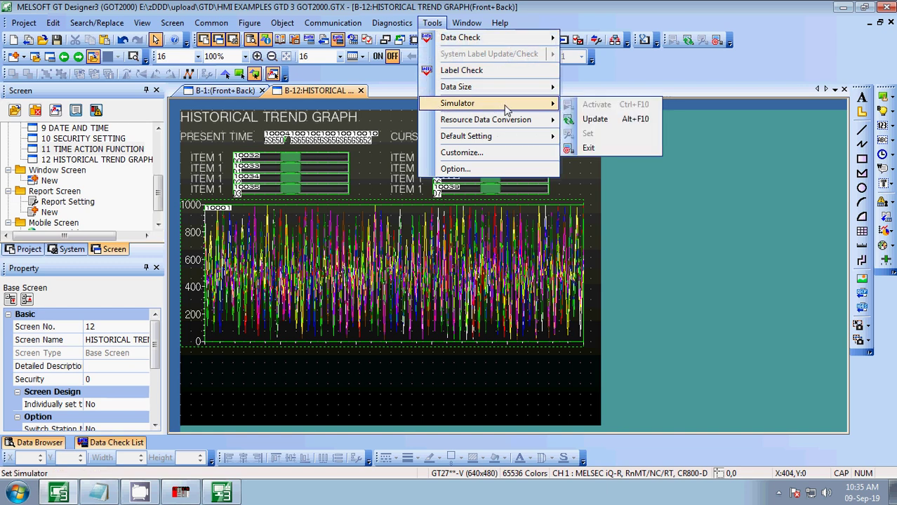
click(593, 119)
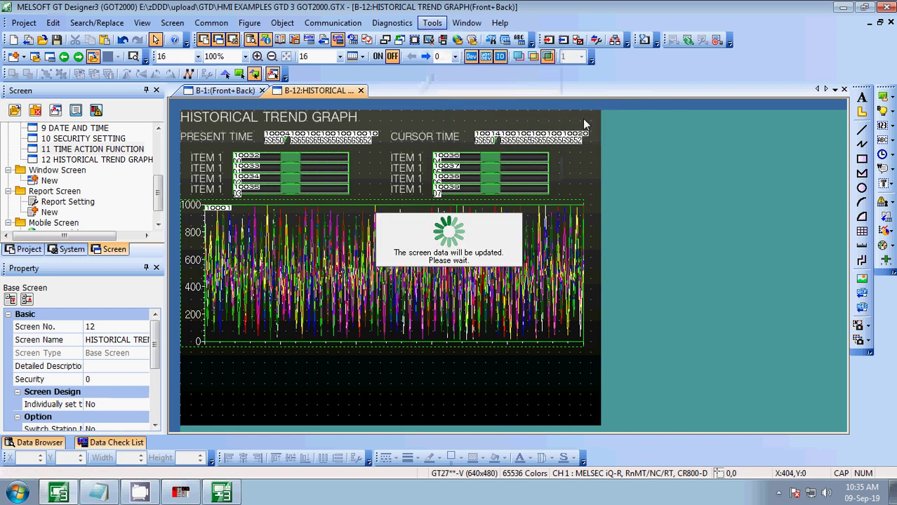
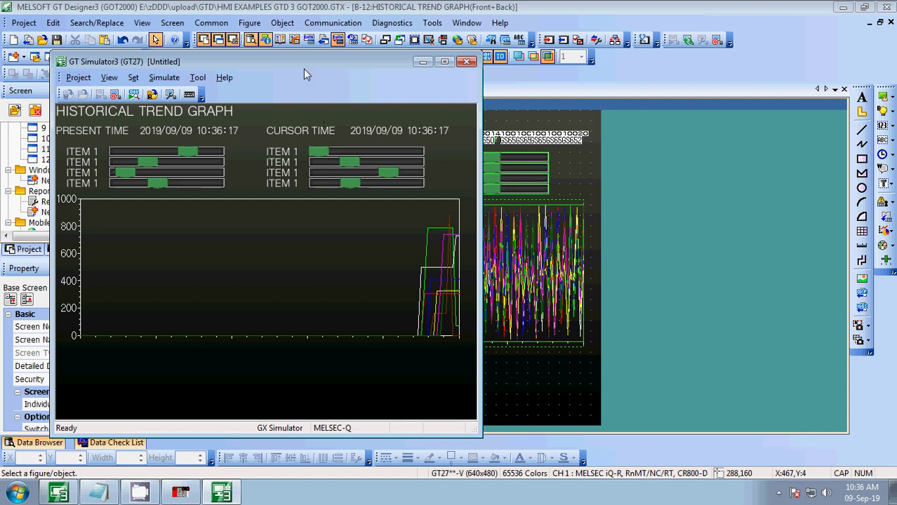
drag(310, 66, 407, 68)
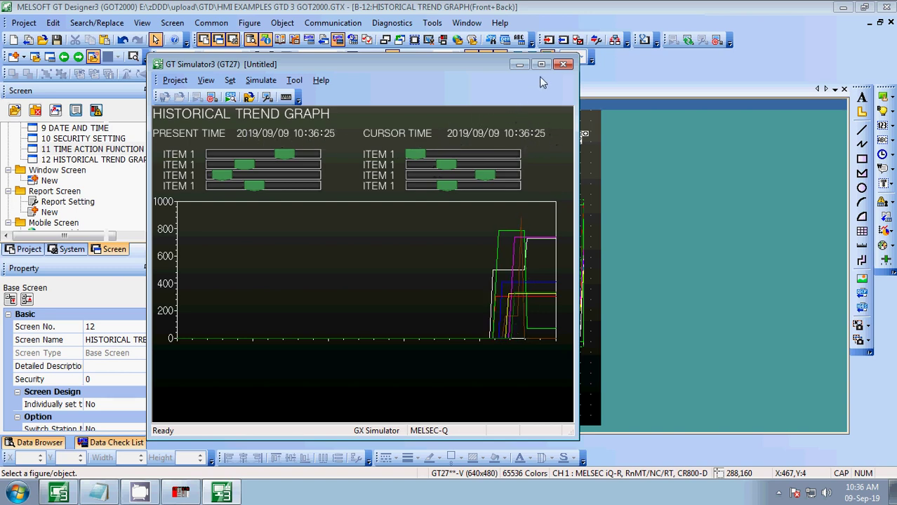
click(563, 64)
- Change the device of the year display beside CURSOR TIME to GD61021
double_click(486, 142)
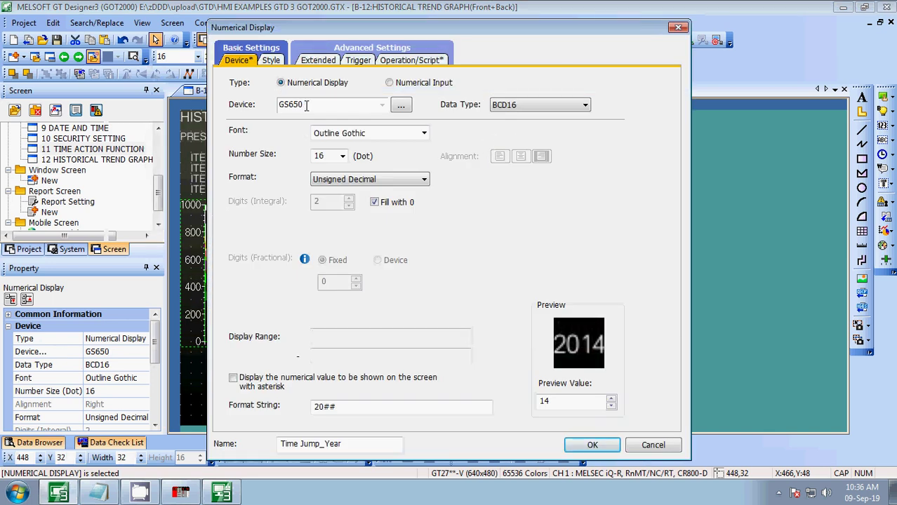
drag(306, 105, 219, 105)
text(GD)
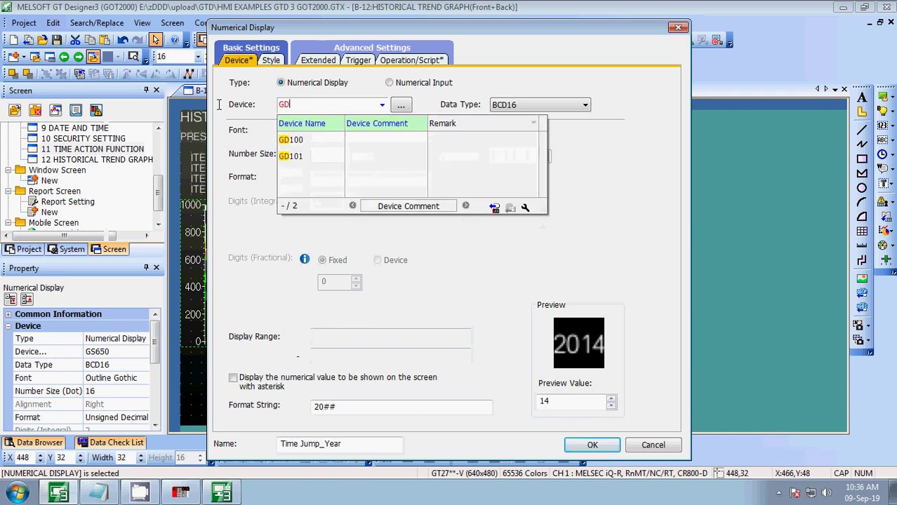
text(61021)
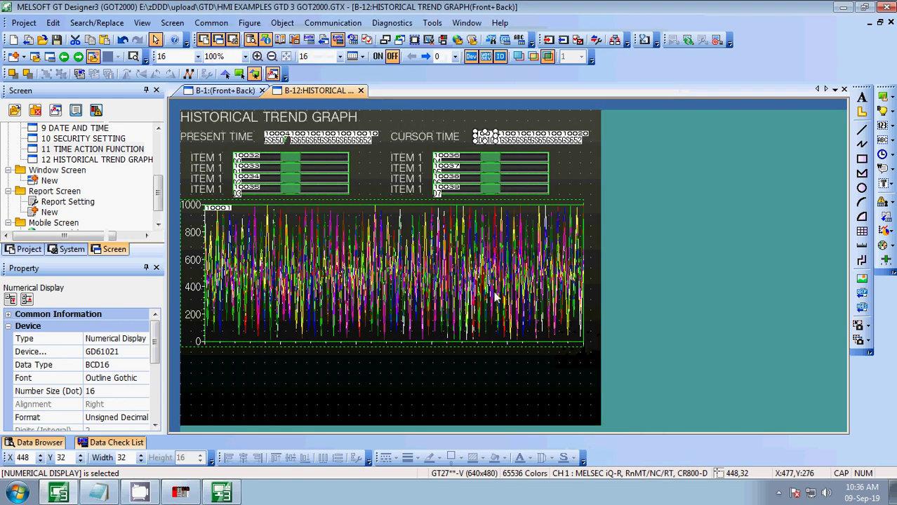
key(Return)
- Change the device of the month display beside CURSOR TIME to GD61021
double_click(504, 139)
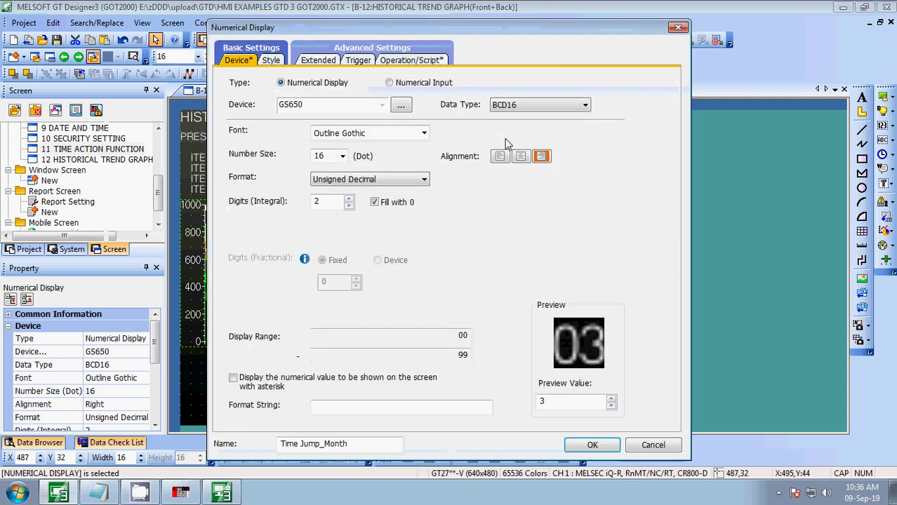
double_click(341, 105)
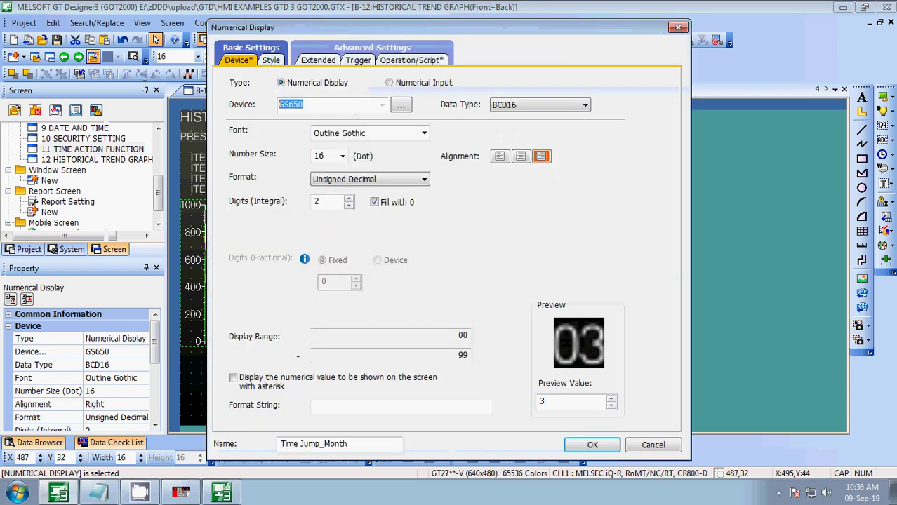
text(GD61)
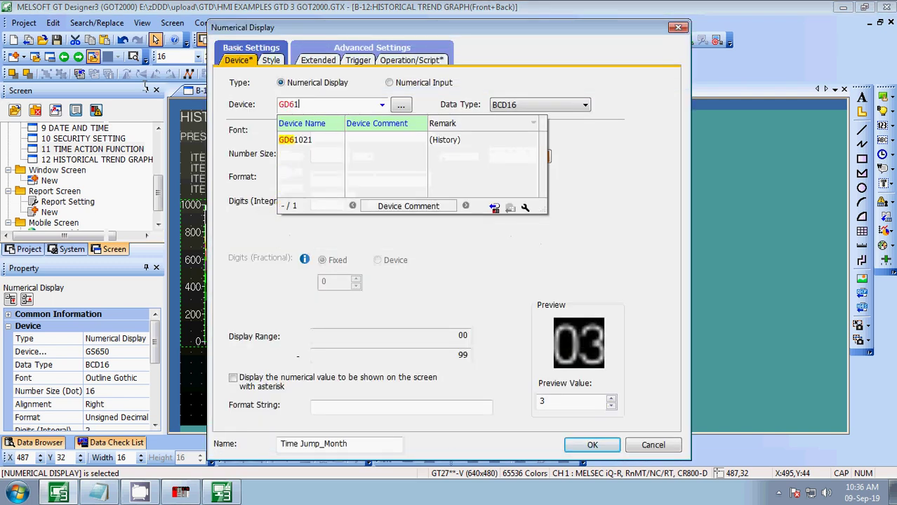
text(021)
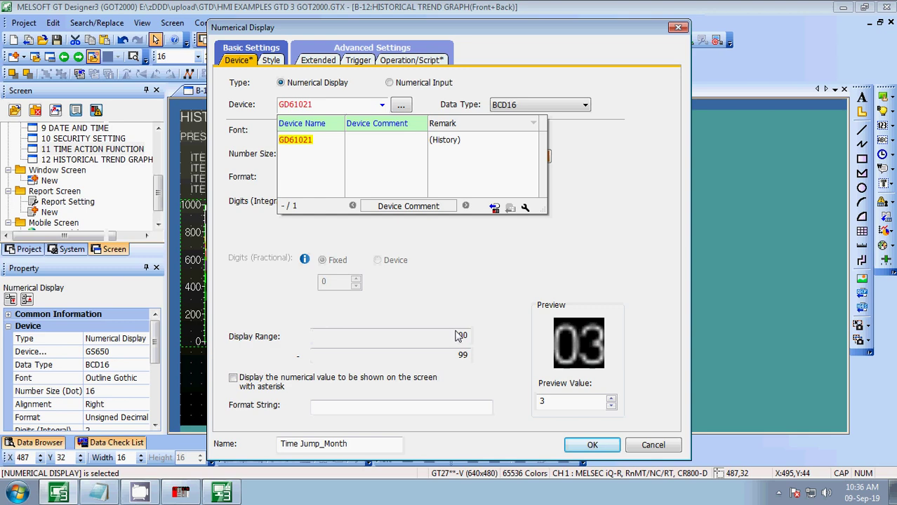
click(590, 445)
click(590, 446)
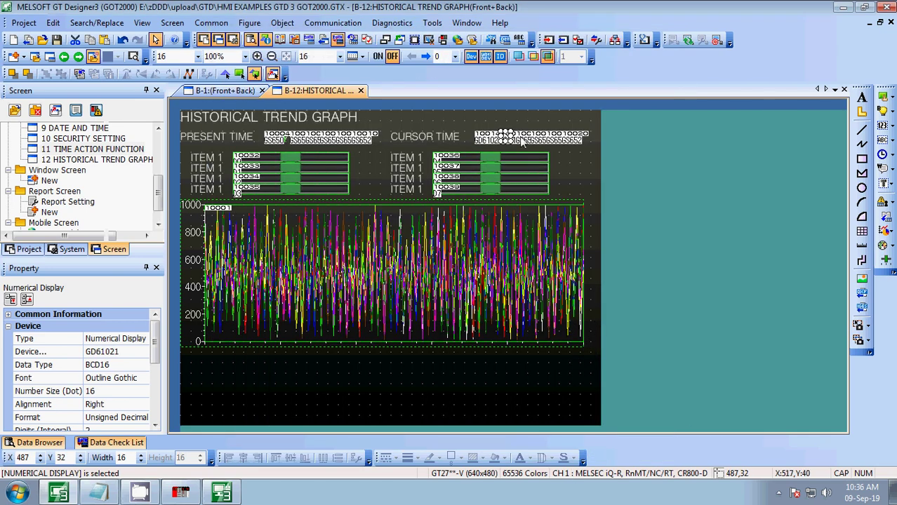
- Change the device of the day input beside CURSOR TIME to GD61022
double_click(518, 143)
double_click(319, 104)
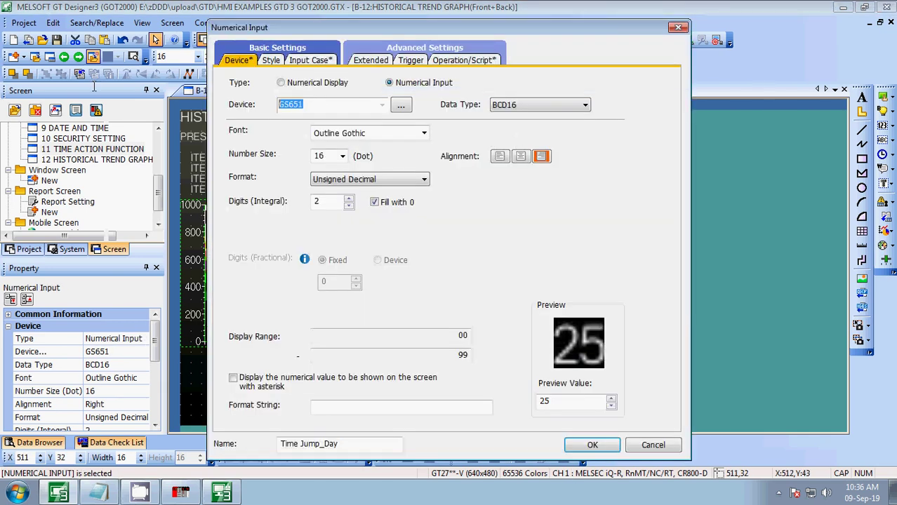
text(GD61022)
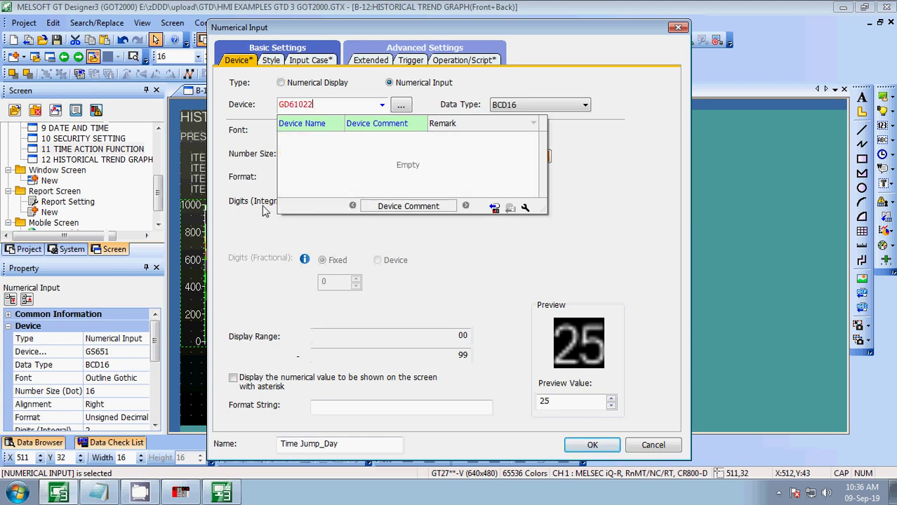
click(592, 445)
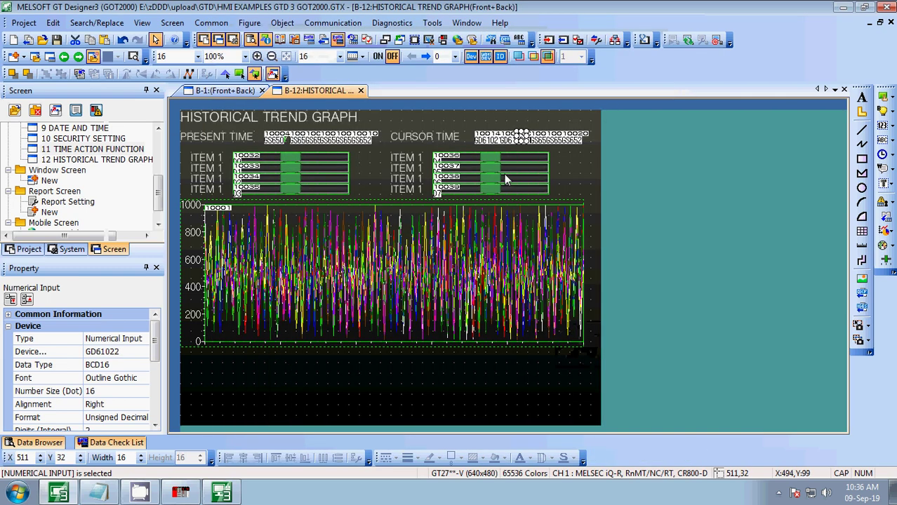
- Change the device of the hour display beside CURSOR TIME to GD61022
double_click(533, 140)
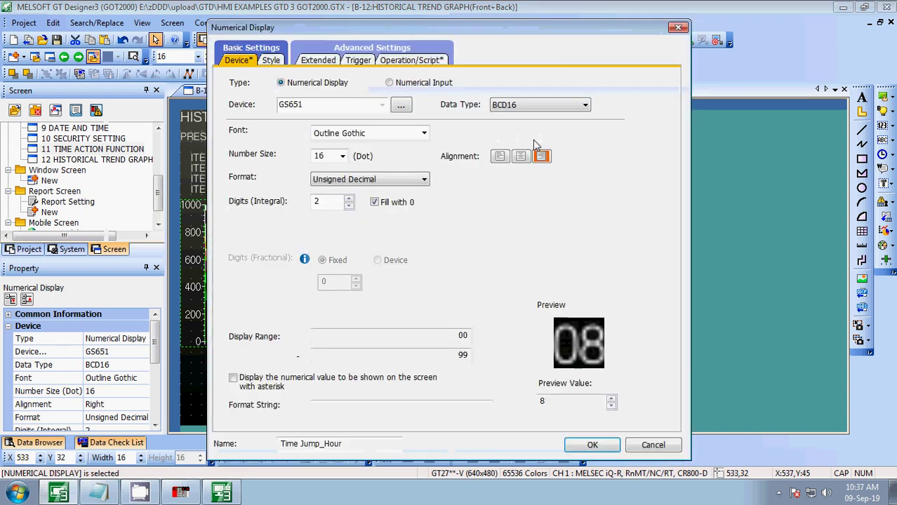
drag(325, 104, 209, 104)
text(G)
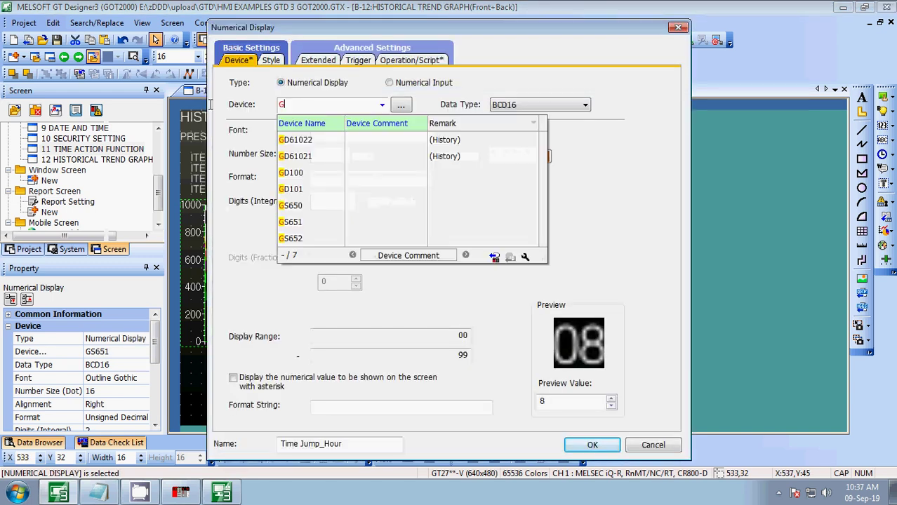
text(D61022)
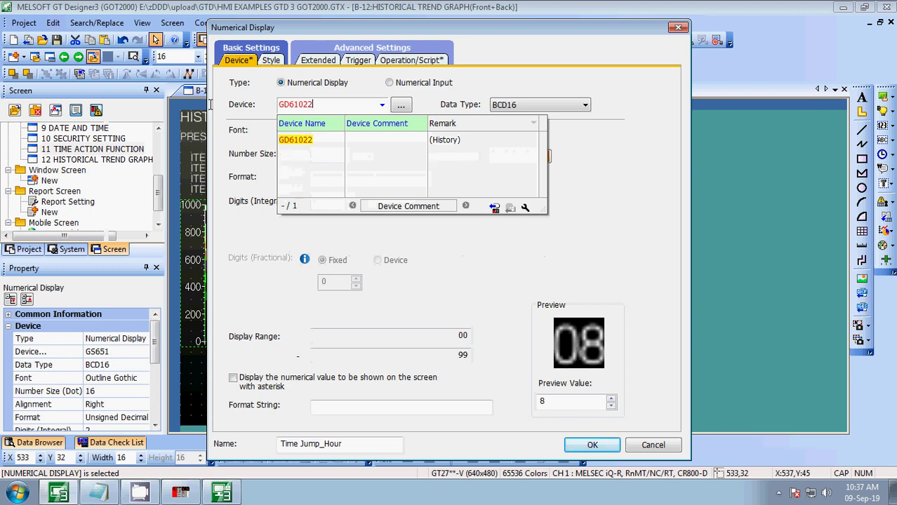
click(592, 447)
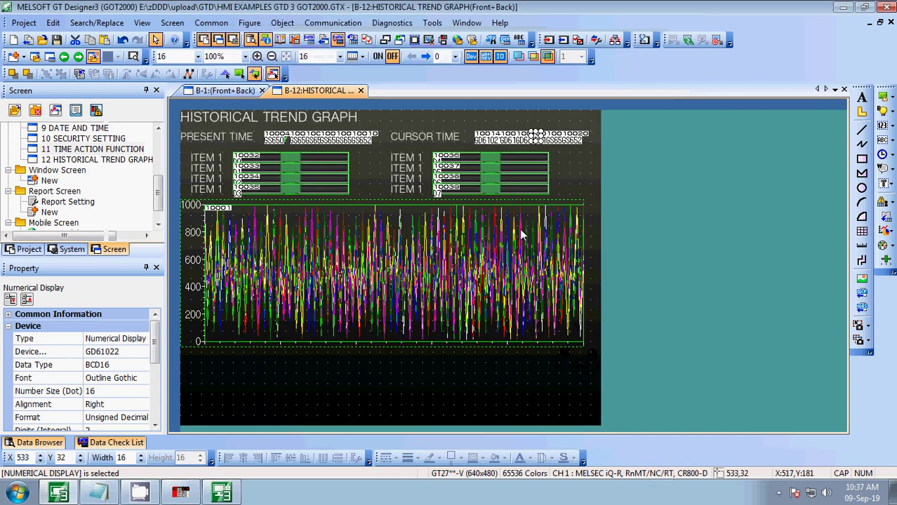
- Change the device of the minute input beside CURSOR TIME to GD61023
click(551, 141)
double_click(551, 141)
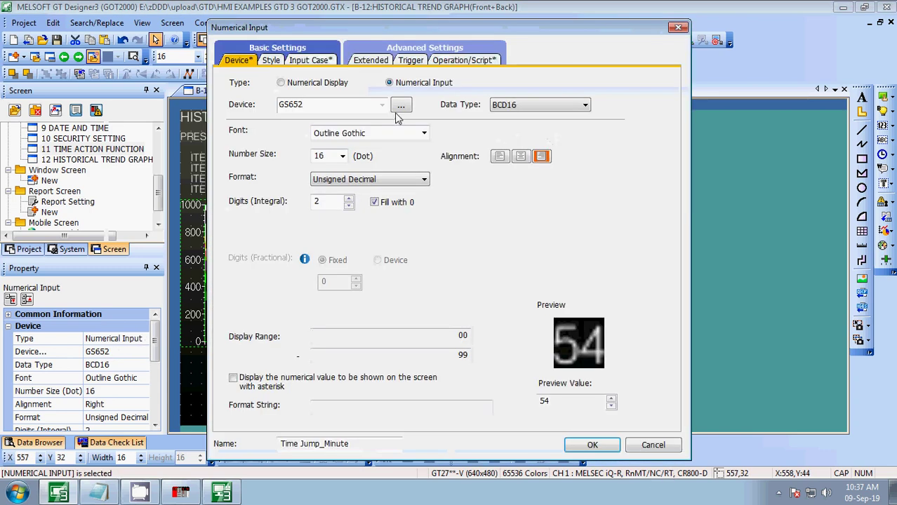
drag(303, 104, 217, 105)
text(GD61023)
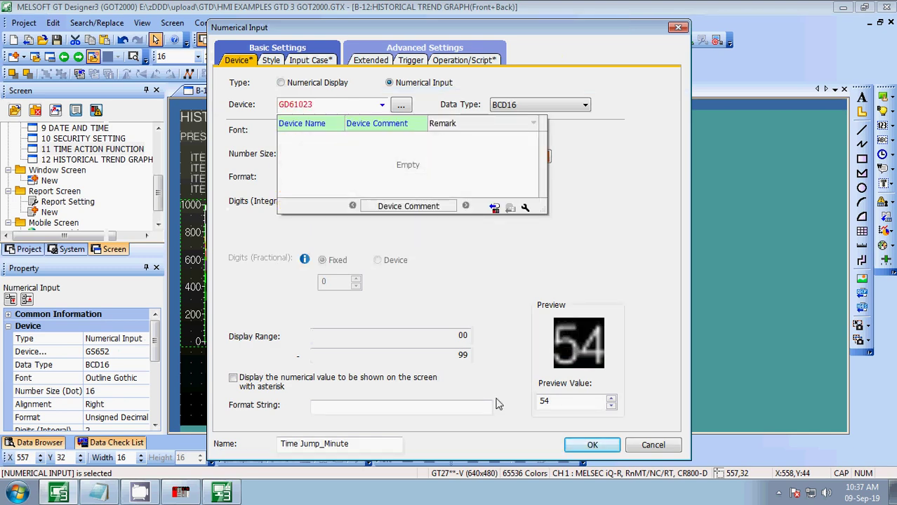
click(585, 445)
click(585, 445)
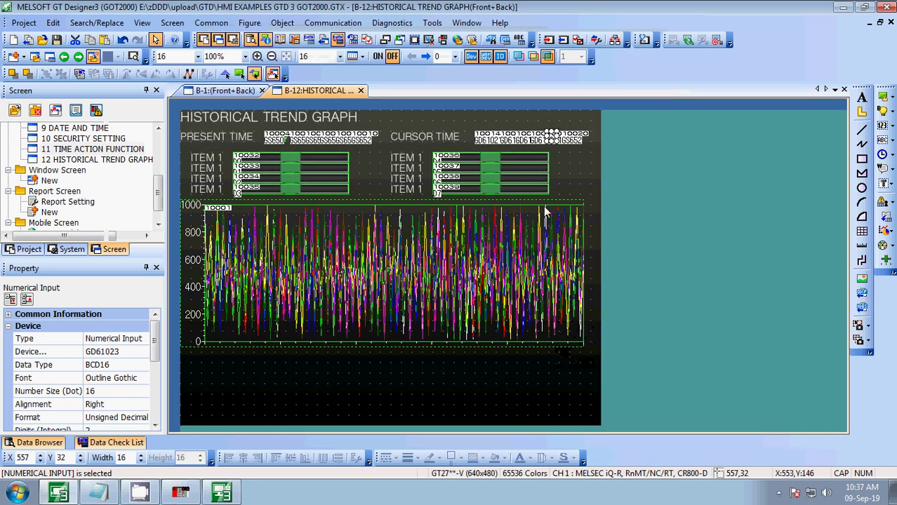
- Change the device of the second input beside CURSOR TIME to GD61023
double_click(562, 141)
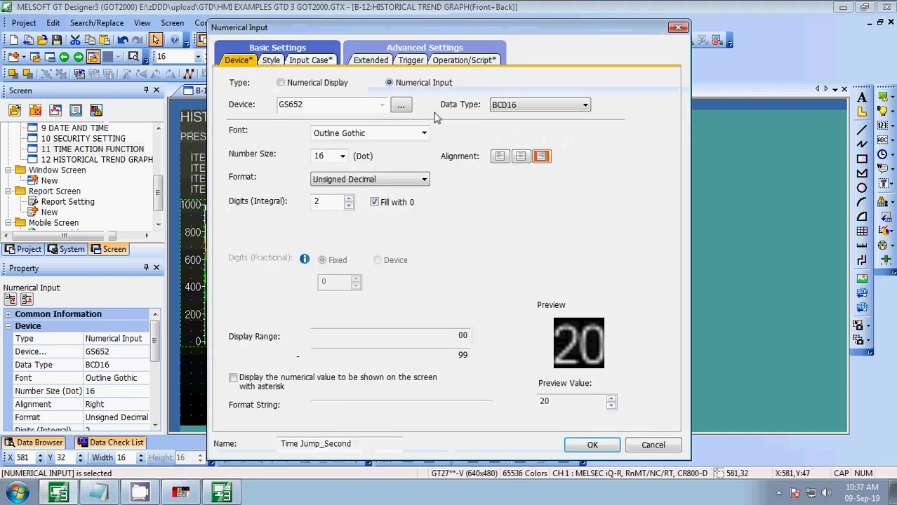
double_click(333, 104)
text(GD61023)
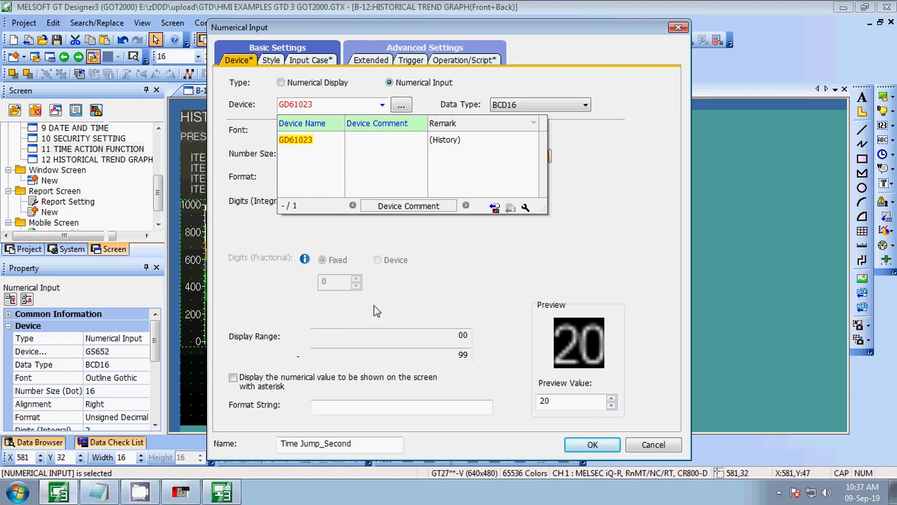
click(586, 447)
click(586, 447)
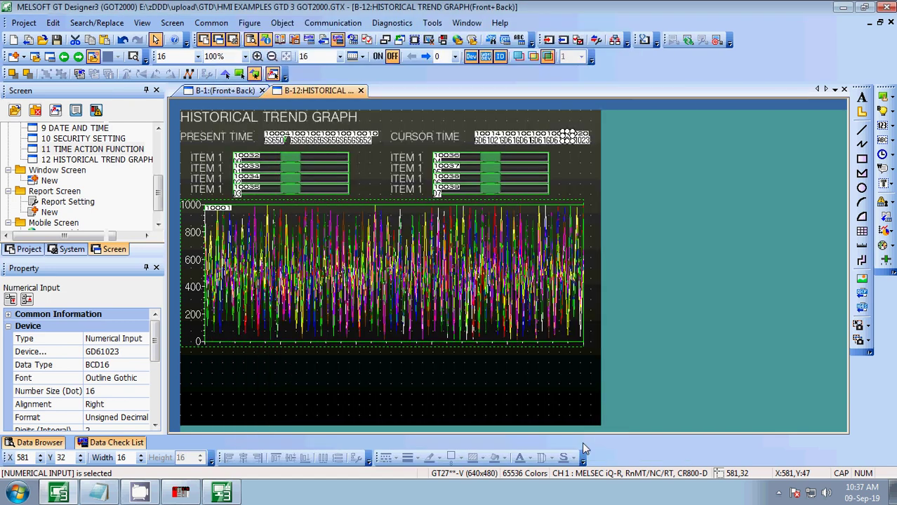
click(657, 320)
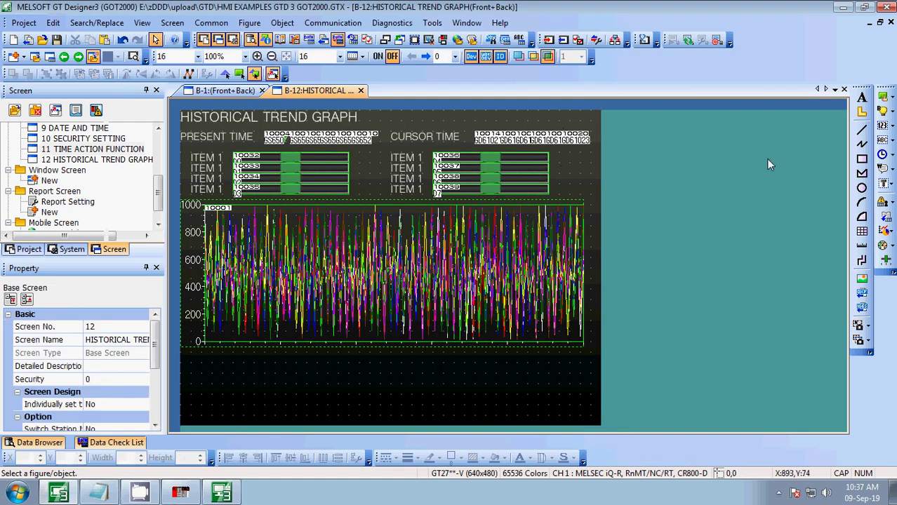
- Draw a switch about 65 by 33 dots below the trend graph's left end and copy it rightward into a row of nine adjoining switches
click(883, 98)
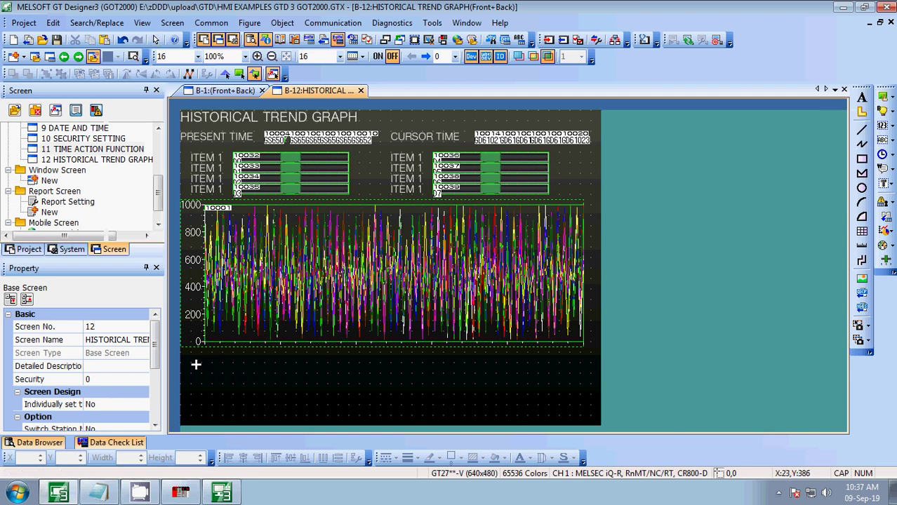
drag(195, 364, 232, 383)
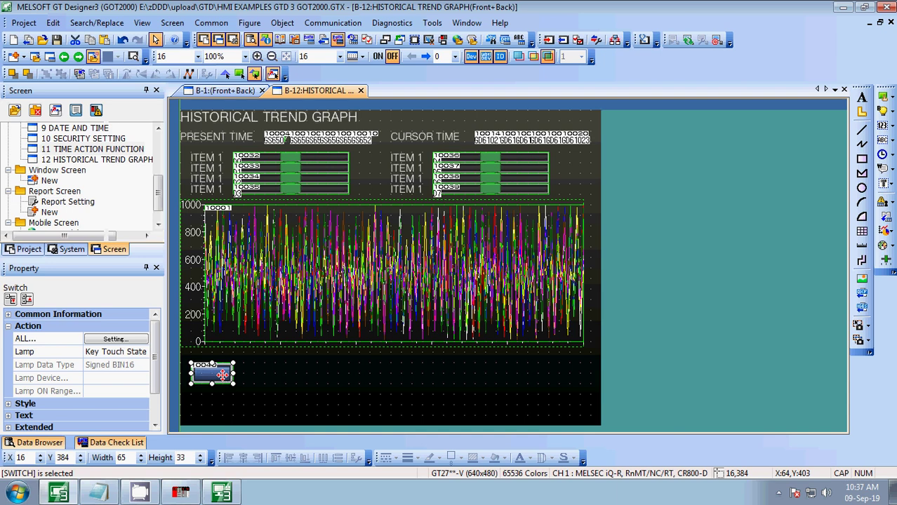
drag(222, 376, 381, 378)
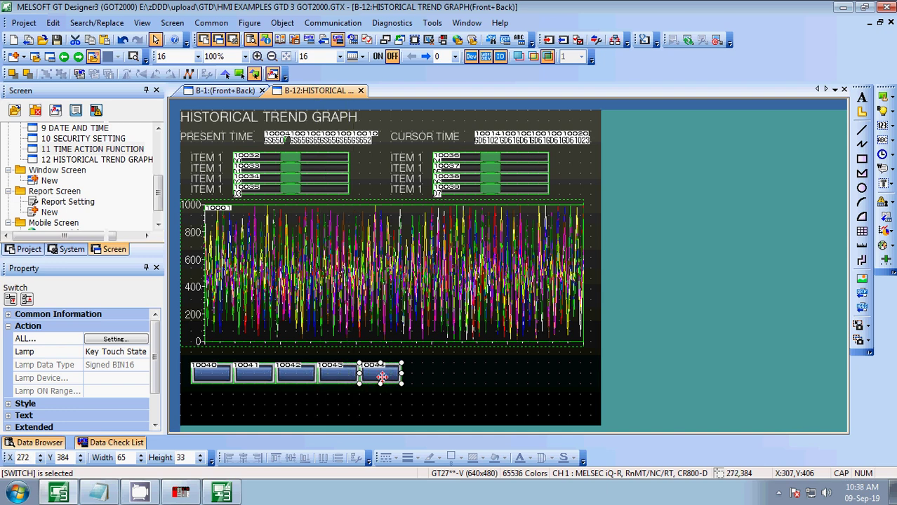
click(422, 378)
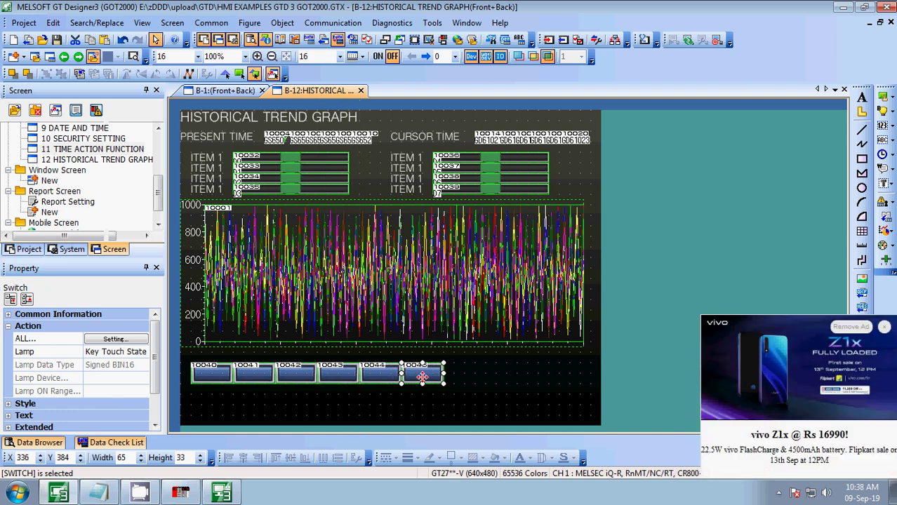
key(ctrl+v)
click(467, 374)
key(ctrl+v)
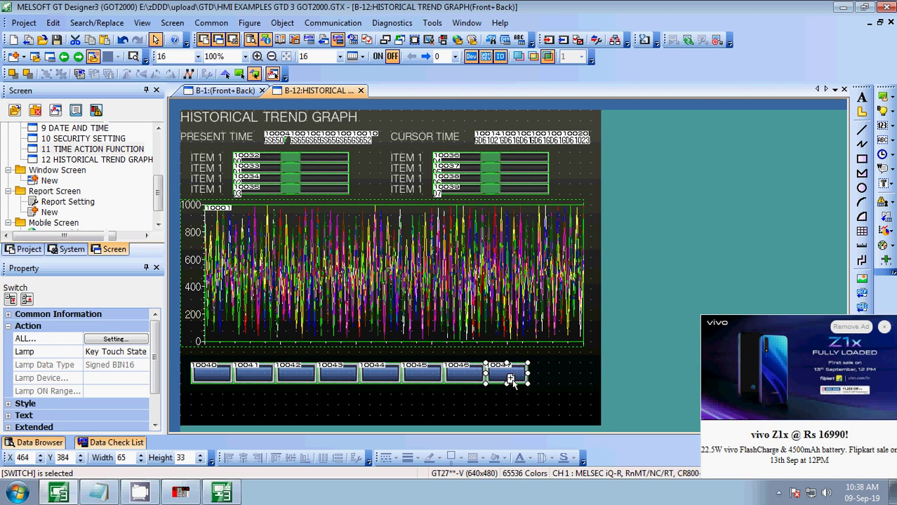
click(507, 374)
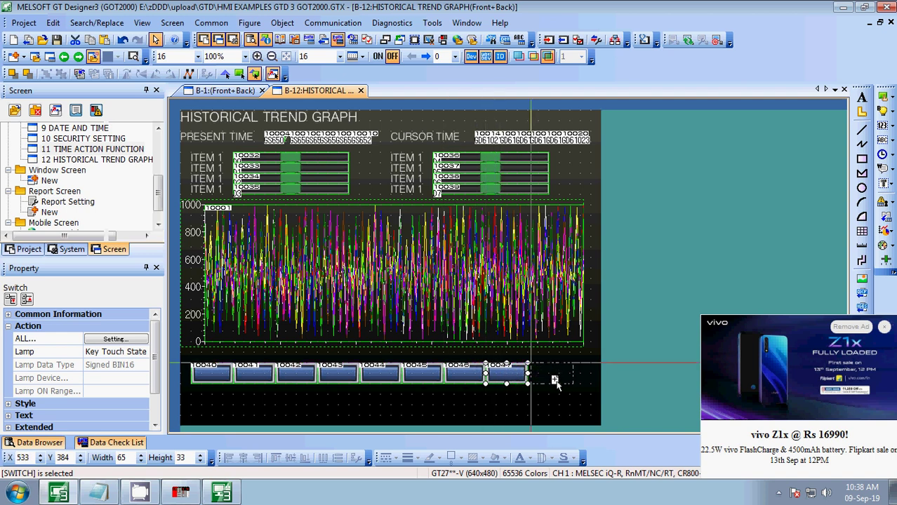
click(552, 379)
click(189, 383)
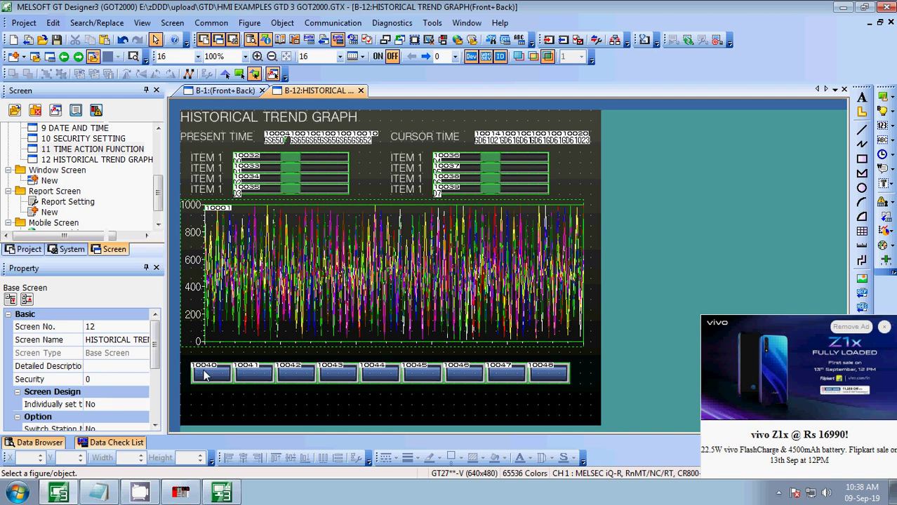
- Give the first switch below the trend graph a Historical Trend Graph/Historical Data List key code with the Time Axis Expansion action
double_click(205, 376)
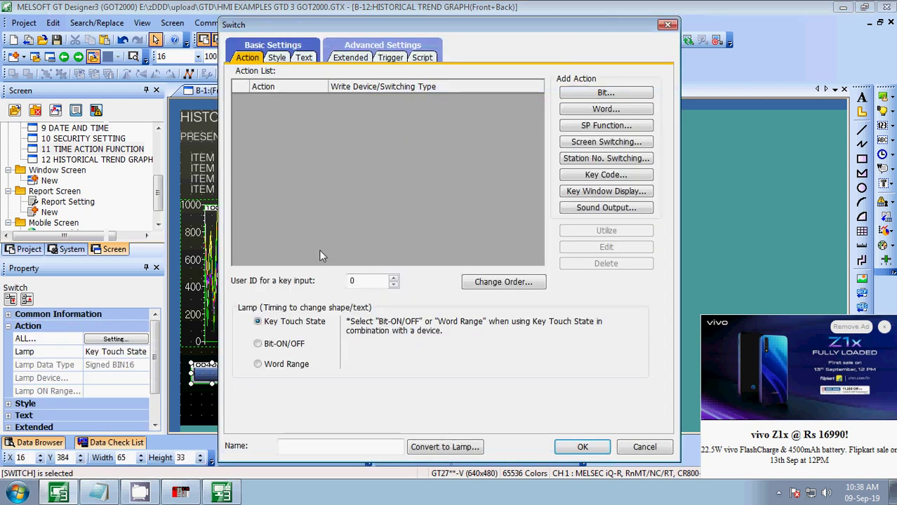
click(610, 179)
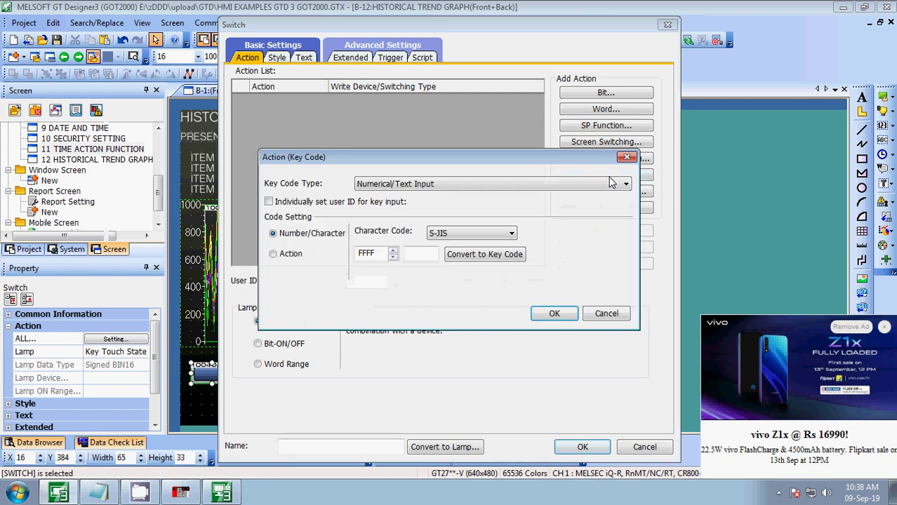
click(426, 184)
click(421, 224)
click(436, 253)
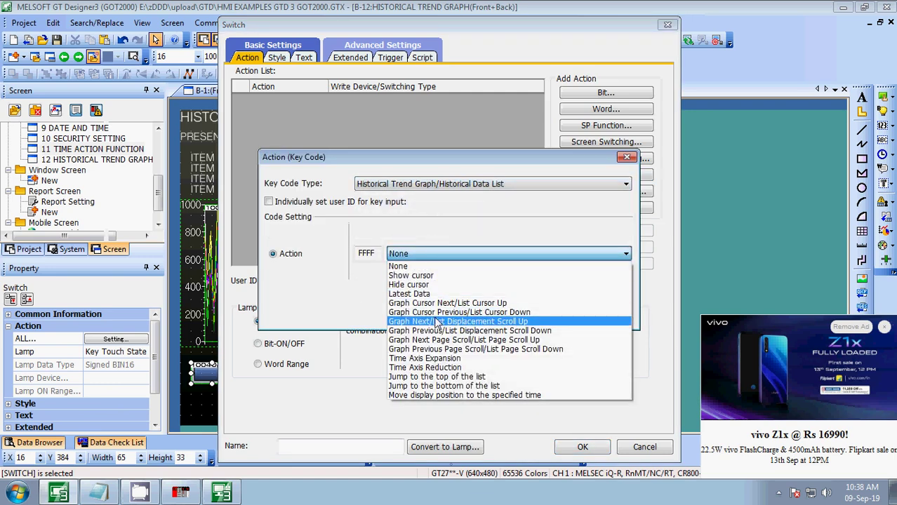
click(438, 359)
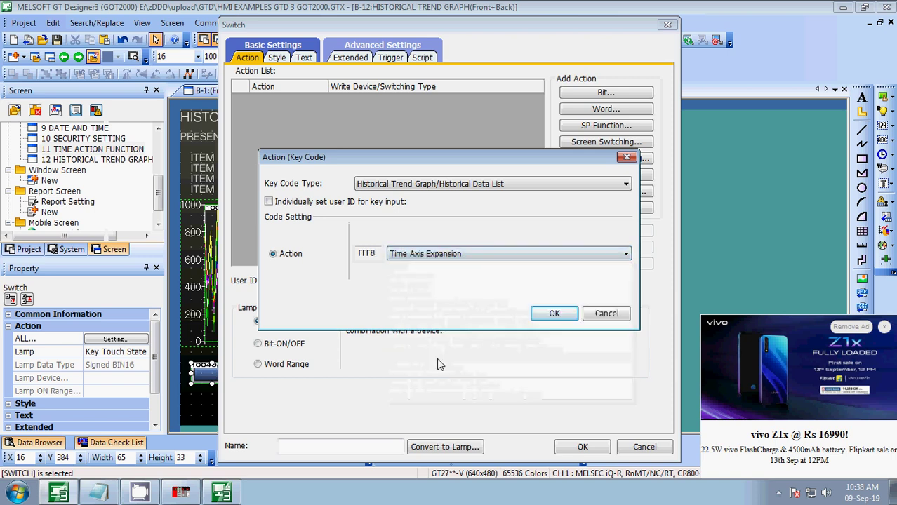
click(602, 315)
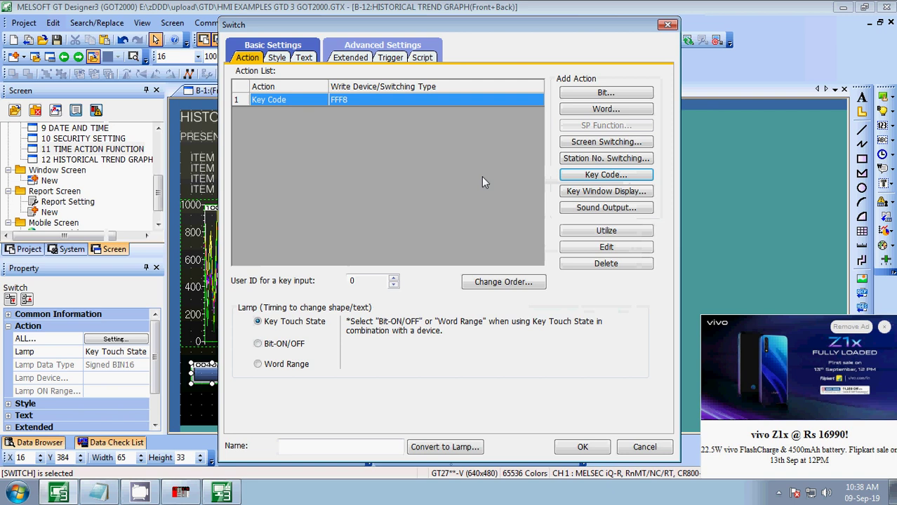
- Set the first switch's shape to None and open its shape image list
click(279, 58)
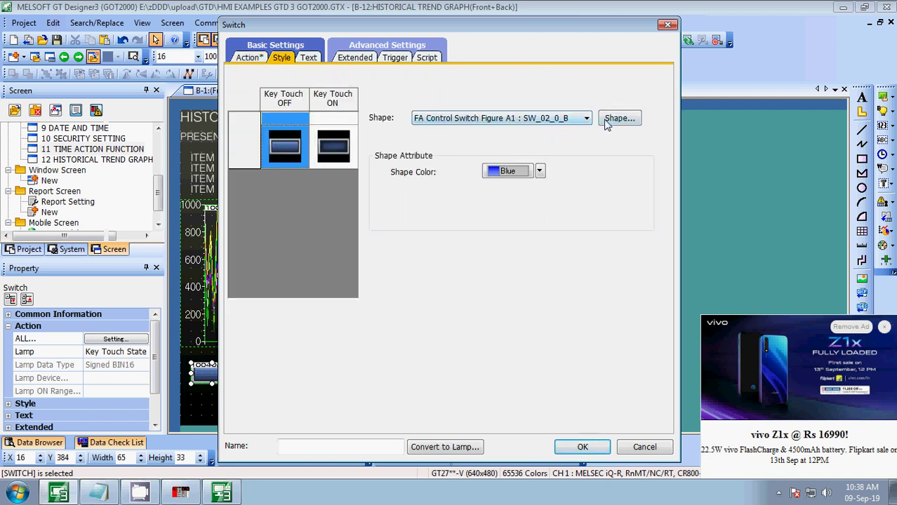
click(590, 121)
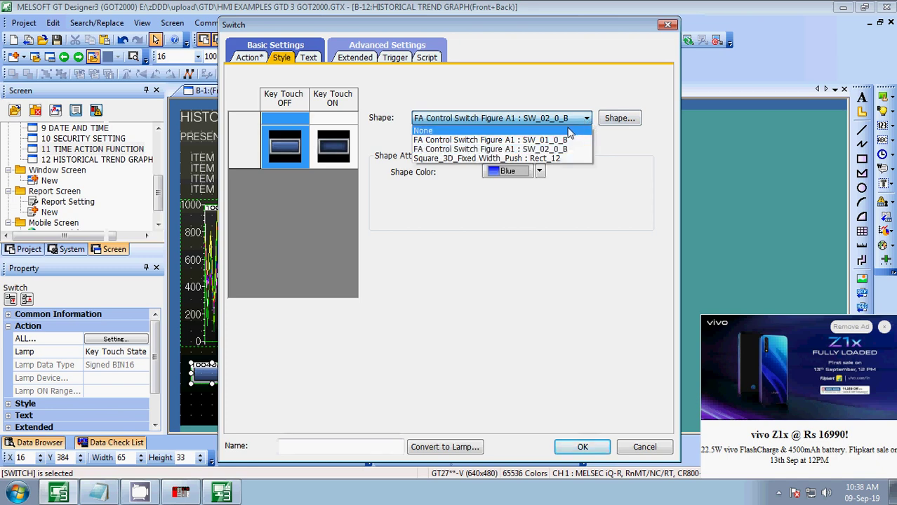
click(570, 132)
click(570, 119)
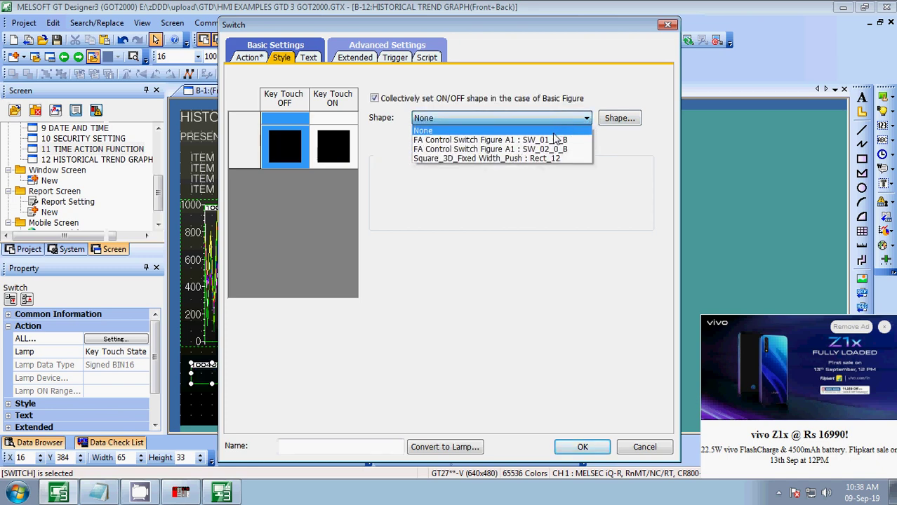
click(608, 117)
click(606, 116)
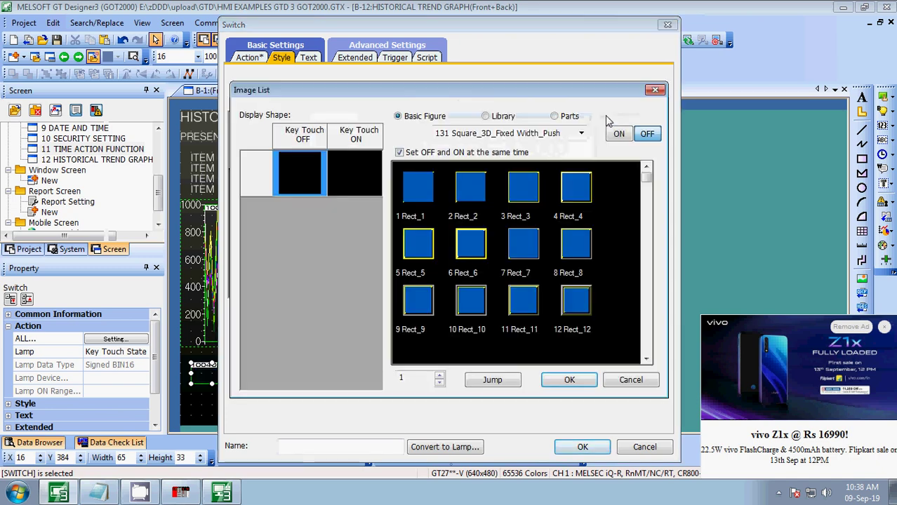
- Look through the Basic Figure shape categories for a suitable switch image
click(582, 134)
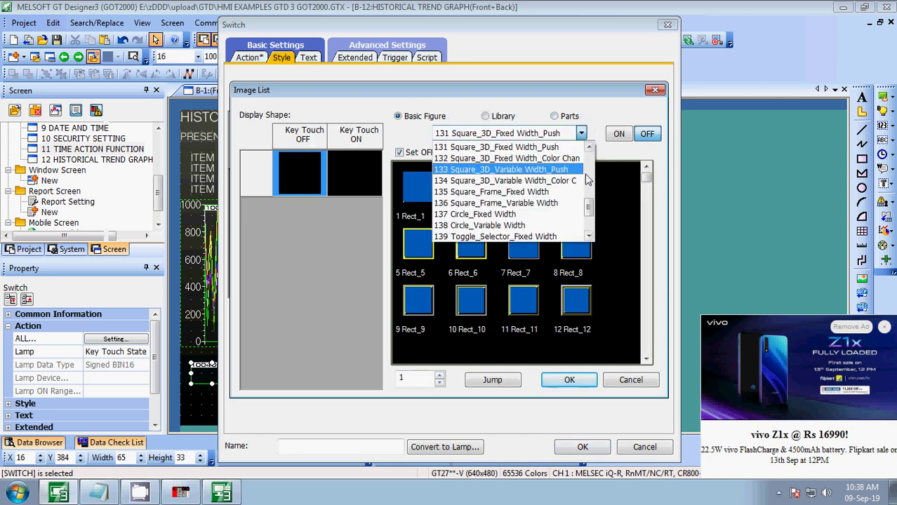
drag(588, 207, 589, 229)
click(579, 133)
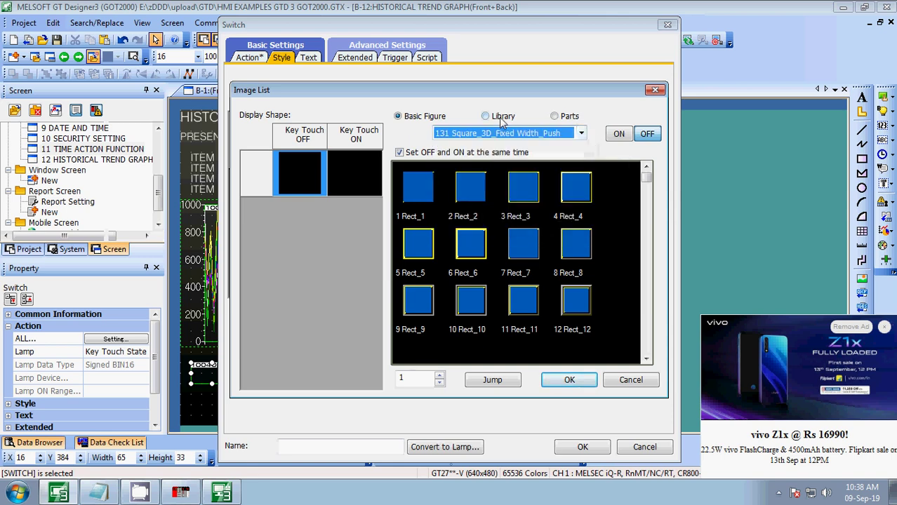
click(580, 133)
scroll(588, 223, down, 2)
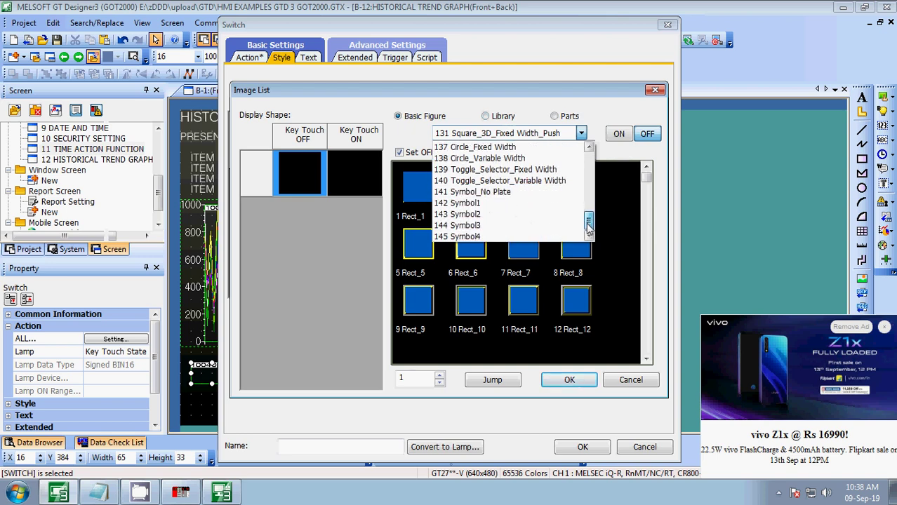
drag(589, 229, 587, 161)
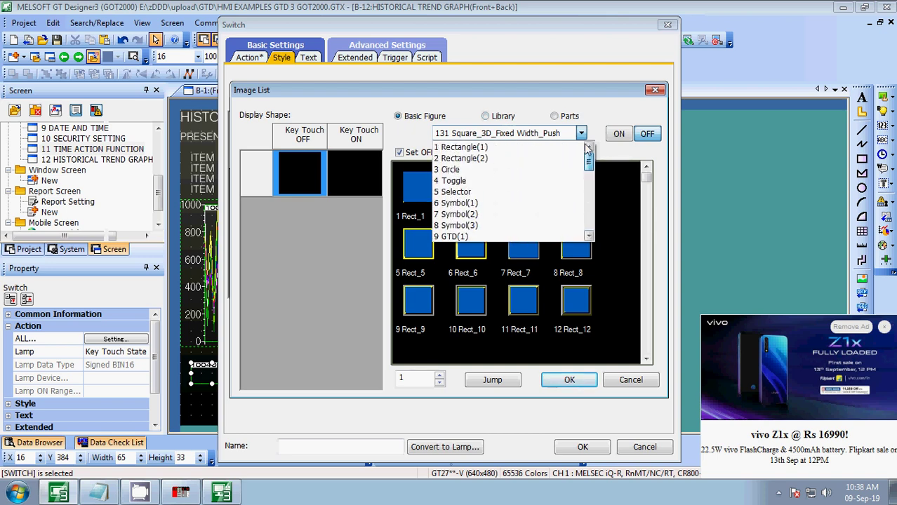
- Apply the Smart SetKey Figure 1 library's light plus key (7) to Key Touch OFF and grey plus key (8) to Key Touch ON
click(487, 118)
click(485, 116)
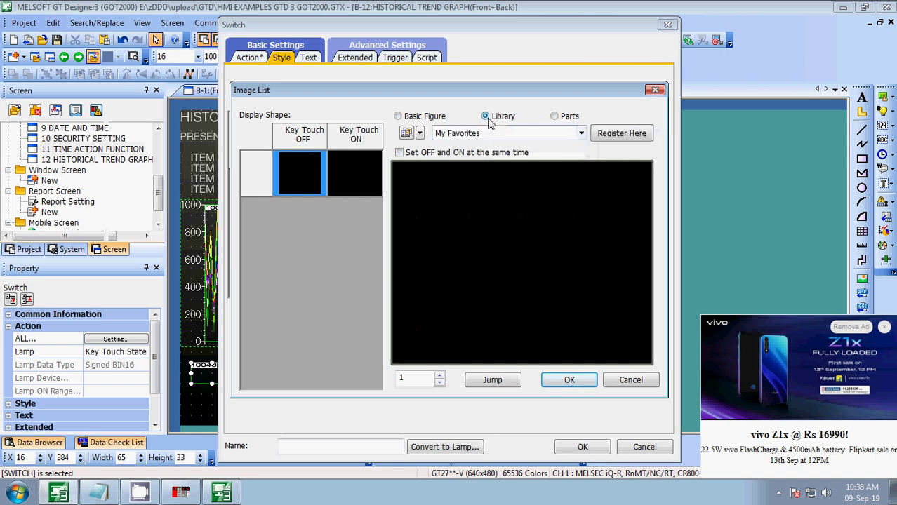
click(582, 133)
drag(581, 158, 577, 205)
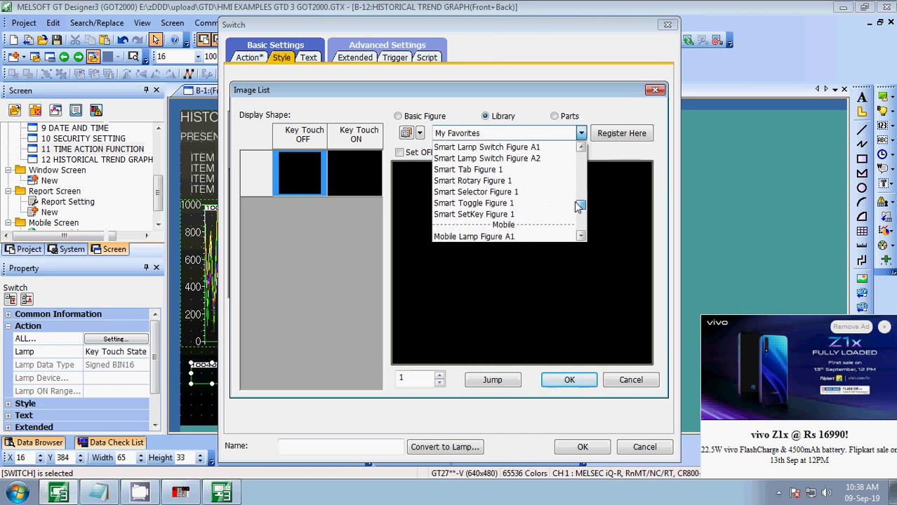
click(514, 215)
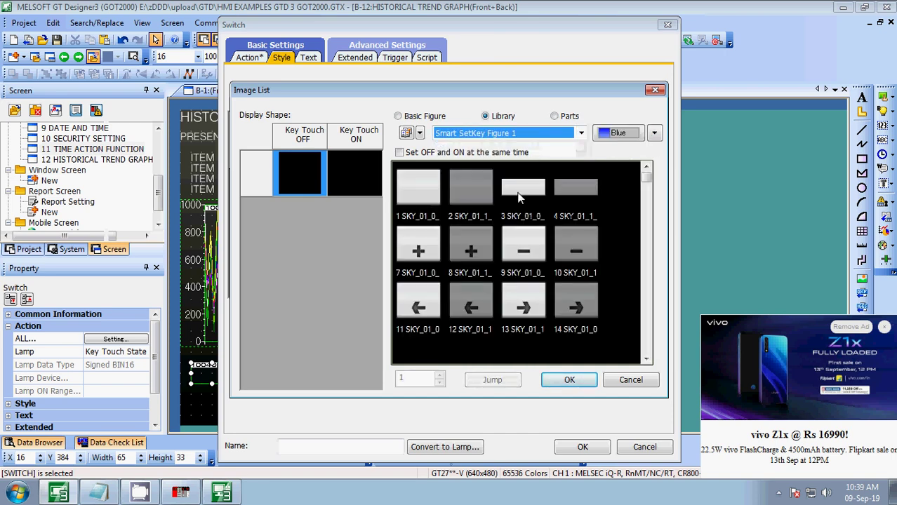
click(416, 245)
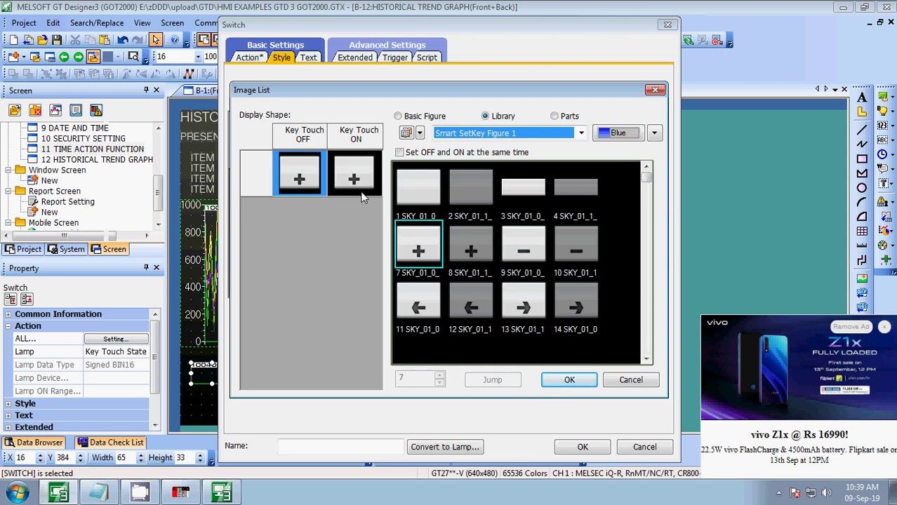
click(355, 179)
click(459, 236)
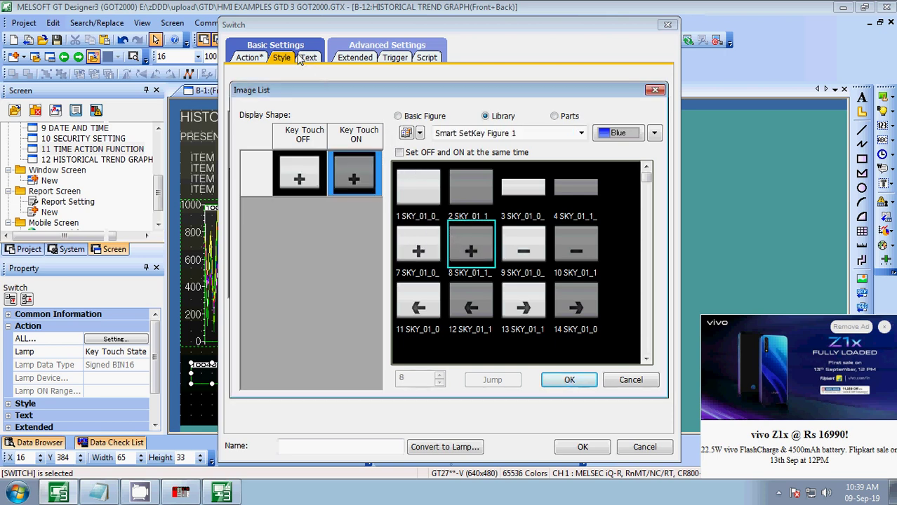
click(570, 377)
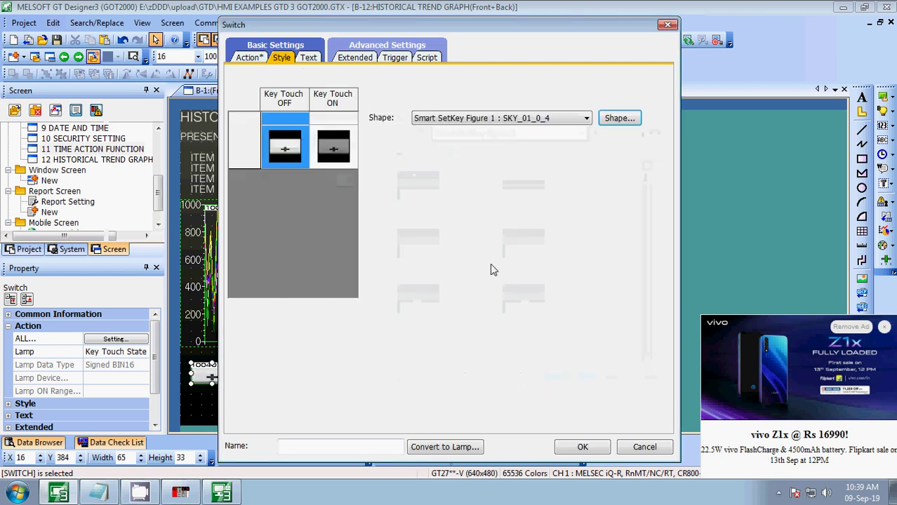
- Label the switch ZOOM in blue text and apply the switch settings
click(308, 57)
click(532, 255)
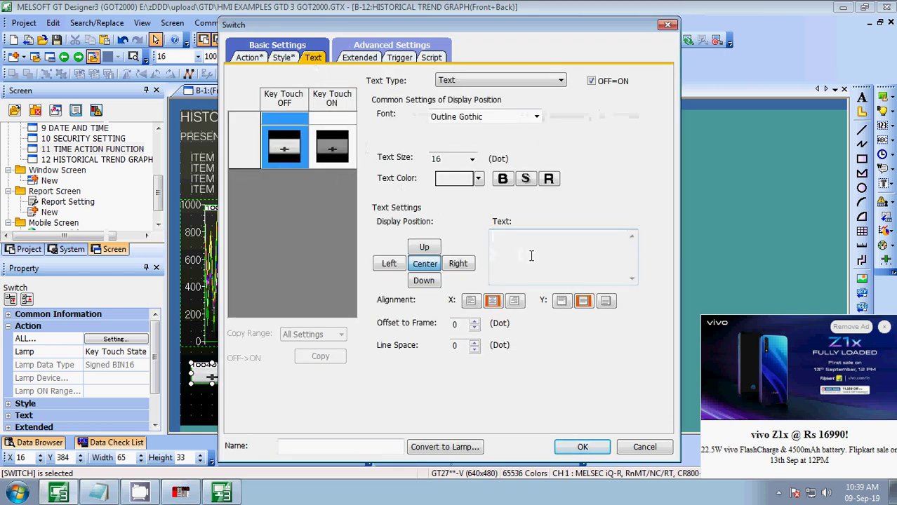
text(Z)
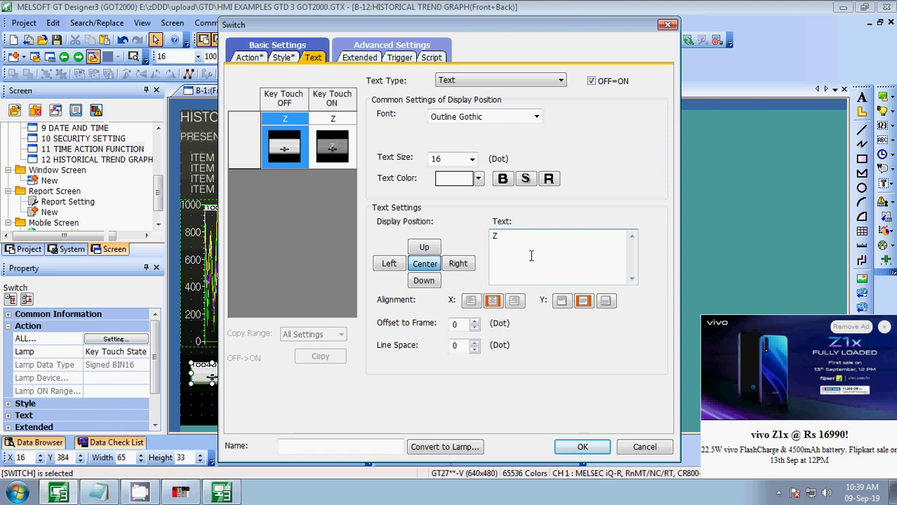
text(OOM)
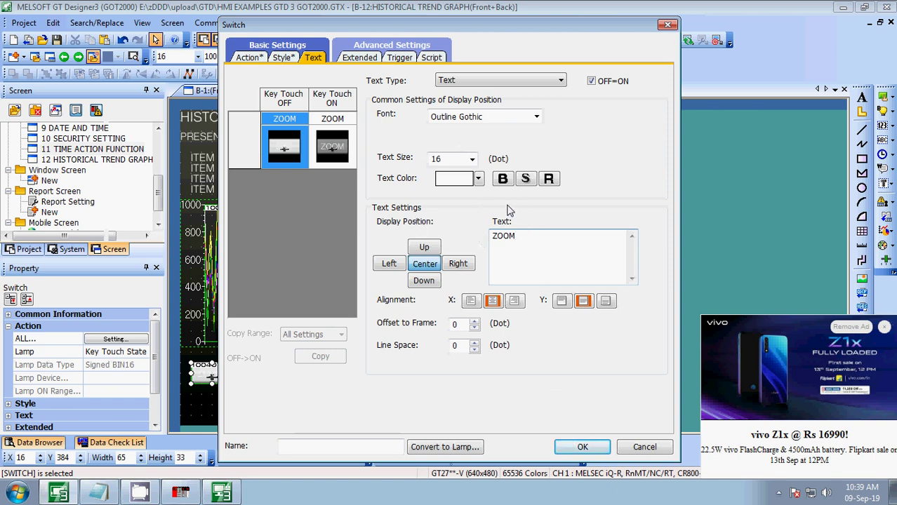
click(474, 179)
click(457, 211)
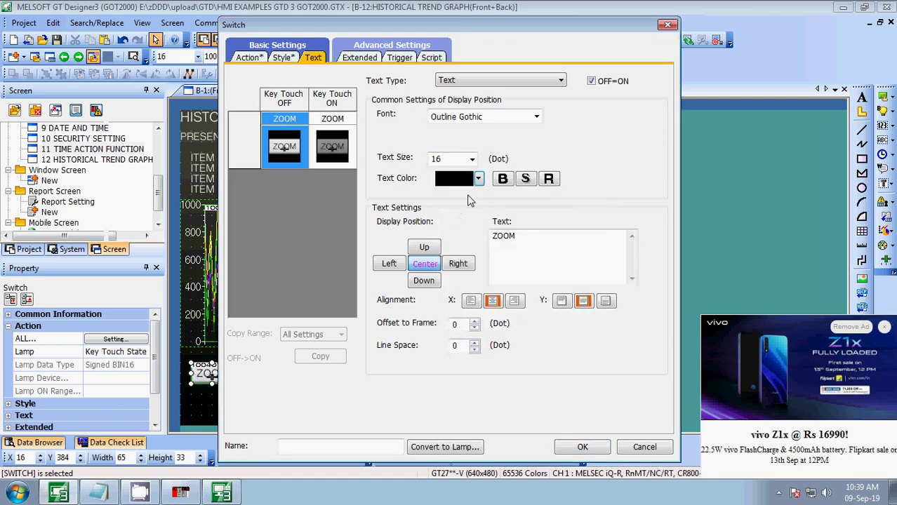
click(478, 179)
click(471, 206)
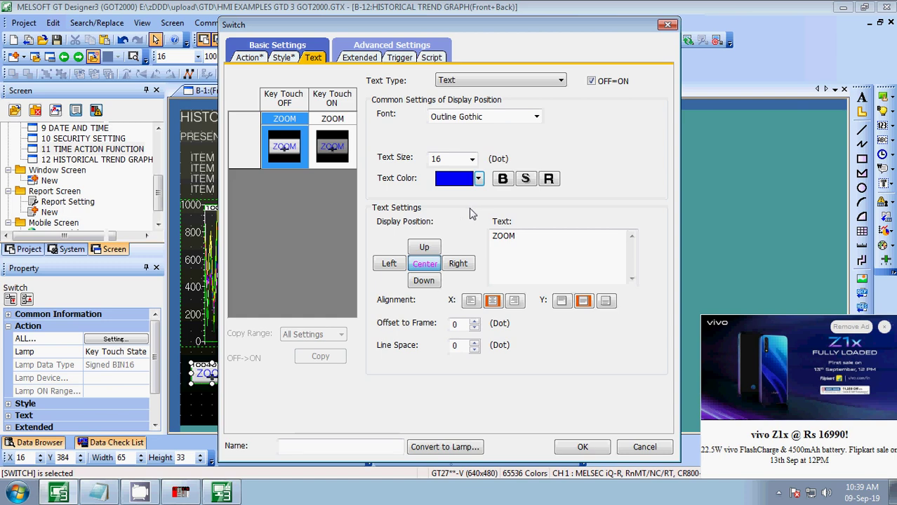
click(581, 447)
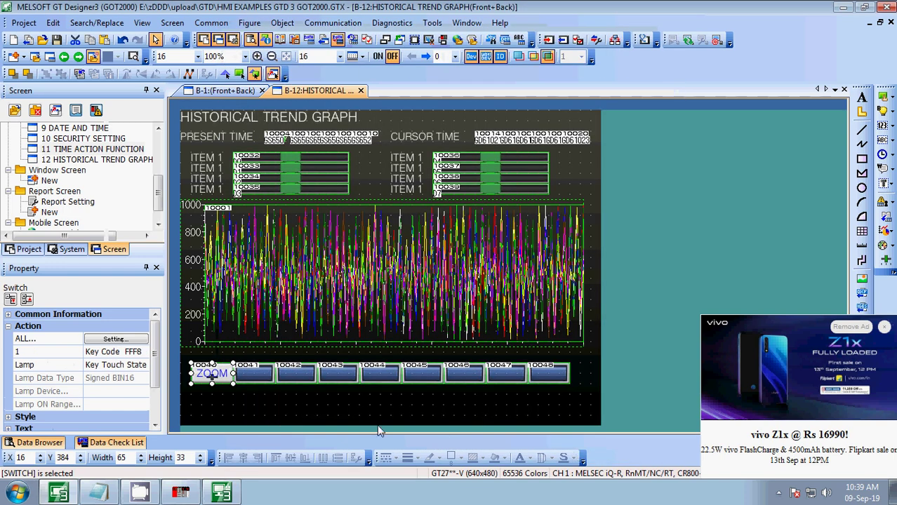
- Delete the other eight blank blue switches beside the ZOOM switch
click(340, 399)
click(268, 380)
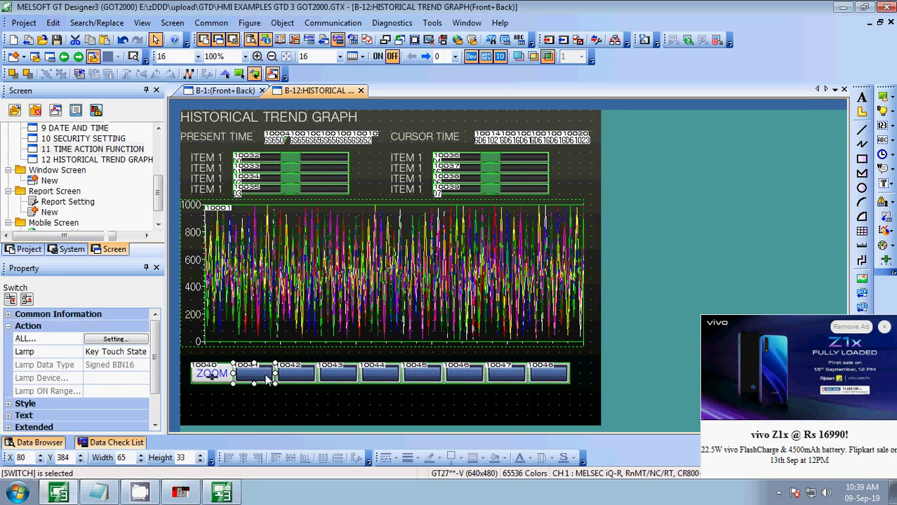
drag(588, 403, 352, 382)
key(Delete)
- Copy the ZOOM switch eight times side by side to make a row of nine switches below the graph
click(223, 376)
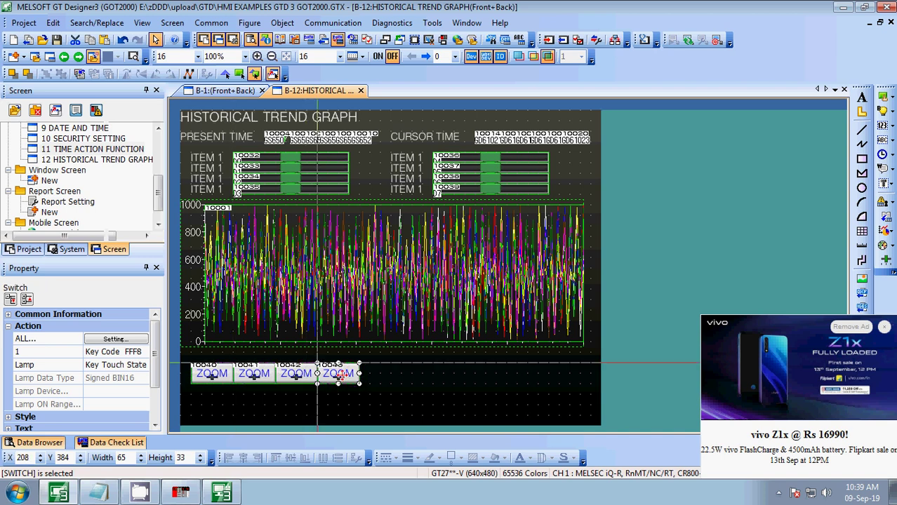
click(386, 381)
click(426, 382)
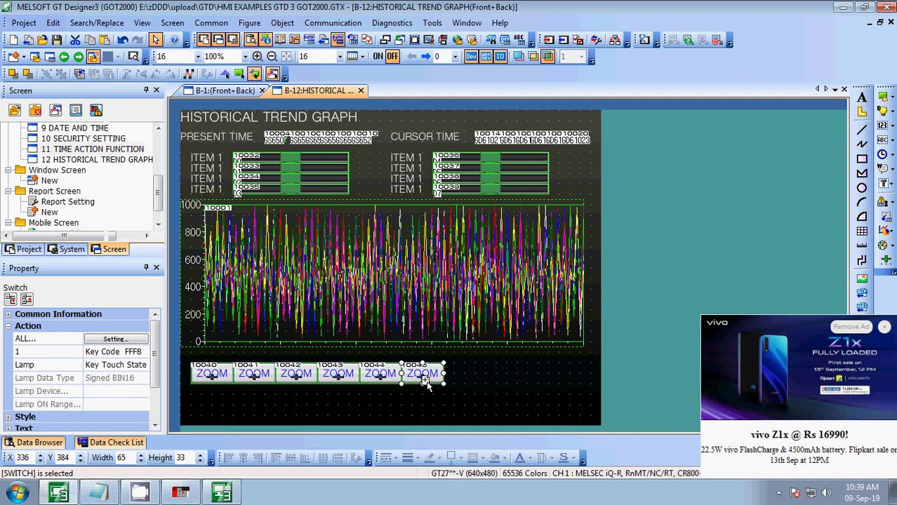
click(466, 381)
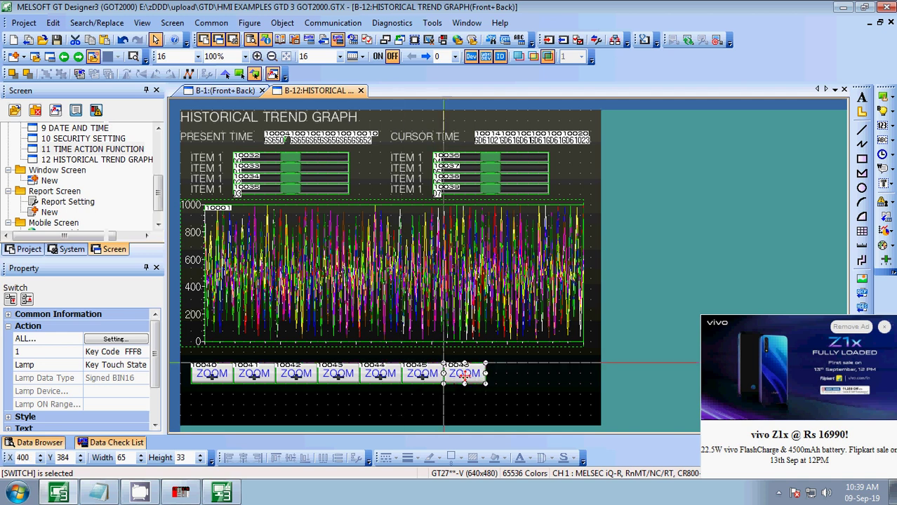
click(509, 381)
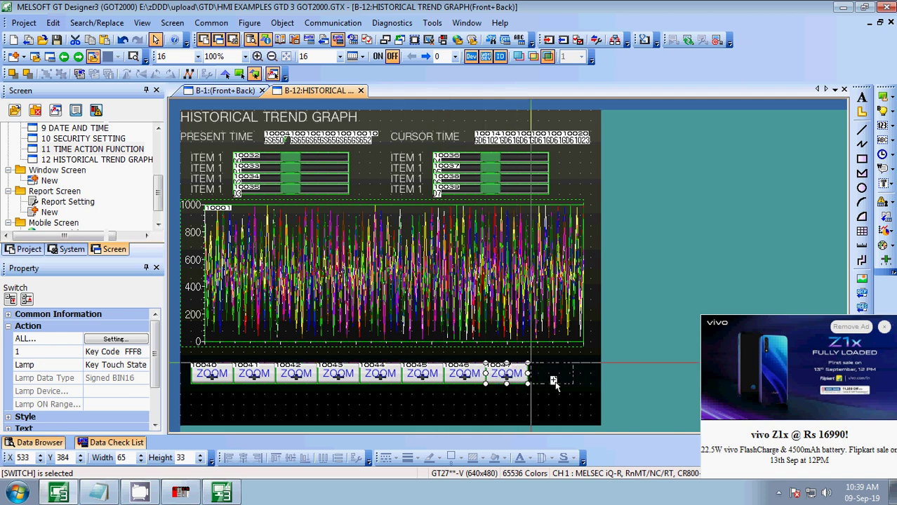
click(552, 379)
key(Escape)
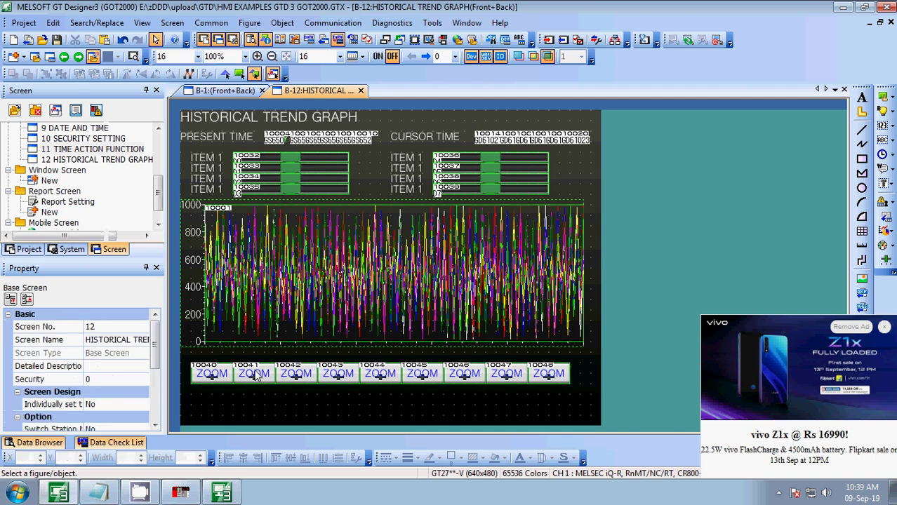
- Change the key code action of the second ZOOM switch to Time Axis Reduction
click(257, 377)
double_click(257, 377)
double_click(384, 100)
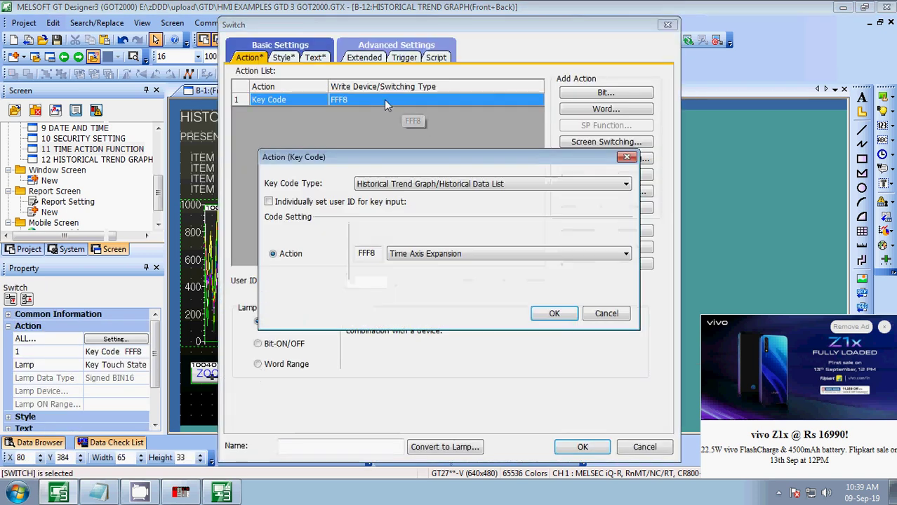
click(414, 255)
click(428, 369)
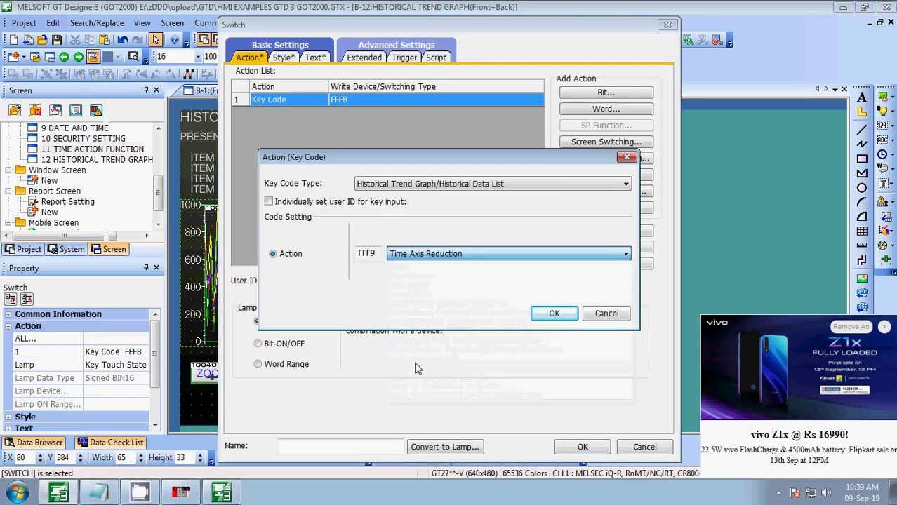
click(553, 314)
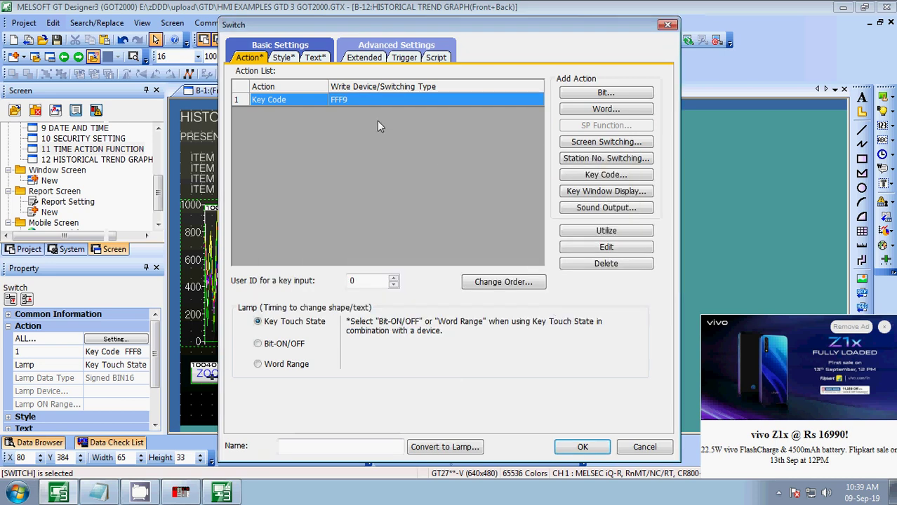
- Give the second ZOOM switch the minus icons, library images 9 for touch OFF and 10 for touch ON, and apply its settings
click(289, 60)
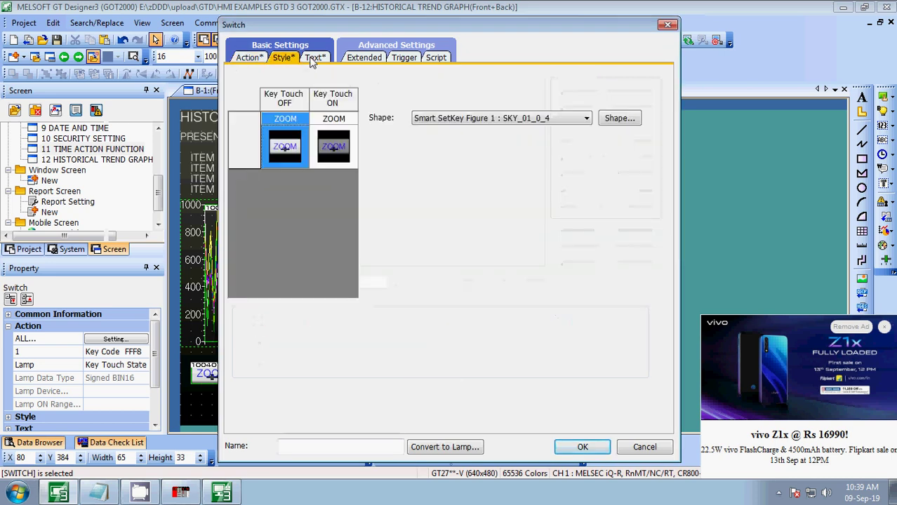
click(621, 119)
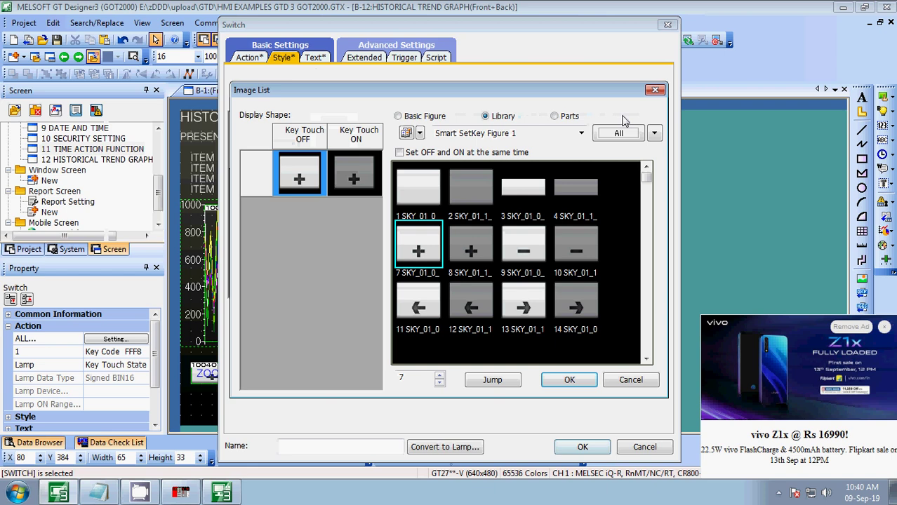
click(517, 253)
click(353, 175)
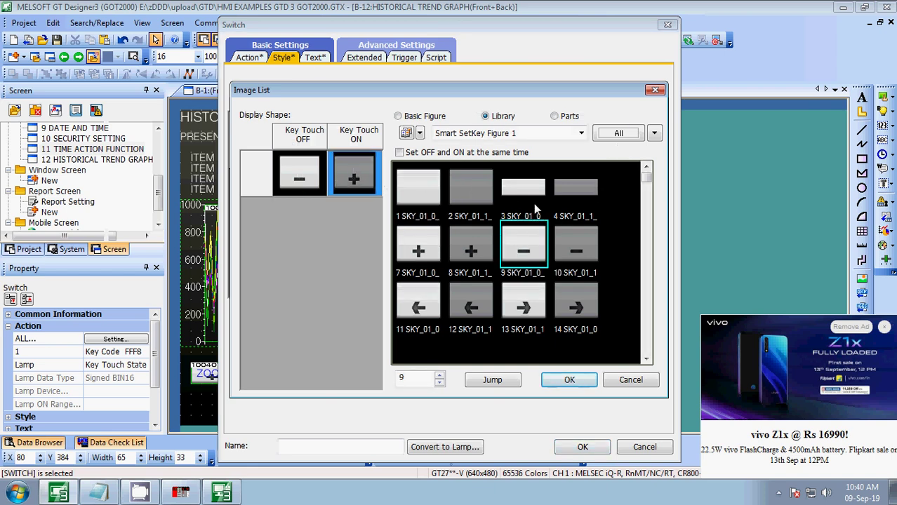
click(569, 240)
click(569, 380)
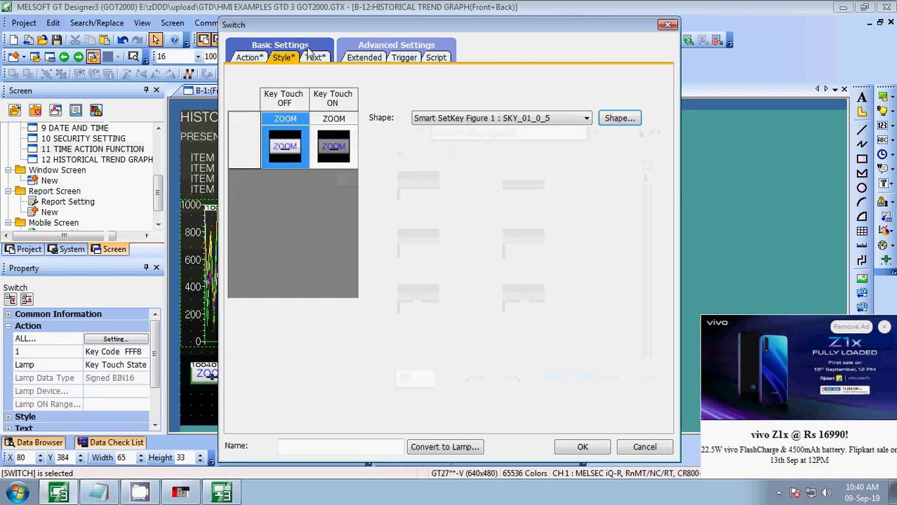
click(315, 57)
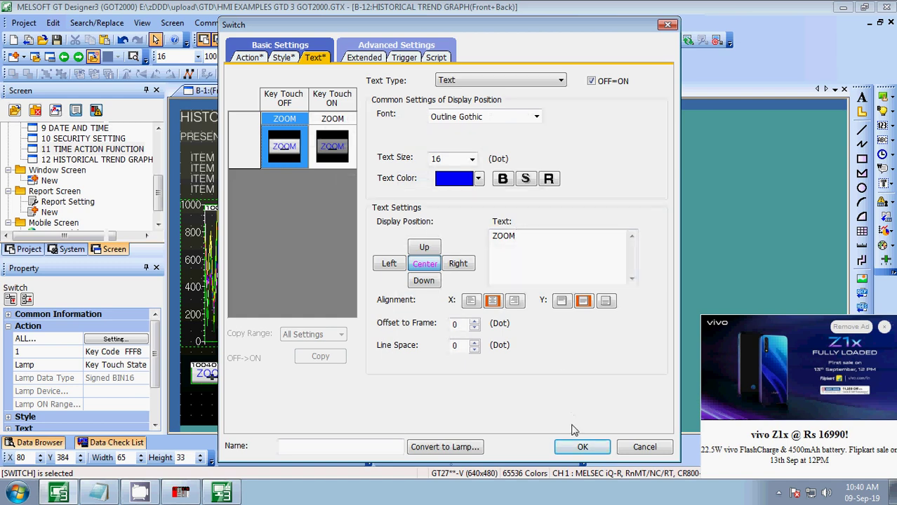
click(582, 447)
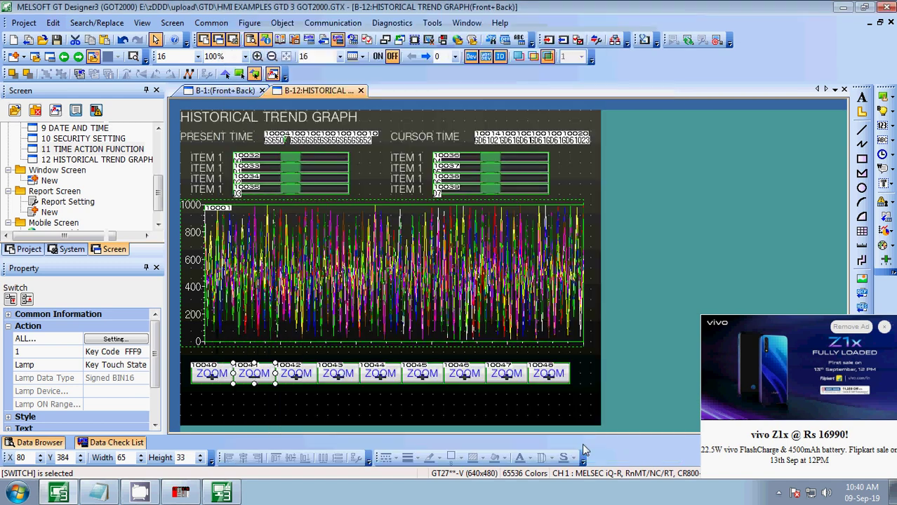
- Change the key code action of the third switch in the row to Graph Next Page Scroll/List Page Scroll Up
double_click(301, 375)
double_click(374, 102)
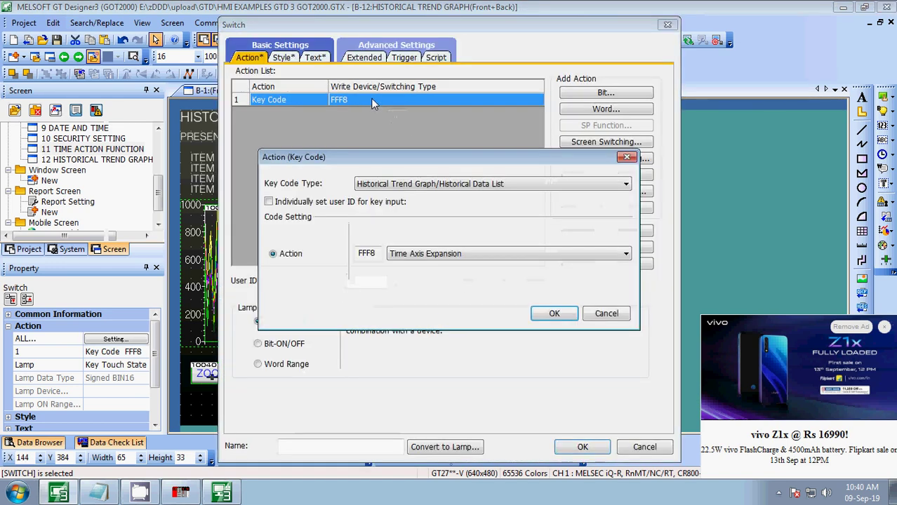
click(475, 253)
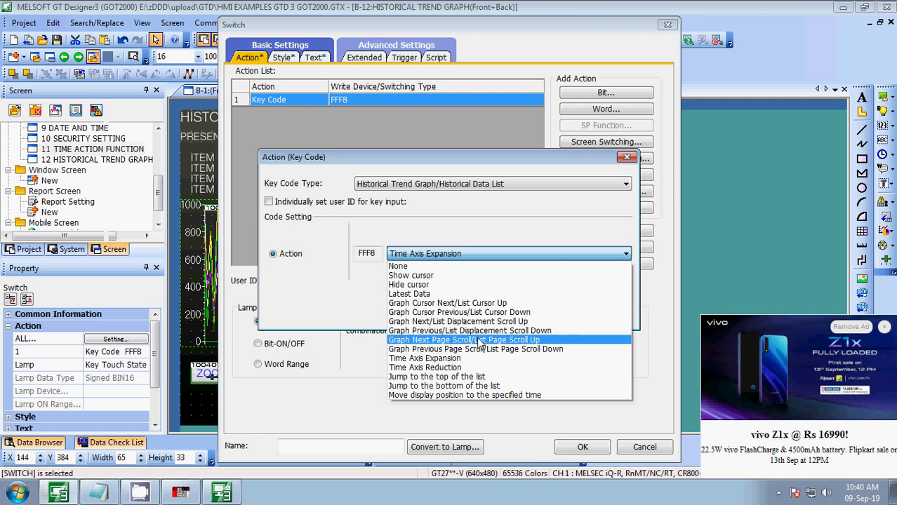
click(479, 340)
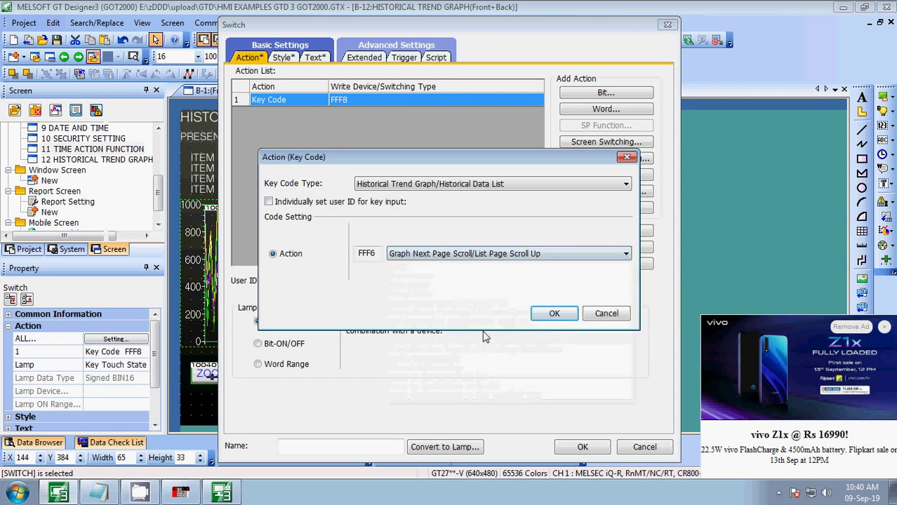
click(551, 316)
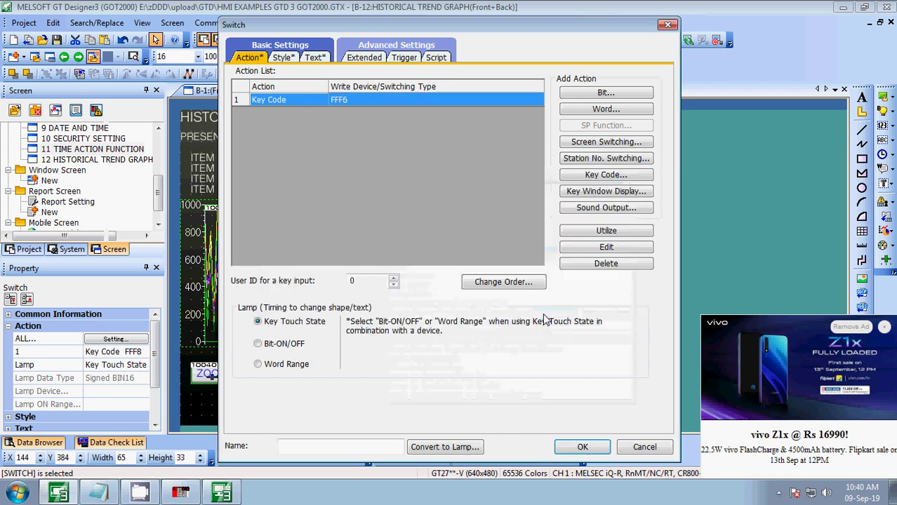
- Give the third switch the double left arrow icons, library images 19 for touch OFF and 20 for touch ON
click(292, 61)
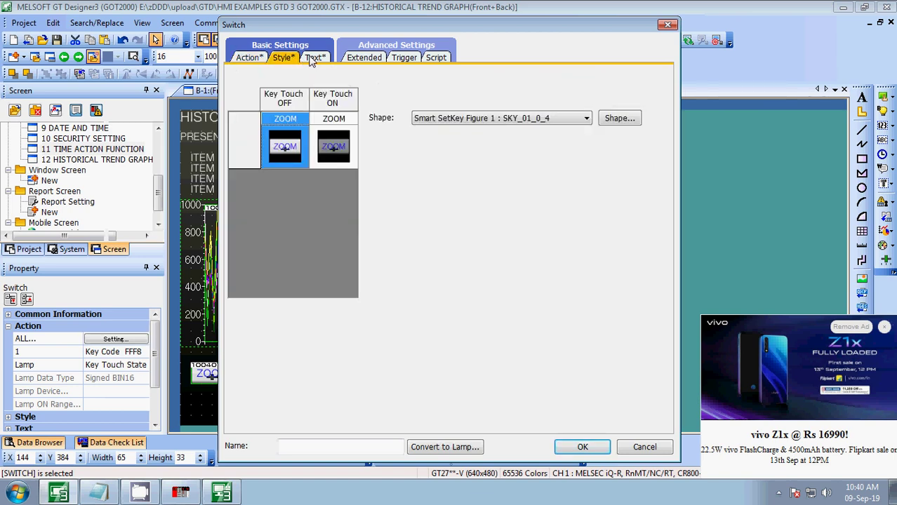
click(622, 120)
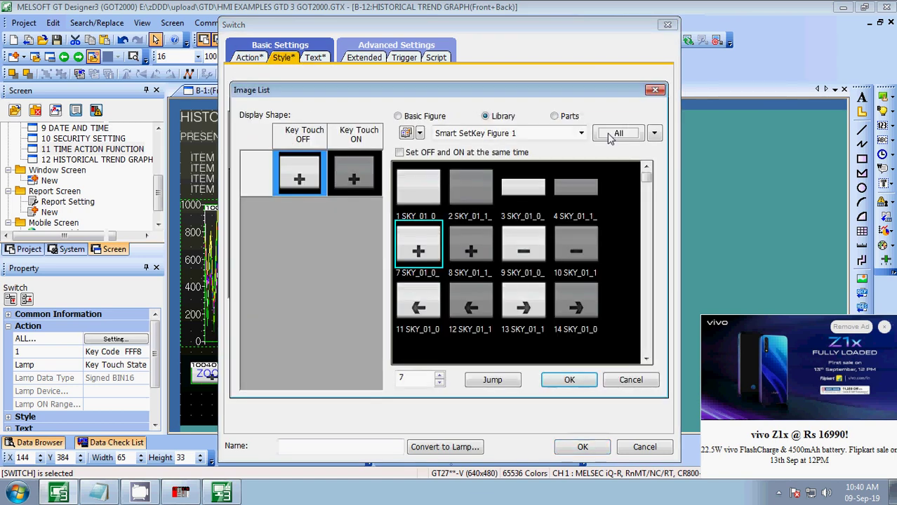
scroll(485, 295, down, 2)
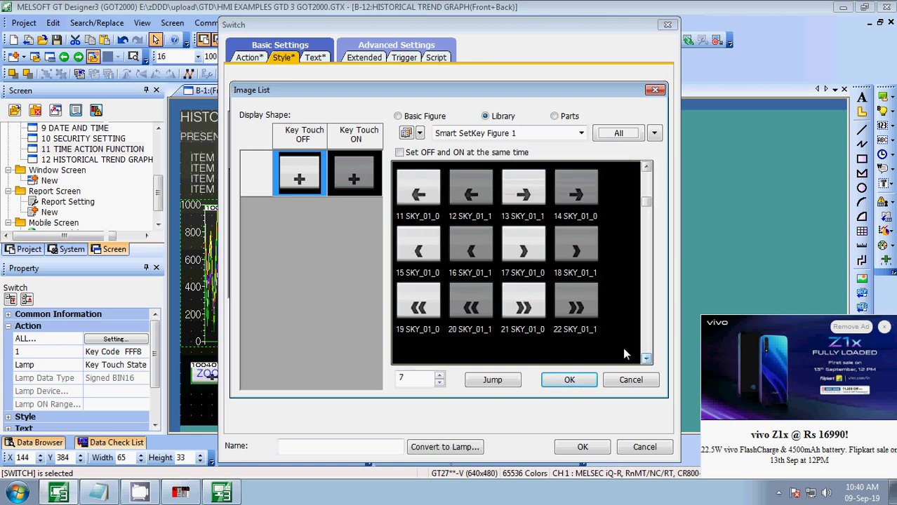
click(420, 305)
click(350, 156)
click(472, 291)
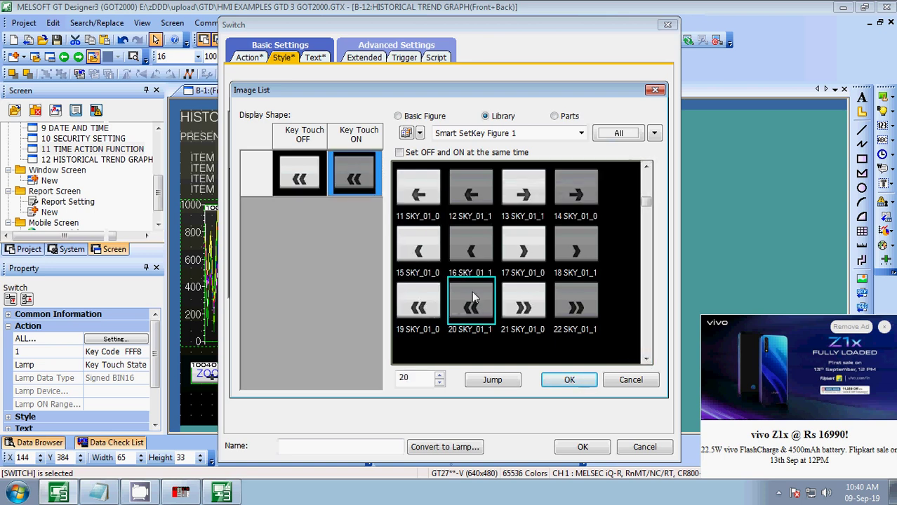
click(570, 380)
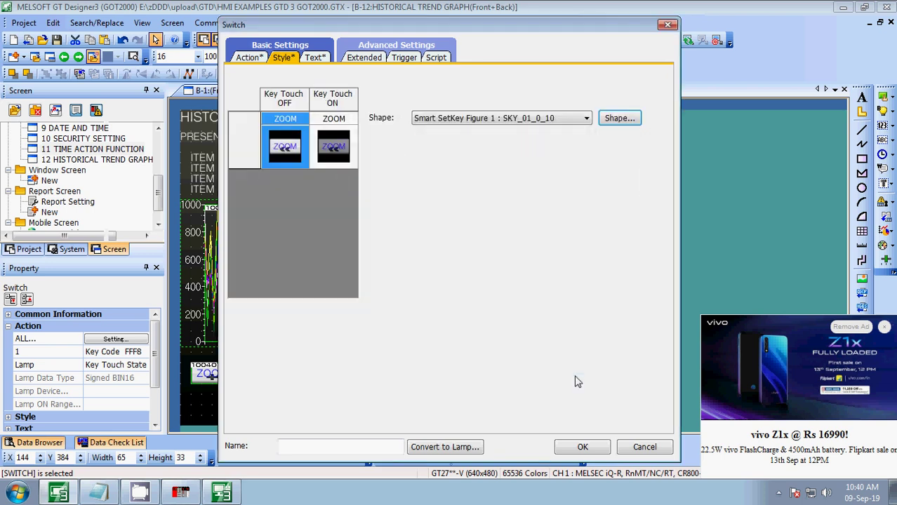
- Label the third switch PAGE and apply its settings
click(327, 59)
double_click(506, 236)
text(P)
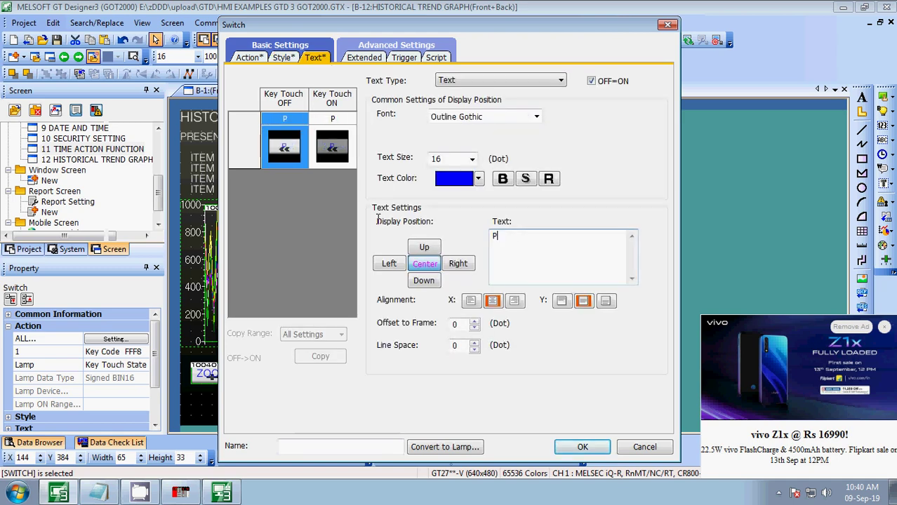
text(AGE)
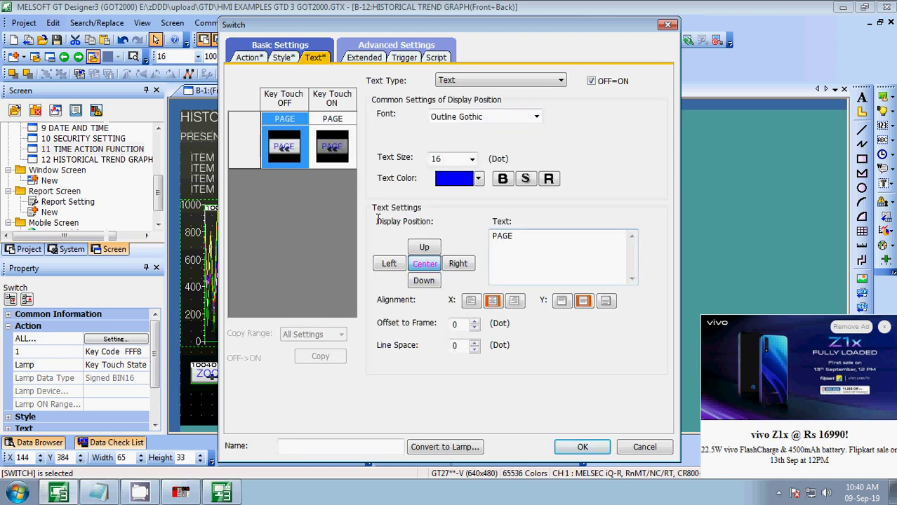
click(582, 447)
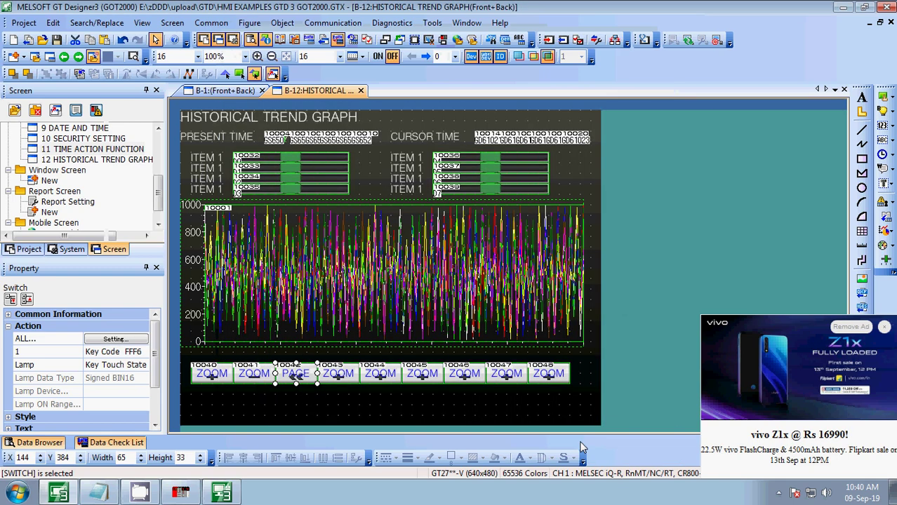
- Change the key code action of the fourth switch in the row to Graph Previous Page Scroll/List Page Scroll Down
double_click(346, 376)
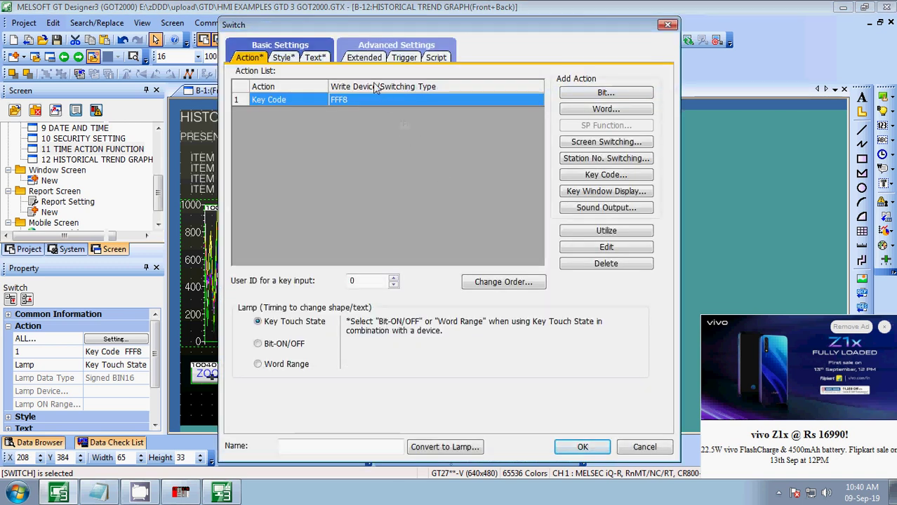
double_click(359, 102)
click(424, 254)
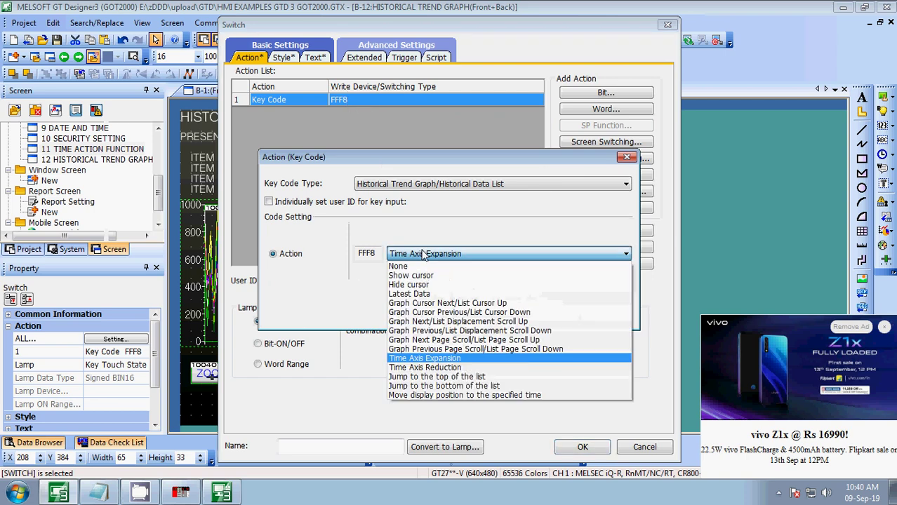
click(453, 349)
click(555, 316)
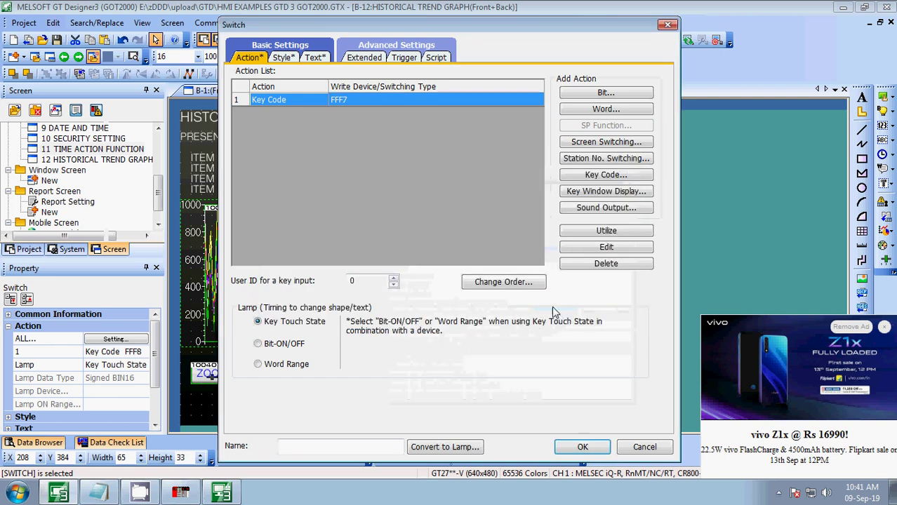
- Give the fourth switch the double right arrow icons, library images 21 for touch OFF and 22 for touch ON
click(283, 57)
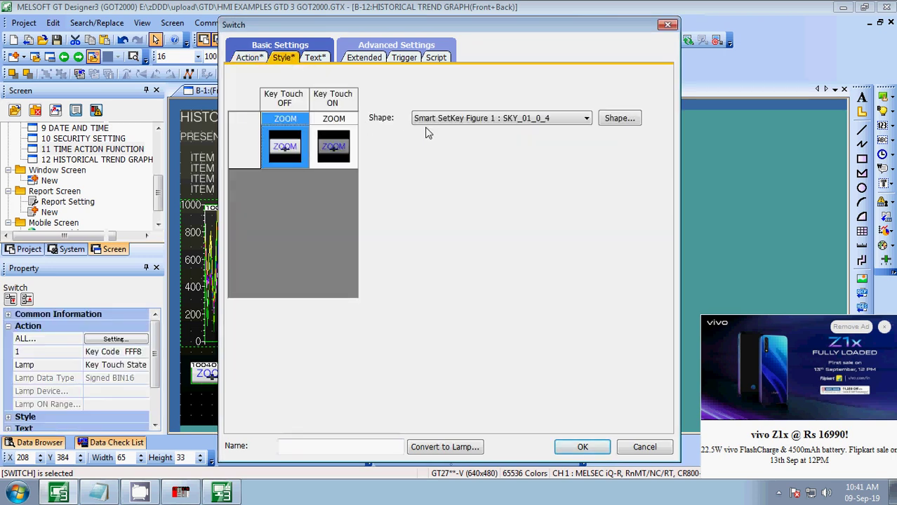
click(620, 115)
scroll(647, 356, down, 3)
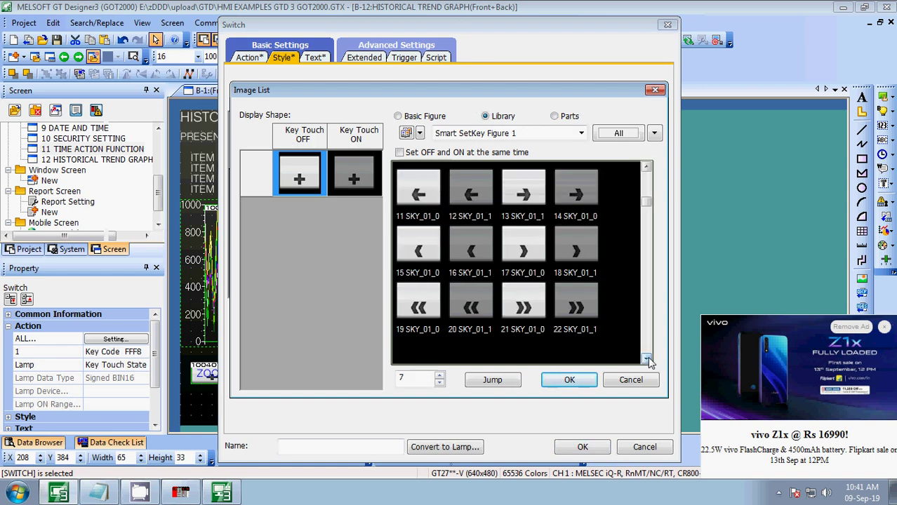
click(519, 251)
click(354, 165)
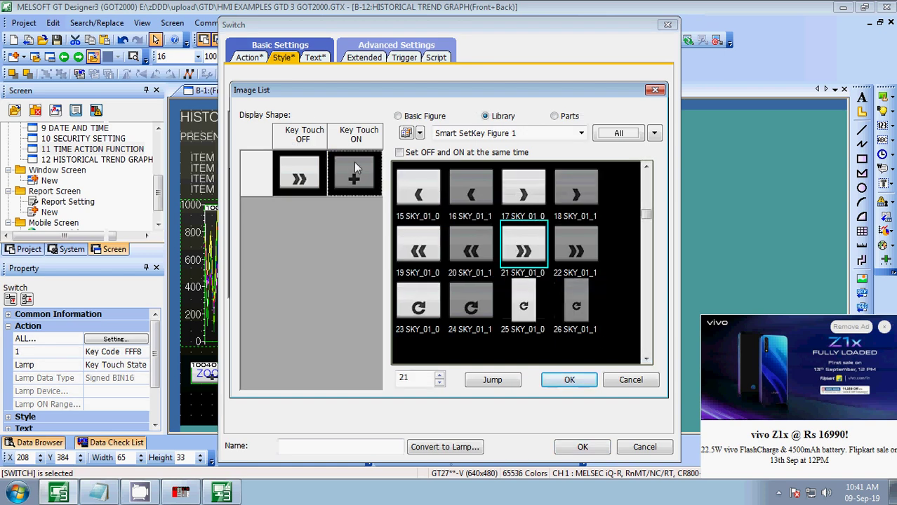
click(570, 253)
click(566, 379)
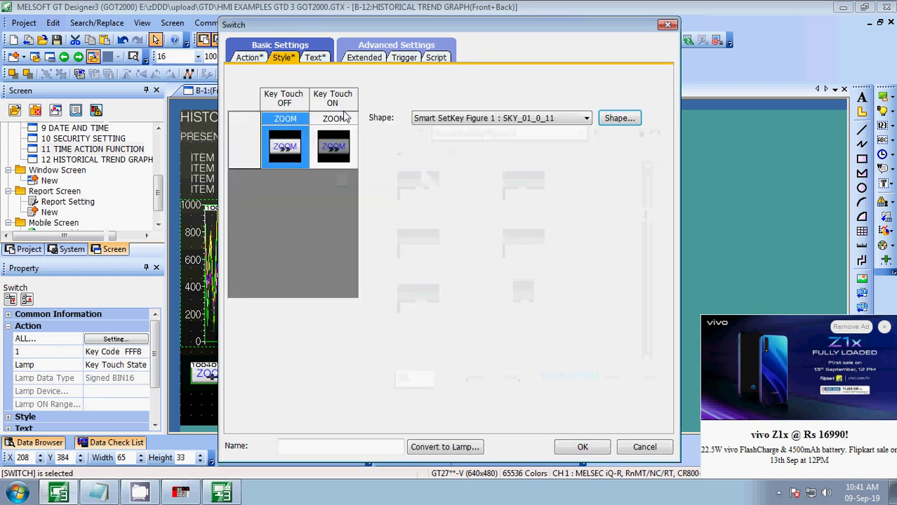
- Label the fourth switch PAGE and apply its settings
click(314, 56)
double_click(502, 236)
text(P)
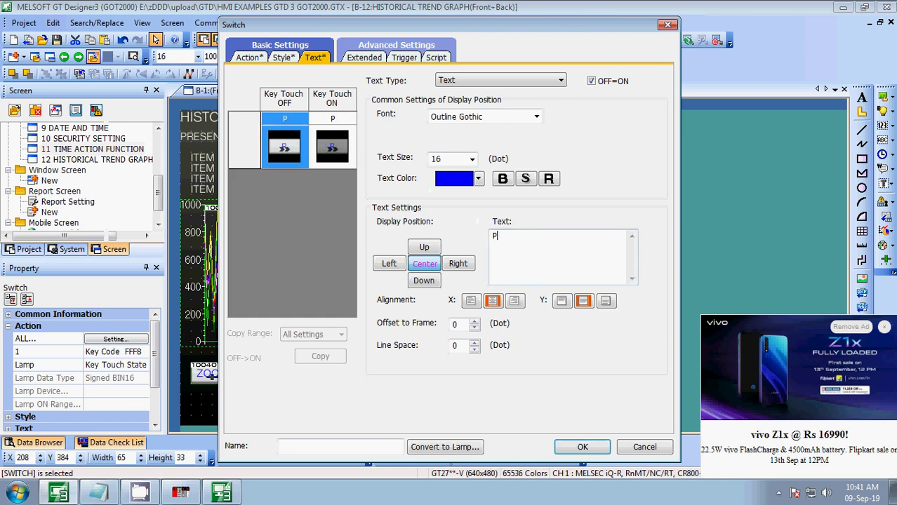
text(AGE)
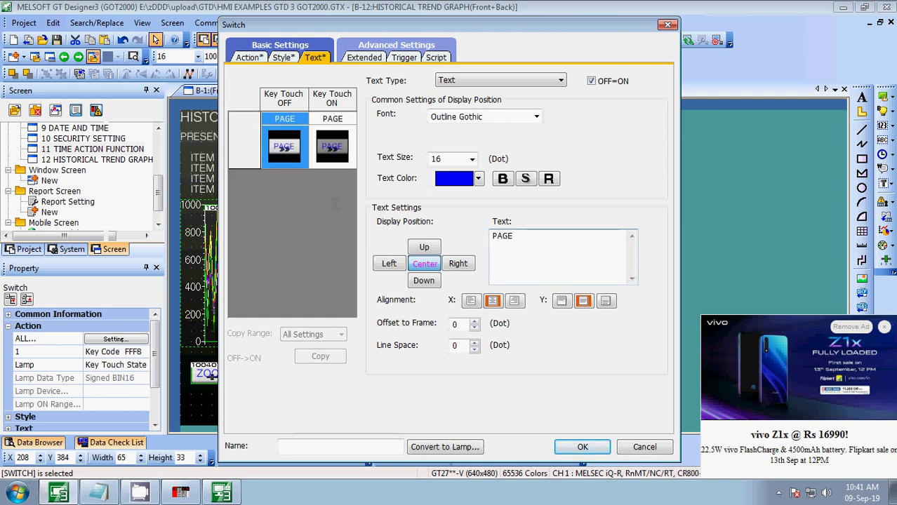
click(570, 442)
- Change the key code action of the fifth switch in the row to Graph Next/List Displacement Scroll Up
double_click(384, 381)
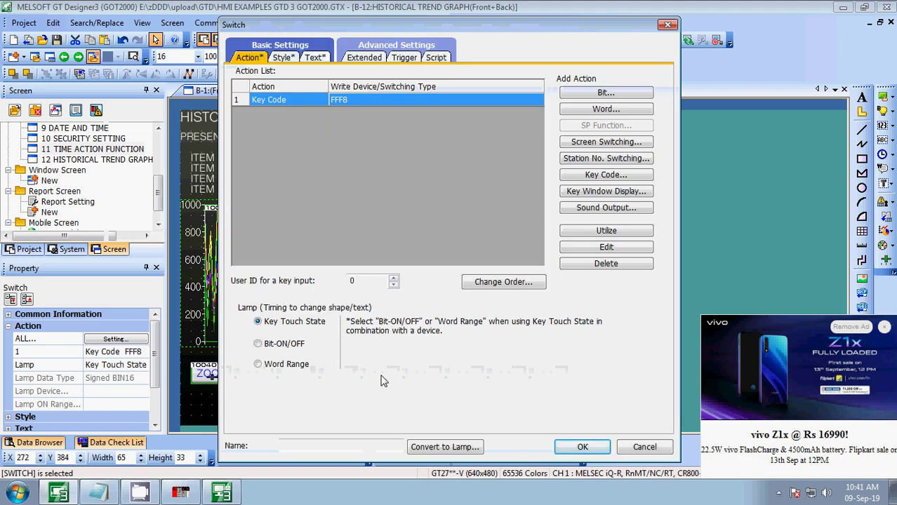
double_click(371, 101)
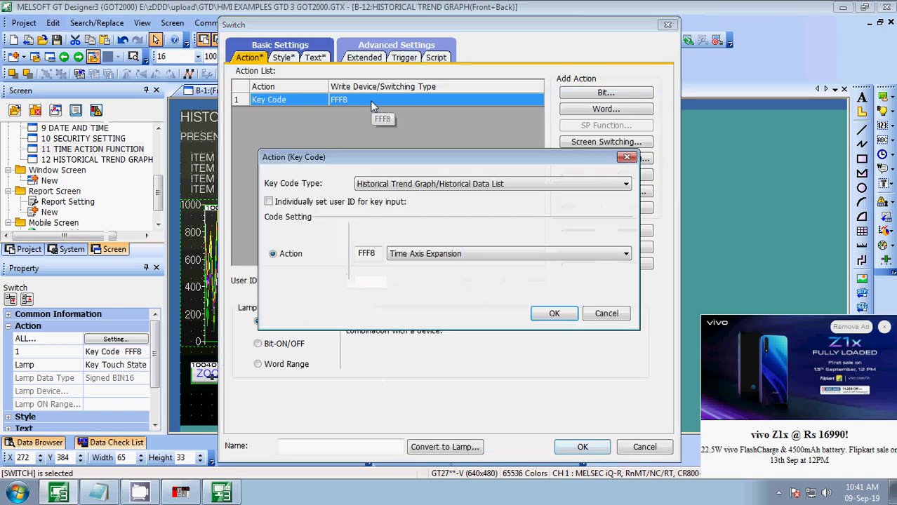
click(482, 260)
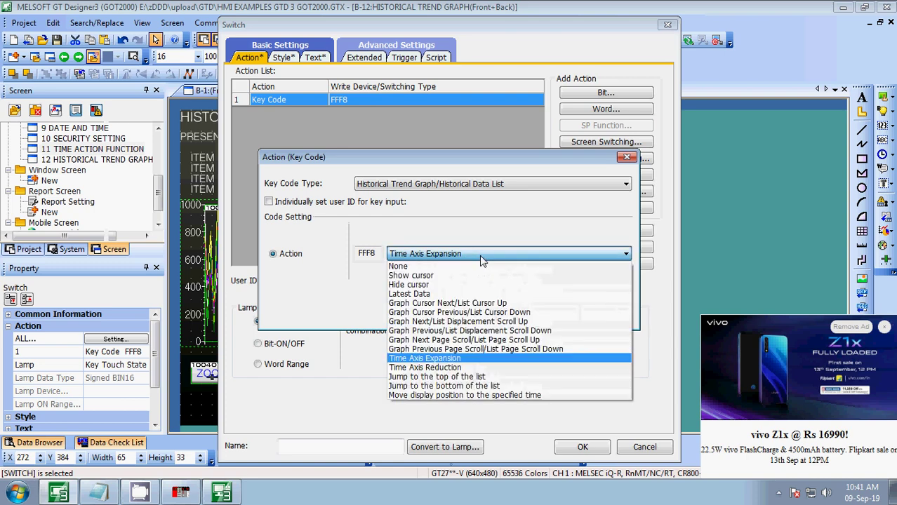
click(466, 322)
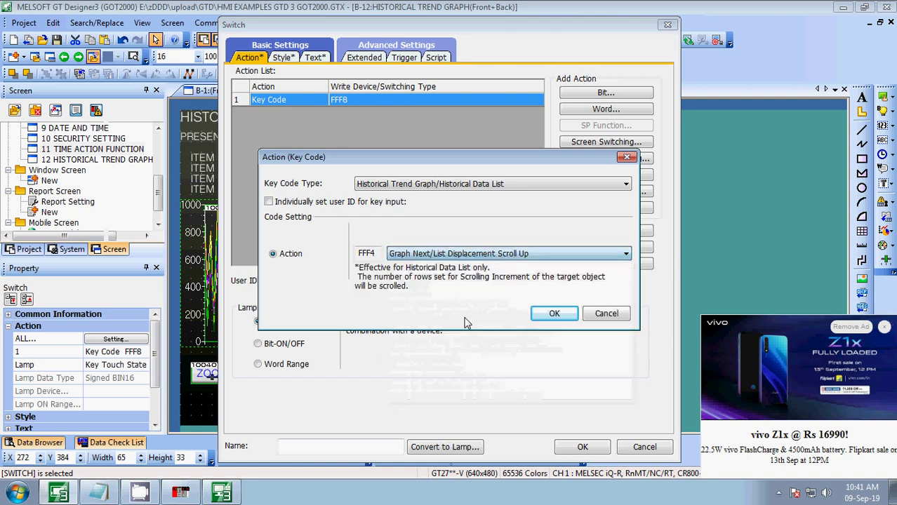
click(539, 313)
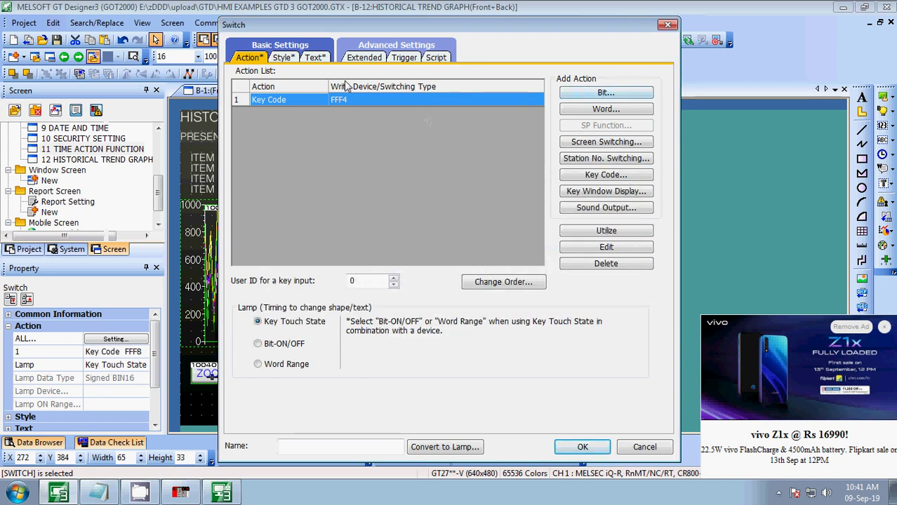
- Replace the label text of the fifth switch with SCROLL
click(288, 58)
click(315, 58)
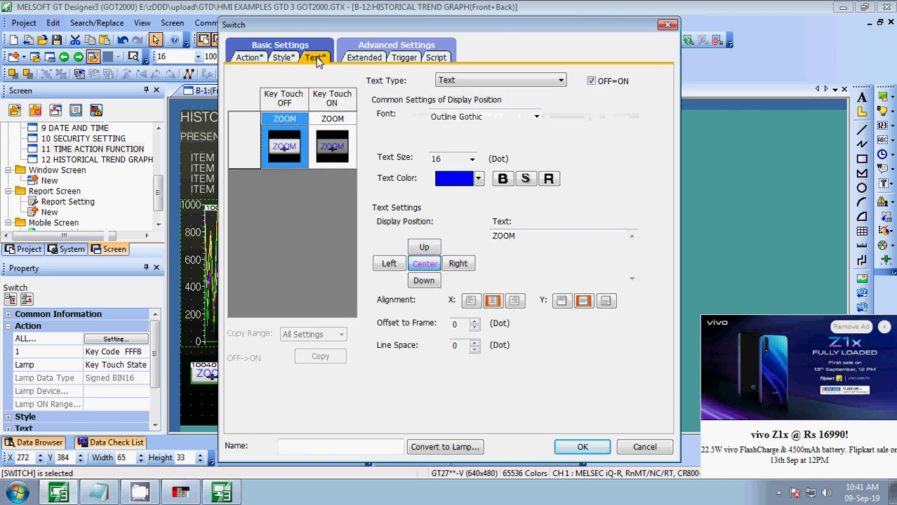
text(SCROLL)
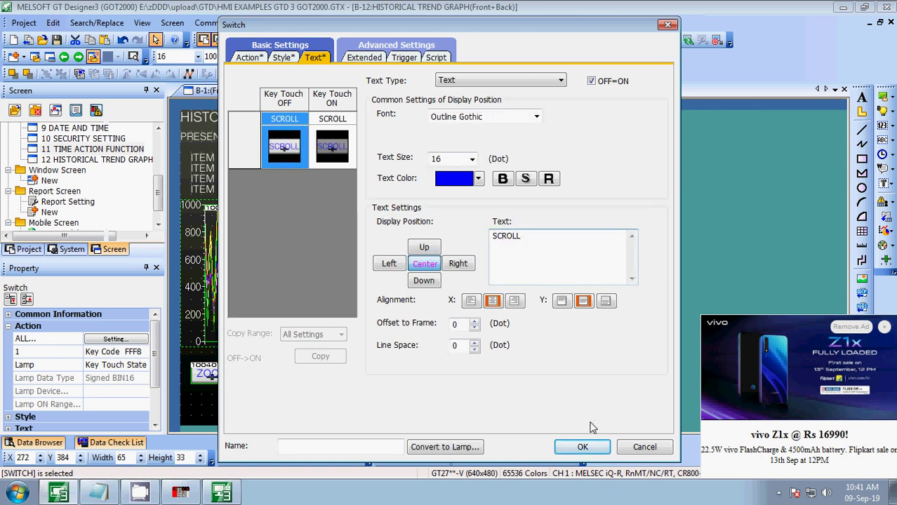
- Give the fifth switch the single left arrow icons, library images 15 for touch OFF and 16 for touch ON, and apply its settings
click(282, 57)
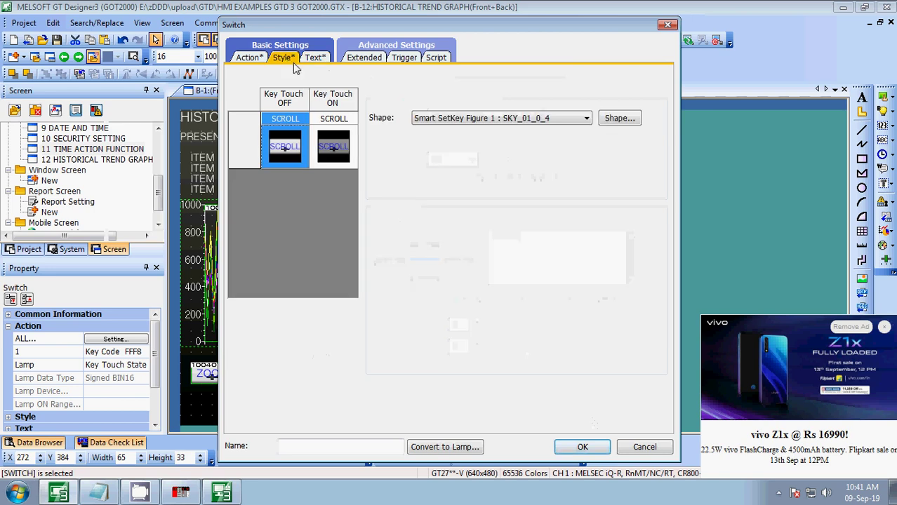
click(617, 119)
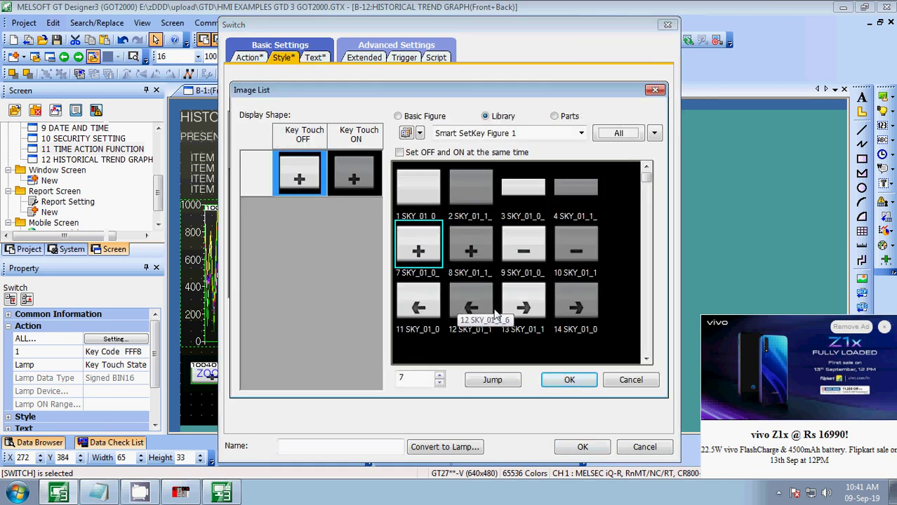
scroll(637, 351, down, 2)
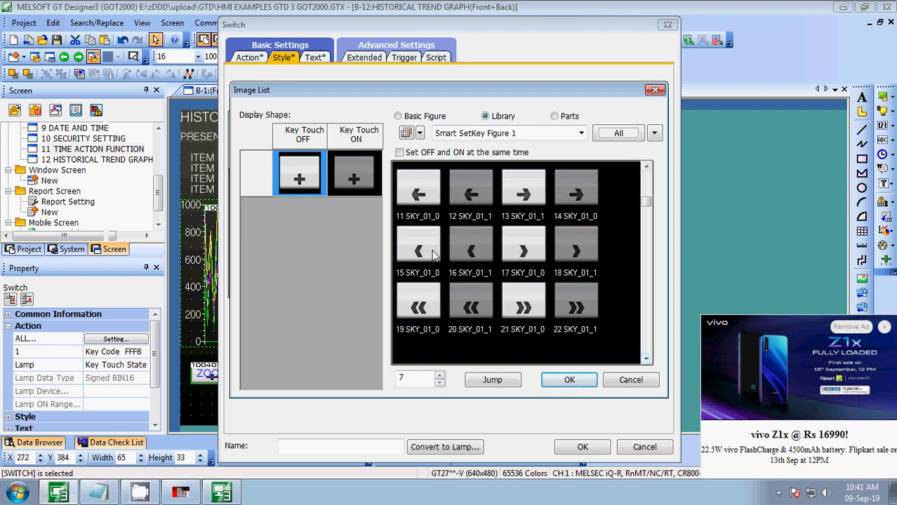
click(420, 247)
click(359, 167)
click(467, 242)
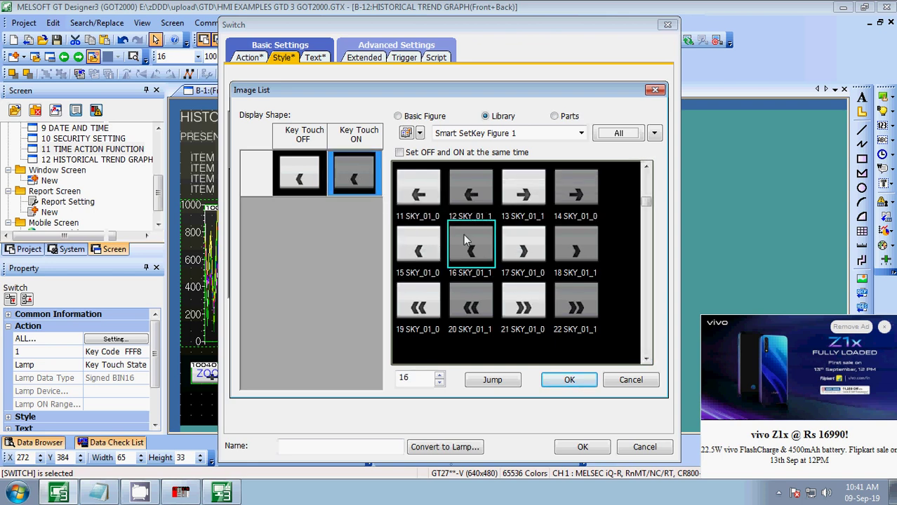
click(569, 380)
click(582, 447)
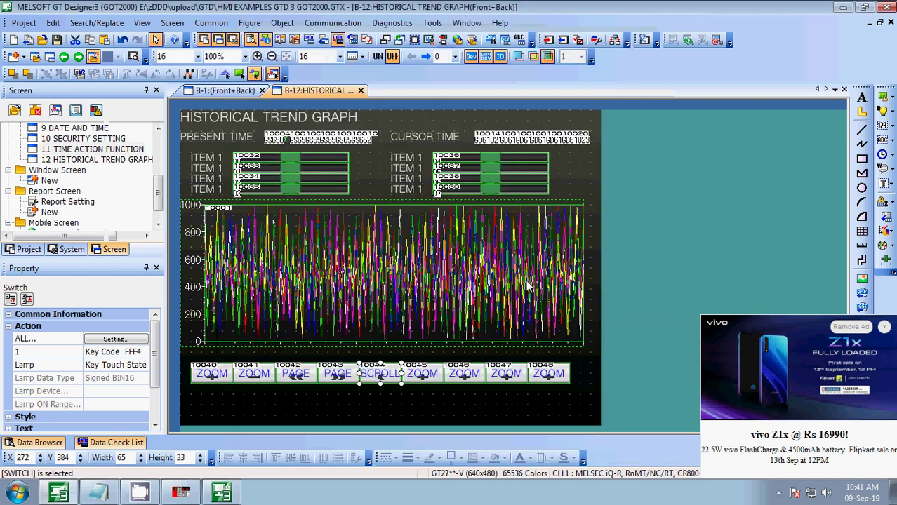
- Change the key code action of the sixth switch in the row to Graph Previous/List Displacement Scroll Down
click(398, 381)
double_click(418, 376)
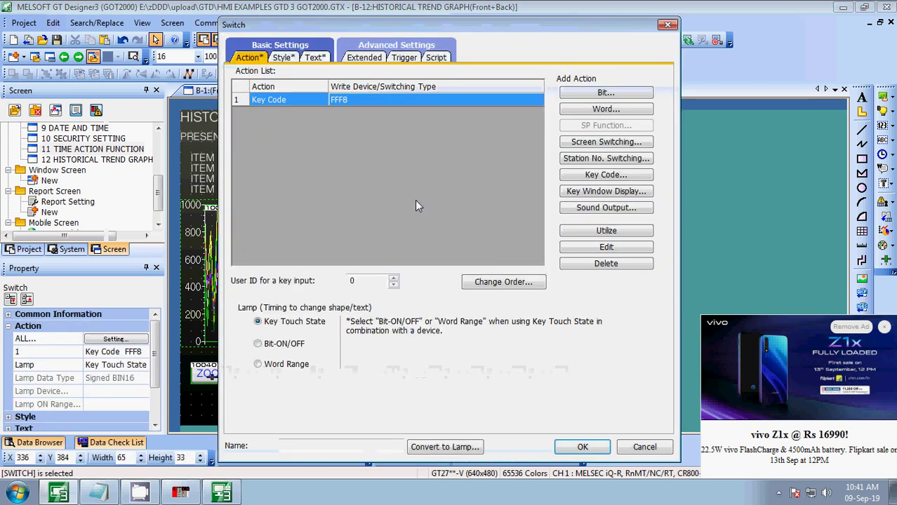
double_click(370, 100)
click(414, 254)
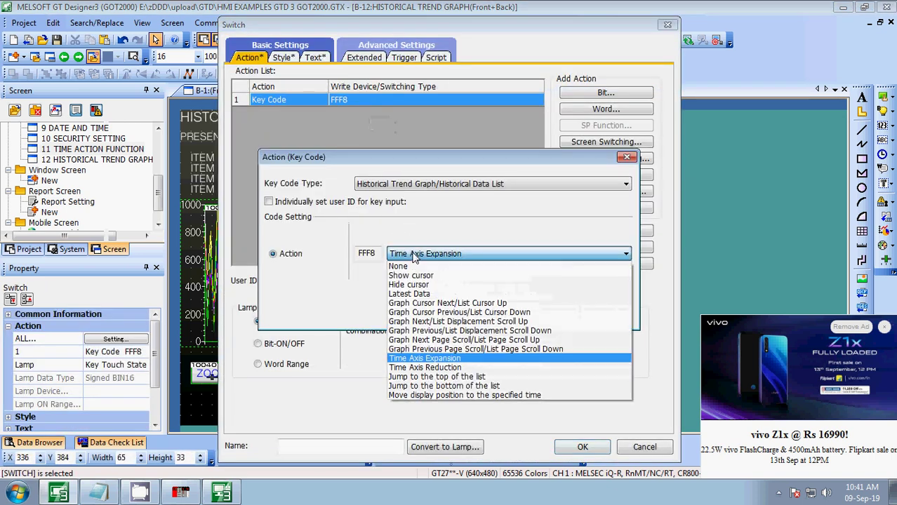
click(419, 340)
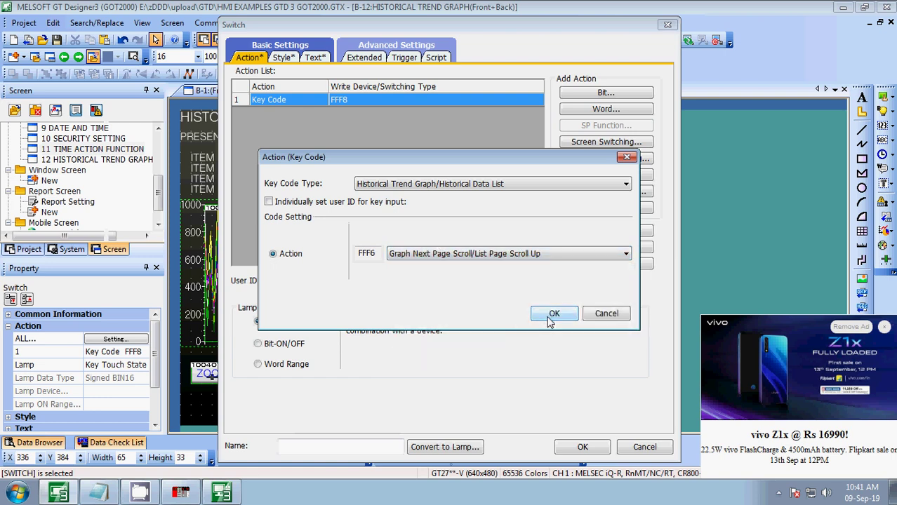
click(533, 253)
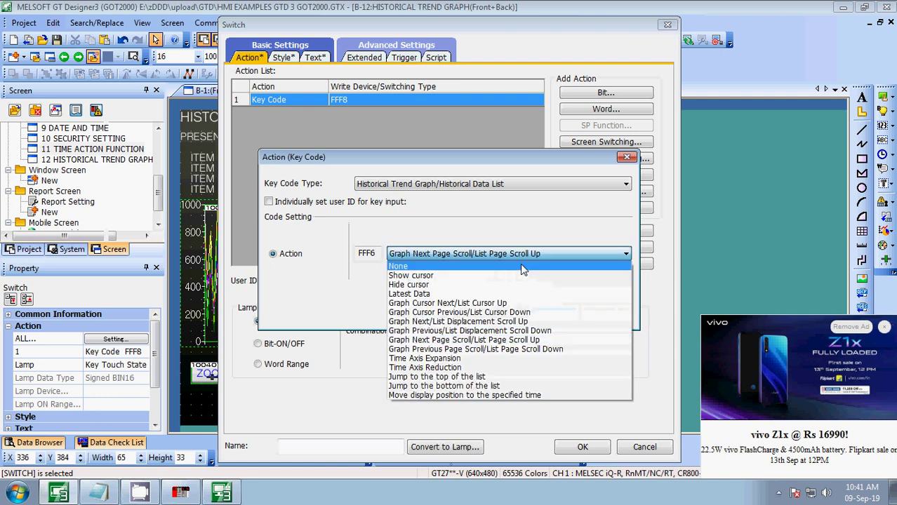
click(508, 331)
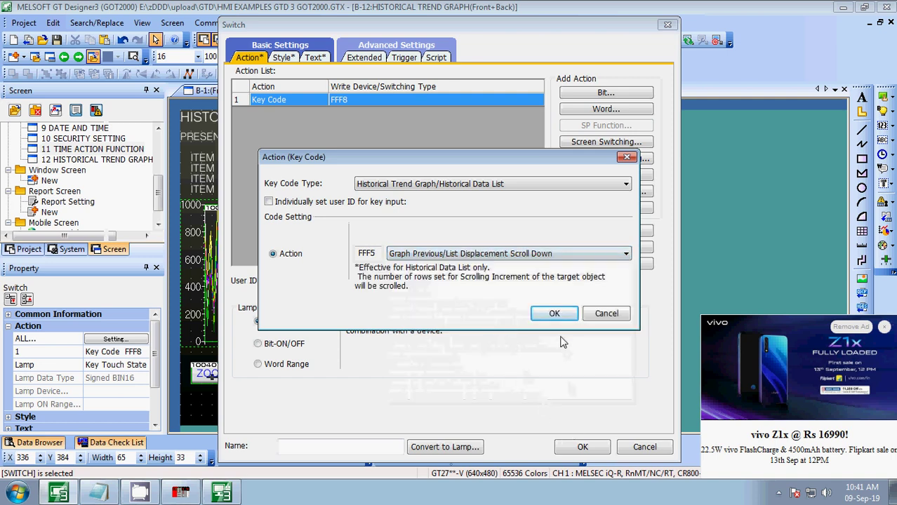
click(554, 314)
- Replace the label text of the sixth switch with SCROLL
click(315, 57)
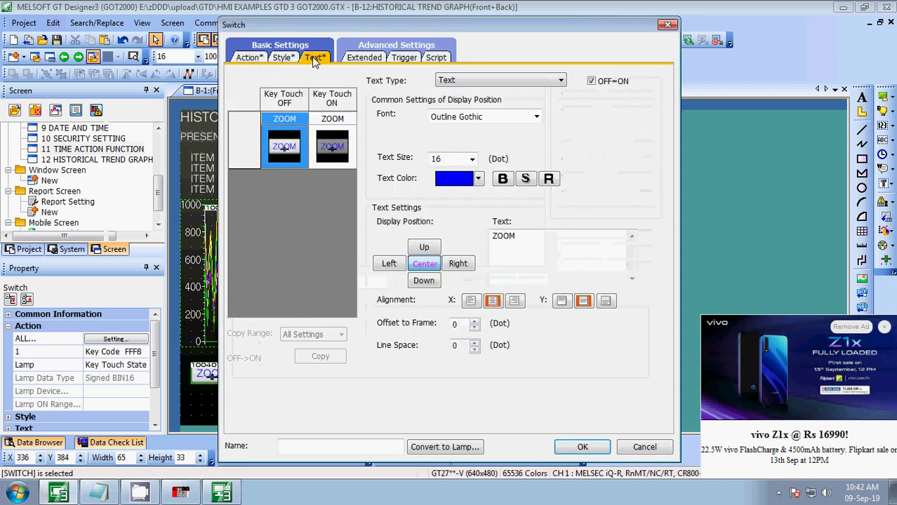
click(528, 240)
double_click(503, 235)
key(BackSpace)
text(S)
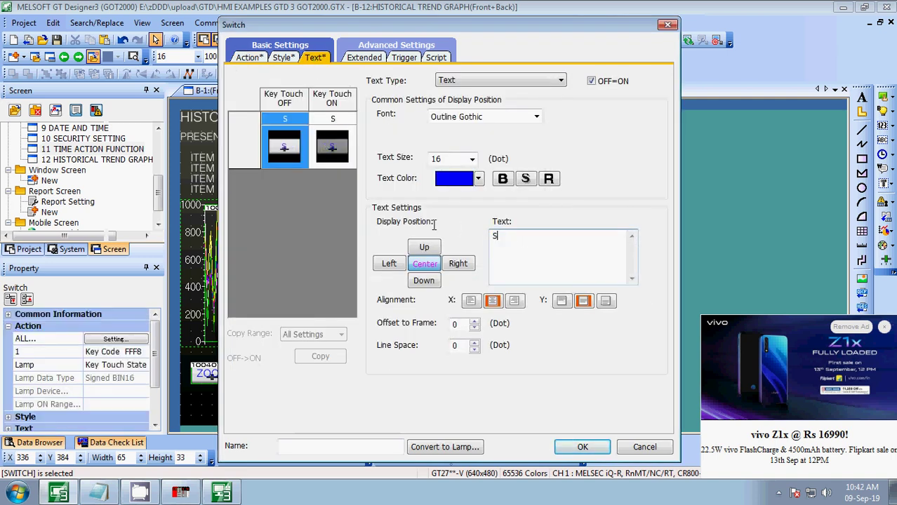
text(CROLL)
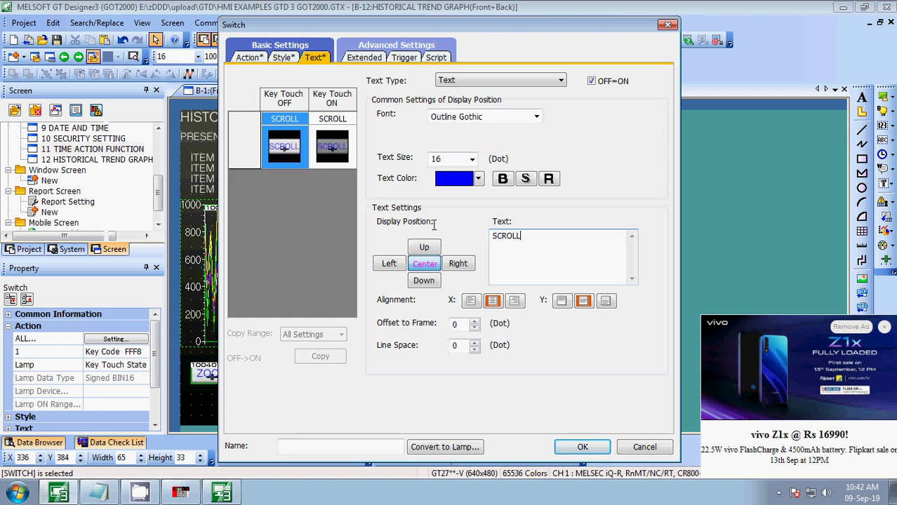
- Give the sixth switch the single right arrow icons, library images 17 for touch OFF and 18 for touch ON, and apply its settings
click(284, 58)
click(618, 118)
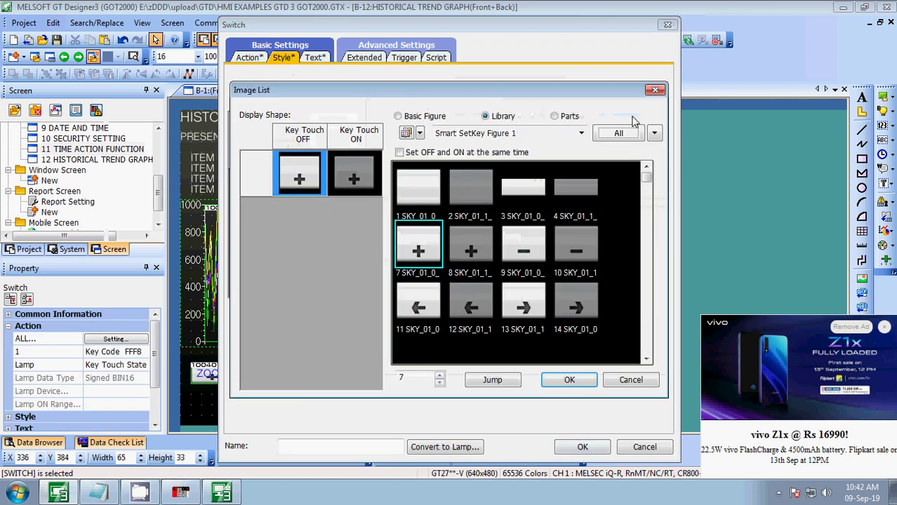
click(646, 359)
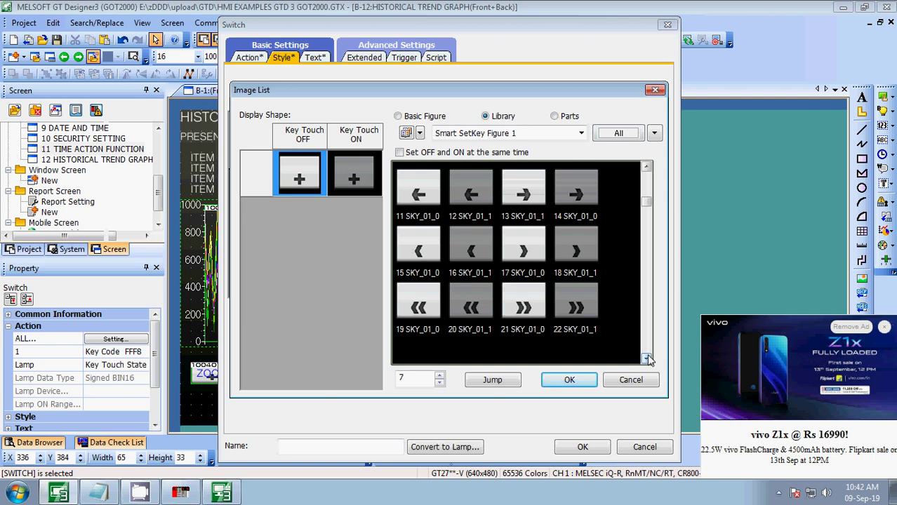
click(524, 251)
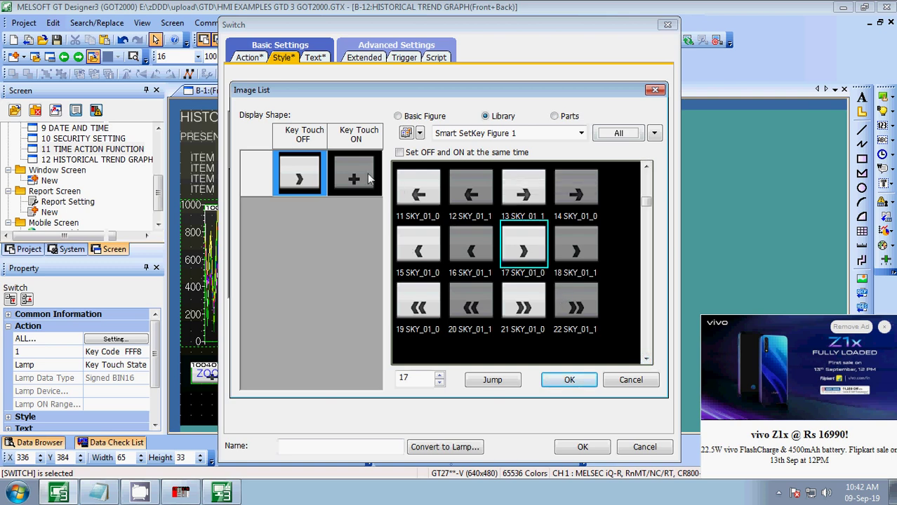
click(366, 177)
click(559, 236)
click(565, 383)
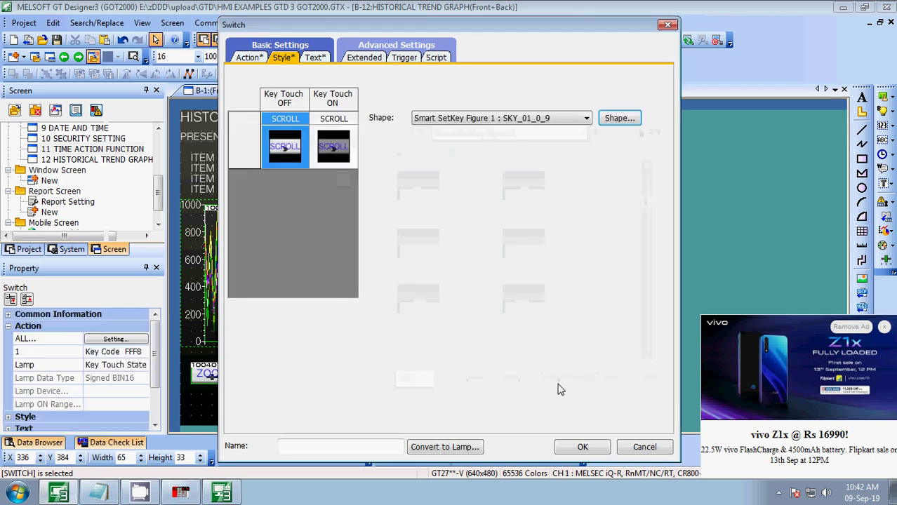
click(582, 446)
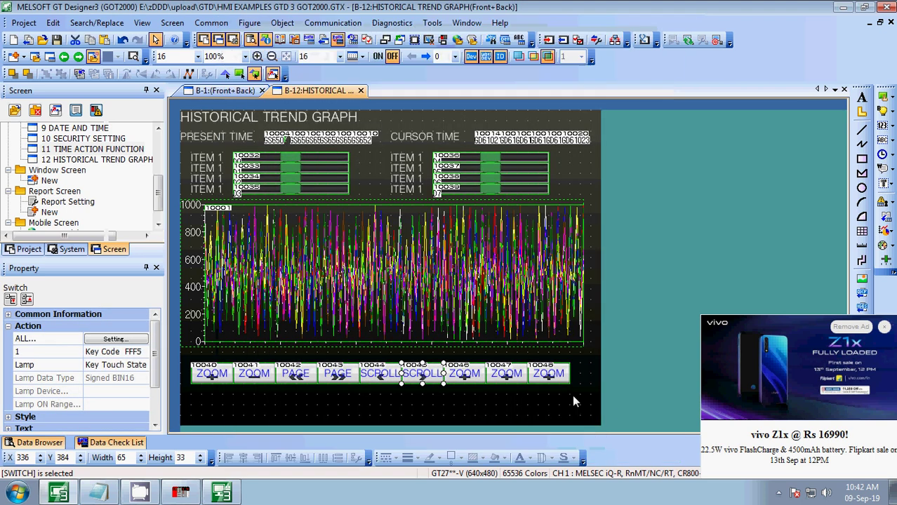
- Change the key code action of the seventh switch in the row to Show cursor
double_click(470, 380)
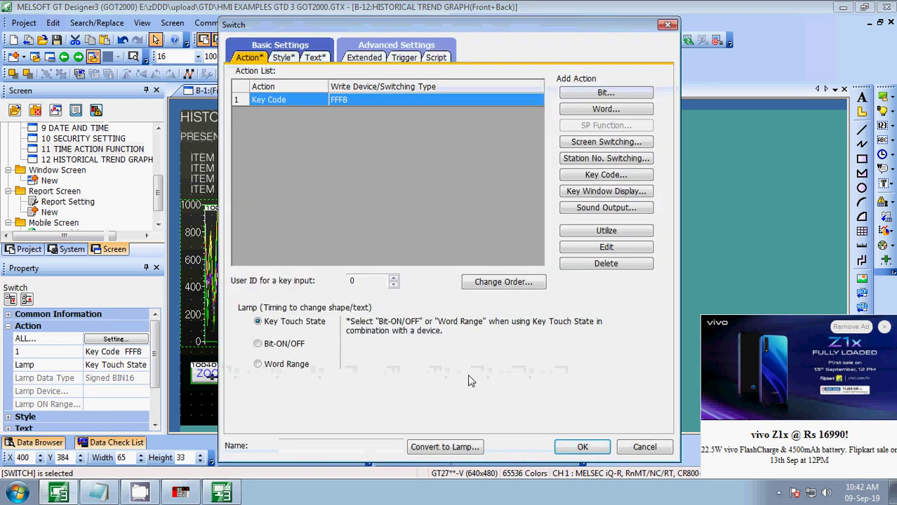
double_click(423, 103)
click(450, 254)
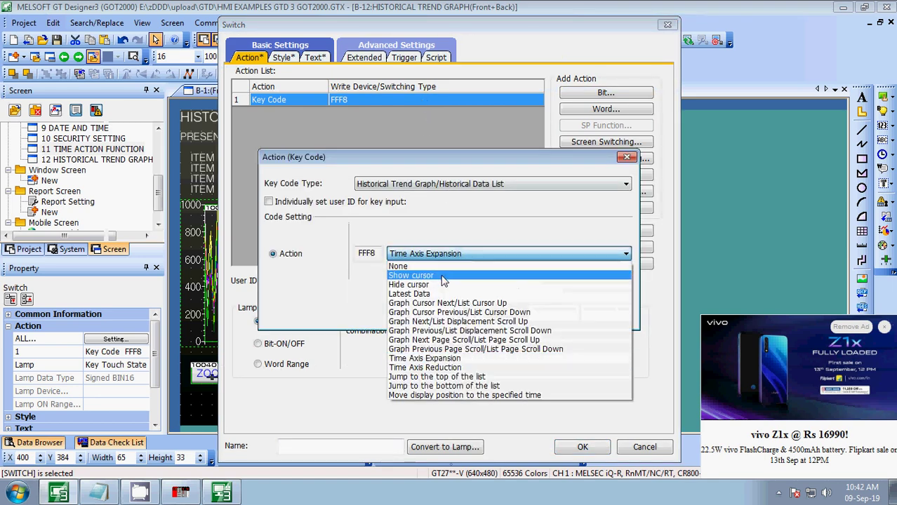
click(442, 278)
click(550, 314)
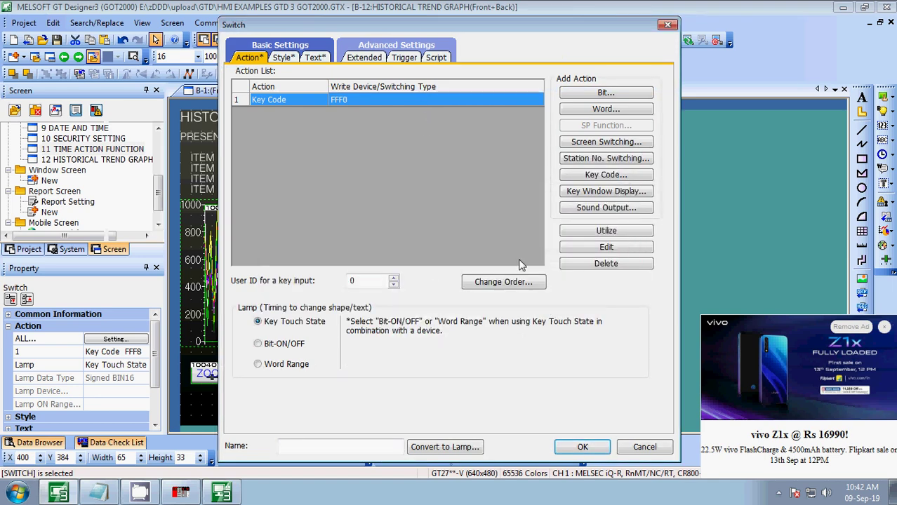
- Give the seventh switch the left arrow icons with a shaft, library images 11 for touch OFF and 12 for touch ON
click(285, 59)
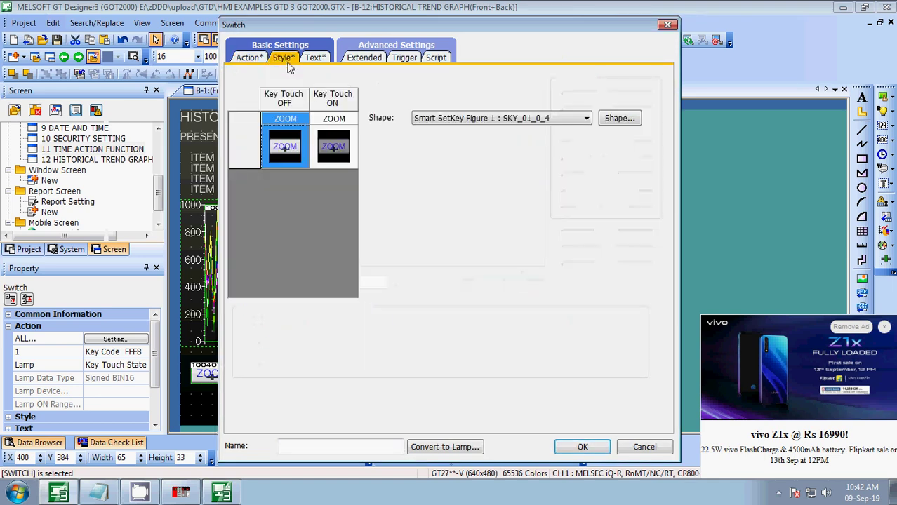
click(620, 118)
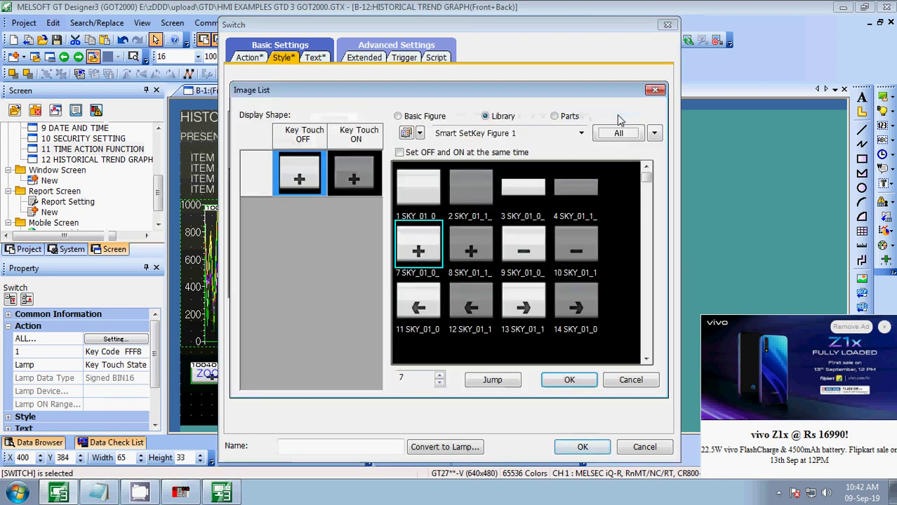
click(430, 306)
click(372, 189)
click(472, 288)
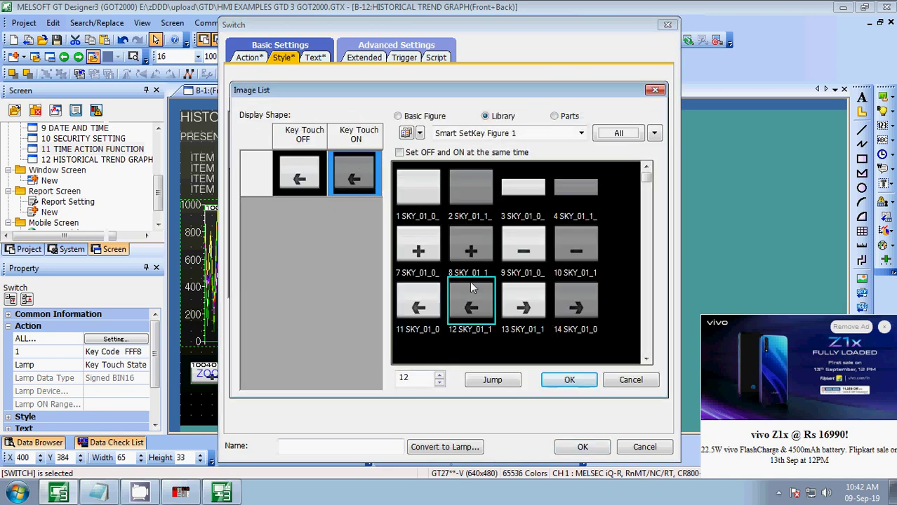
click(565, 380)
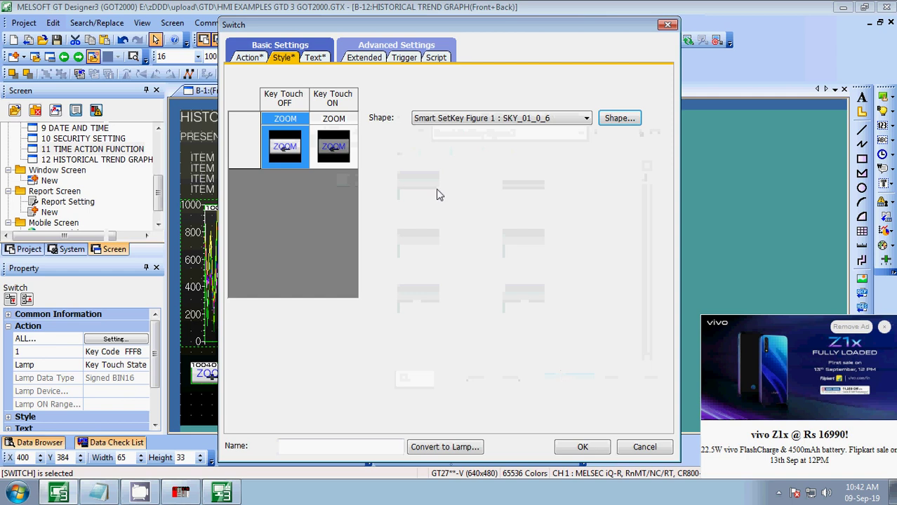
- Label the seventh switch CURSOR and apply its settings
click(315, 58)
key(BackSpace)
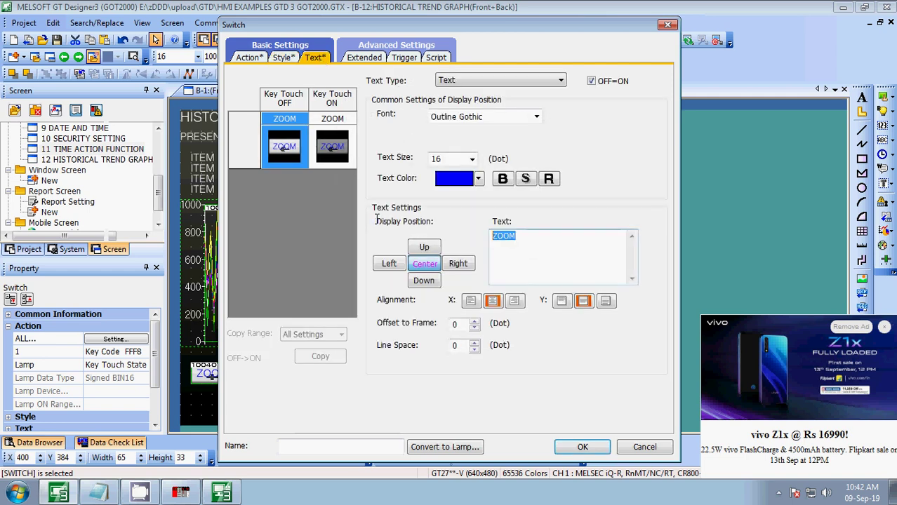
text(CURSOR)
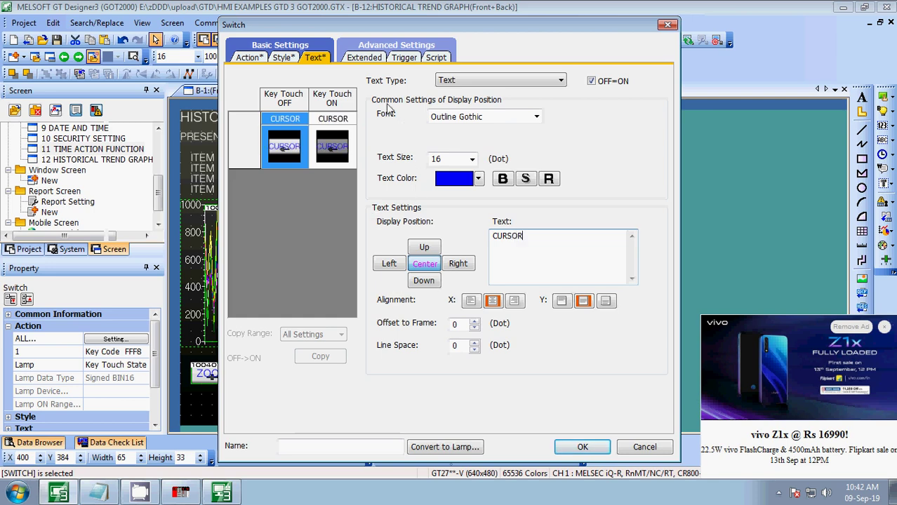
click(583, 448)
- Replace the label text of the eighth switch in the row with CURSOR
double_click(510, 377)
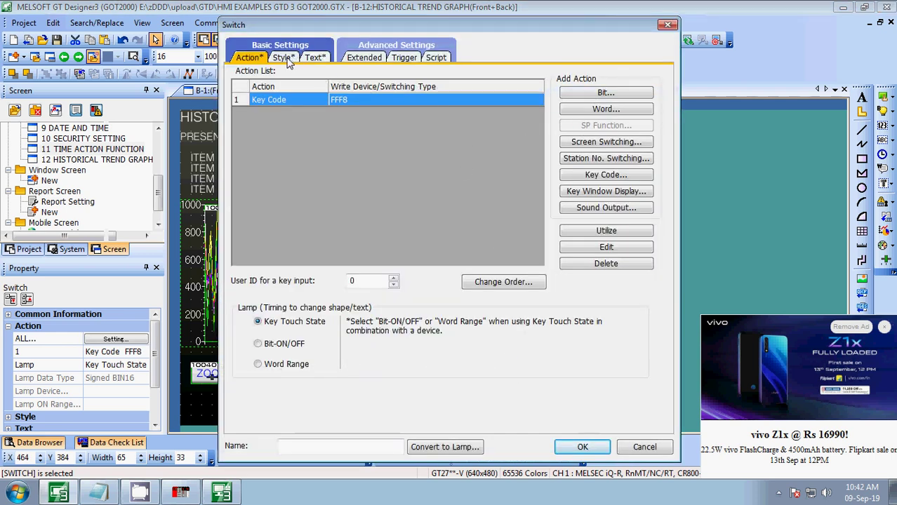
click(314, 56)
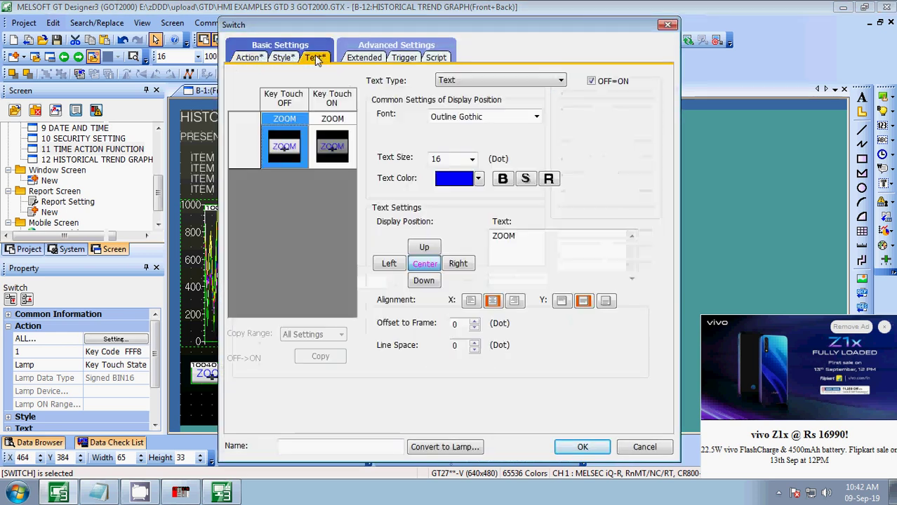
click(533, 238)
drag(537, 237, 373, 207)
text(CU)
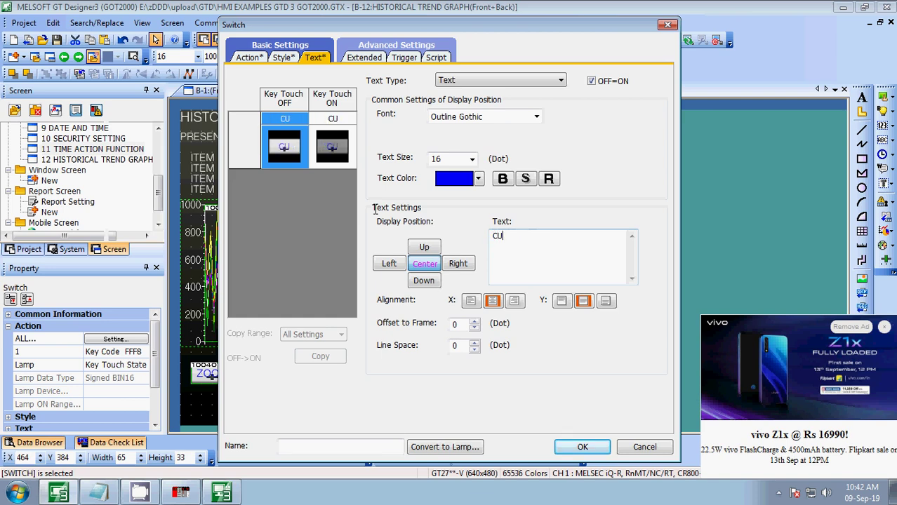
text(RSOR)
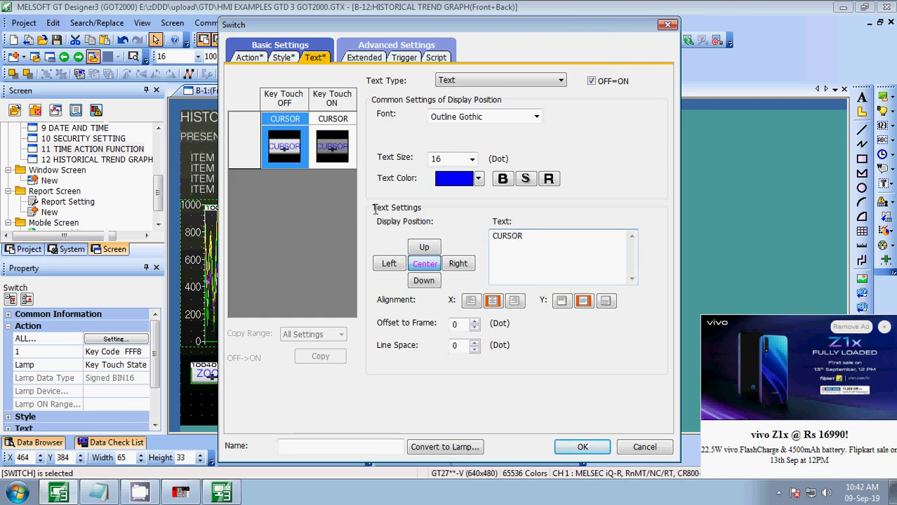
- Give the eighth switch the right arrow icons with a shaft, library images 13 for touch OFF and 14 for touch ON
click(284, 57)
click(621, 120)
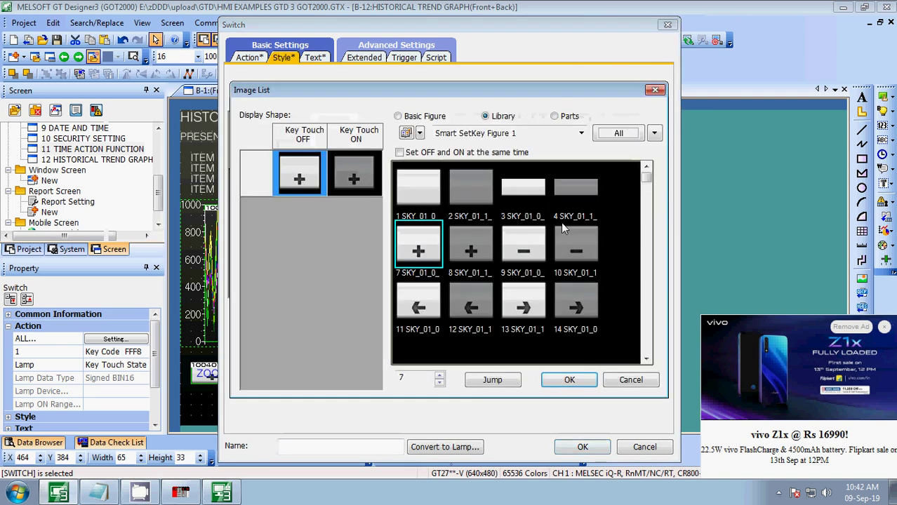
click(512, 311)
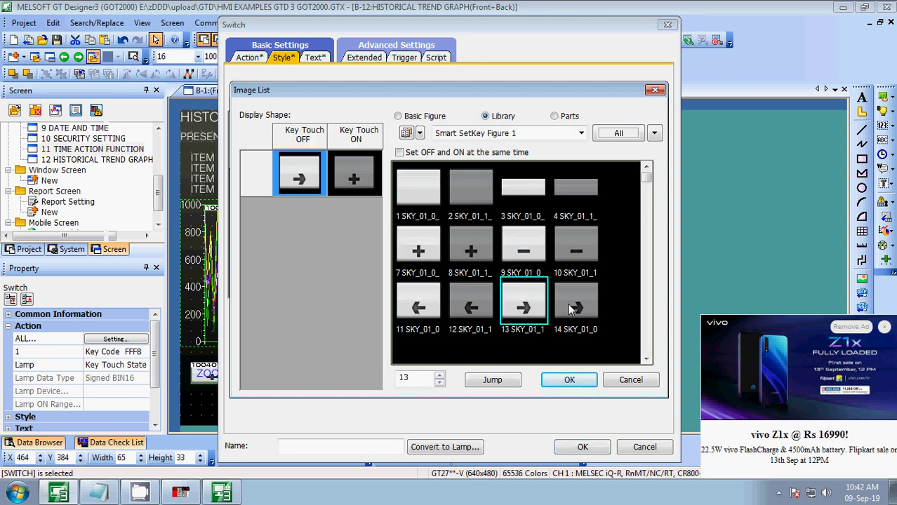
click(355, 172)
click(577, 306)
click(566, 379)
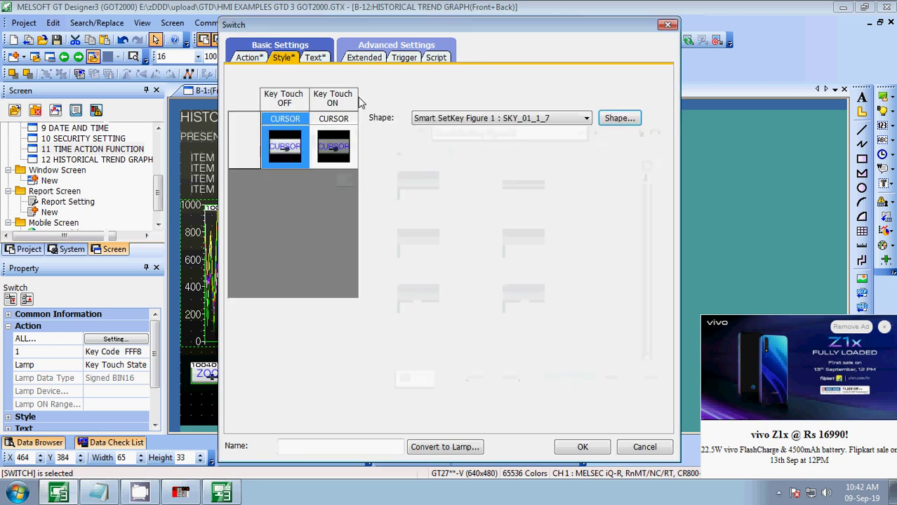
- Set the eighth switch's key code action to Hide cursor and apply its settings
click(249, 57)
double_click(387, 99)
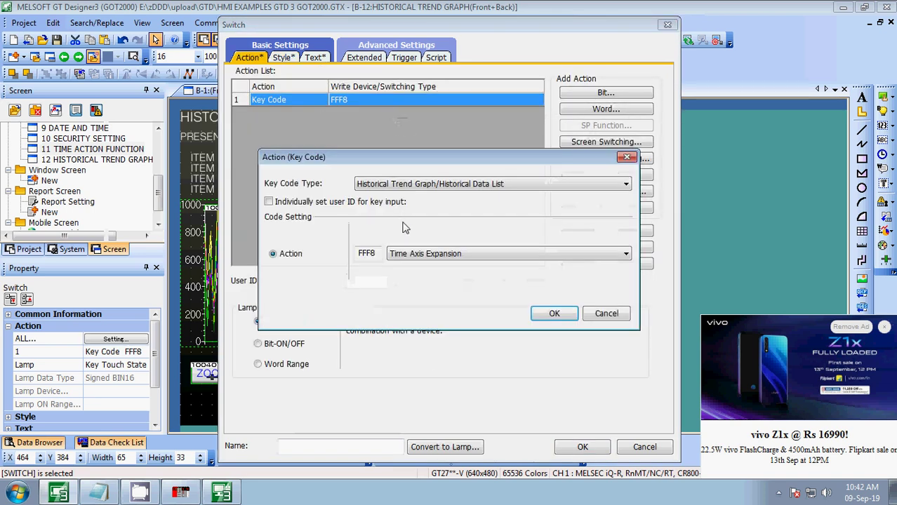
click(419, 254)
click(408, 284)
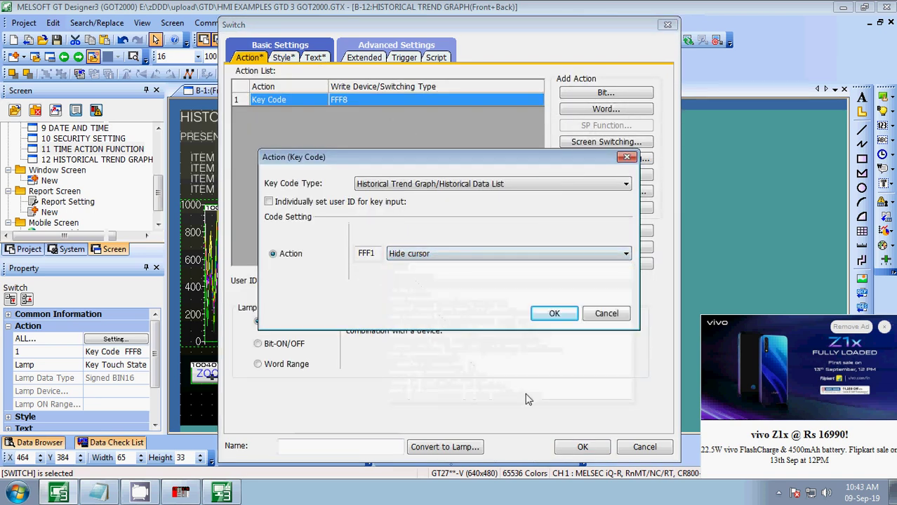
click(554, 315)
click(577, 445)
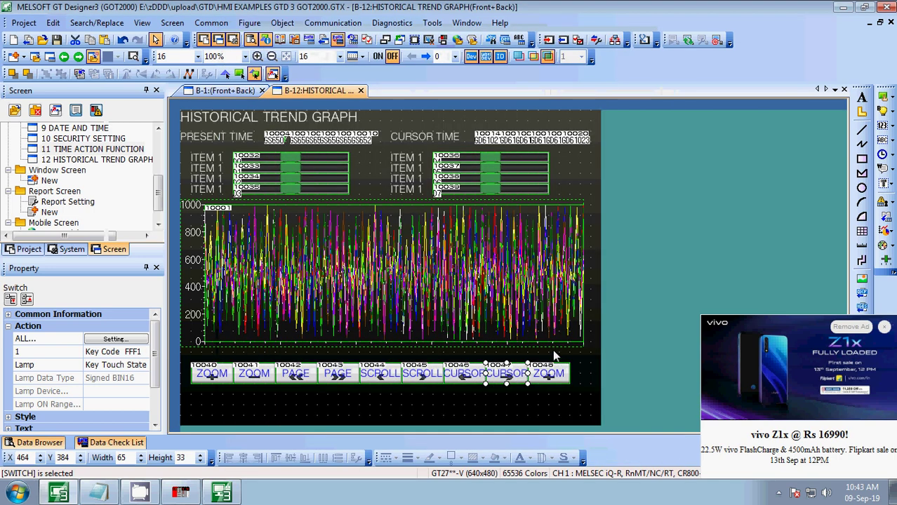
- Set the ninth switch's historical trend graph key code action to Latest Data
double_click(552, 380)
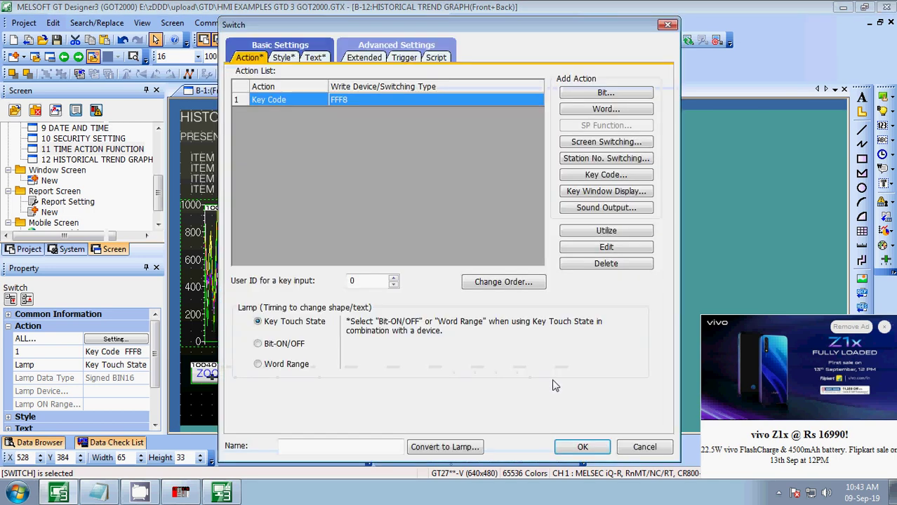
double_click(359, 101)
click(436, 256)
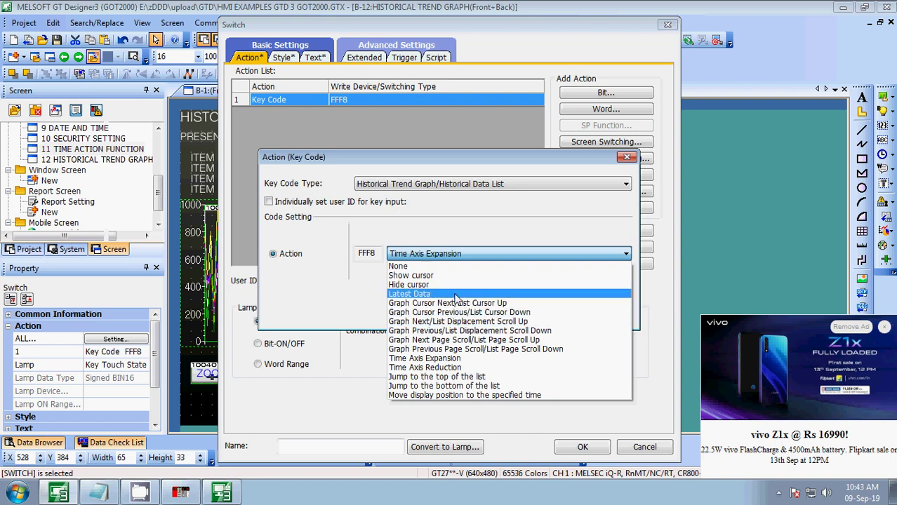
click(509, 293)
click(554, 313)
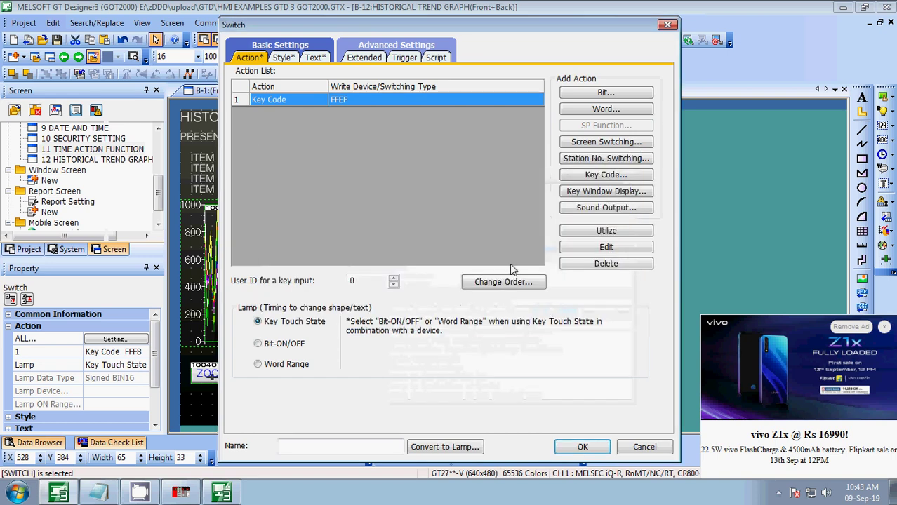
- Replace the ninth switch's label with UPDATE and set its text size to 10 dots
click(315, 58)
key(Tab)
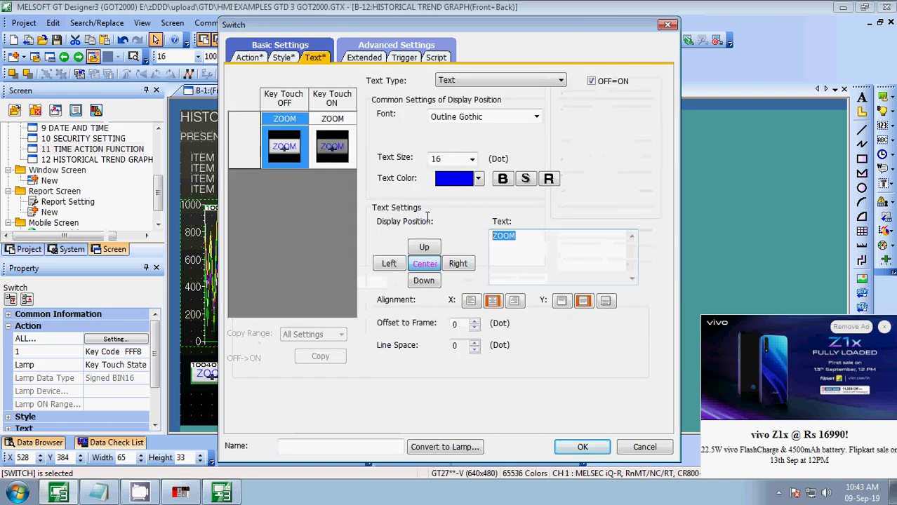
text(UPDA)
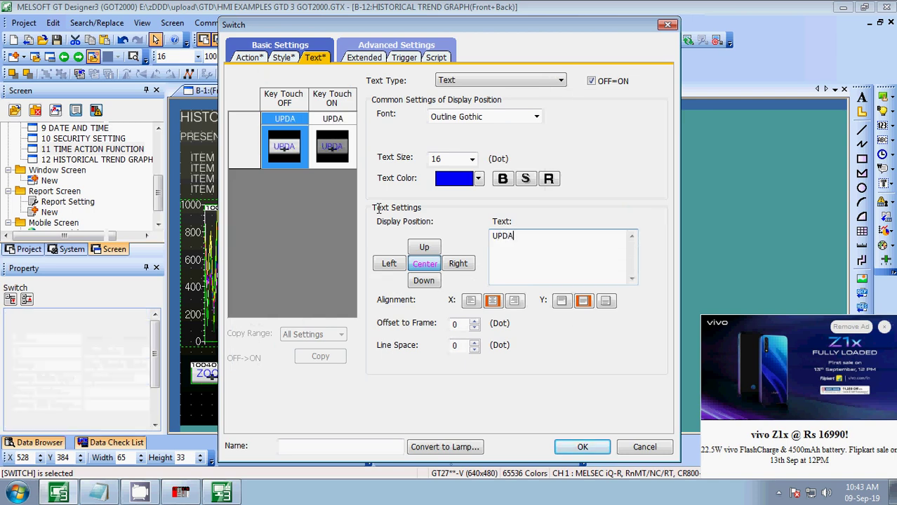
text(TE)
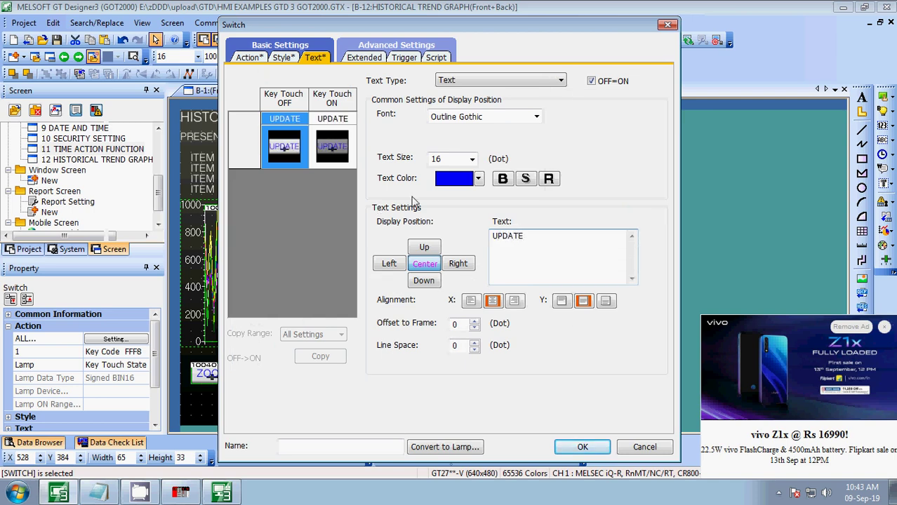
click(471, 159)
scroll(473, 178, up, 2)
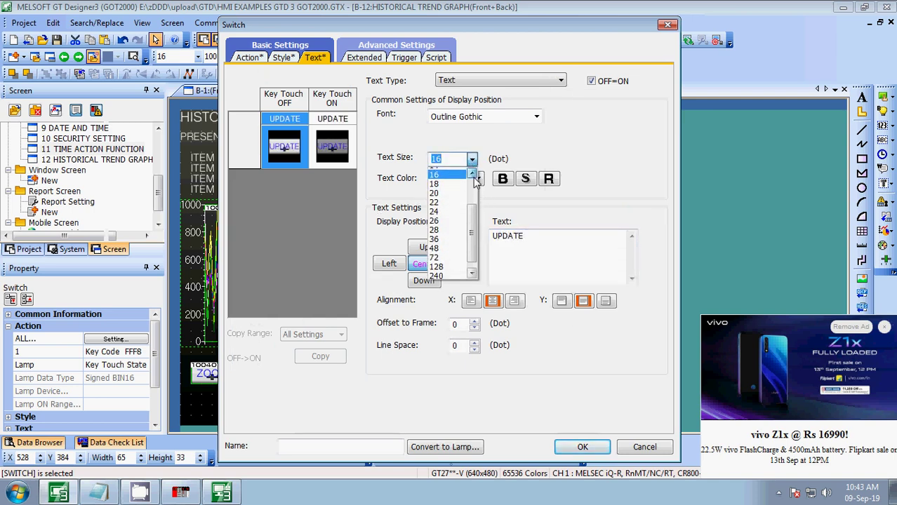
click(449, 173)
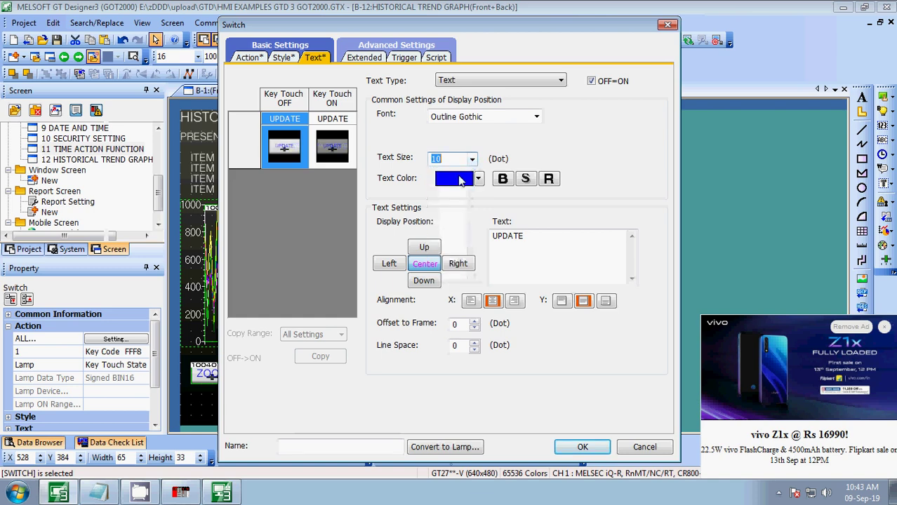
- Give the ninth switch the circular refresh arrow icons, library images 23 for touch OFF and 24 for touch ON, and apply its settings
click(284, 59)
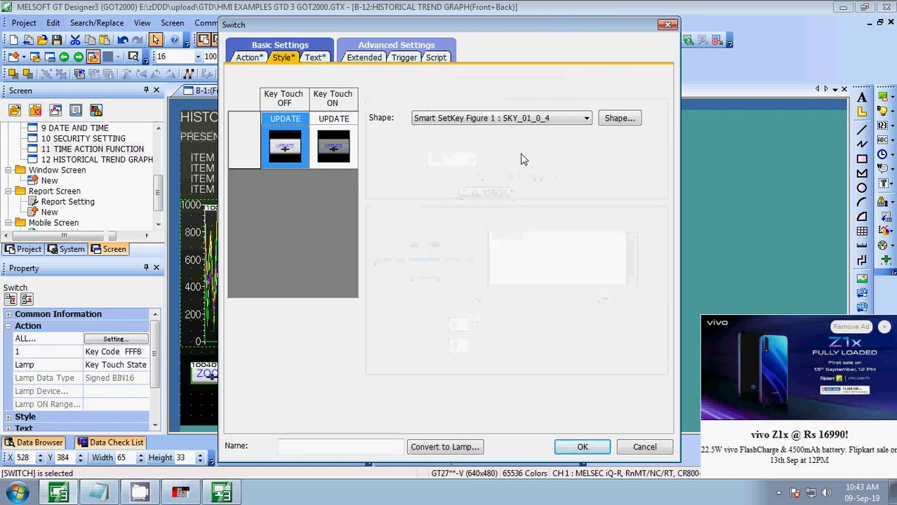
click(616, 123)
scroll(647, 356, down, 4)
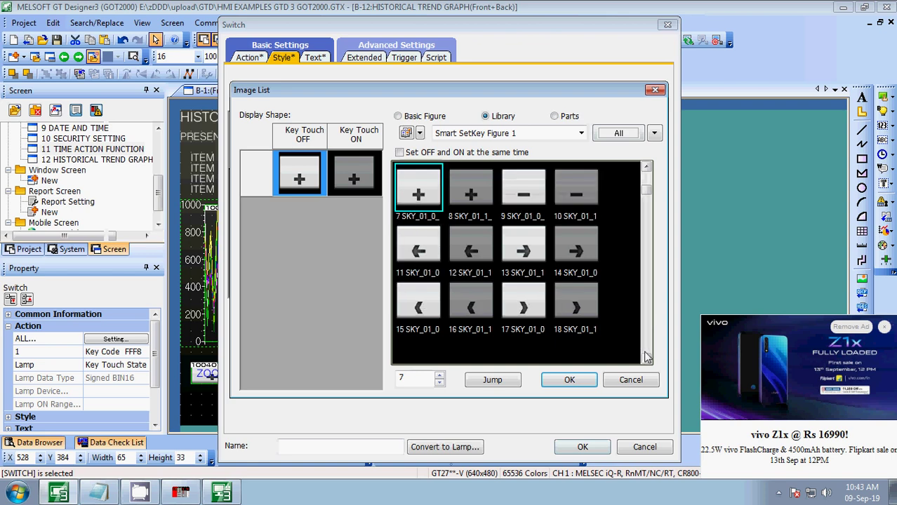
click(418, 247)
click(354, 173)
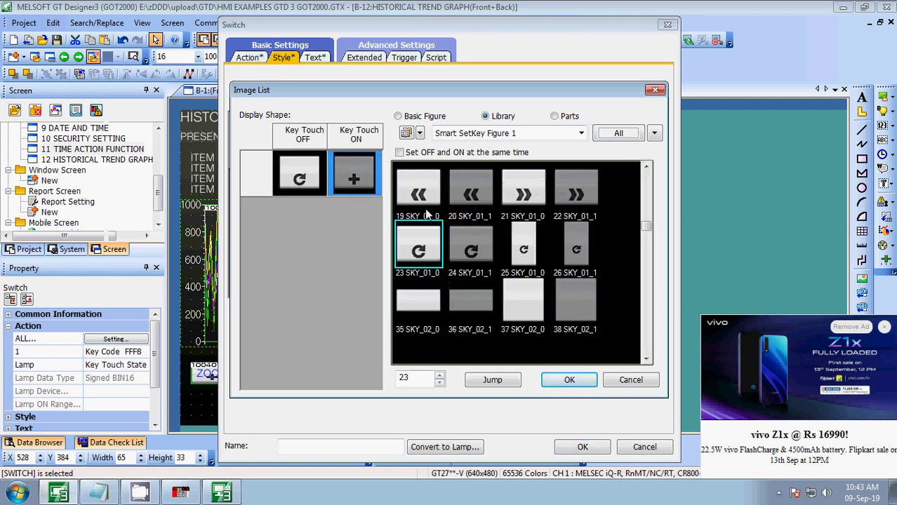
click(469, 242)
click(570, 381)
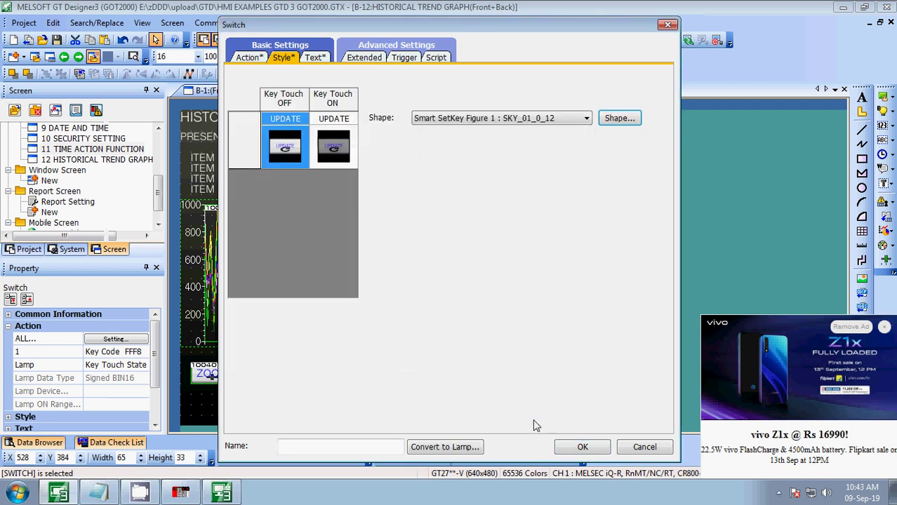
click(581, 447)
click(593, 352)
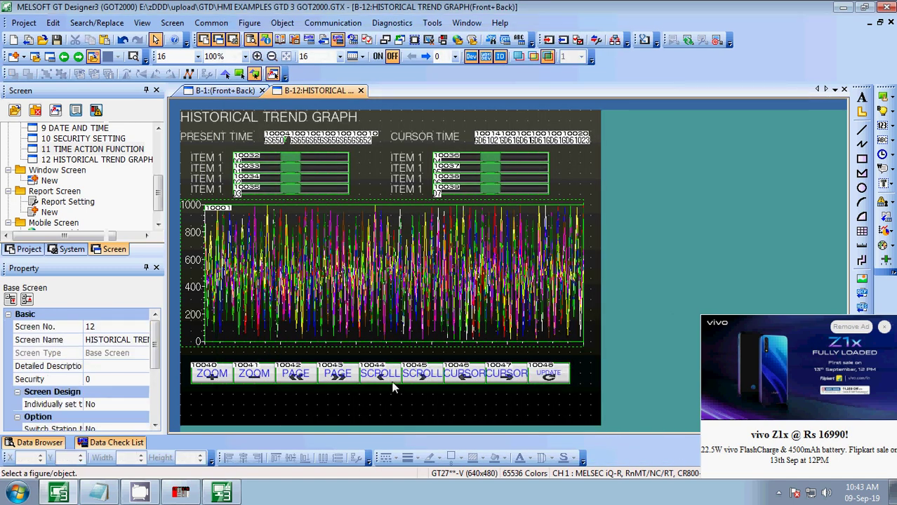
- Reduce the label text of the eighth switch, the right-arrow CURSOR switch, to 10 dots
click(549, 377)
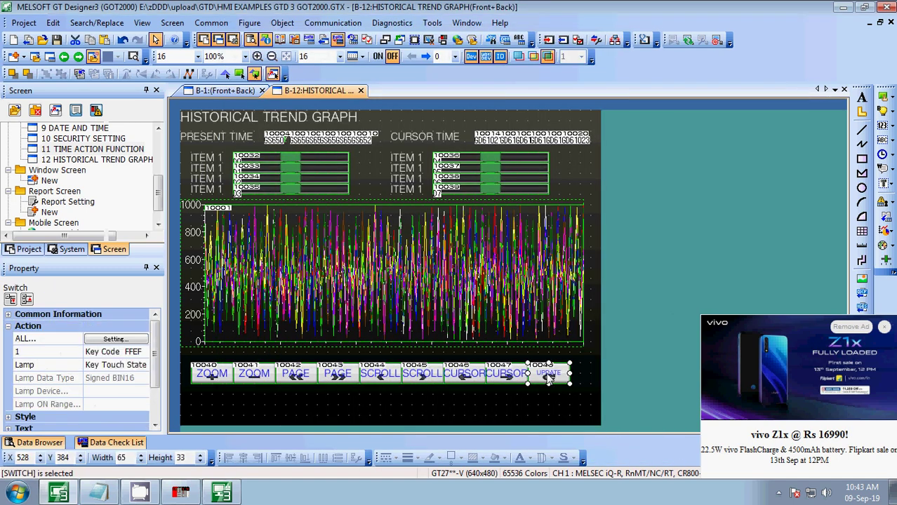
double_click(511, 379)
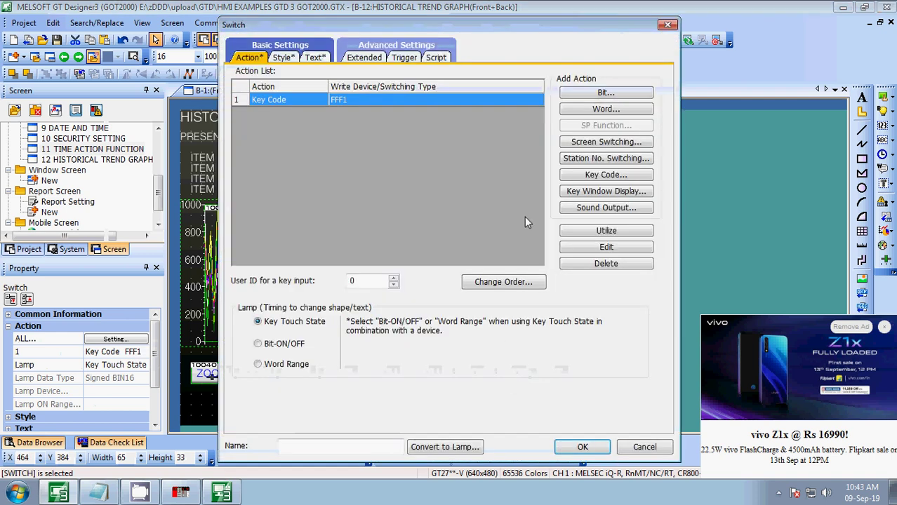
click(319, 59)
click(472, 159)
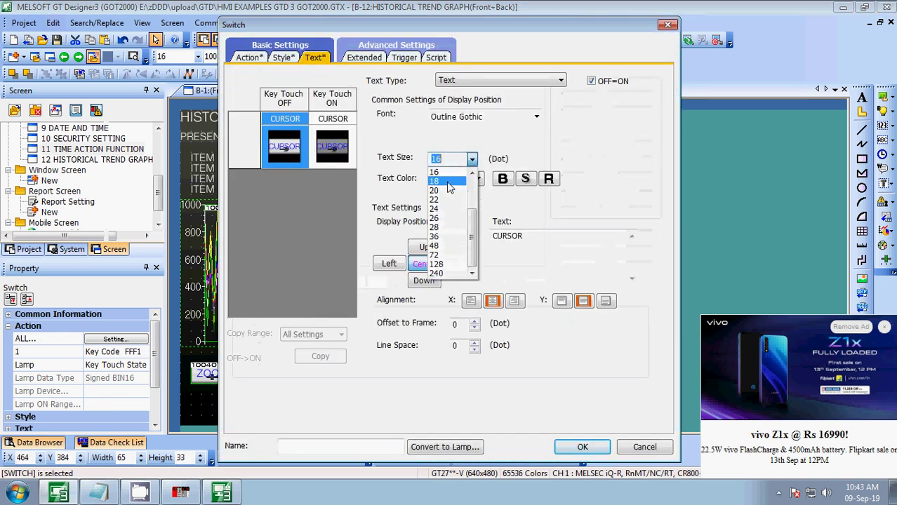
scroll(474, 178, up, 2)
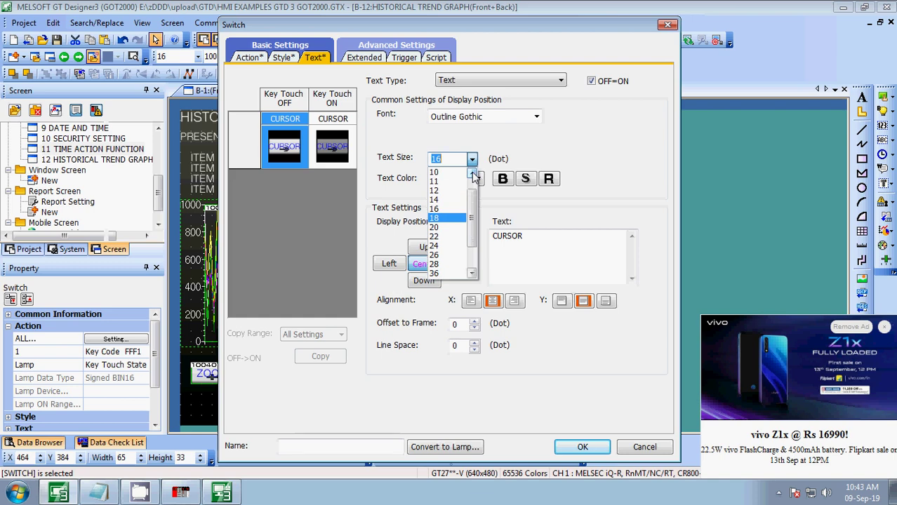
click(435, 173)
click(580, 447)
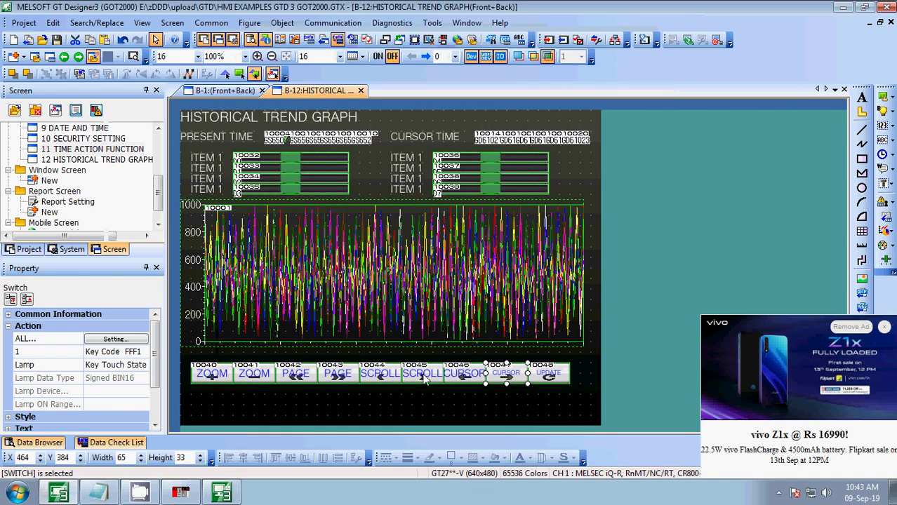
- Set the label text size of the seventh switch, the left-arrow CURSOR switch, to 10 dots
double_click(463, 377)
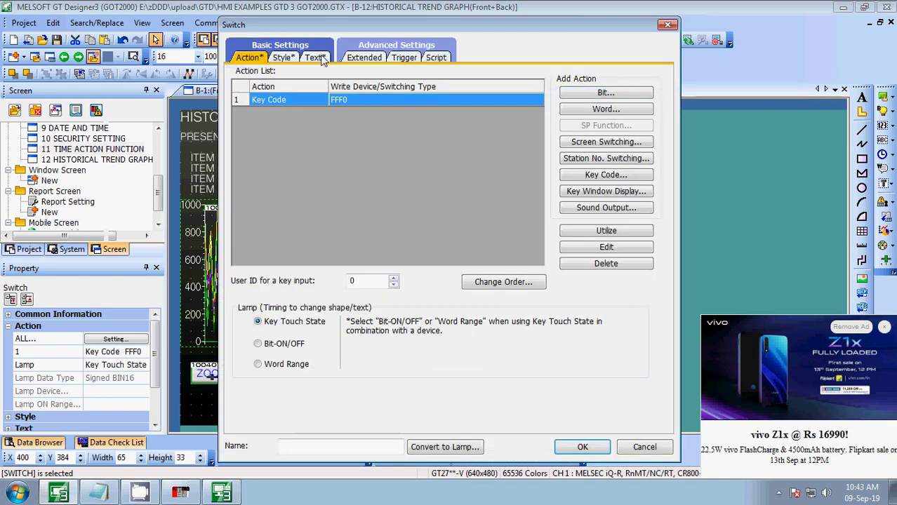
click(316, 57)
double_click(455, 158)
text(10)
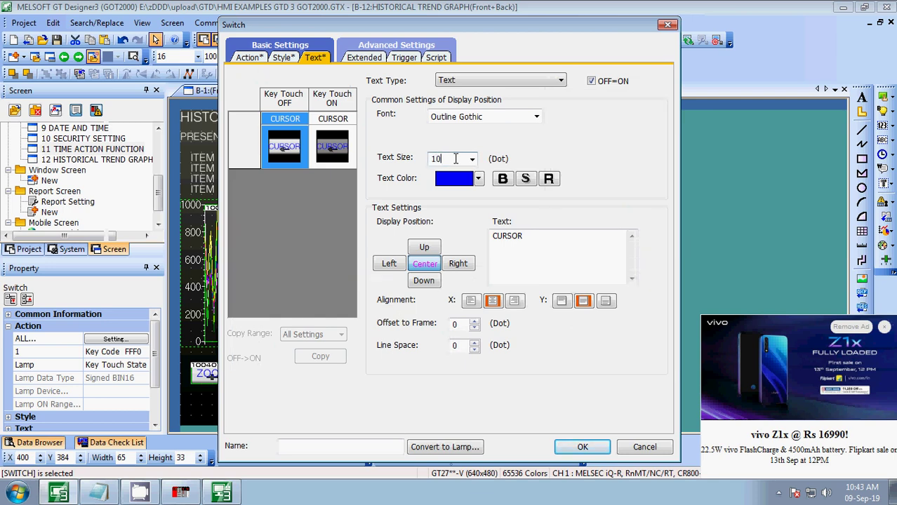
click(577, 447)
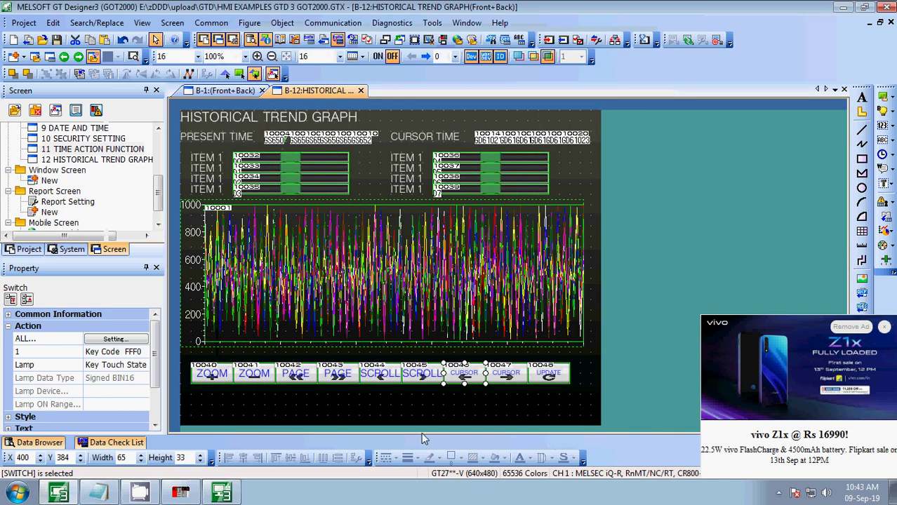
- Set the label text size of the sixth switch, the right-arrow SCROLL switch, to 10 dots
double_click(422, 374)
click(316, 58)
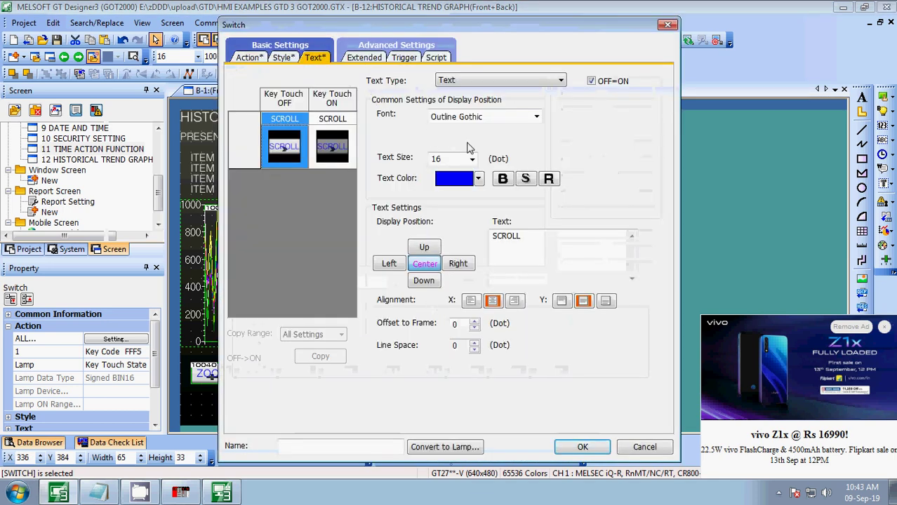
double_click(442, 159)
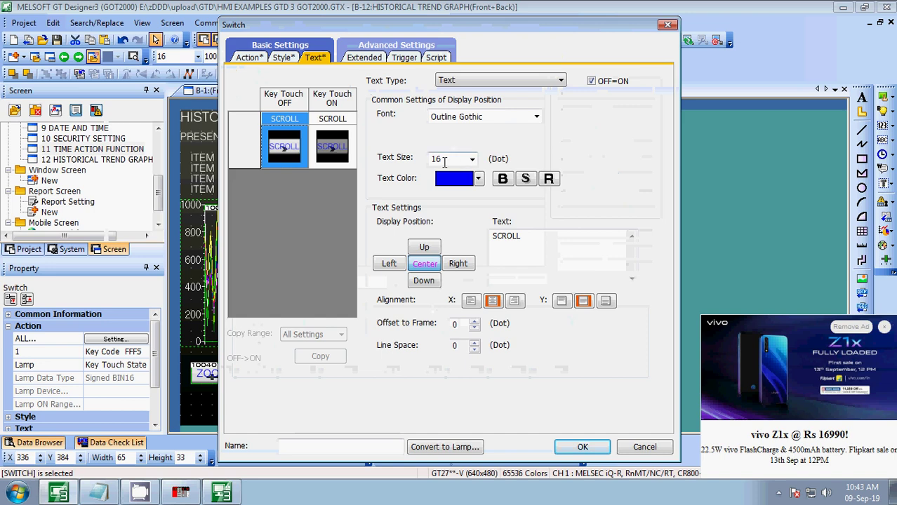
click(603, 447)
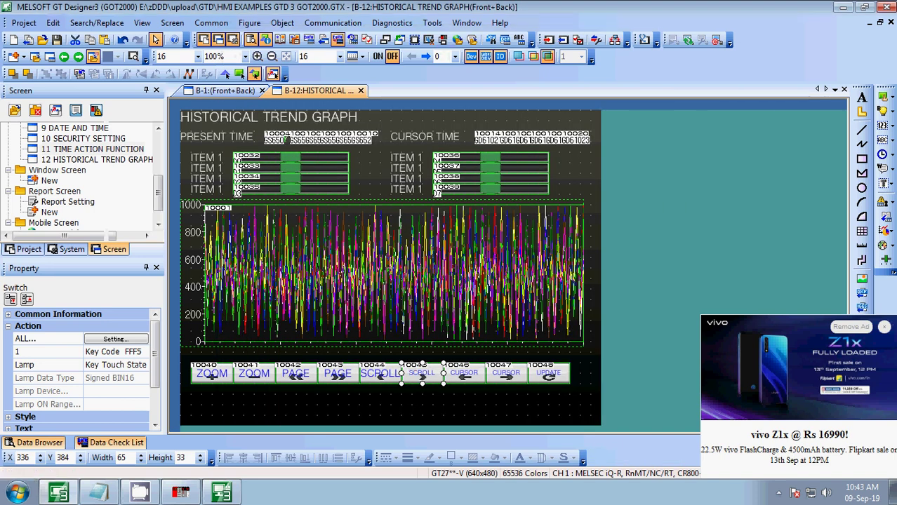
click(884, 327)
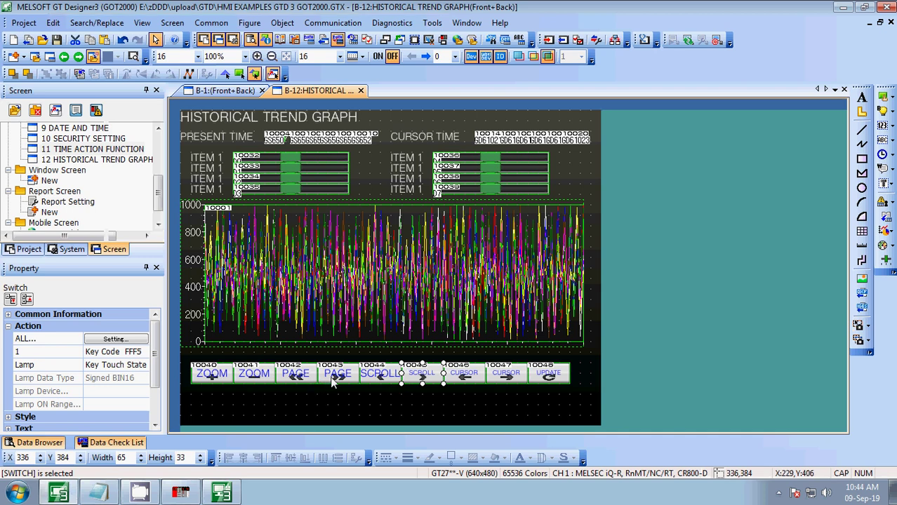
- Set the label text size of the fifth switch, the left-arrow SCROLL switch, to 10 dots
double_click(380, 379)
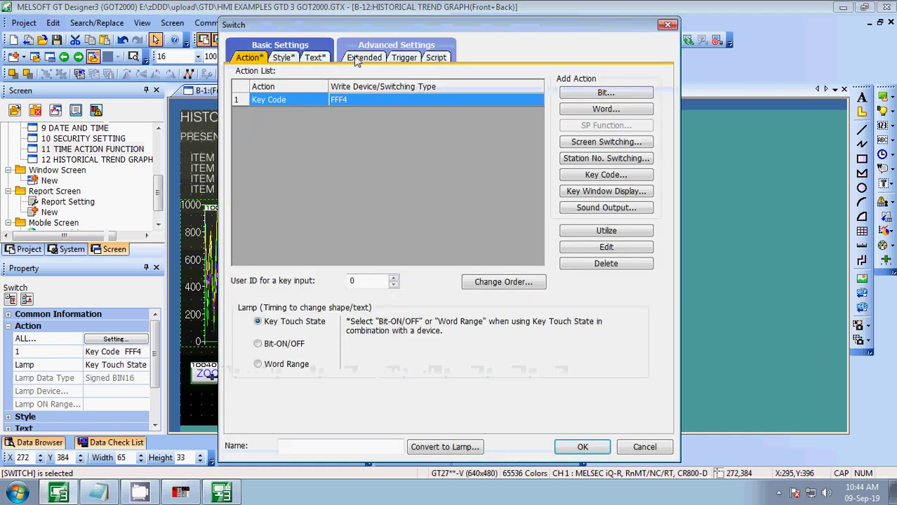
click(315, 58)
double_click(457, 160)
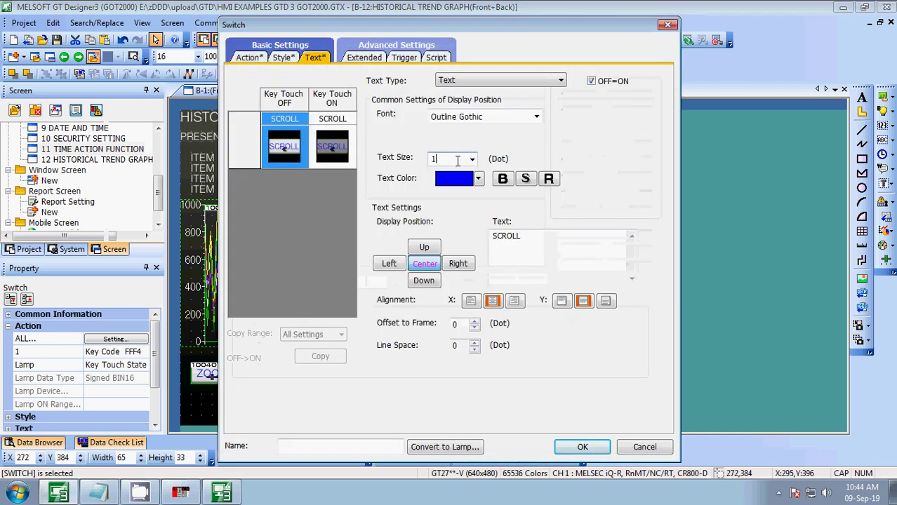
text(10)
click(581, 447)
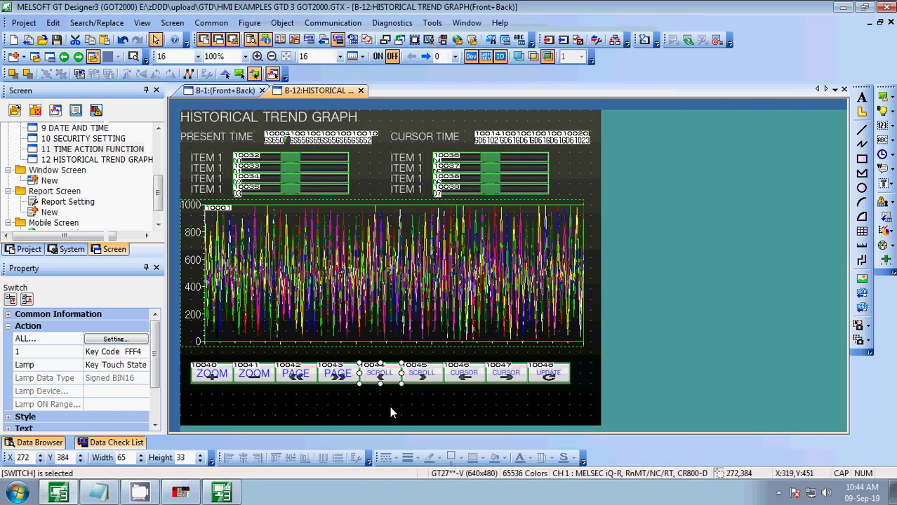
- Set the label text size of the fourth switch, the PAGE switch with double right arrows, to 10 dots
double_click(339, 380)
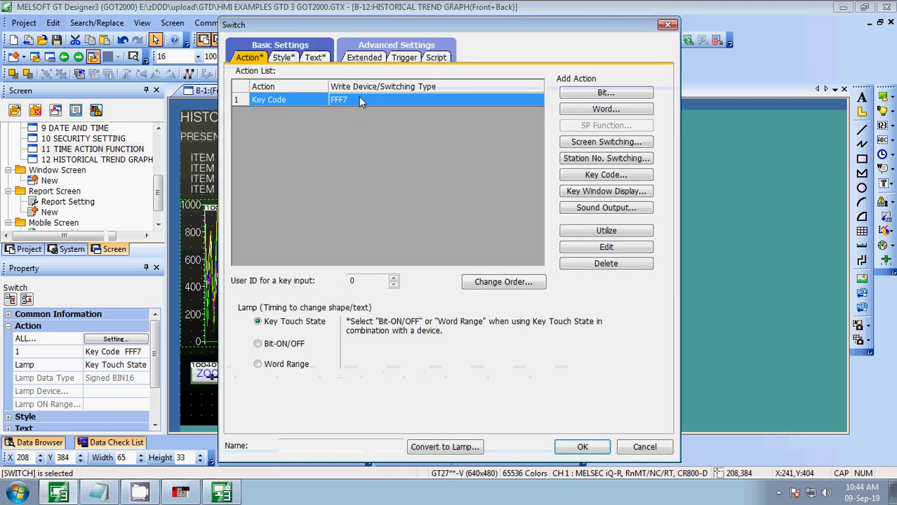
click(314, 57)
text(10)
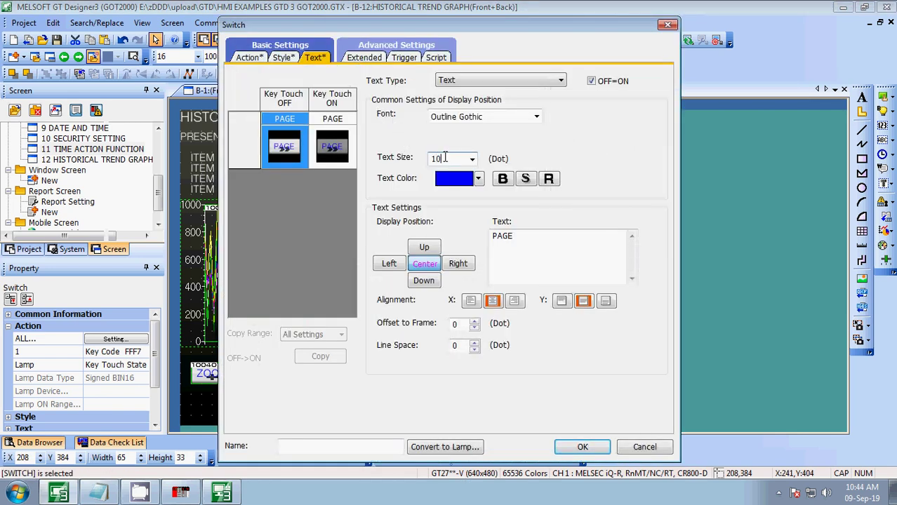
click(579, 447)
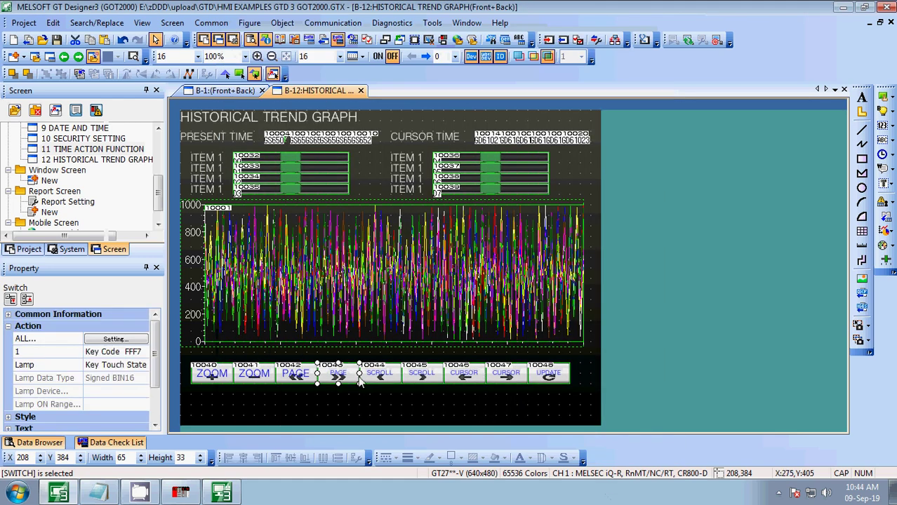
- Set the label text size of the third switch, the PAGE switch with double left arrows, to 10 dots
click(295, 376)
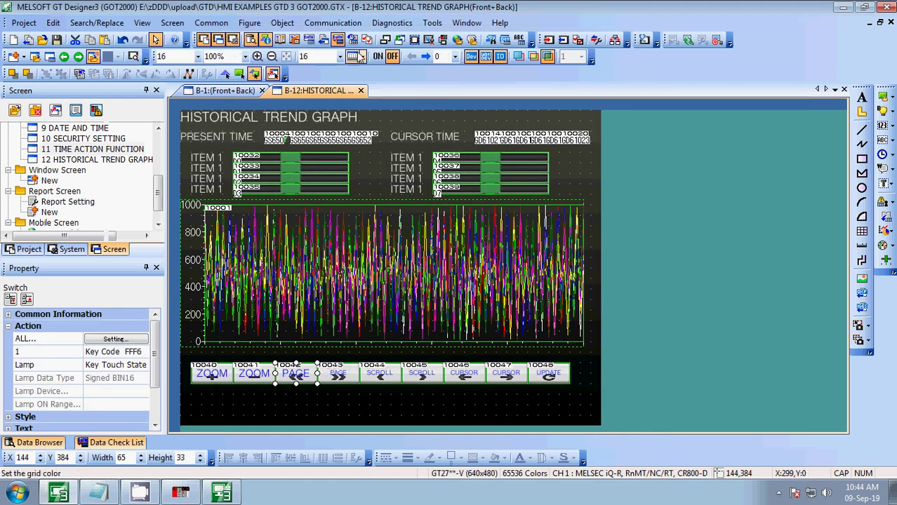
double_click(298, 372)
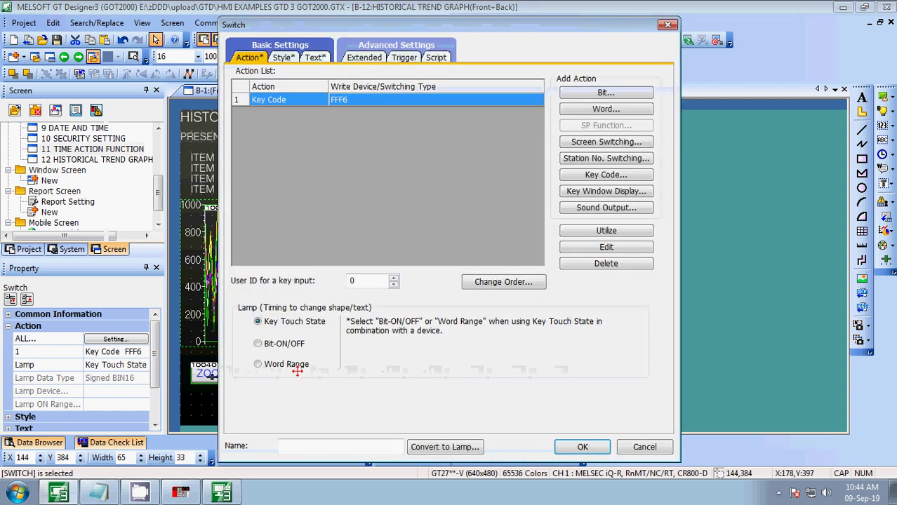
click(317, 58)
click(453, 158)
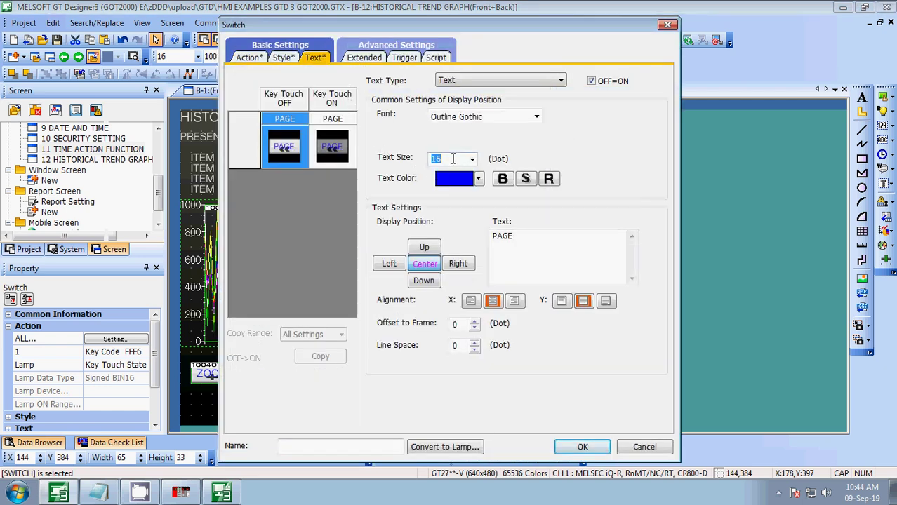
click(577, 449)
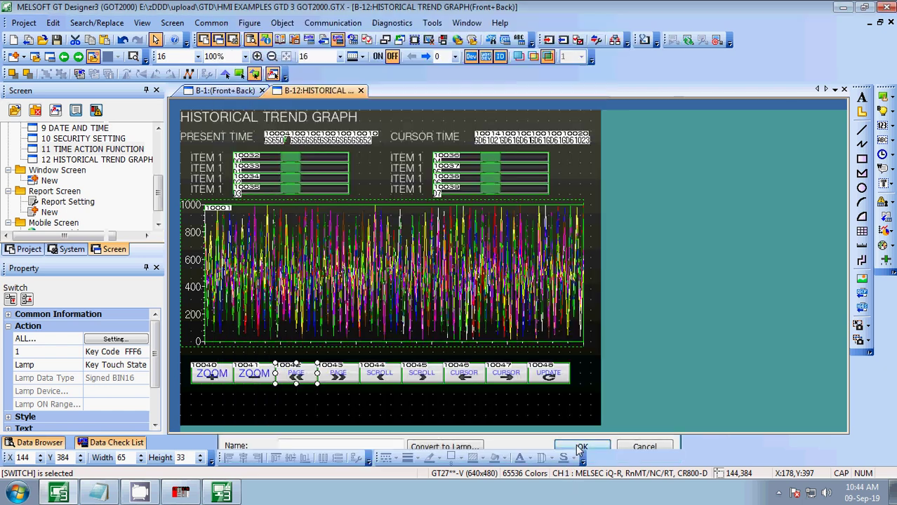
- Set the label text size of the second switch, the ZOOM switch with the minus icon, to 10 dots
double_click(256, 376)
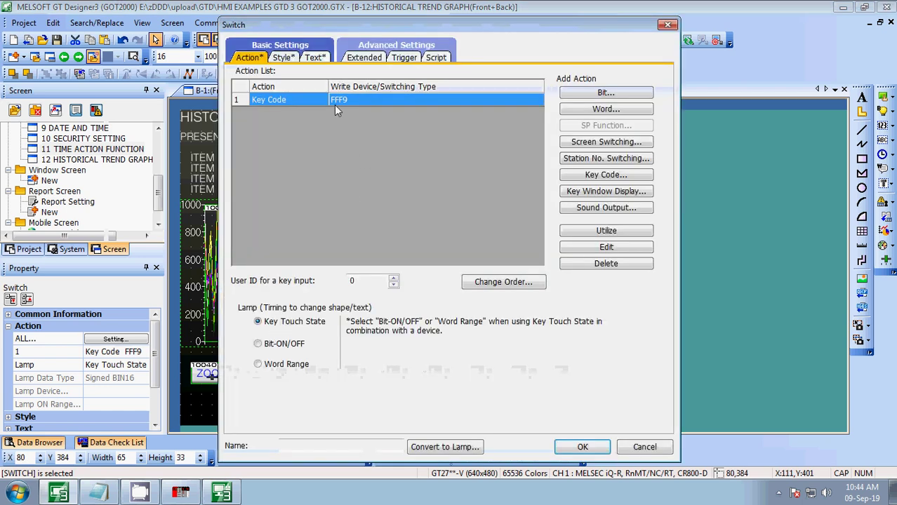
double_click(340, 100)
click(627, 158)
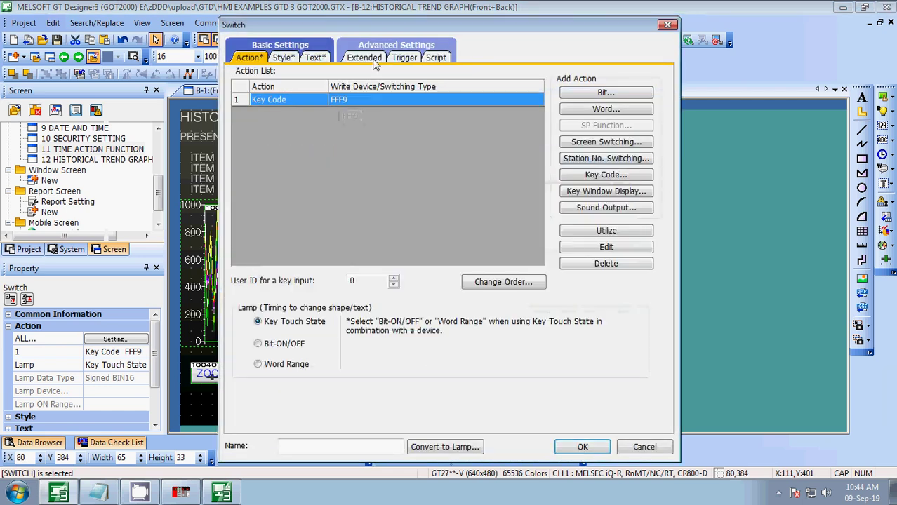
click(315, 58)
double_click(455, 159)
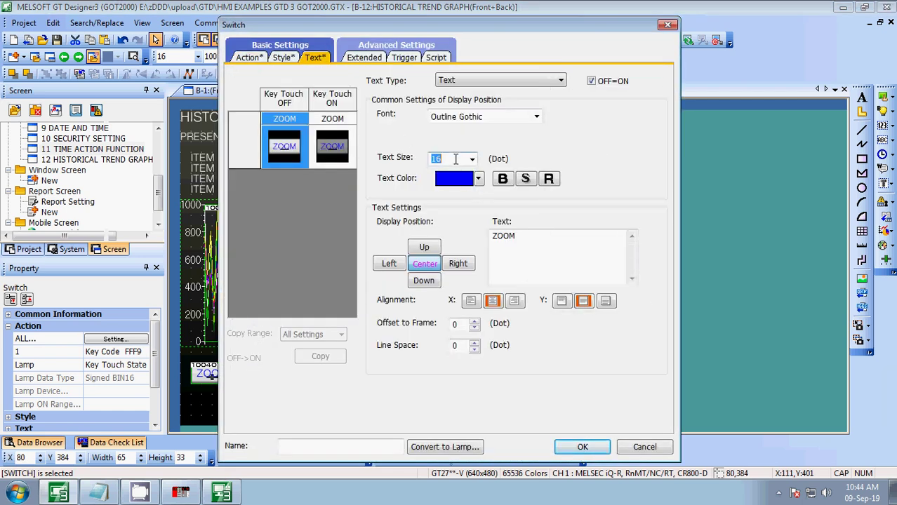
click(583, 447)
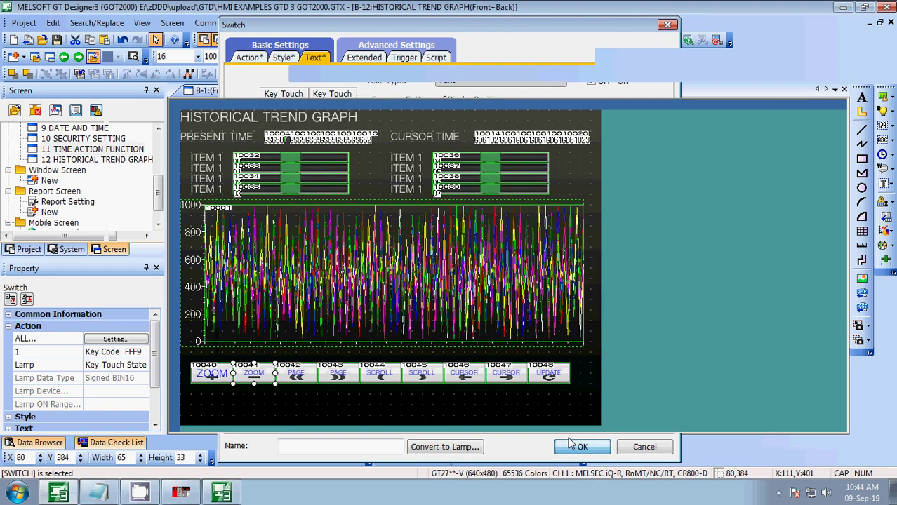
- Set the label text size of the first switch, the ZOOM switch with the plus icon, to 10 dots
double_click(214, 375)
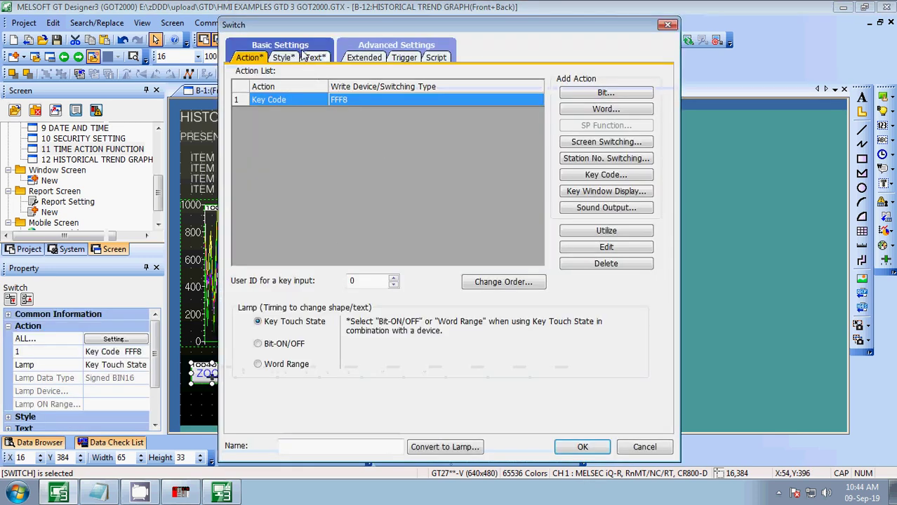
click(315, 58)
double_click(447, 159)
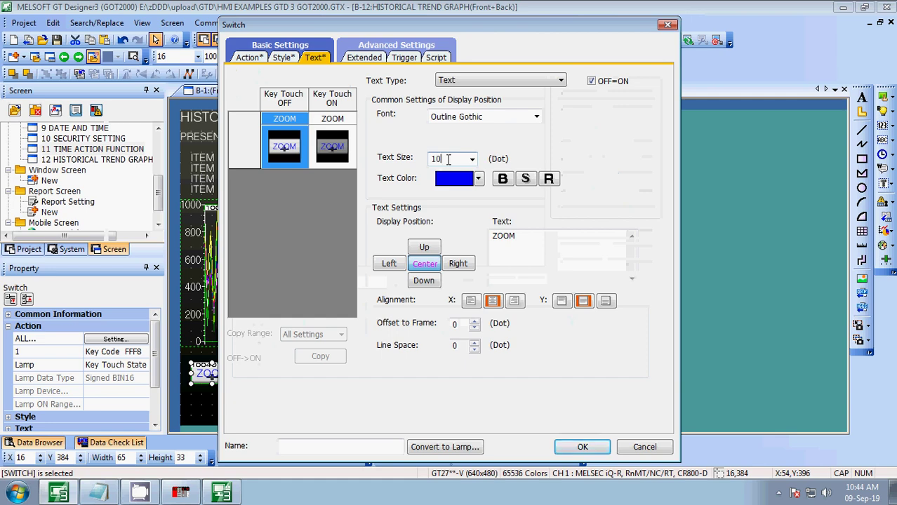
click(583, 447)
- Start the project in GT Simulator3 and shift the simulator window slightly to the right
click(433, 22)
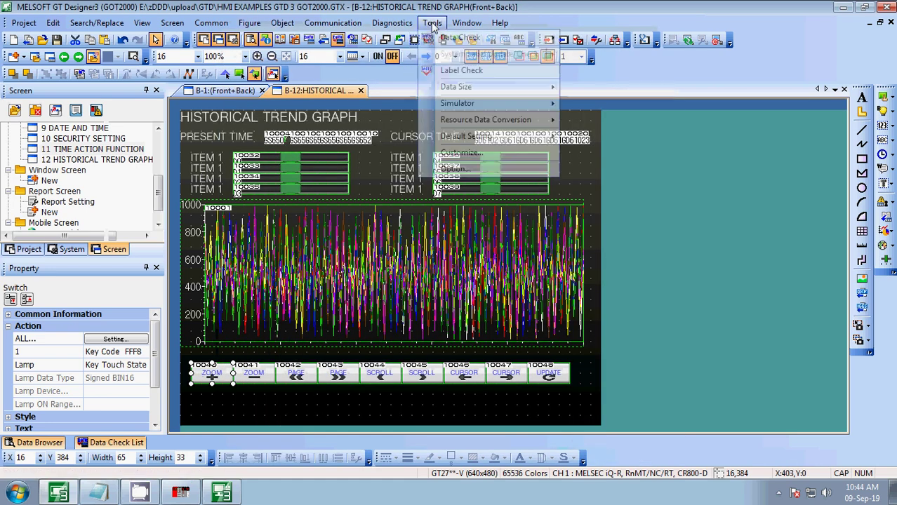
mouse_move(463, 103)
click(491, 117)
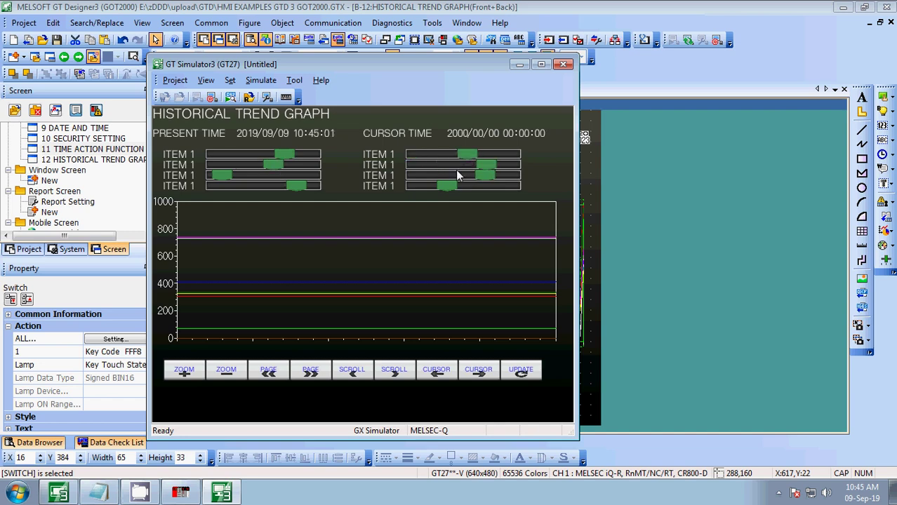
drag(451, 65, 475, 66)
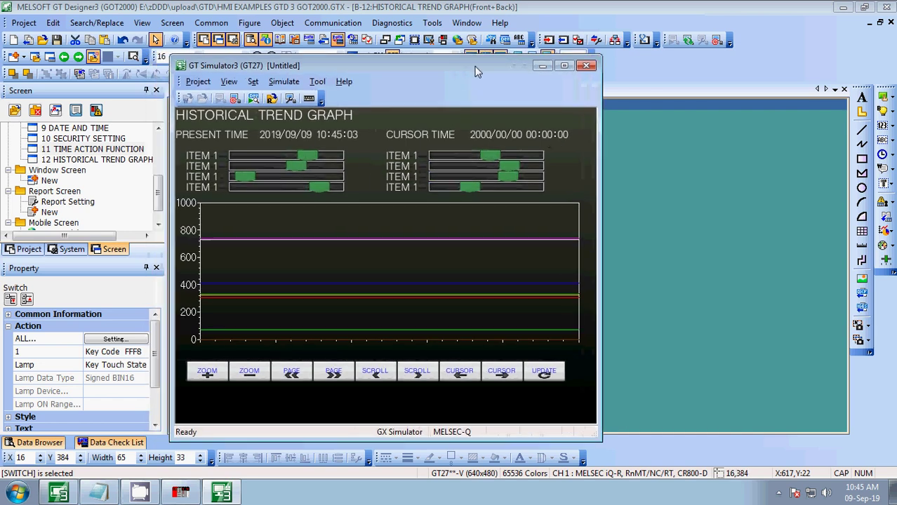
- Test the UPDATE switch and the ZOOM plus and minus switches on the simulated trend graph
click(535, 372)
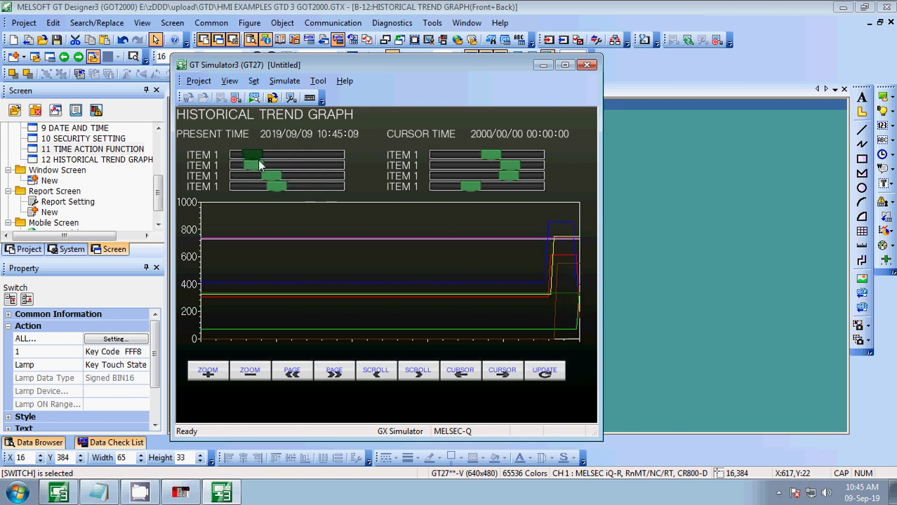
click(208, 372)
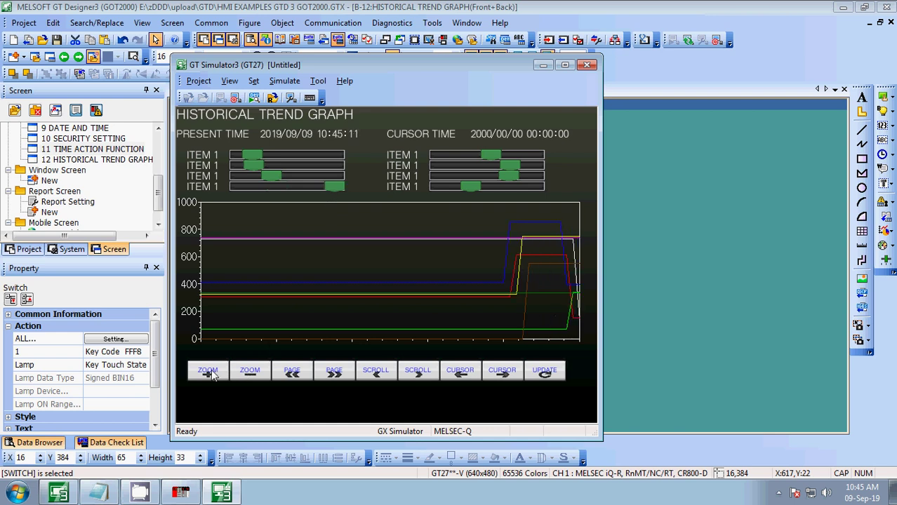
click(212, 374)
click(212, 375)
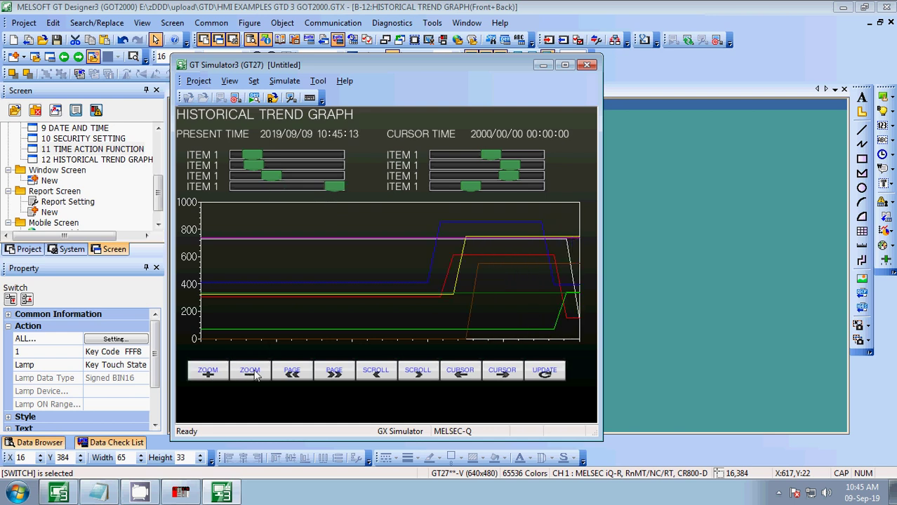
click(212, 376)
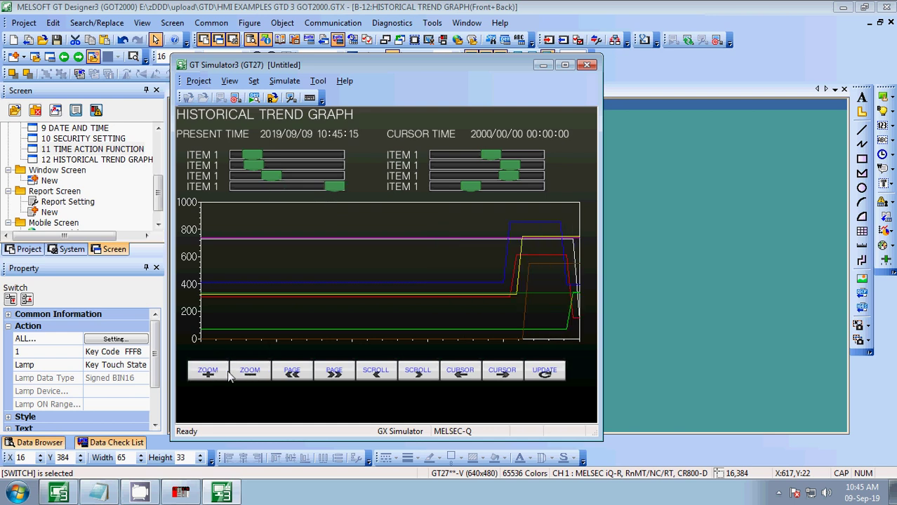
- Test both PAGE switches and show the graph cursor with the left-arrow CURSOR switch
click(294, 374)
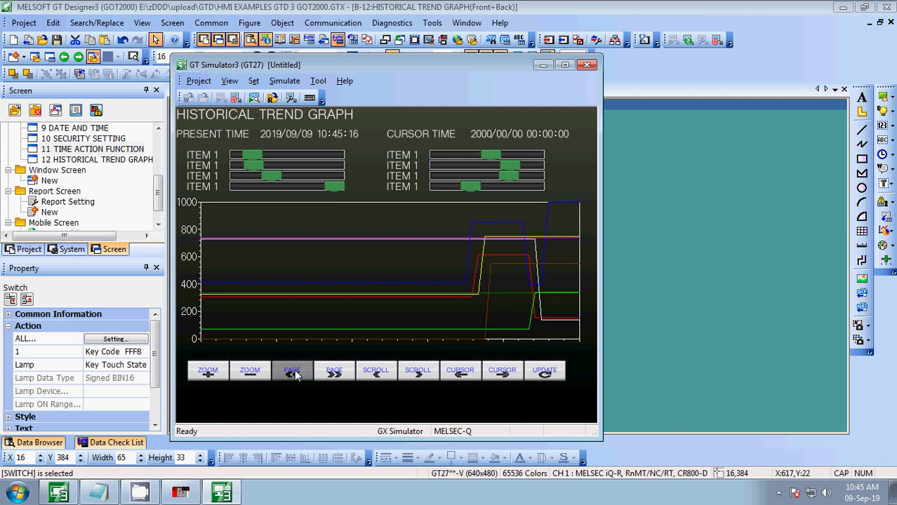
click(336, 375)
click(472, 374)
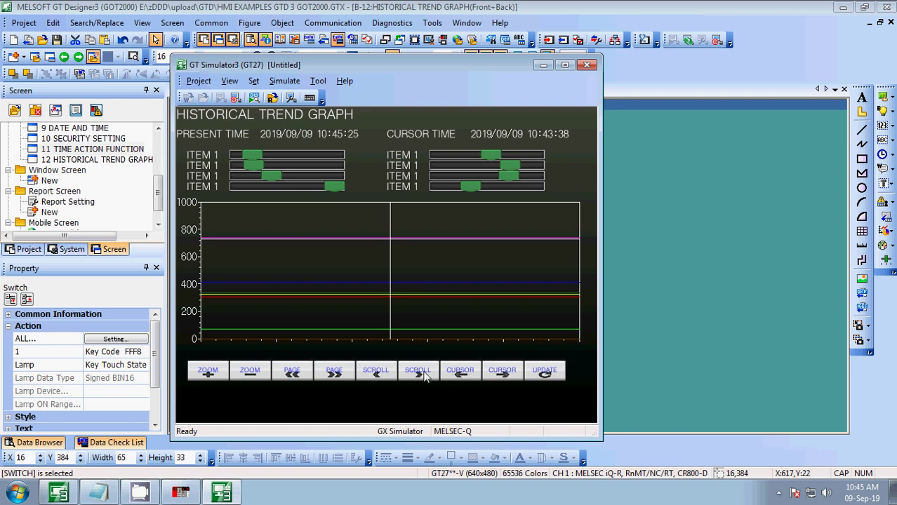
- Place the cursor at several points along the trend graph to check the cursor time, and return to live data with UPDATE
click(422, 330)
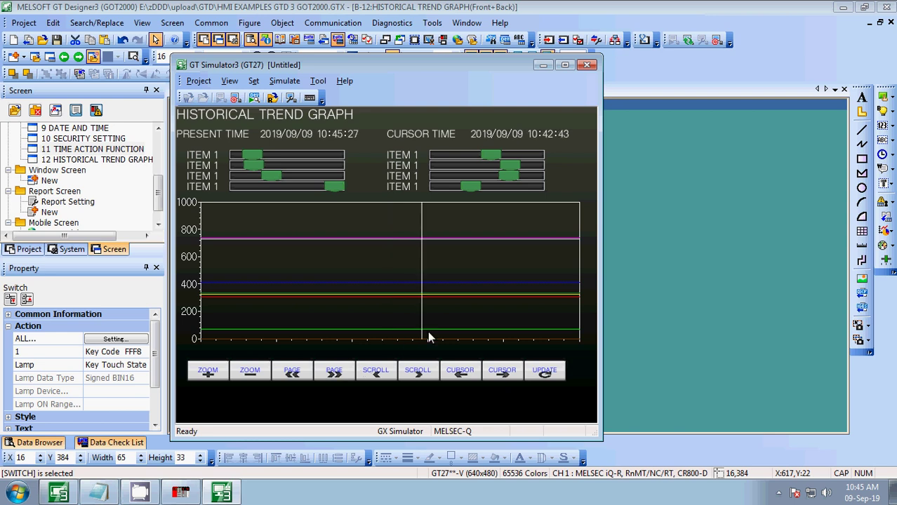
click(476, 300)
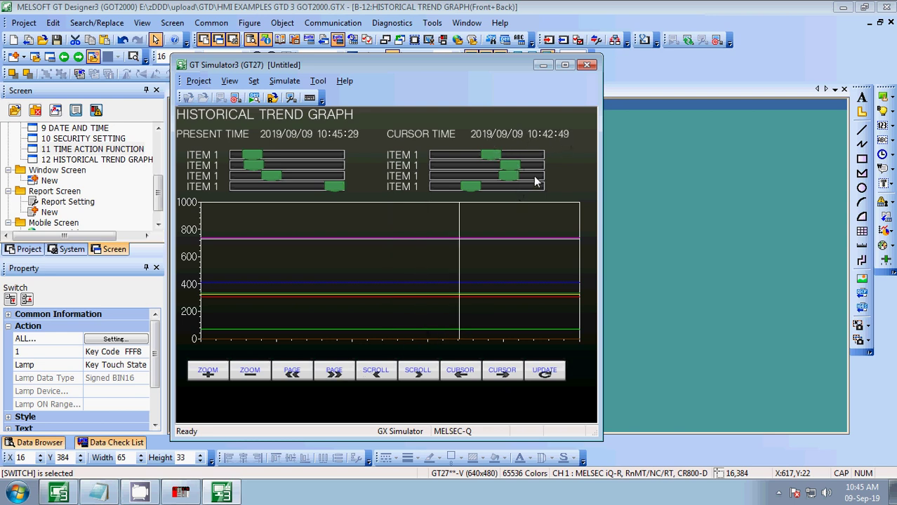
click(496, 261)
click(548, 261)
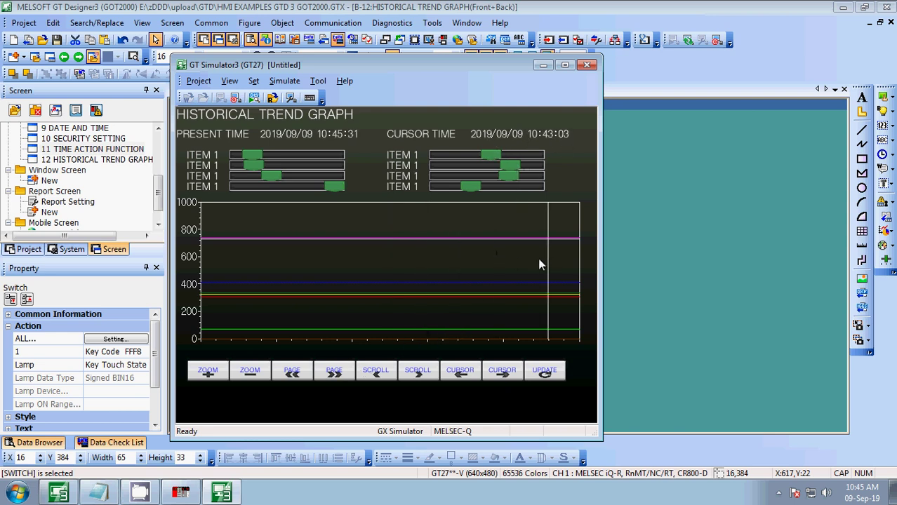
click(246, 314)
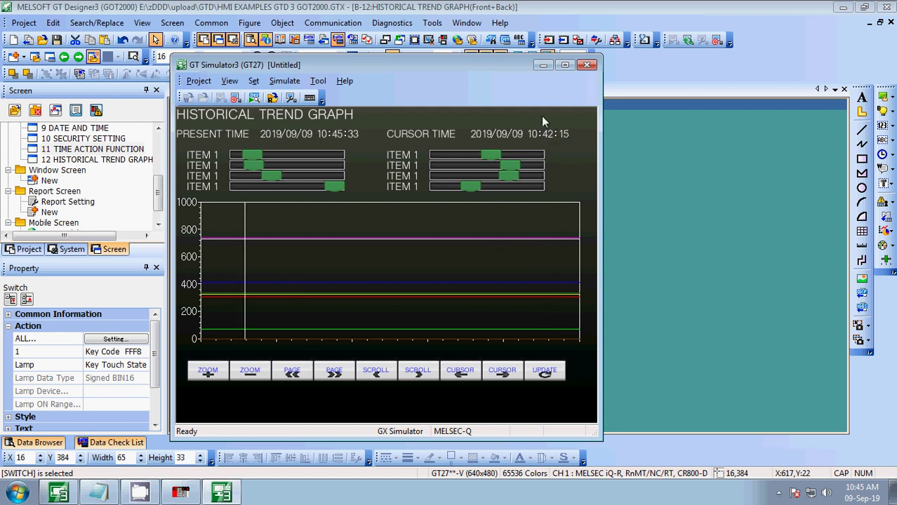
click(545, 373)
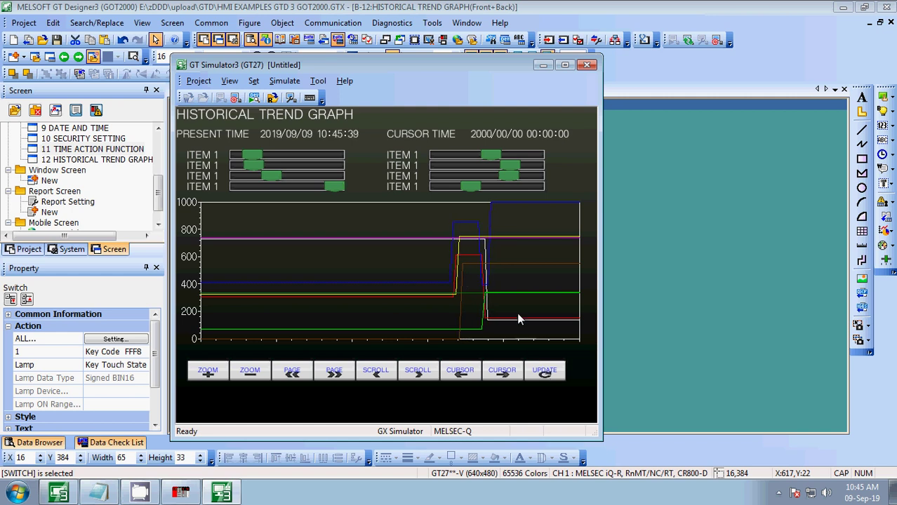
- Place the cursor on the signal transition and test the SCROLL and PAGE switches in both directions
click(484, 309)
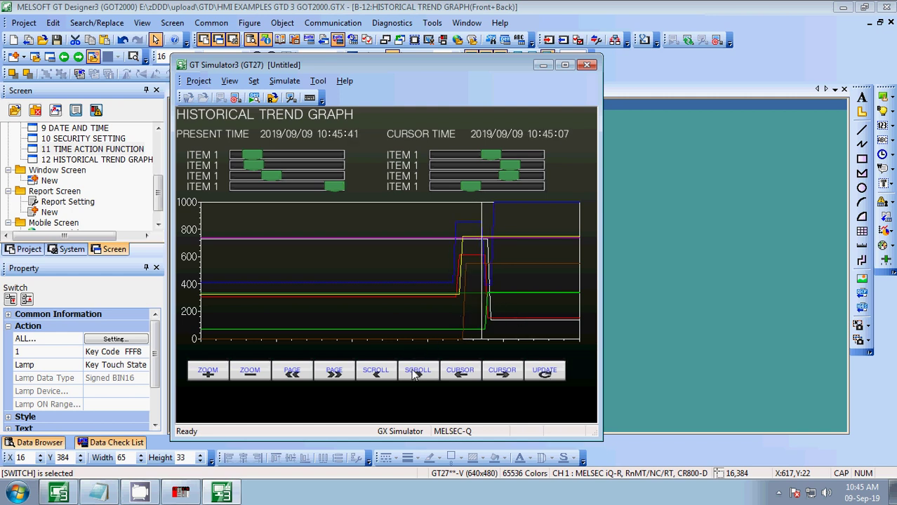
click(416, 374)
click(416, 374)
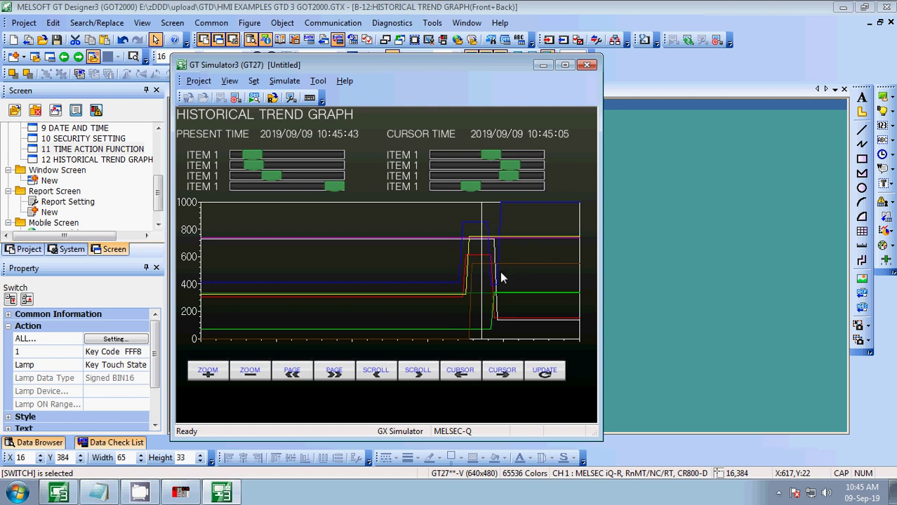
click(378, 376)
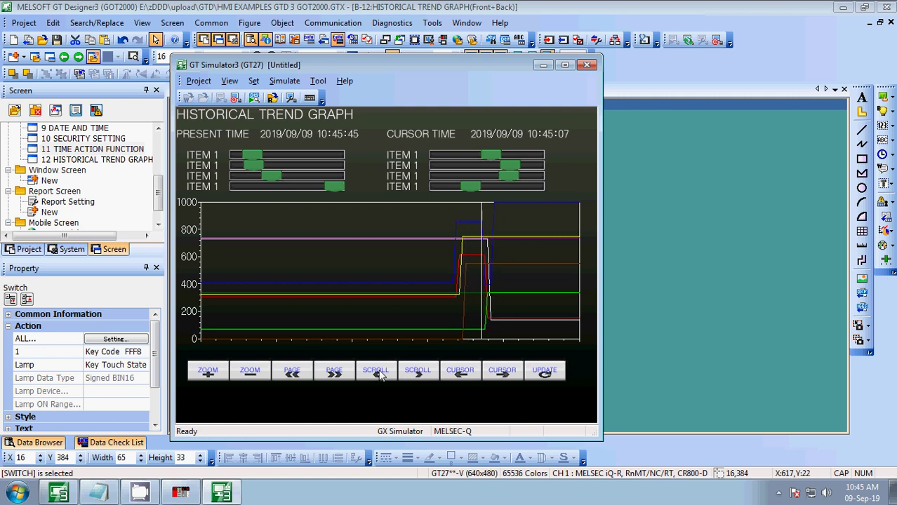
click(340, 375)
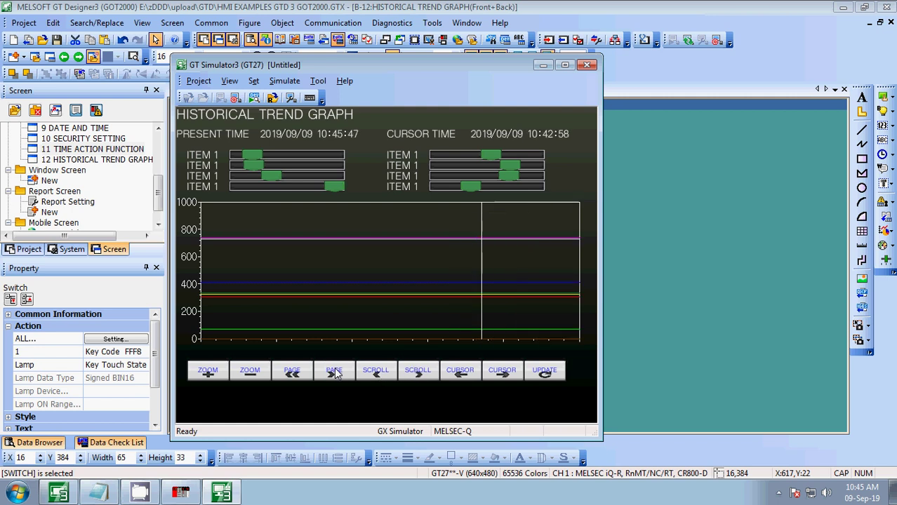
click(290, 374)
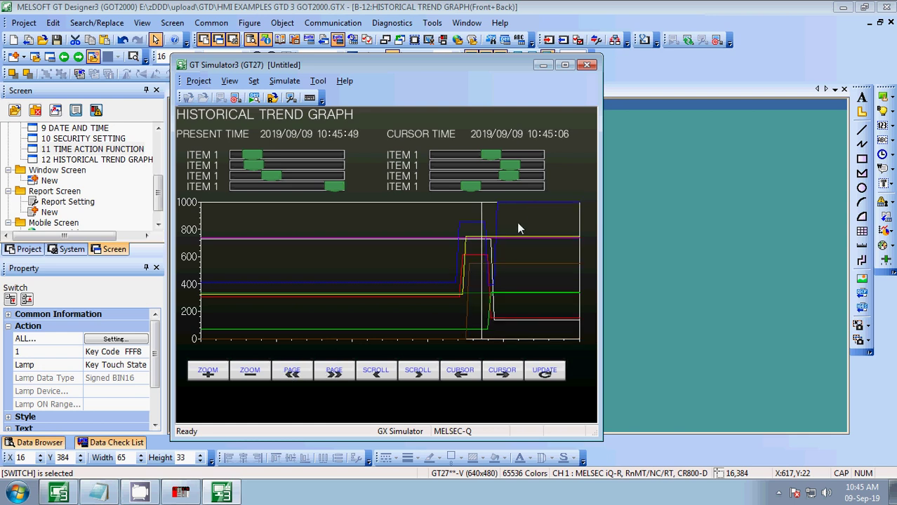
- Reposition the cursor near the signal transition, and zoom the graph in twice and out once
click(518, 247)
click(479, 260)
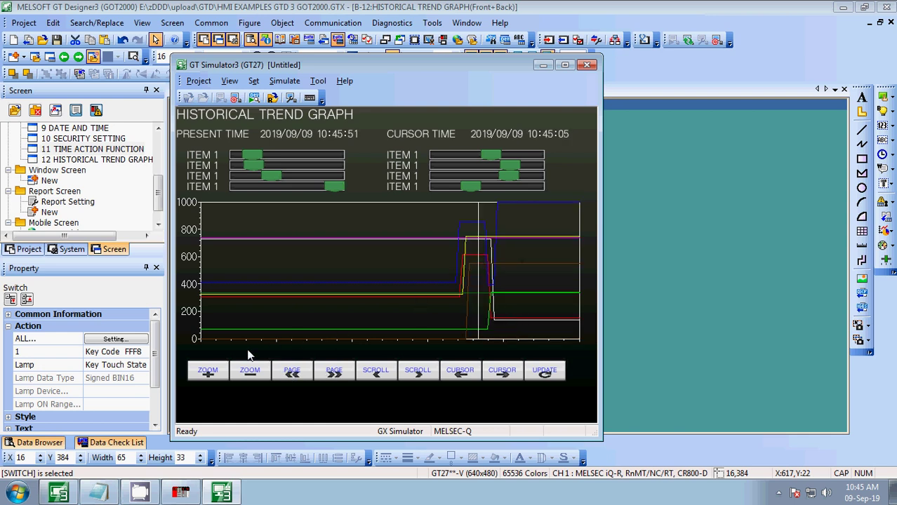
click(213, 377)
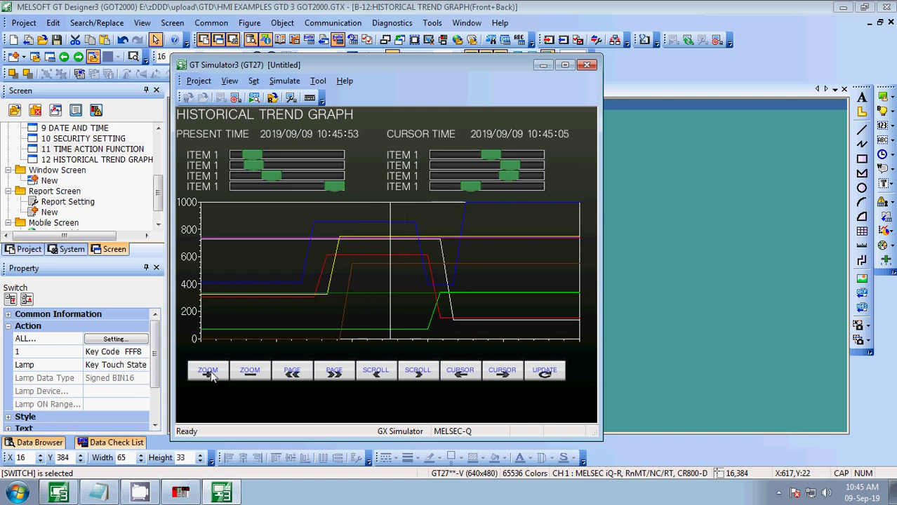
click(212, 376)
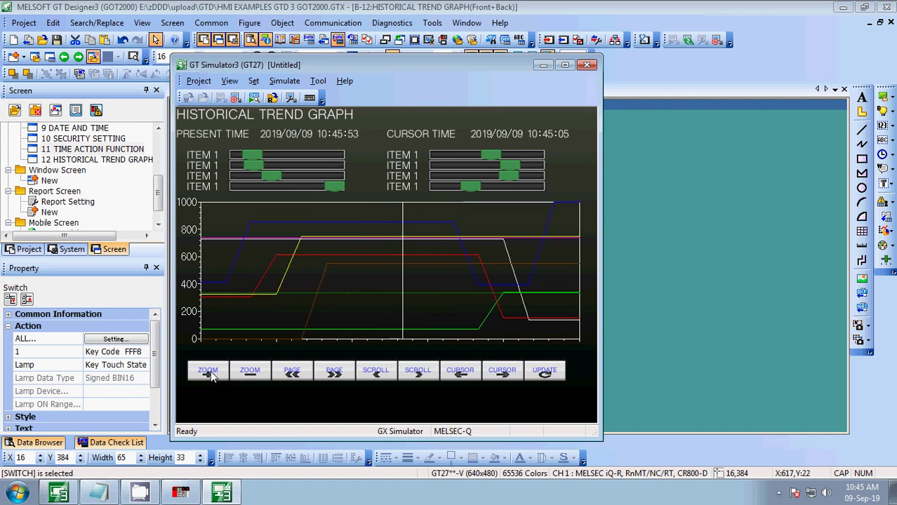
click(247, 375)
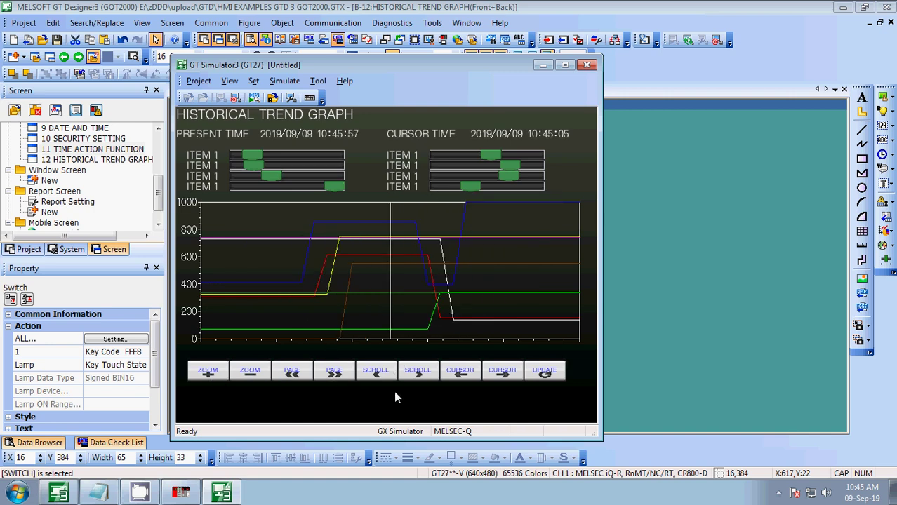
- Duplicate the PRESENT TIME date-and-time displays and the UPDATE switch into the empty area below the row of switches
click(632, 130)
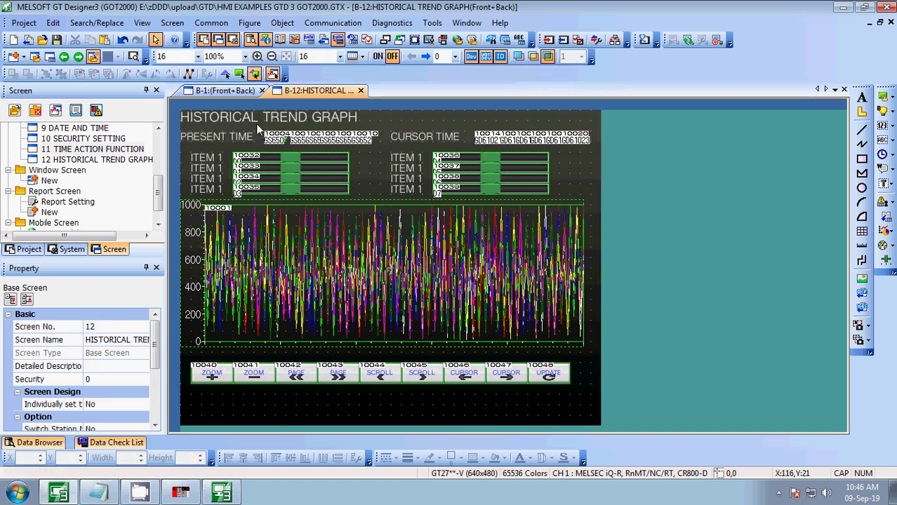
click(346, 137)
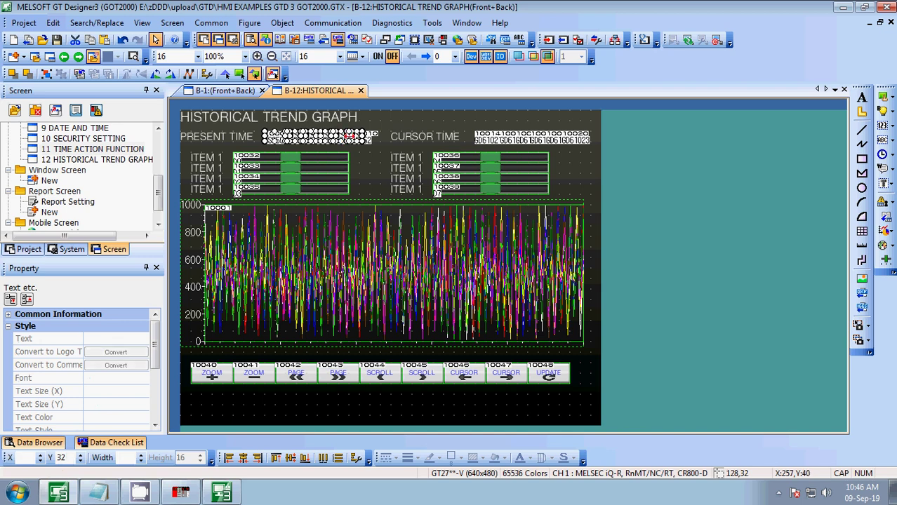
click(270, 392)
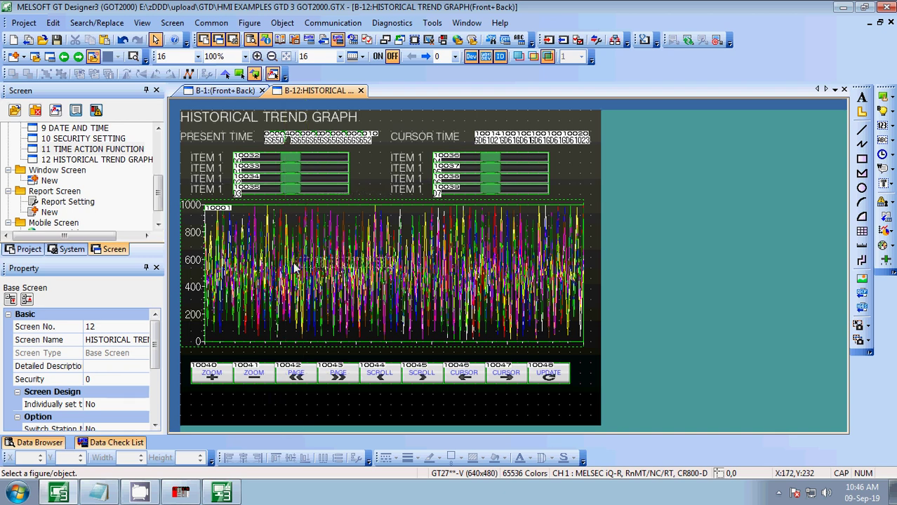
click(275, 404)
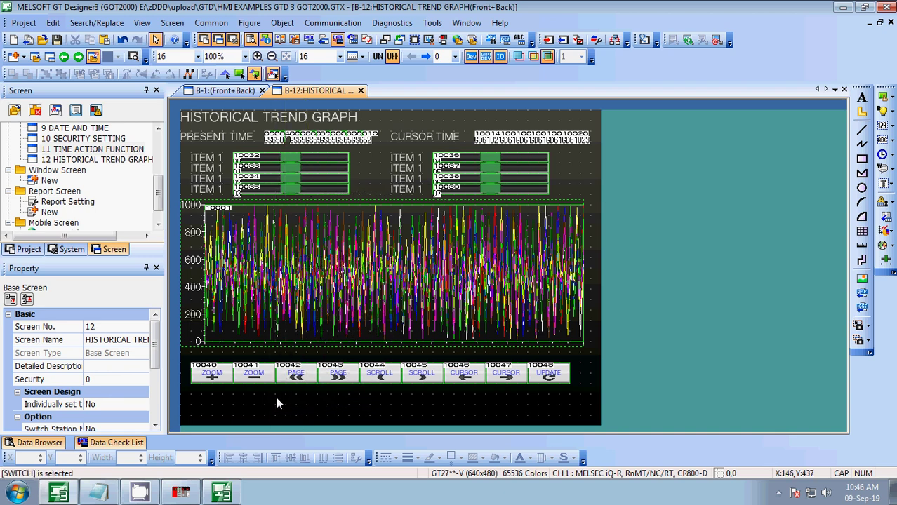
click(446, 405)
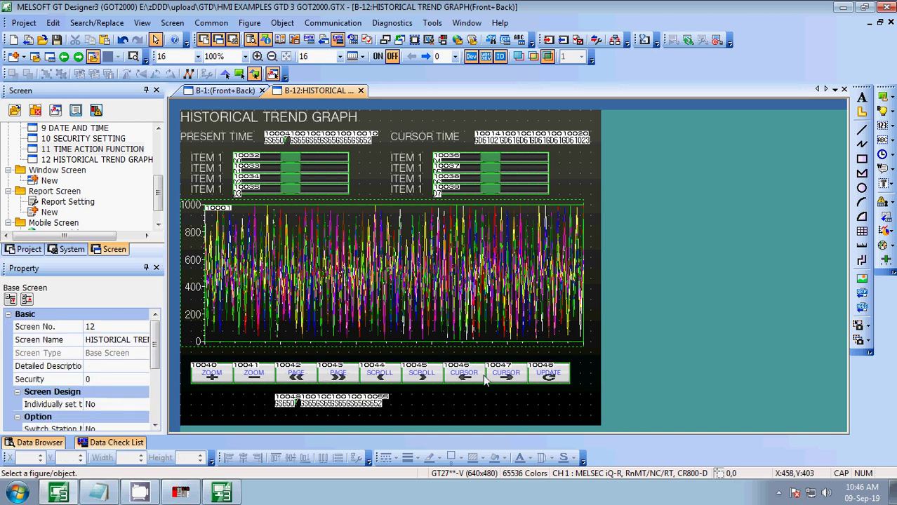
click(540, 378)
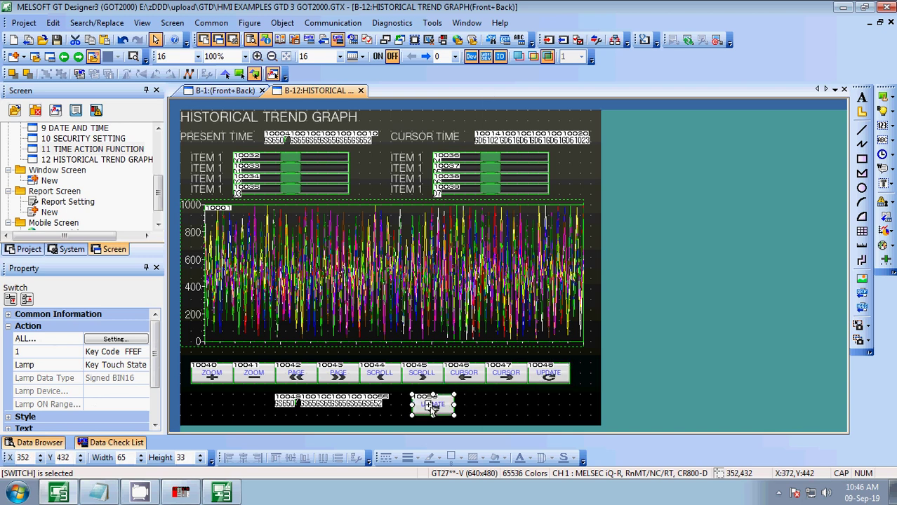
- Give the copied UPDATE switch plain Smart SetKey Figure 1 shapes without symbols: image 1 for touch OFF and image 2 for touch ON
key(Return)
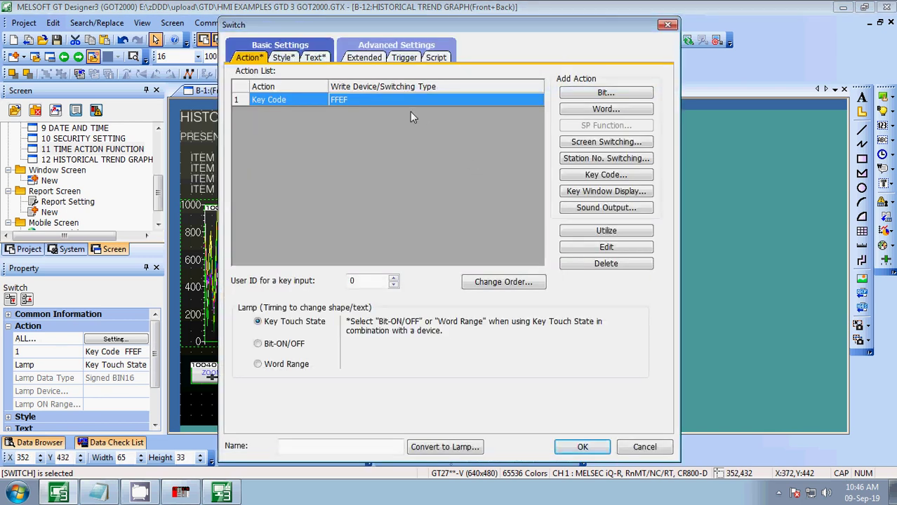
click(317, 59)
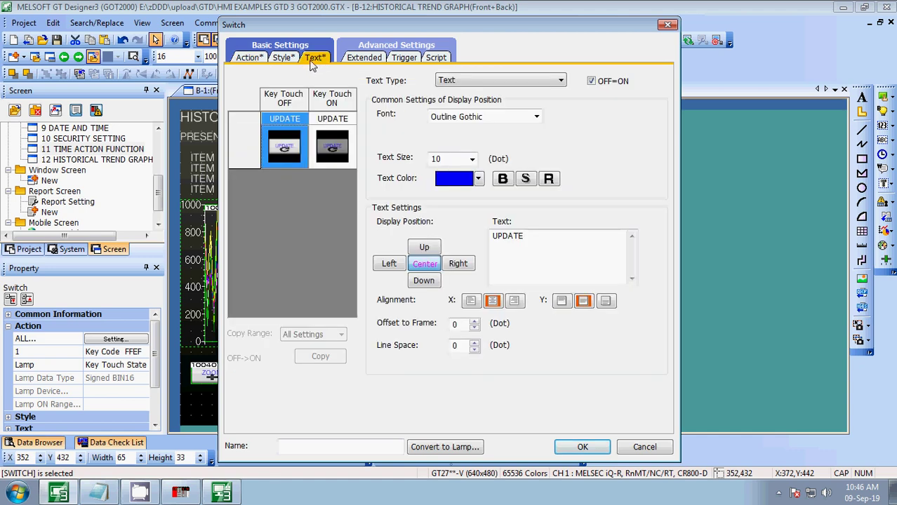
click(290, 58)
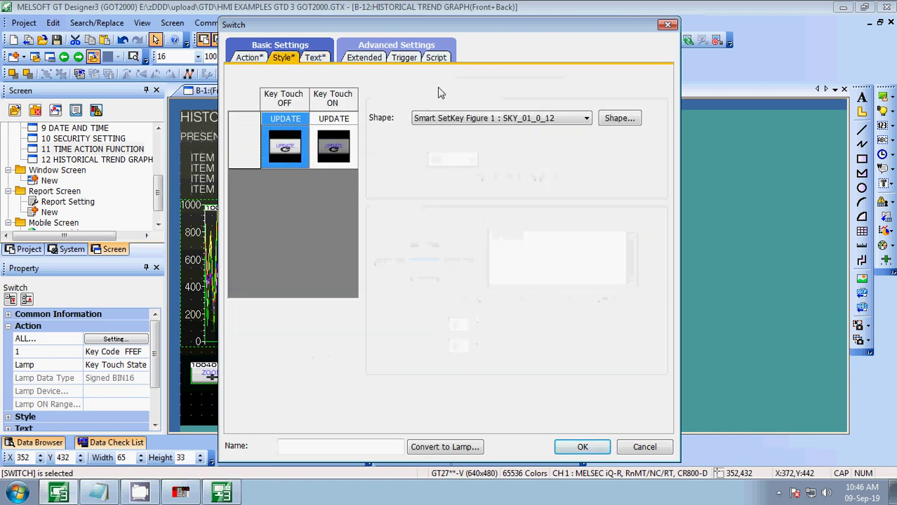
click(602, 119)
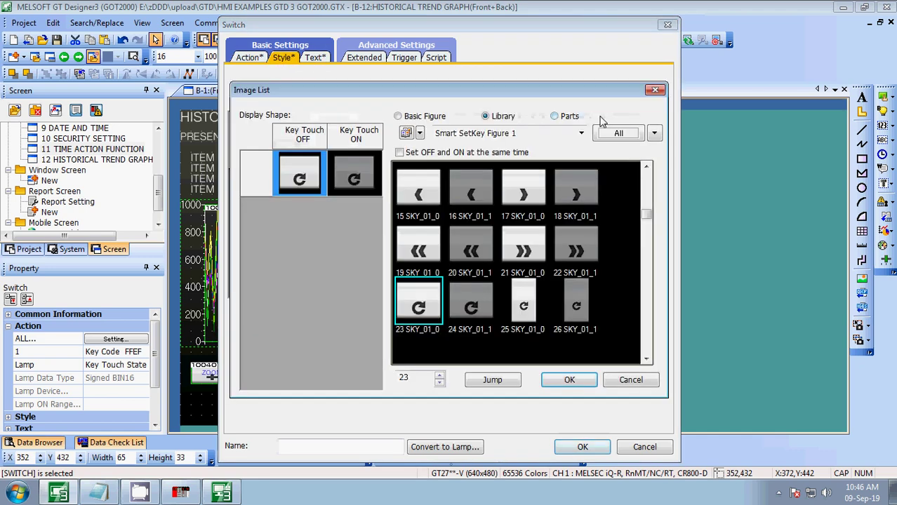
drag(647, 215, 646, 172)
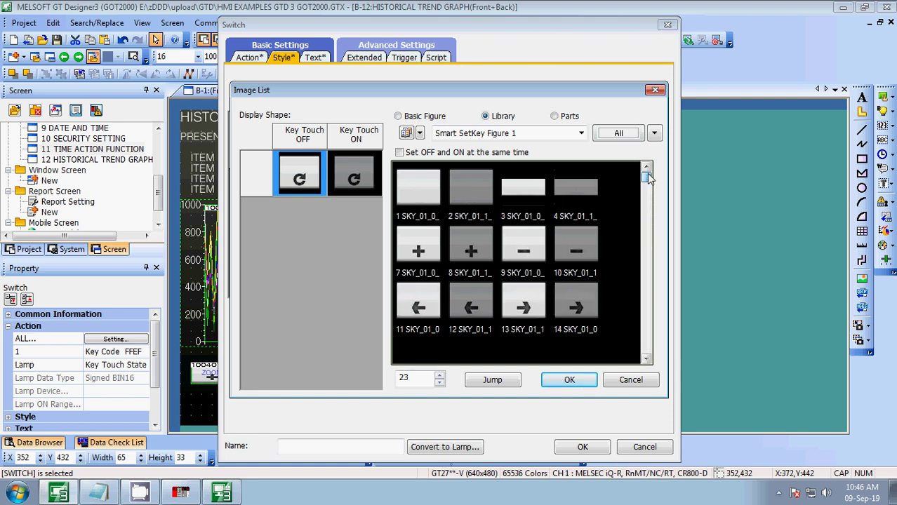
click(421, 188)
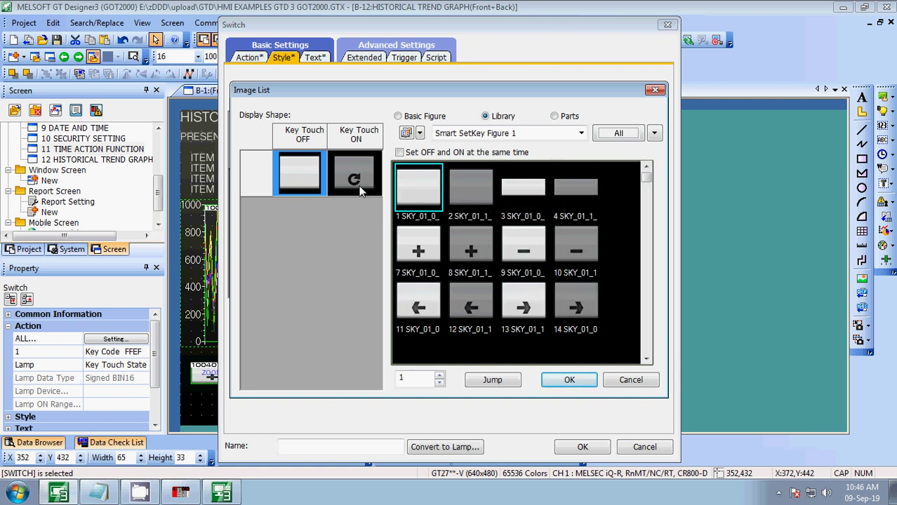
click(358, 184)
click(463, 186)
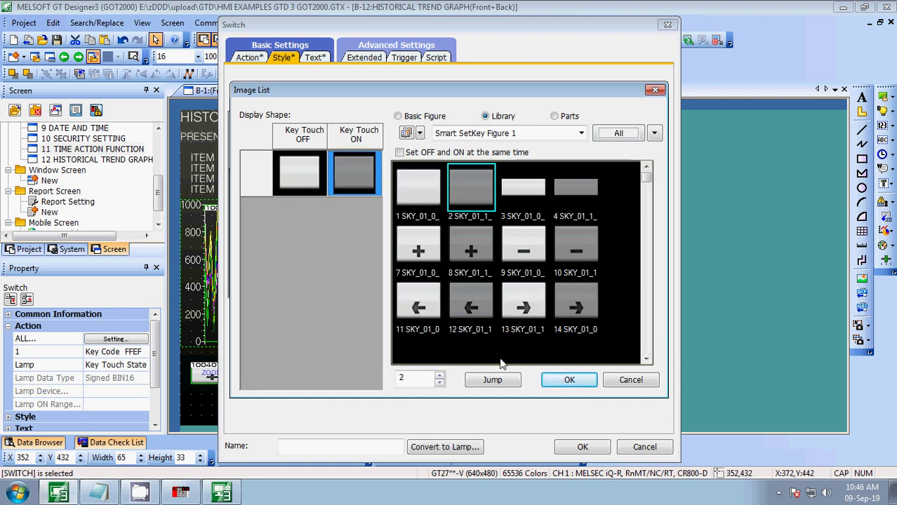
click(550, 379)
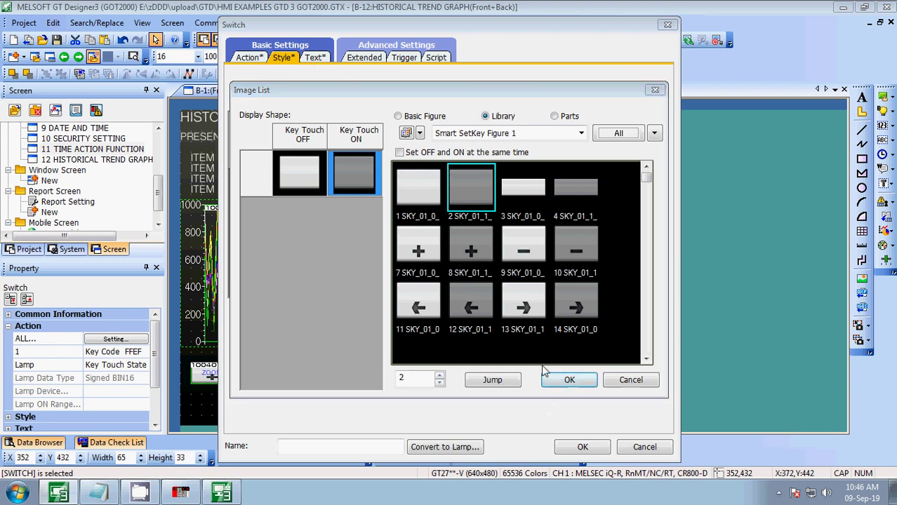
click(552, 380)
- Replace the copied switch's label with "JUMP TO TIME"
click(314, 58)
click(557, 245)
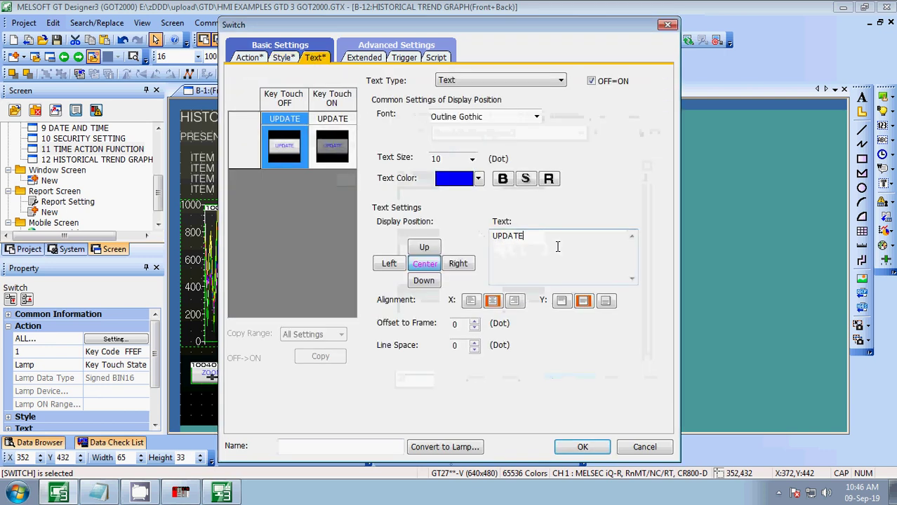
key(ctrl+a)
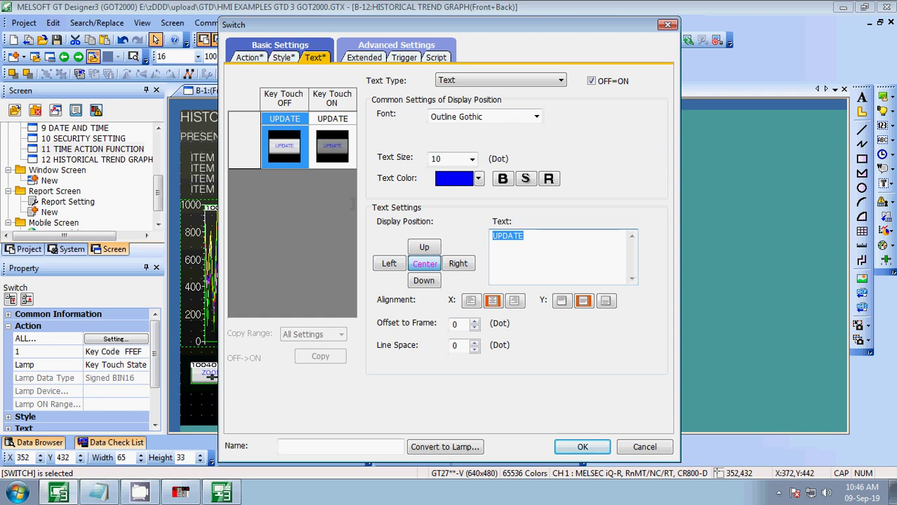
text(JUMP TO)
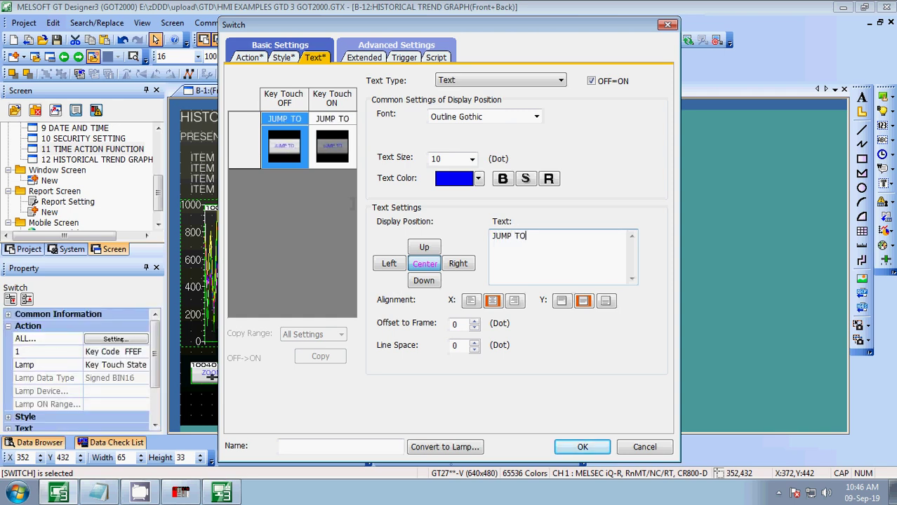
text( TIME)
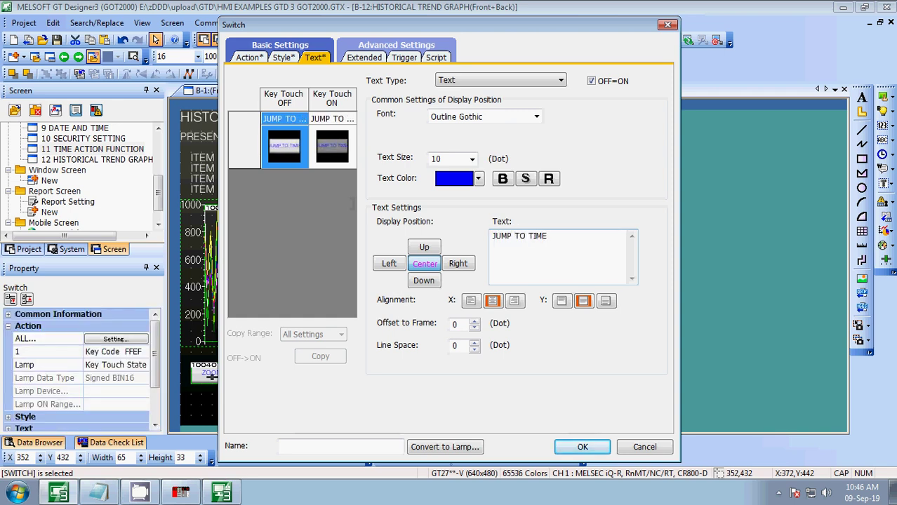
click(582, 447)
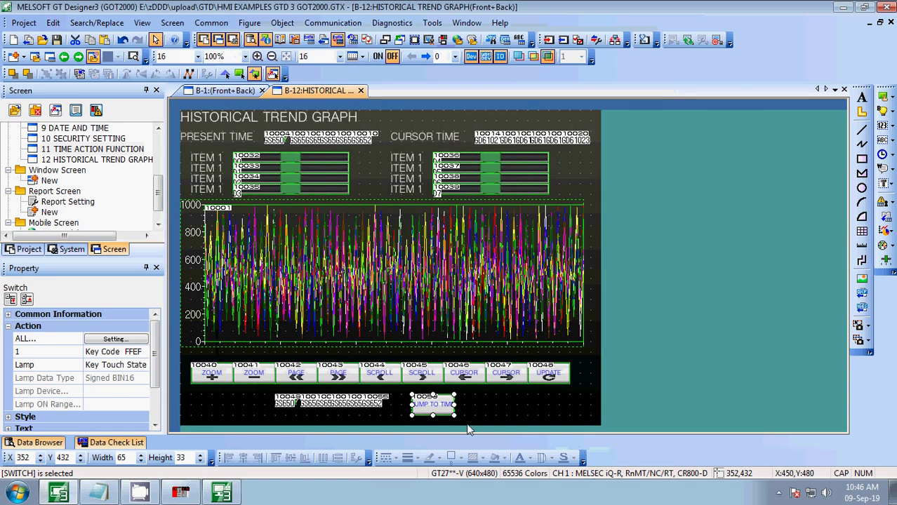
- Widen the JUMP TO TIME switch to 81 so its whole label fits
click(390, 414)
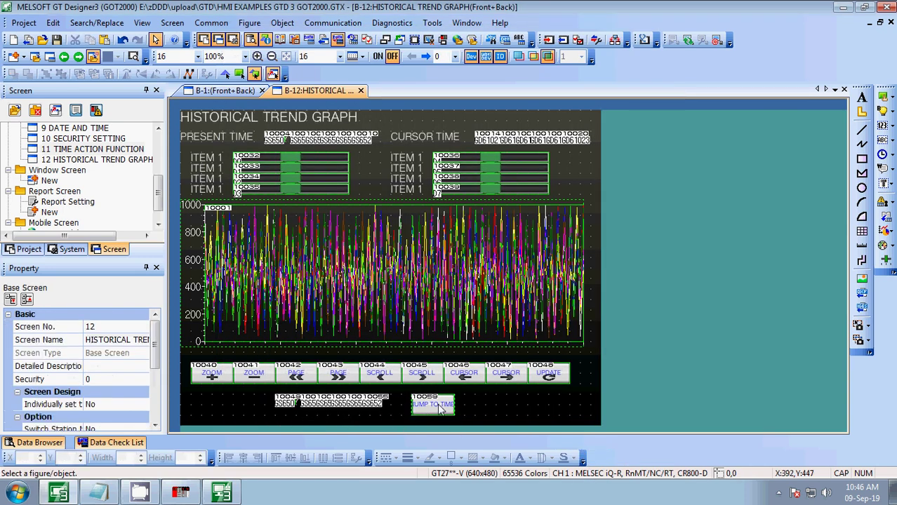
click(453, 412)
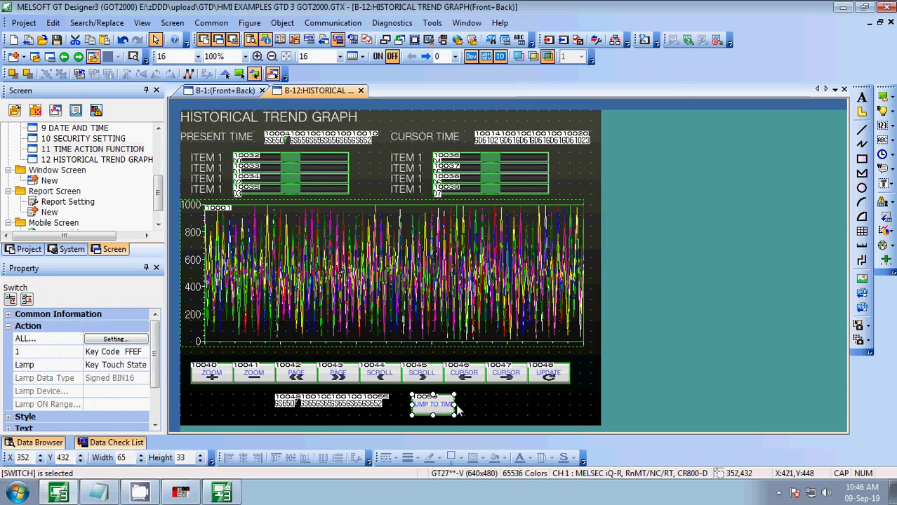
drag(411, 406, 400, 406)
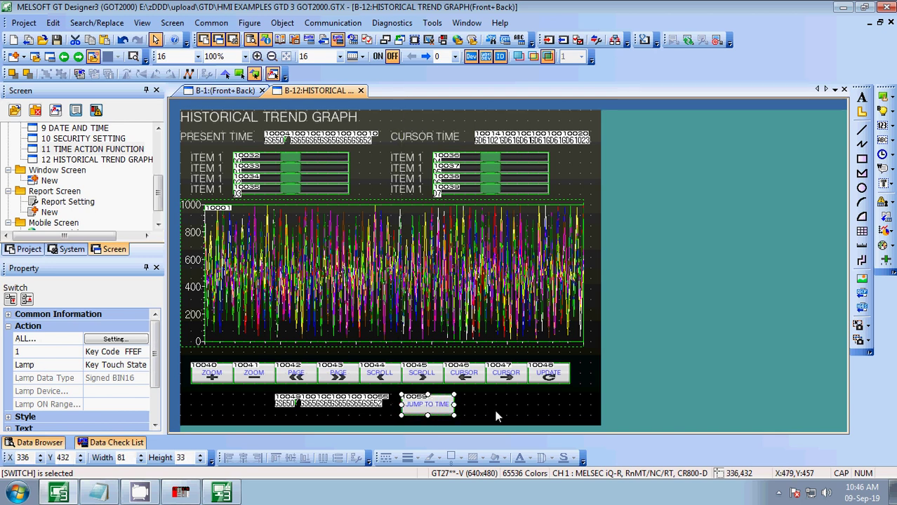
click(387, 414)
- Convert the copied year display, Time Jump_Year, to a Numerical Input and set its bit shift direction to Left
double_click(286, 402)
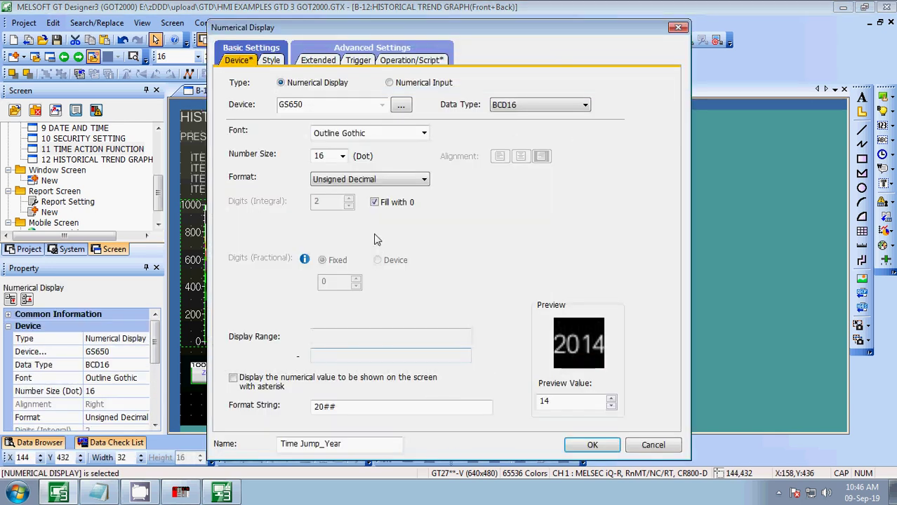
click(401, 83)
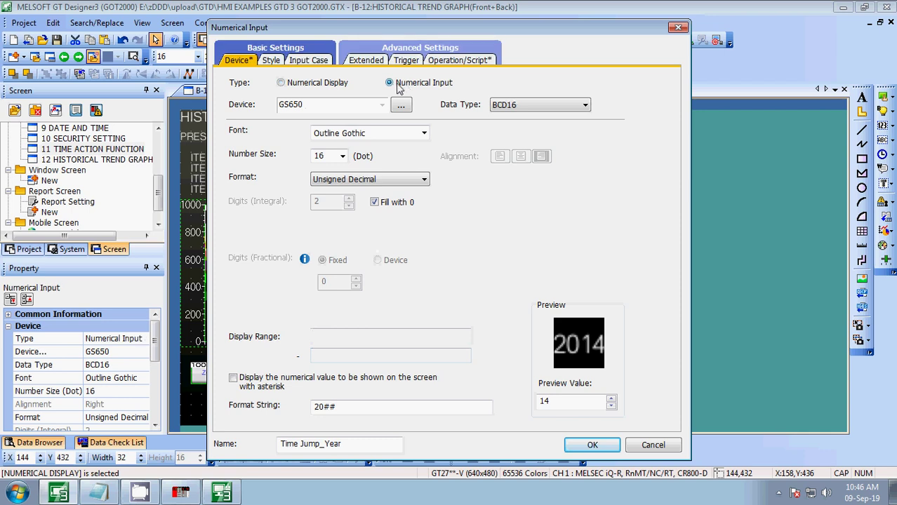
click(441, 62)
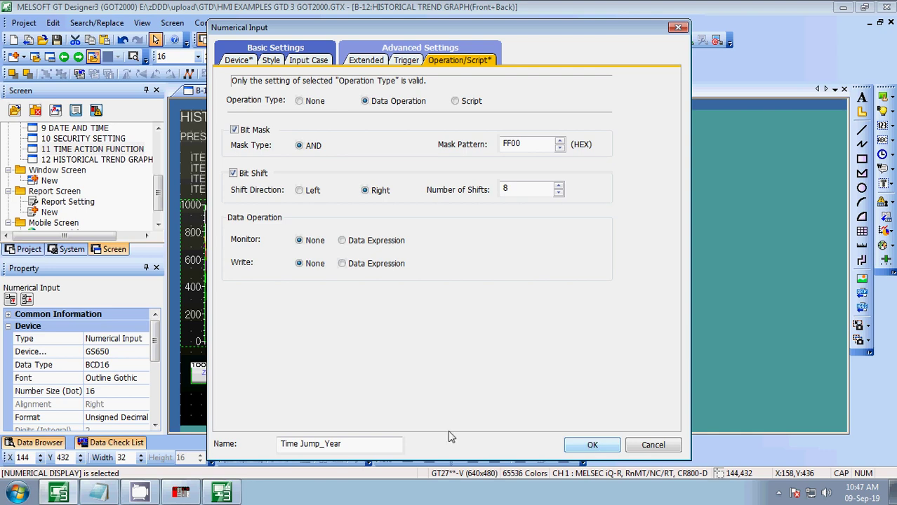
click(299, 191)
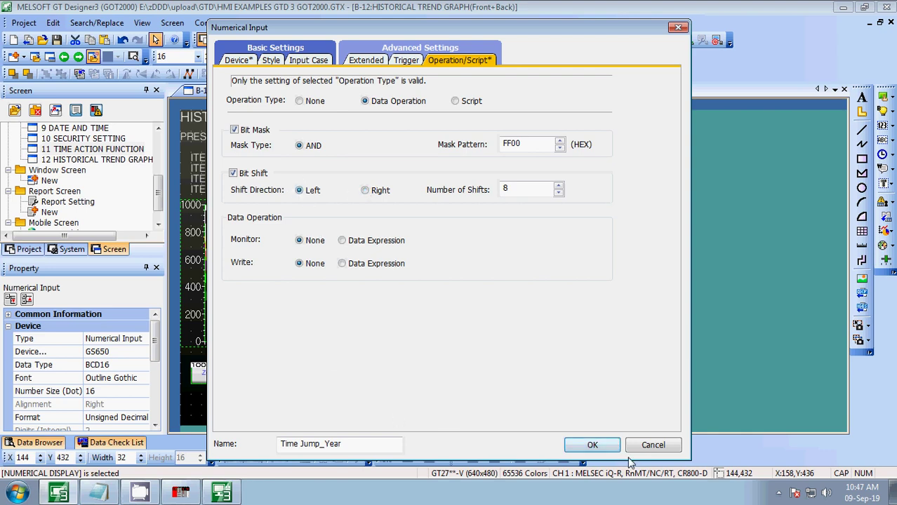
click(592, 445)
- Convert the copied month display, Time Jump_Month, to a Numerical Input and check its bit mask and shift settings
double_click(306, 406)
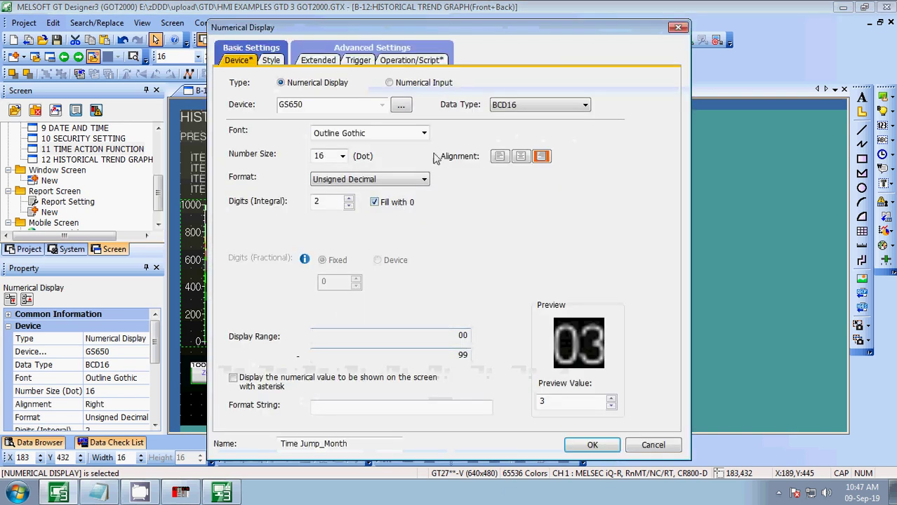
click(389, 83)
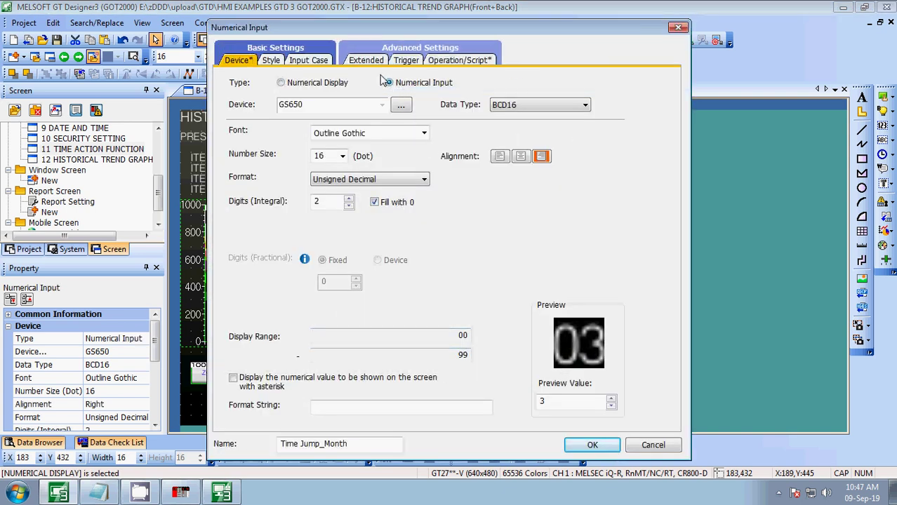
click(436, 62)
click(591, 445)
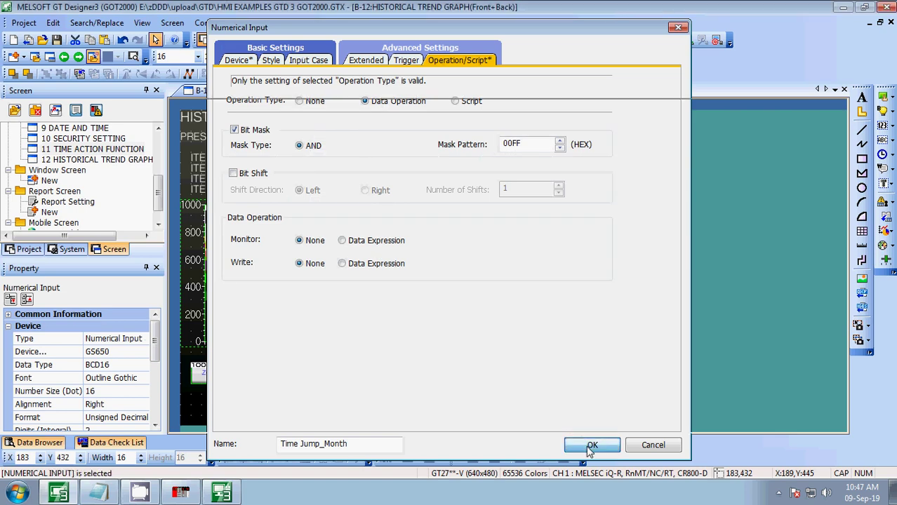
- Change the copied day field, Time Jump_Day, to Numerical Display and review its bit mask and shift settings
double_click(323, 404)
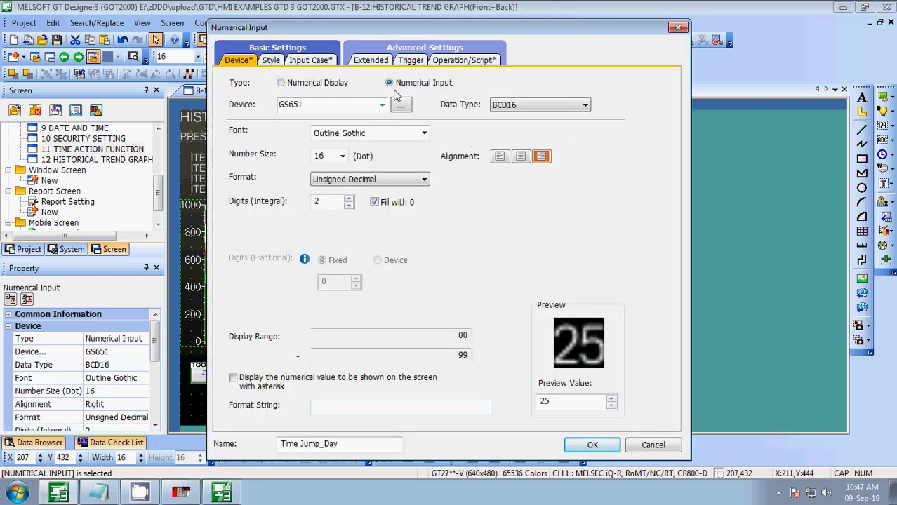
click(342, 85)
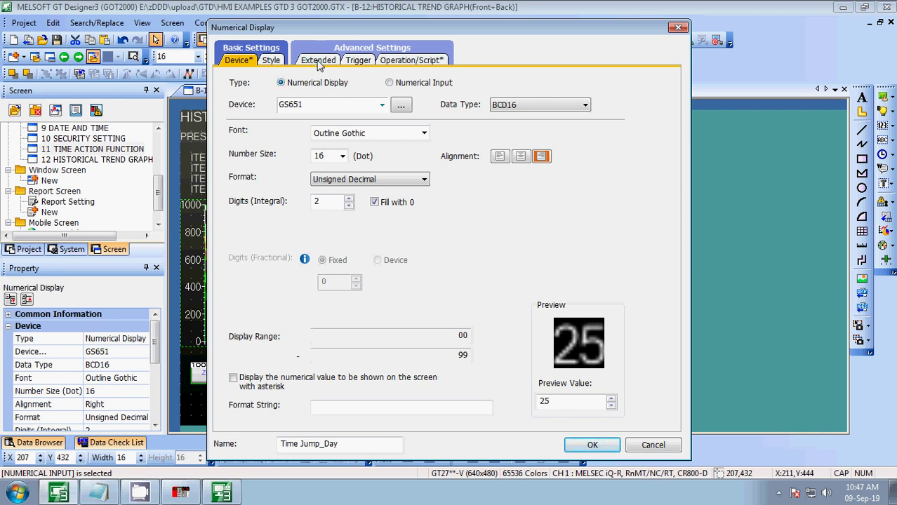
click(437, 60)
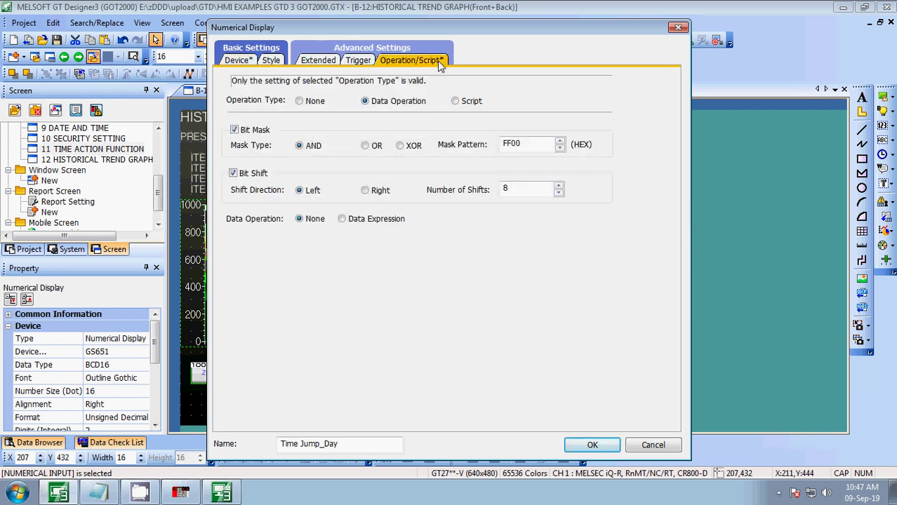
click(589, 446)
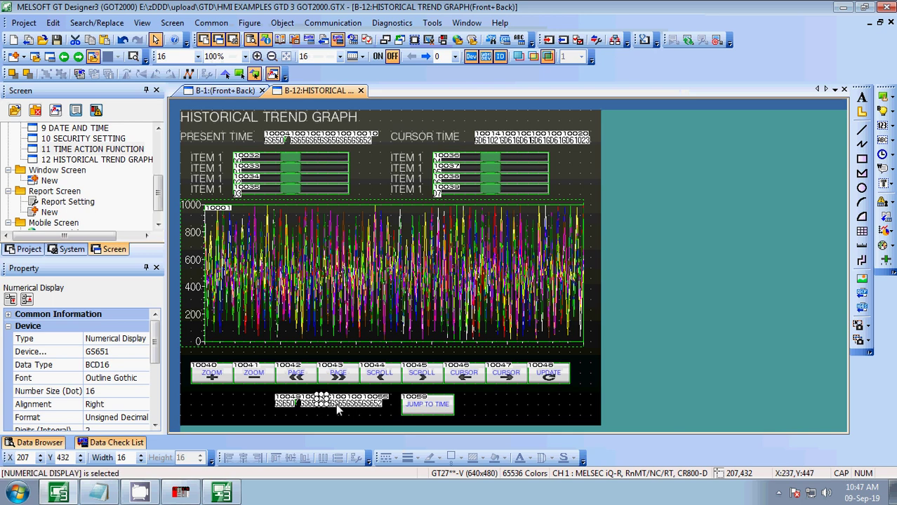
- Check the bit mask settings of the copied hour display, Time Jump_Hour, and convert it to a Numerical Input
double_click(321, 400)
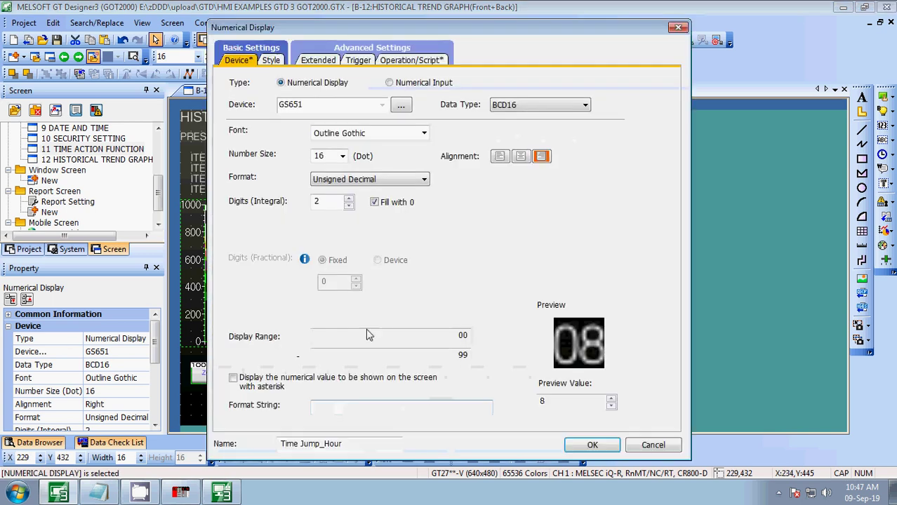
click(414, 62)
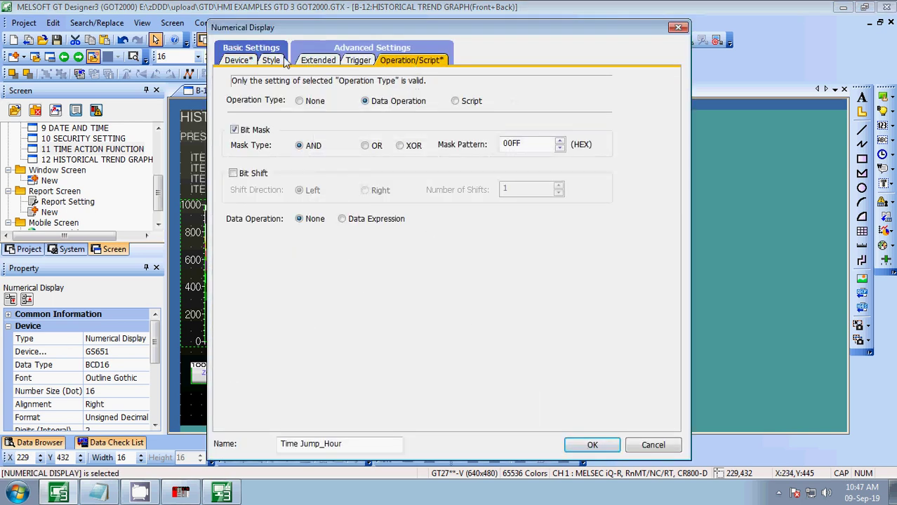
click(242, 61)
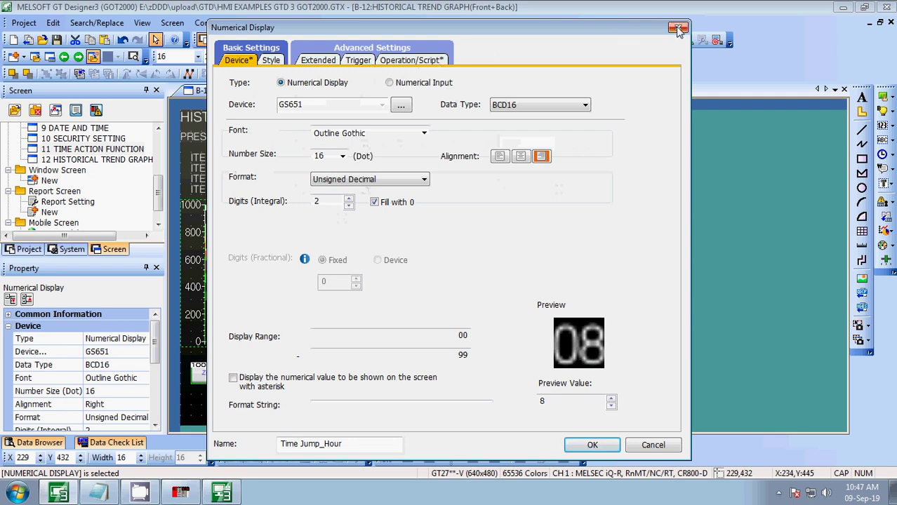
click(436, 83)
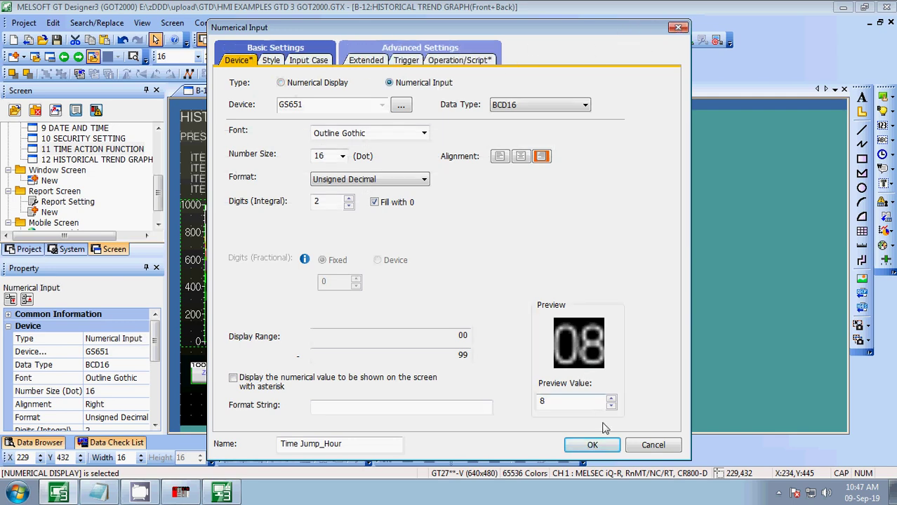
click(593, 445)
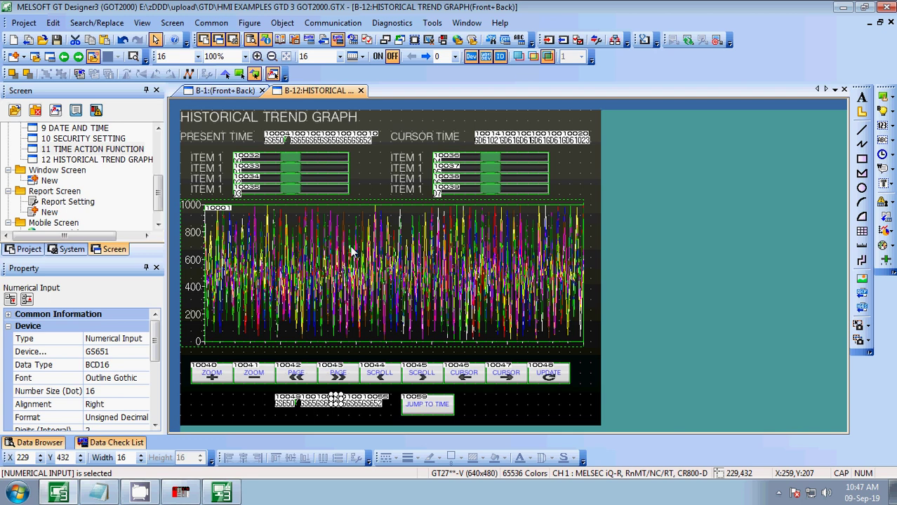
- Set the device of the year input, Time Jump_Year, to GD61033 and check its bit mask and shift settings
double_click(286, 400)
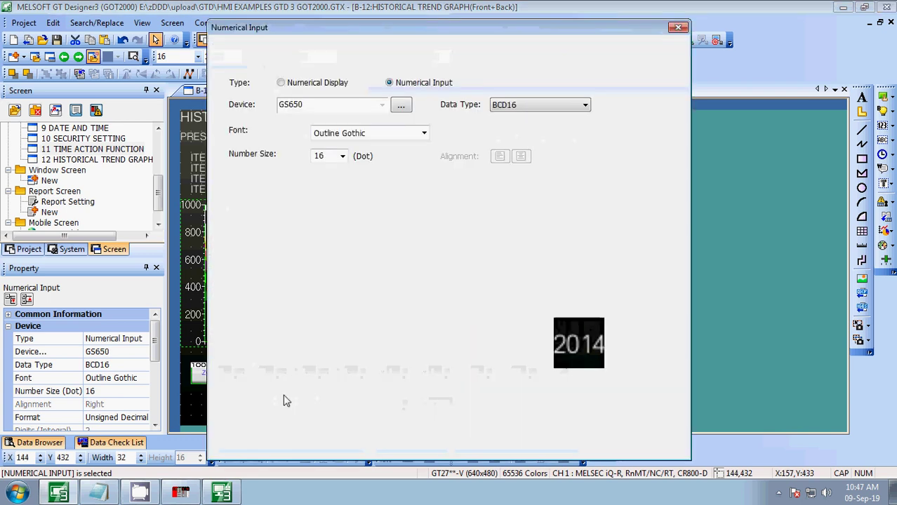
drag(320, 104, 244, 103)
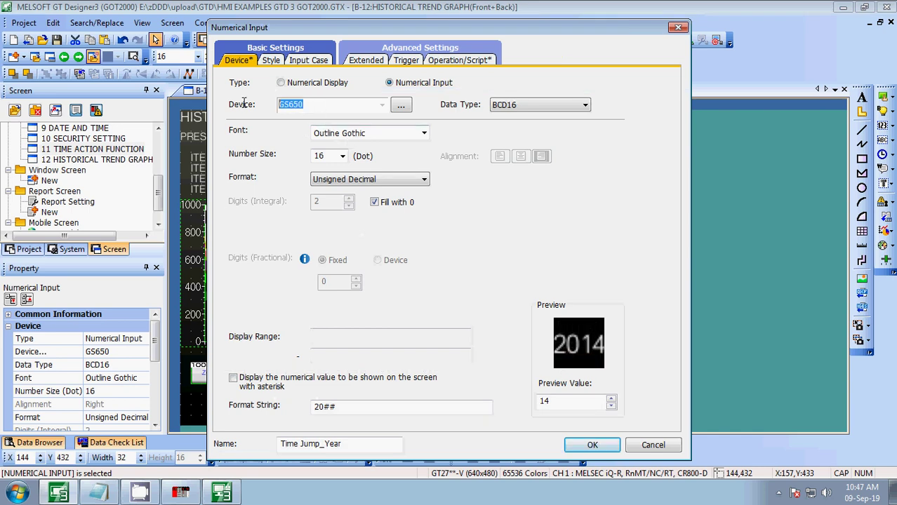
text(GD)
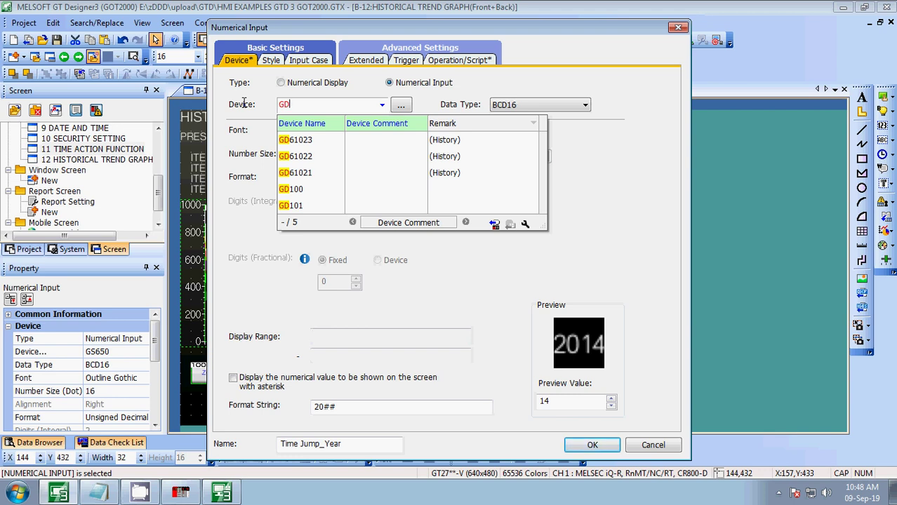
text(1033)
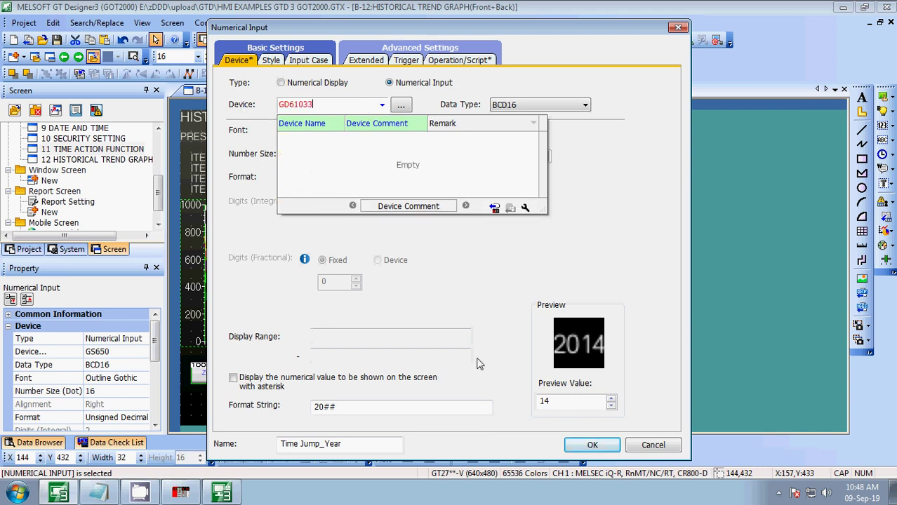
key(Return)
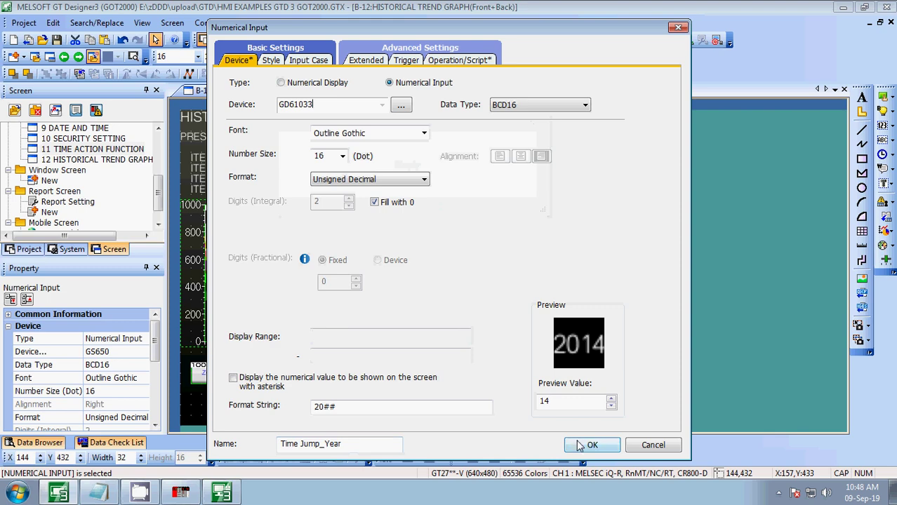
click(460, 61)
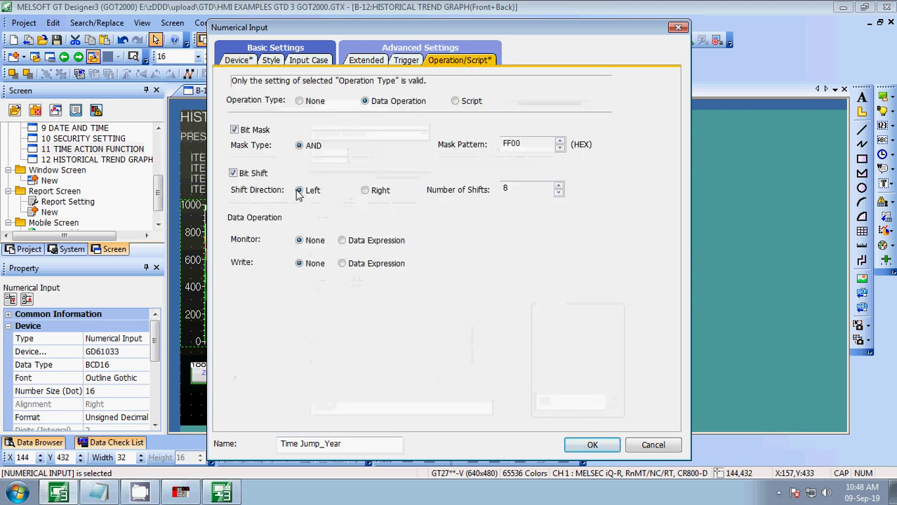
click(588, 446)
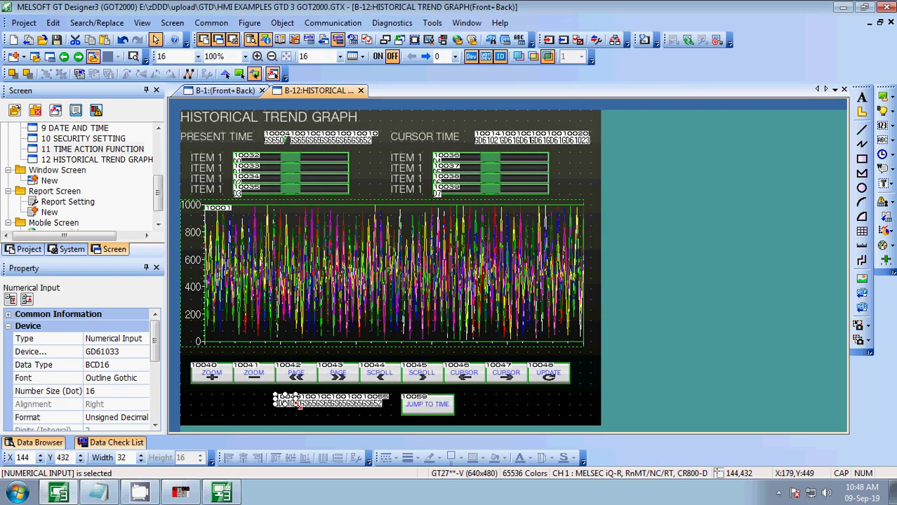
- Set the device of the month input, Time Jump_Month, to GD61033
double_click(302, 404)
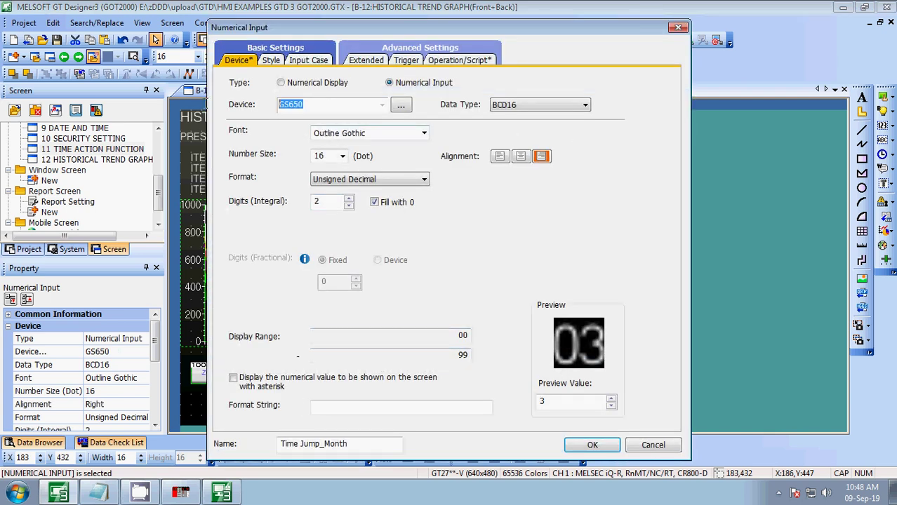
text(GD61)
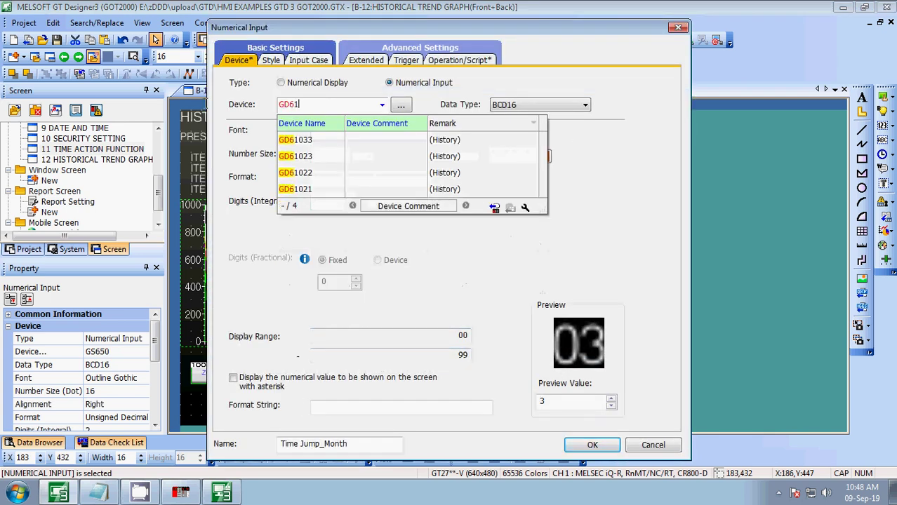
text(033)
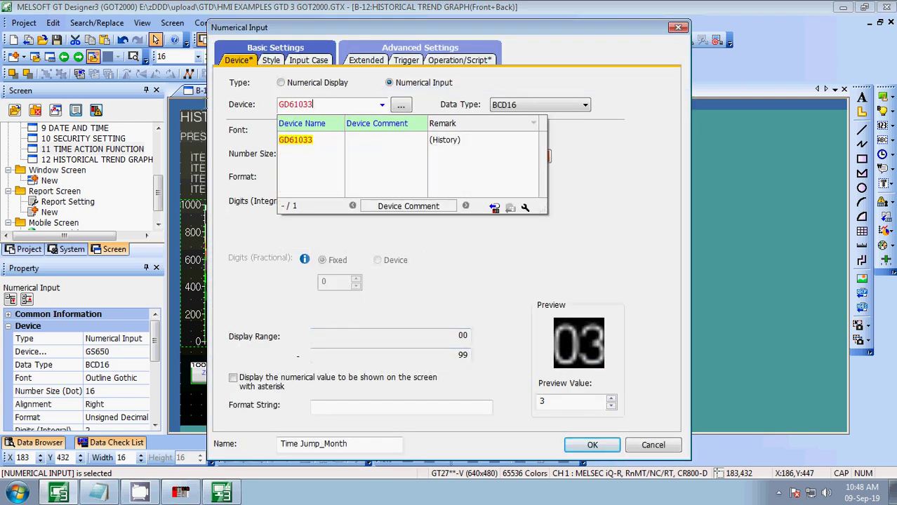
click(590, 445)
click(589, 445)
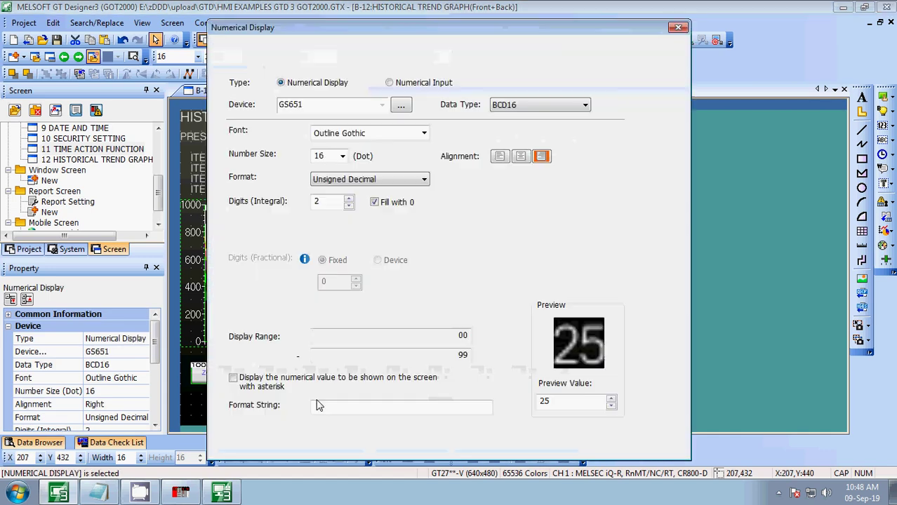
- Set the device of Time Jump_Day to GD61034, convert it to a Numerical Input and check its bit mask and shift settings
double_click(320, 403)
double_click(325, 105)
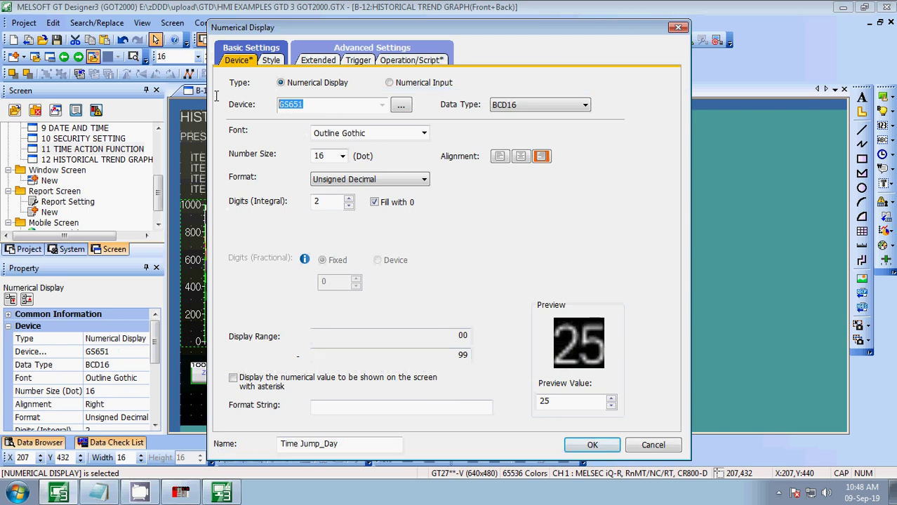
text(GD61034)
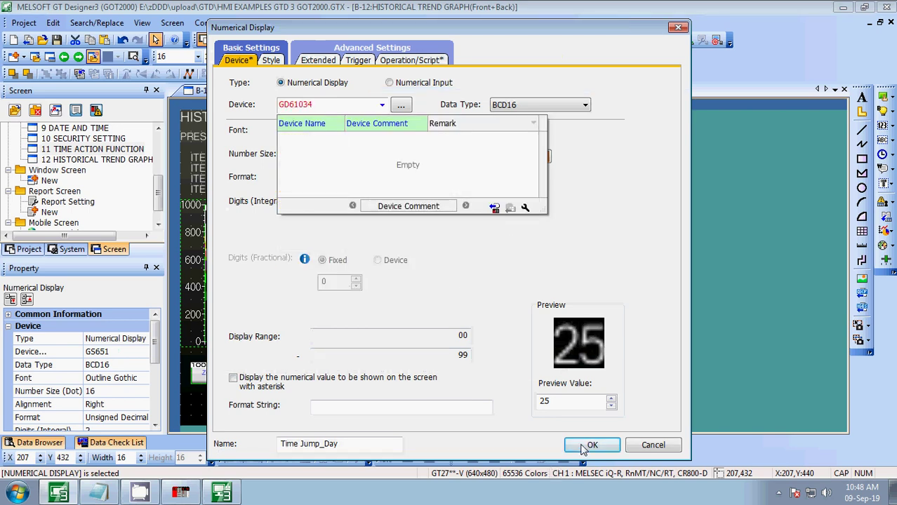
click(419, 86)
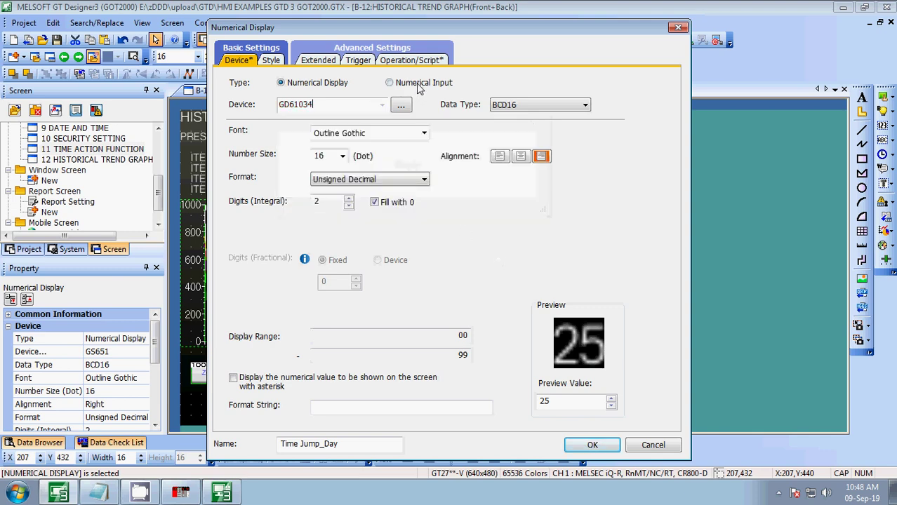
click(411, 86)
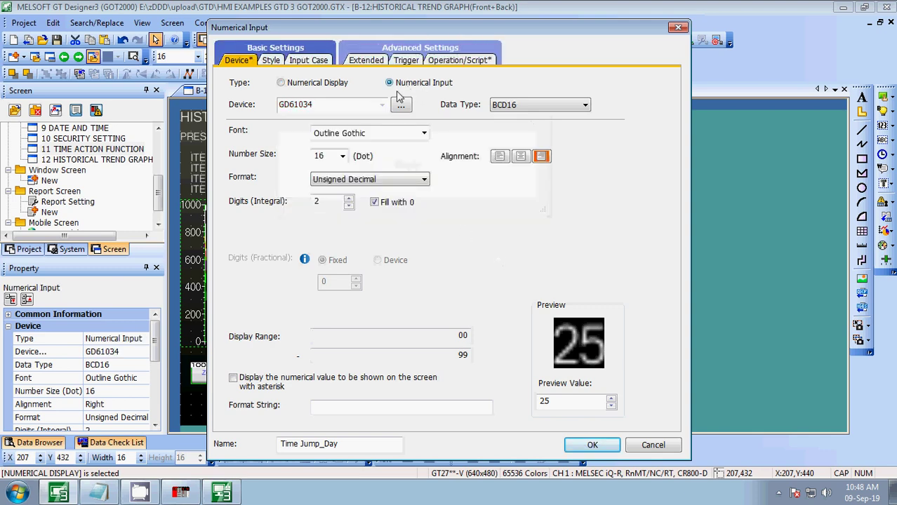
click(453, 61)
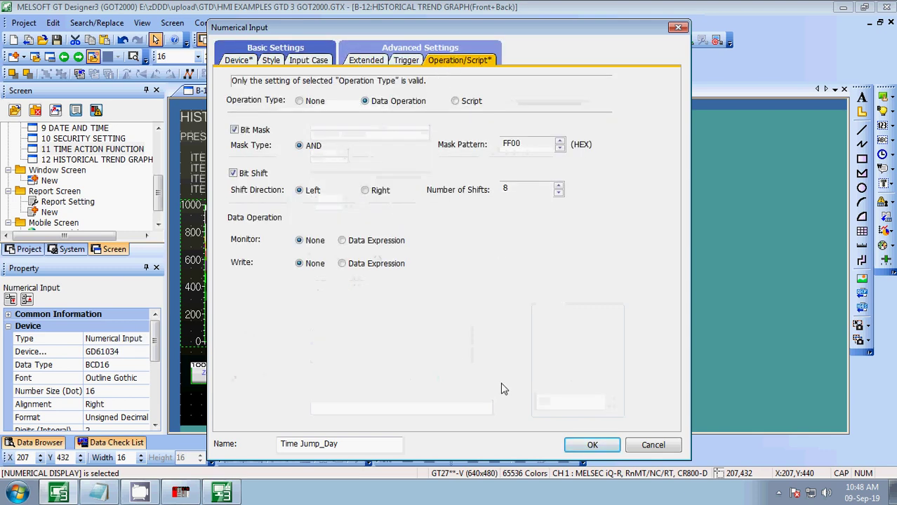
click(592, 445)
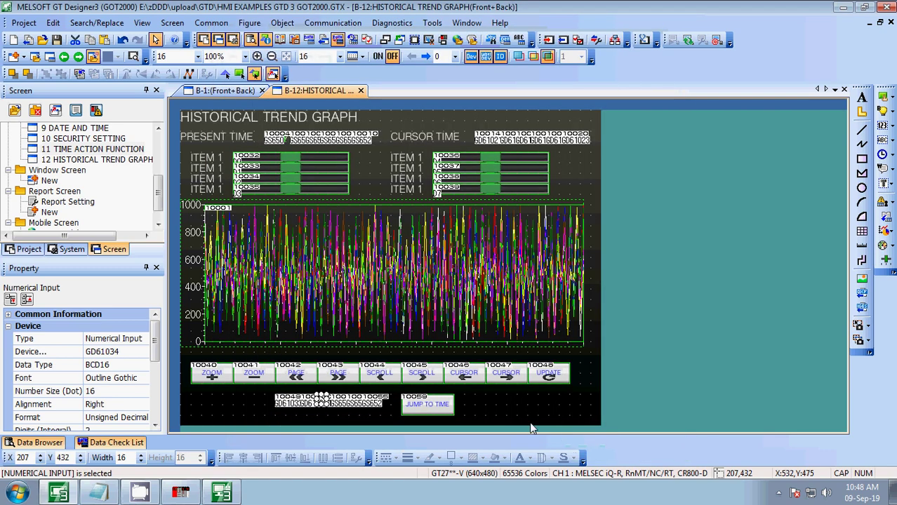
- Set the device of the hour input, Time Jump_Hour, to GD61034 and check its bit mask and shift settings
double_click(335, 402)
double_click(331, 106)
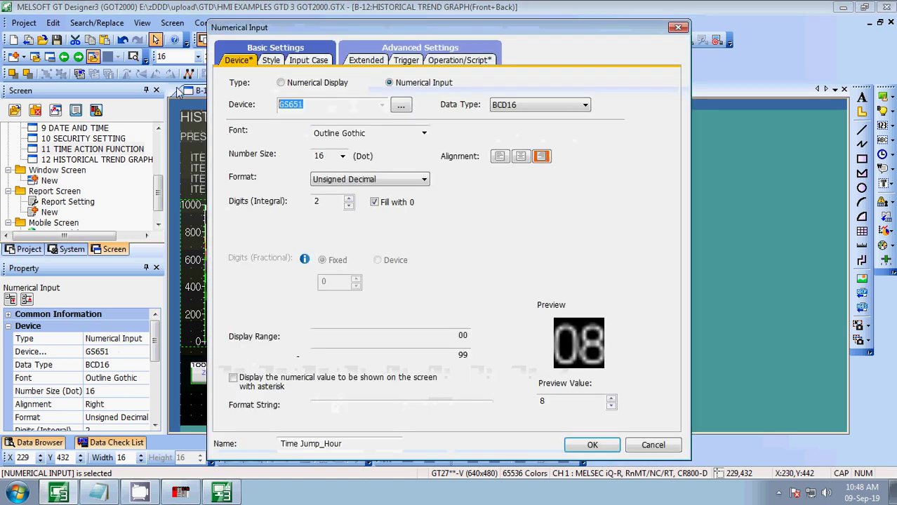
text(GD6)
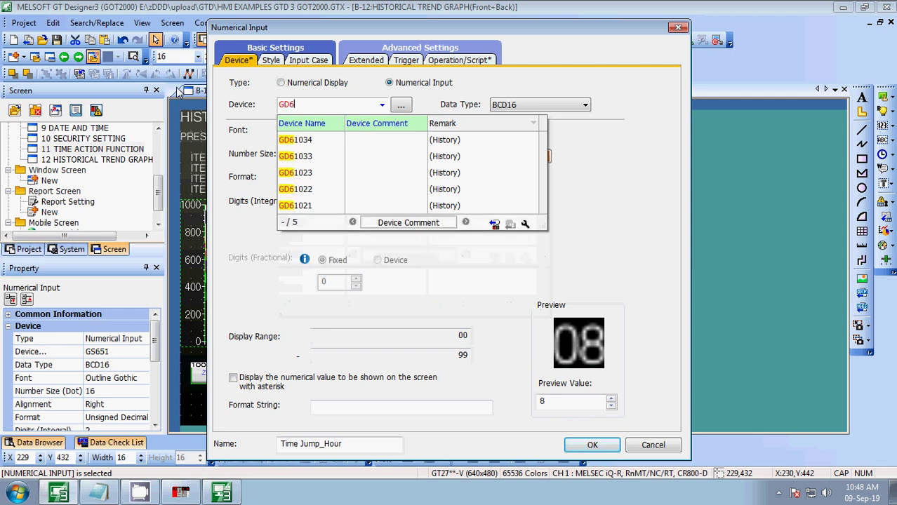
text(103)
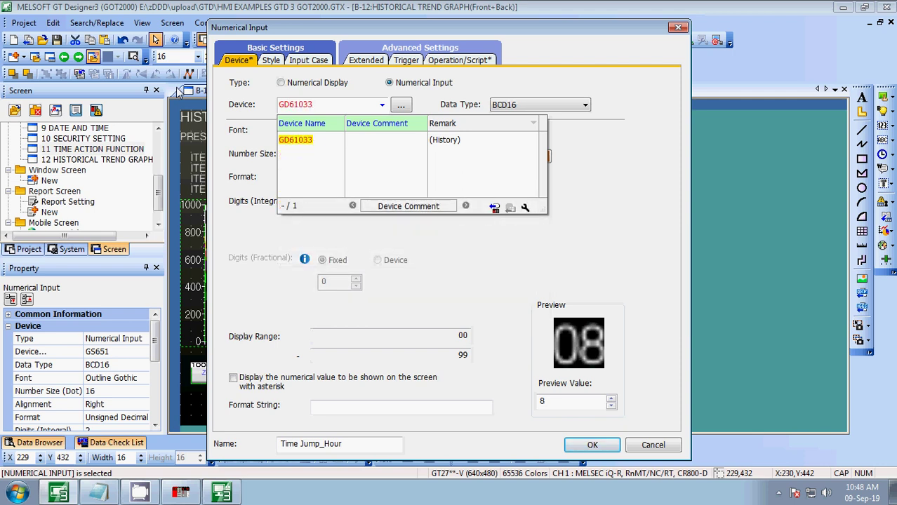
text(4)
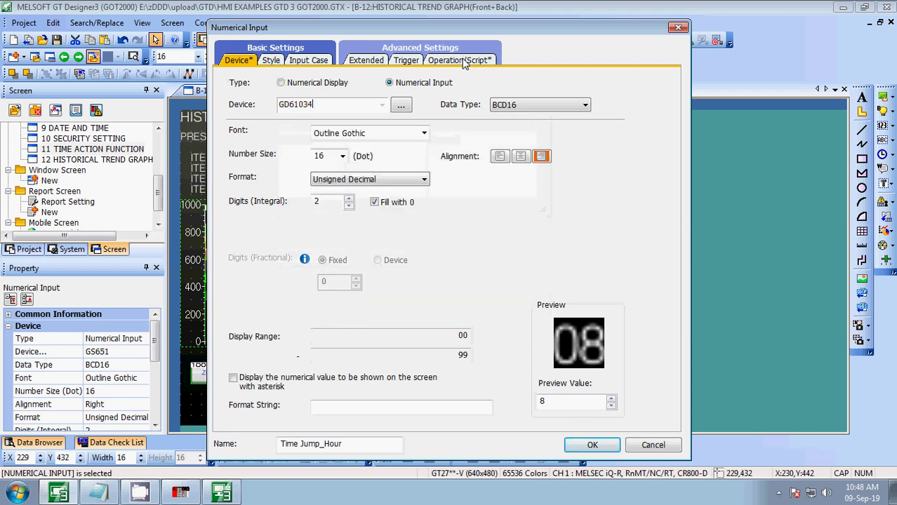
key(Return)
click(469, 62)
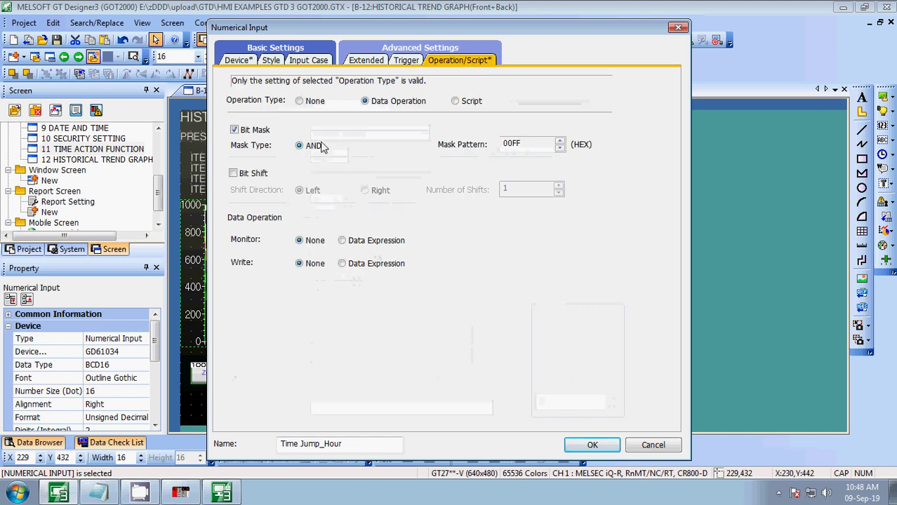
click(592, 445)
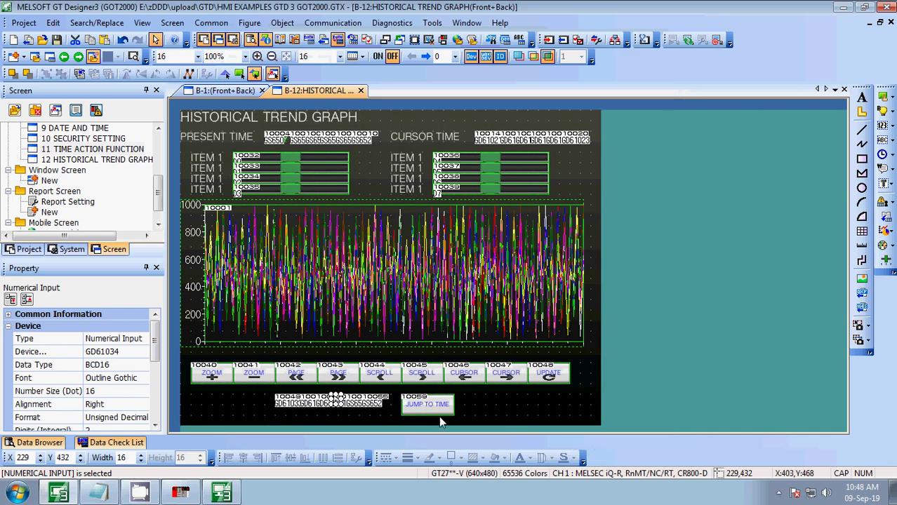
- Set the device of the minute input, Time Jump_Minute, to GD61035 and check its bit mask and shift settings
double_click(347, 404)
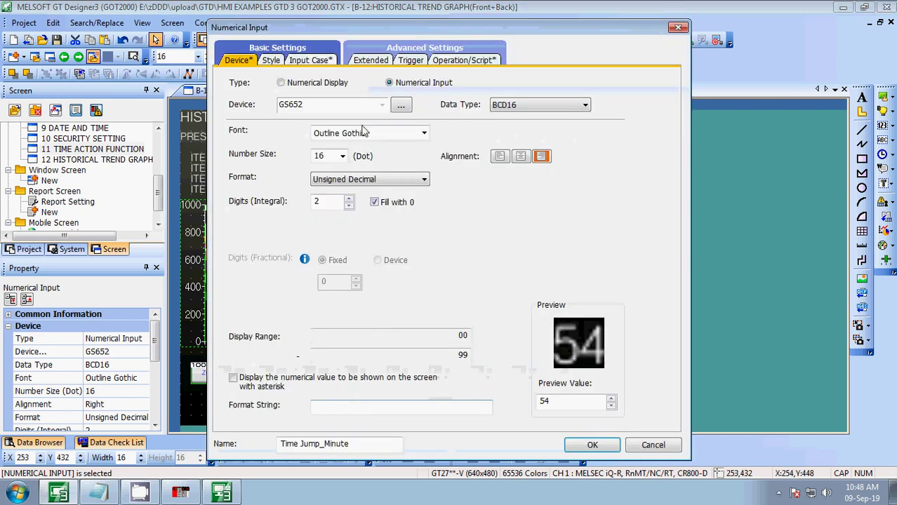
double_click(344, 106)
text(GD610)
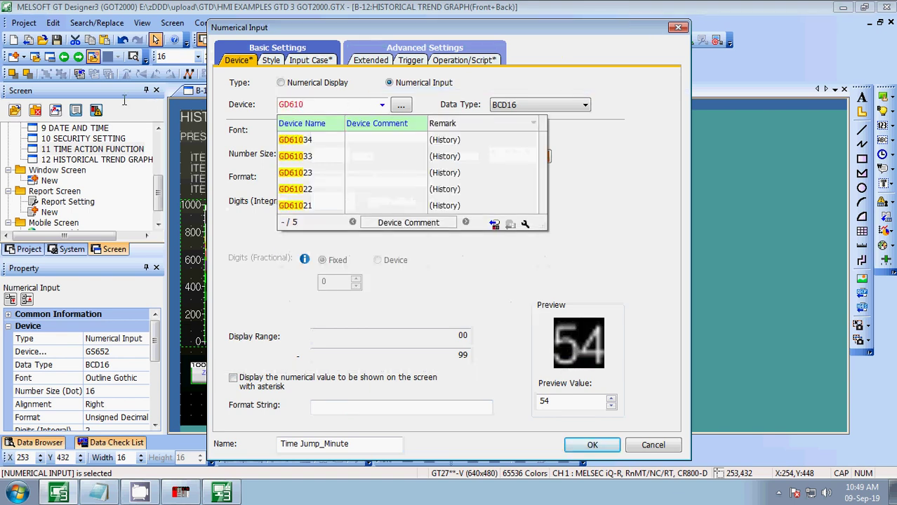
text(35)
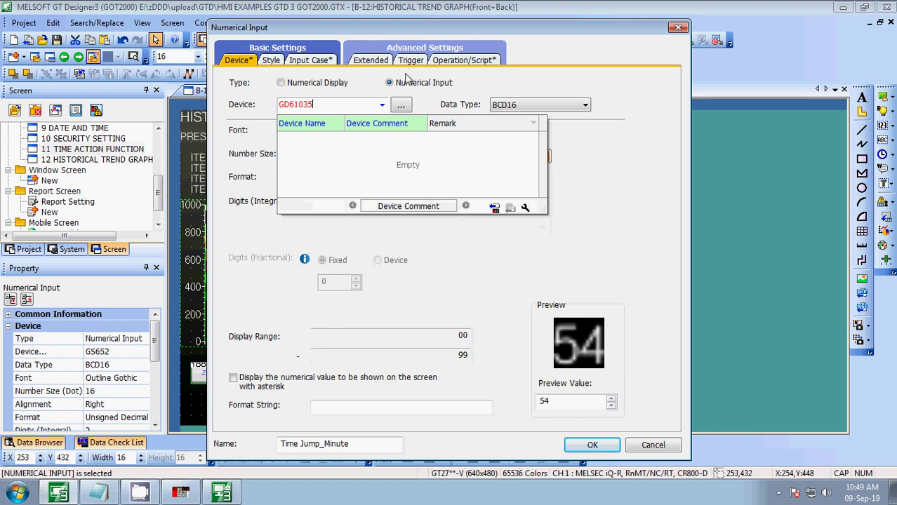
click(400, 88)
click(466, 62)
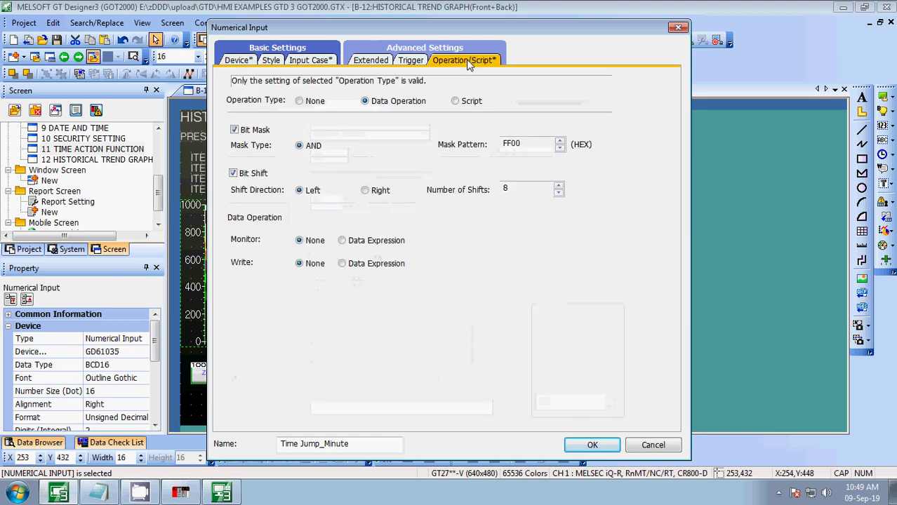
click(590, 445)
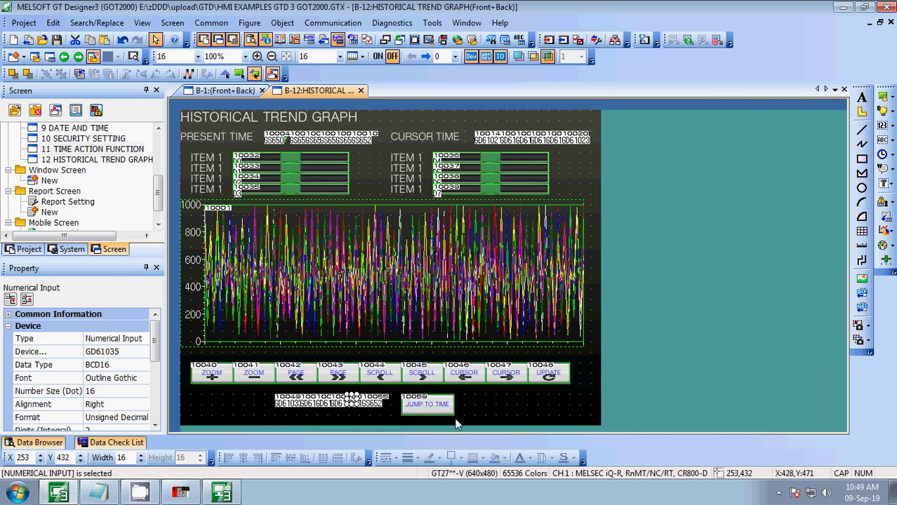
- Set the device of the second input, Time Jump_Second, to GD61035 and check its operation settings
click(367, 404)
double_click(368, 402)
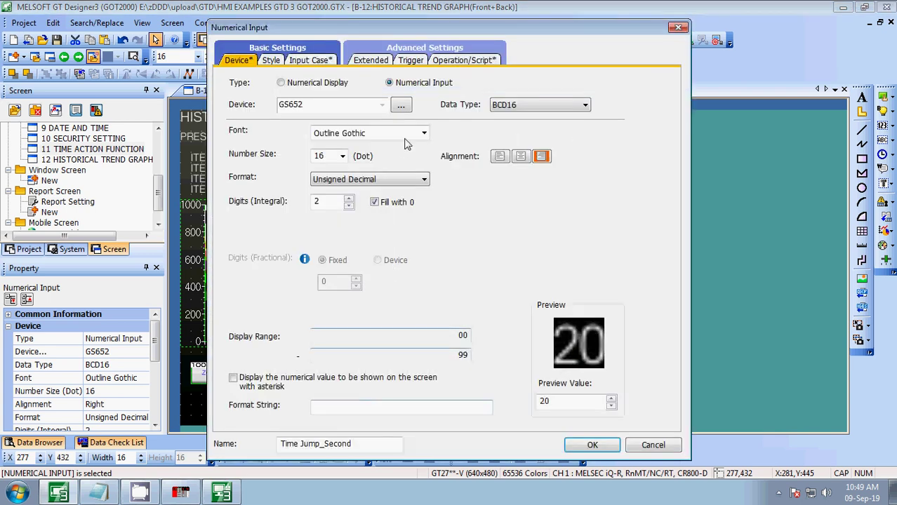
text(G)
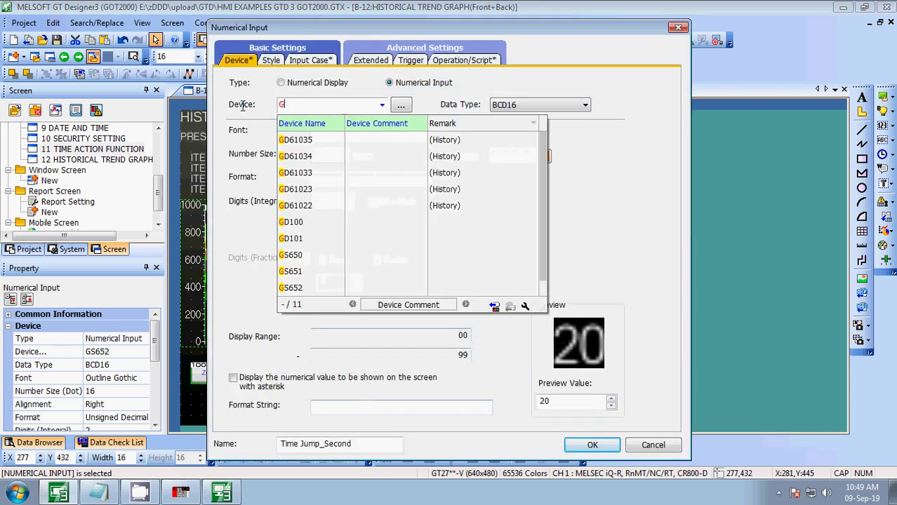
text(D61035)
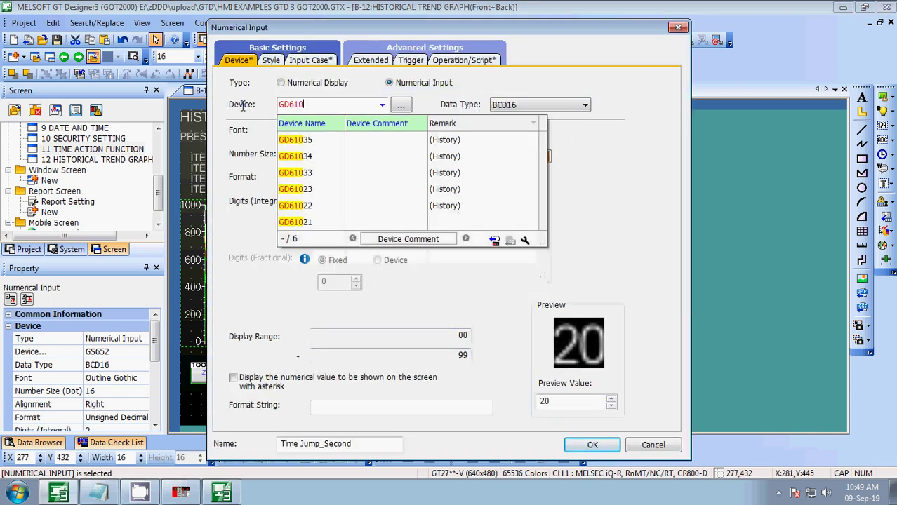
click(483, 61)
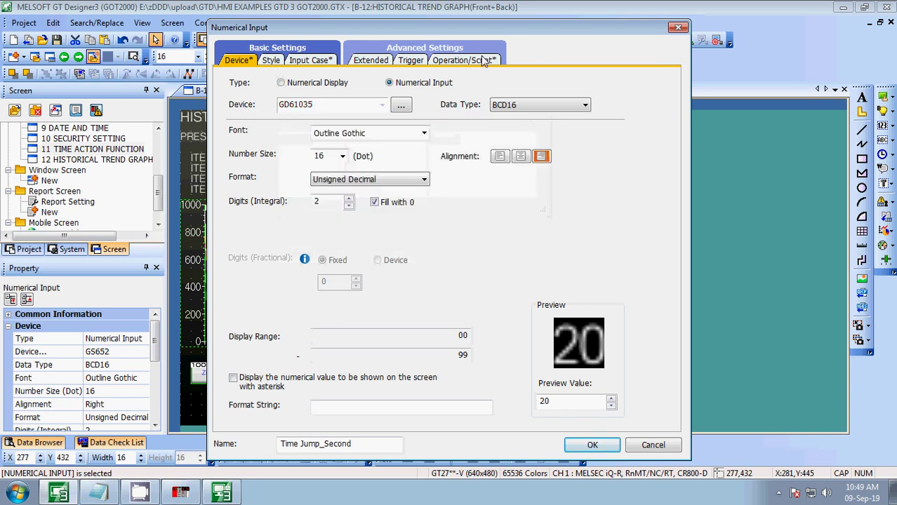
click(483, 61)
click(592, 446)
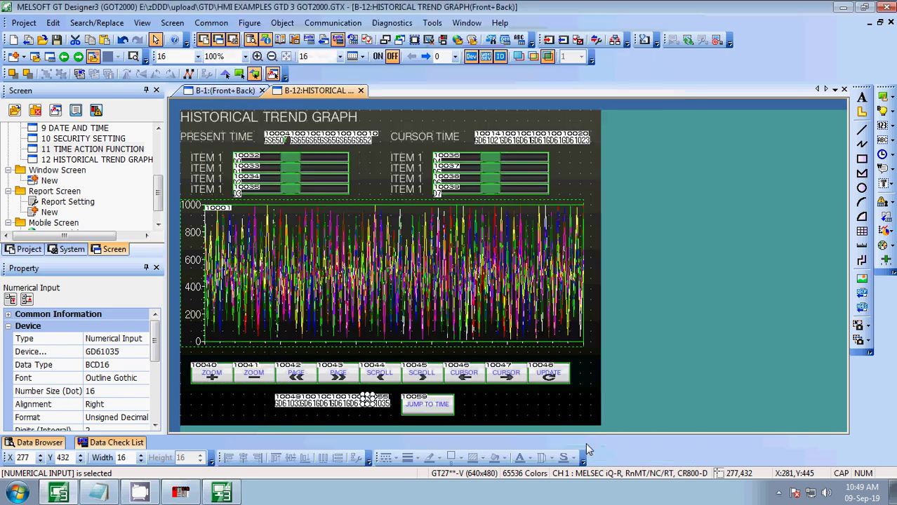
click(550, 412)
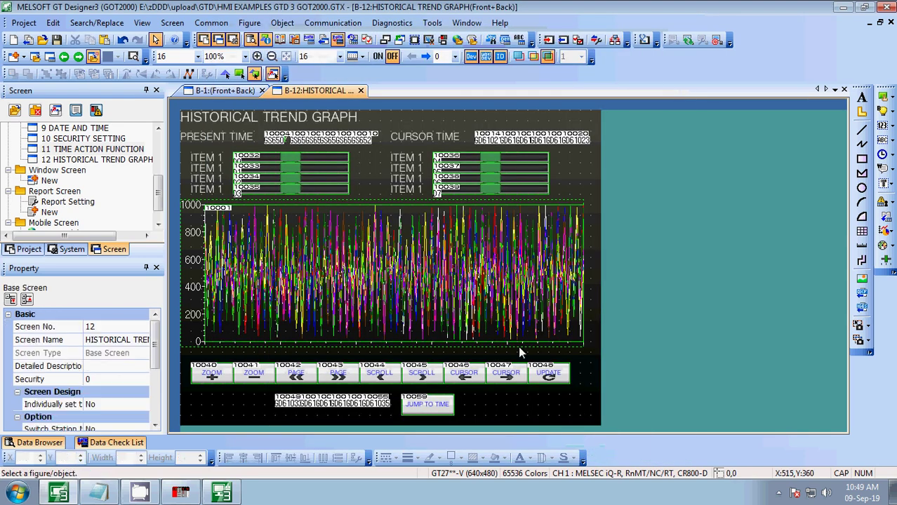
- Add a new script, Script1, to base screen 12 and open it for editing
click(172, 23)
click(231, 222)
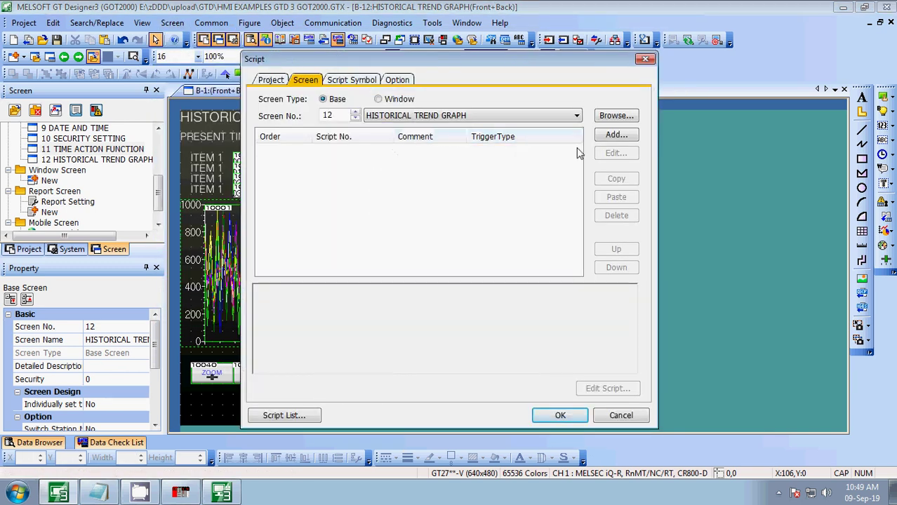
click(615, 135)
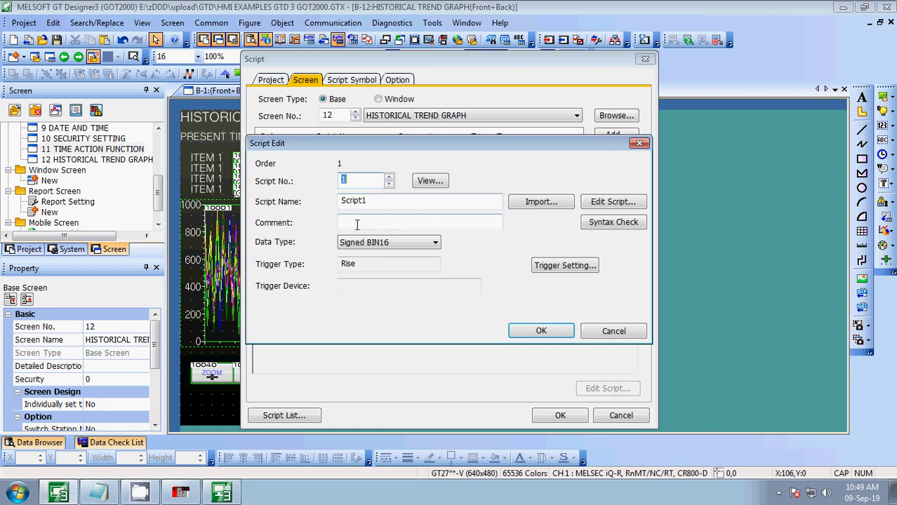
click(602, 202)
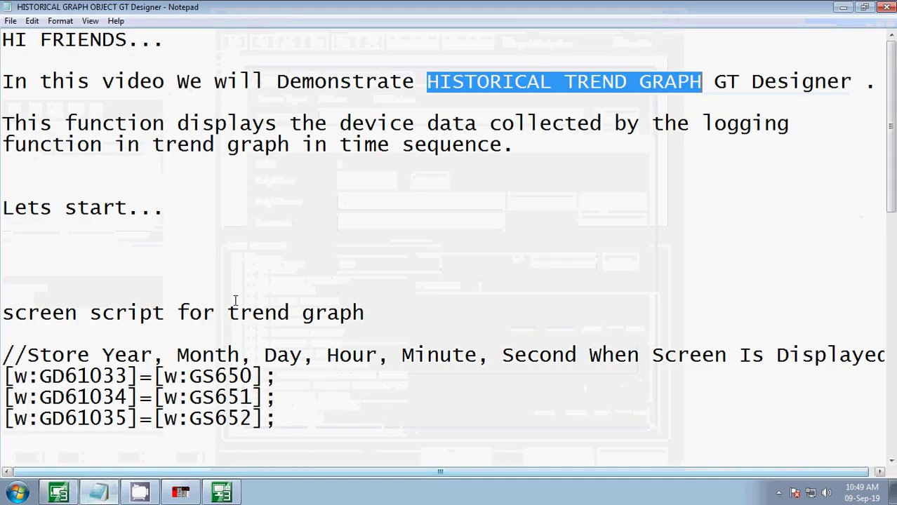
- Copy the script storing GS650–GS652 into GD61033–GD61035, including its comment line, from the Notepad notes and paste it into Script1
drag(280, 425, 17, 342)
right_click(36, 358)
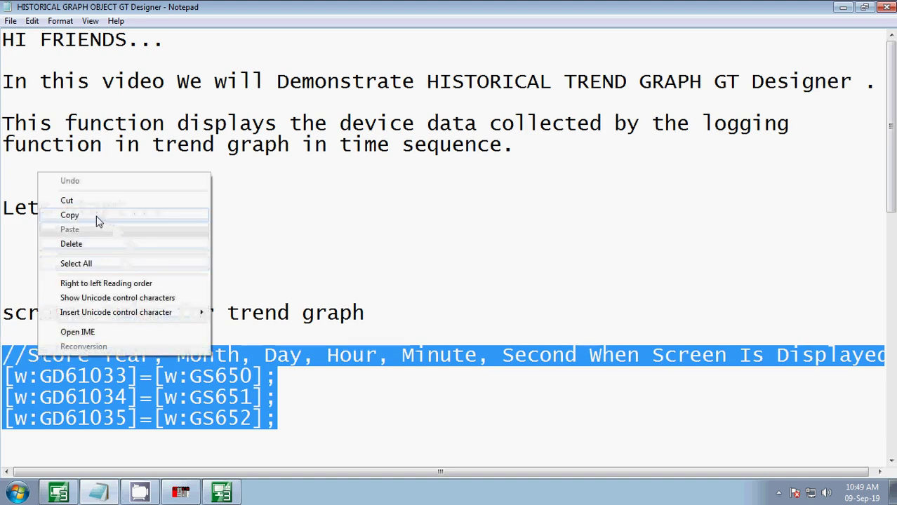
click(102, 222)
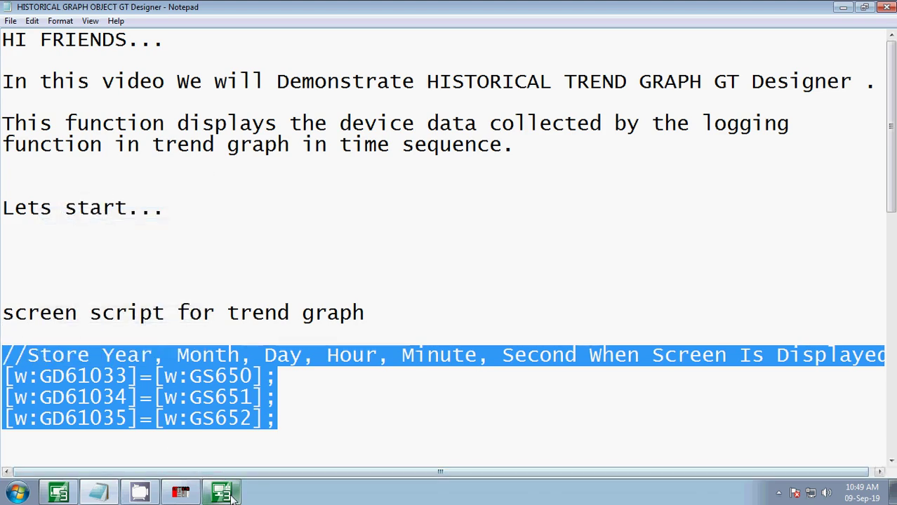
click(58, 492)
right_click(414, 183)
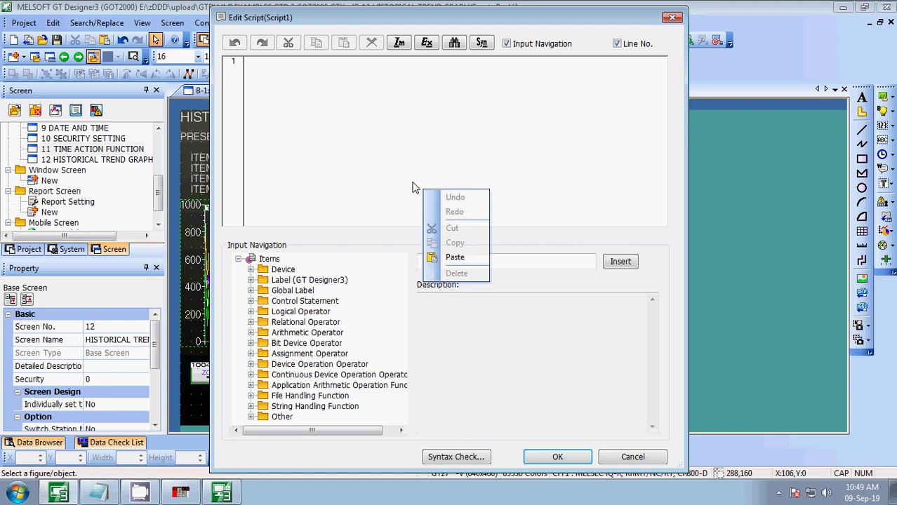
click(456, 256)
- Run a syntax check on Script1 and accept the script text
click(430, 458)
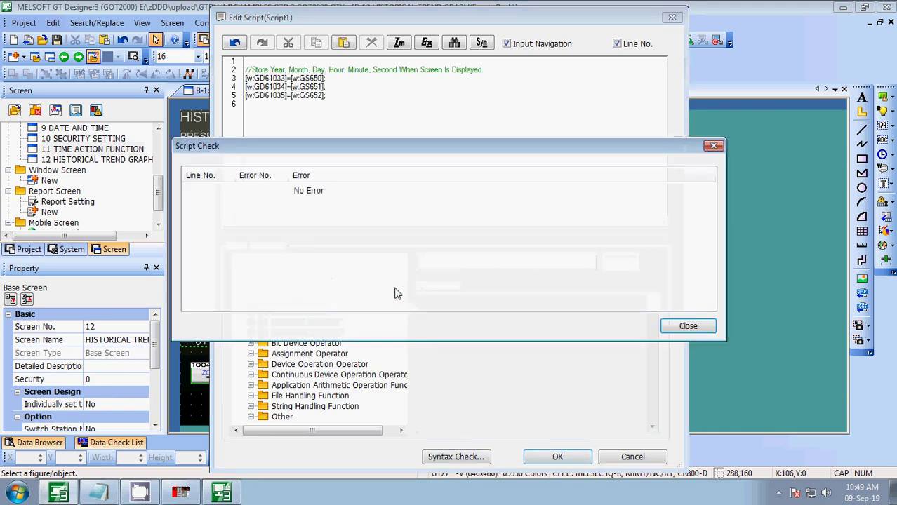
click(688, 327)
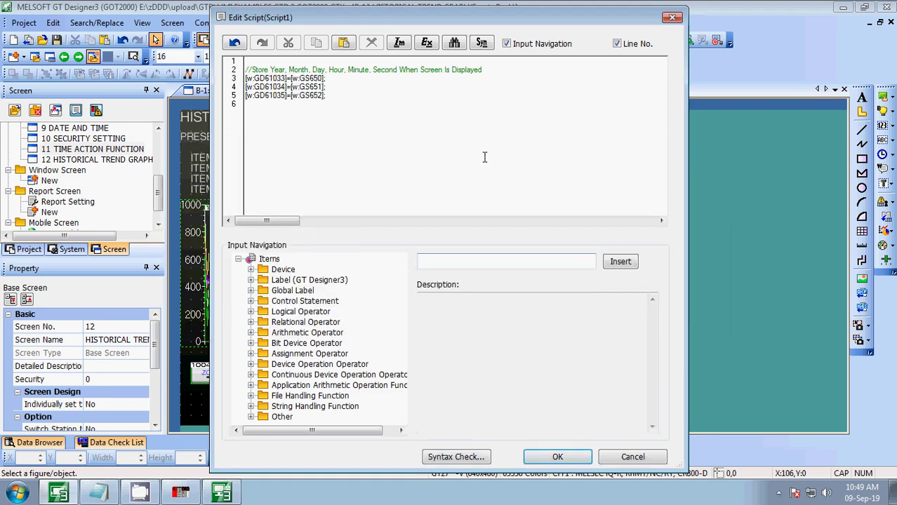
click(554, 457)
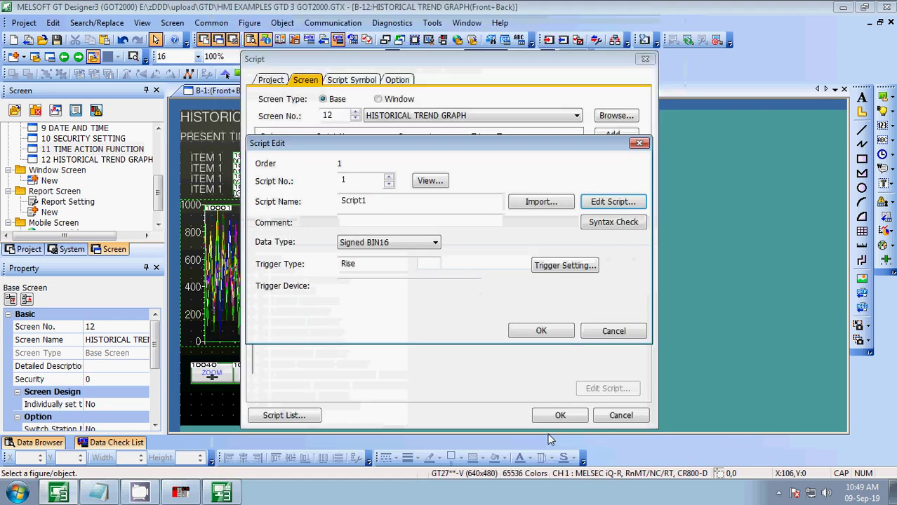
- Set Script1's trigger to Rise on device GB40 and save the script settings of screen 12
click(573, 271)
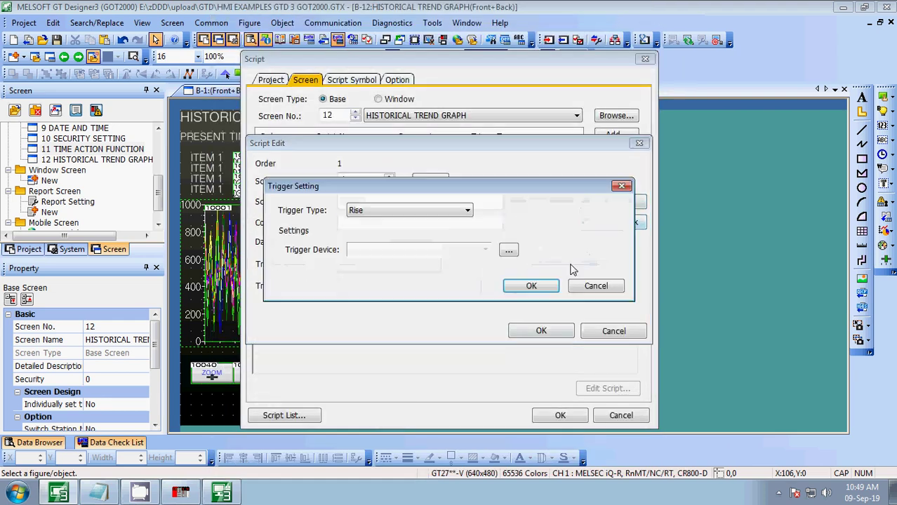
click(408, 248)
text(G)
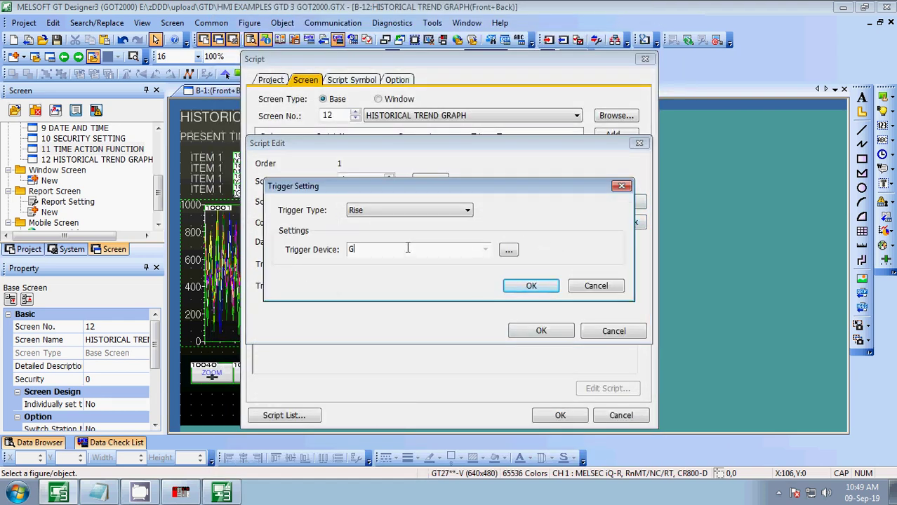
text(B40)
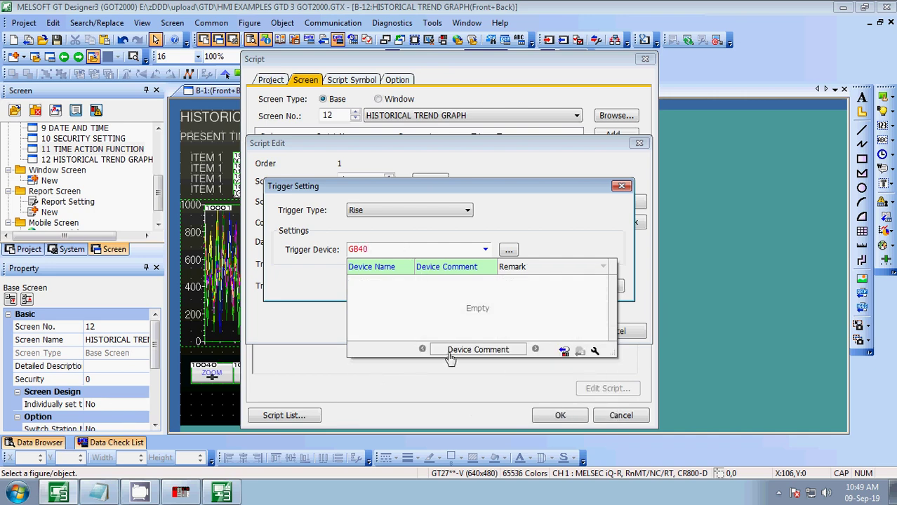
click(419, 251)
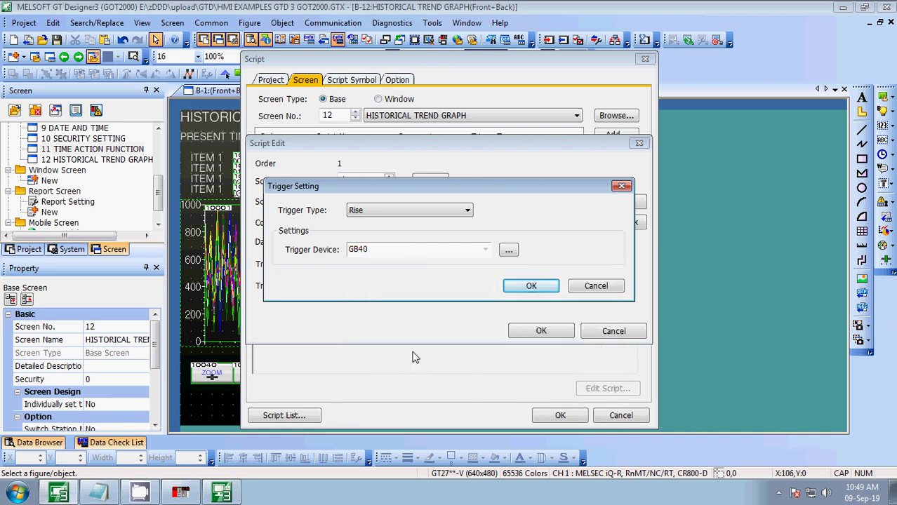
click(541, 290)
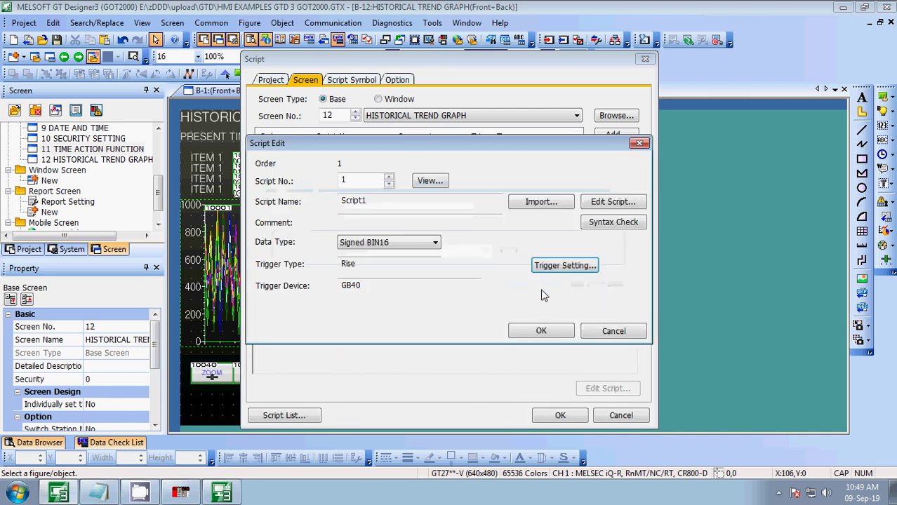
click(523, 328)
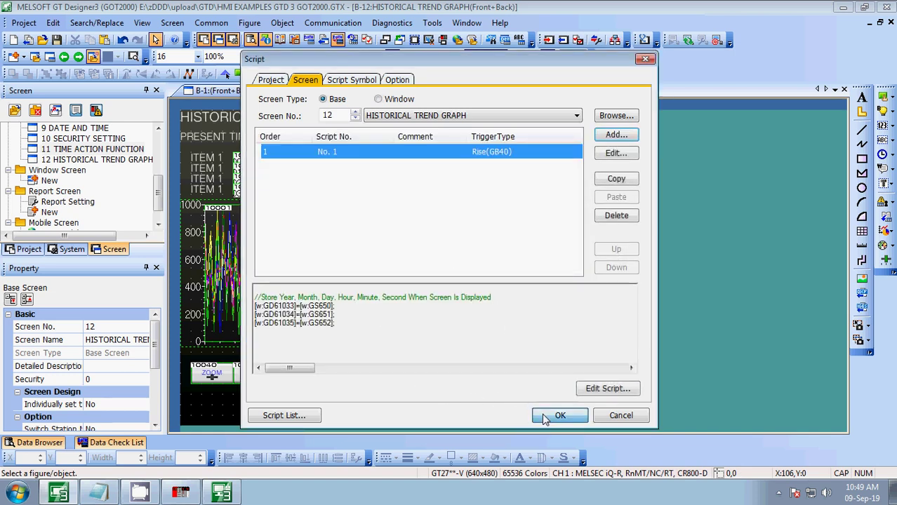
click(560, 415)
- Start the simulator to test the historical trend graph screen
click(432, 22)
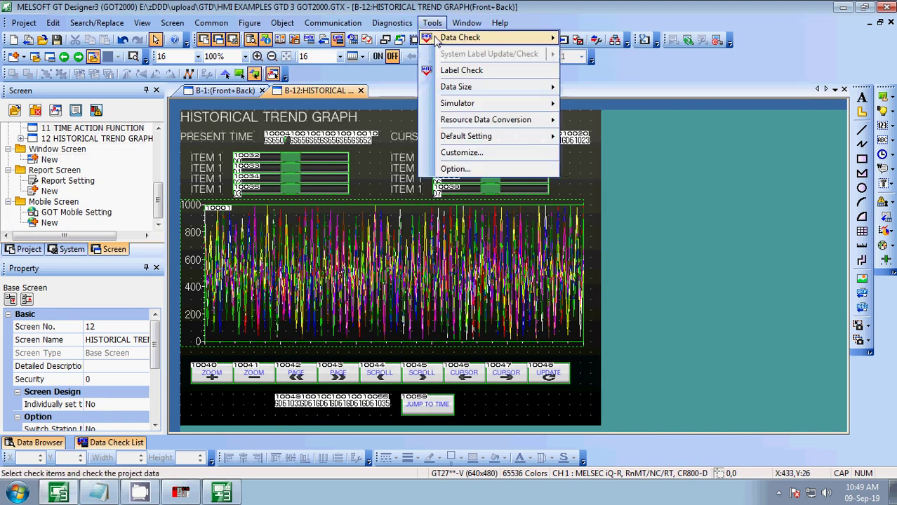
mouse_move(491, 105)
click(582, 118)
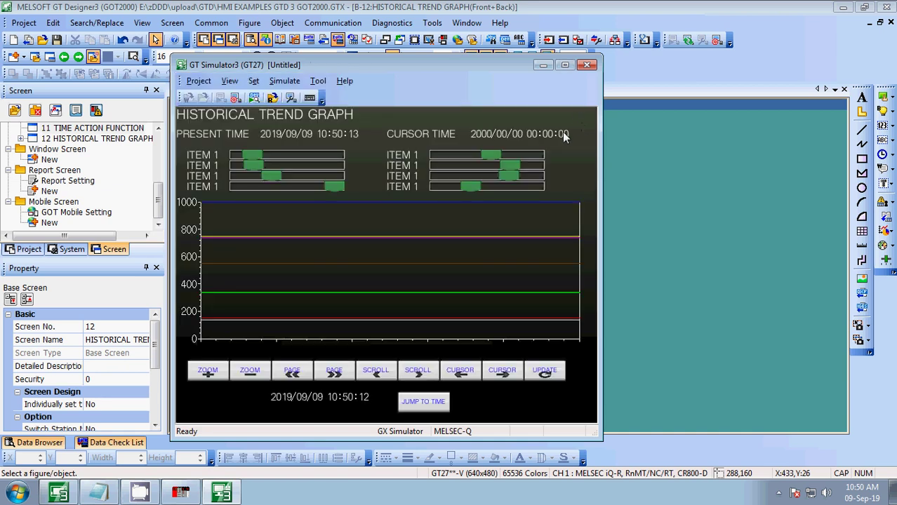
- Set the year of the jump time to 21 on the simulated screen
click(283, 398)
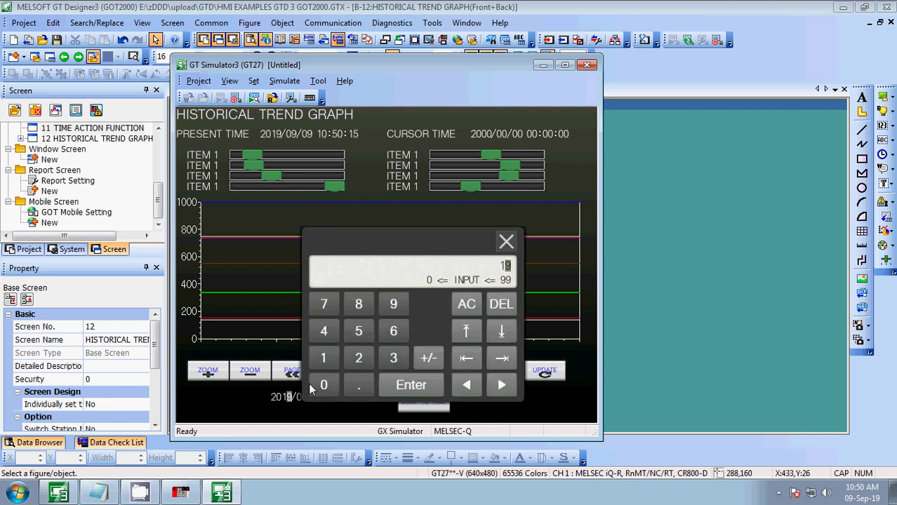
click(356, 360)
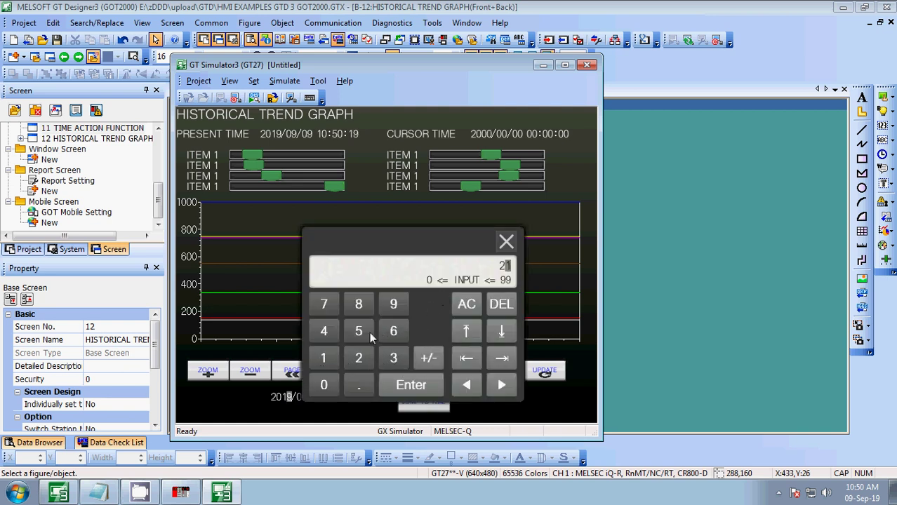
click(323, 360)
click(382, 317)
click(326, 356)
click(391, 319)
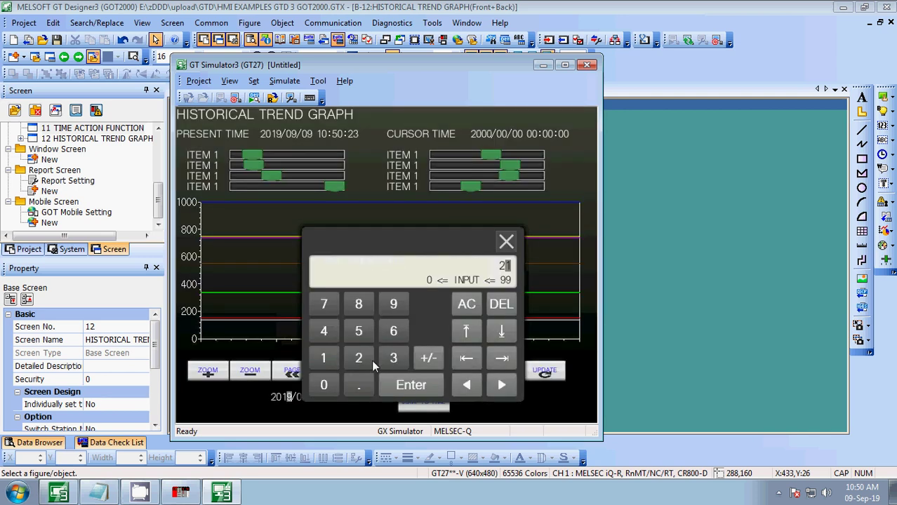
click(435, 391)
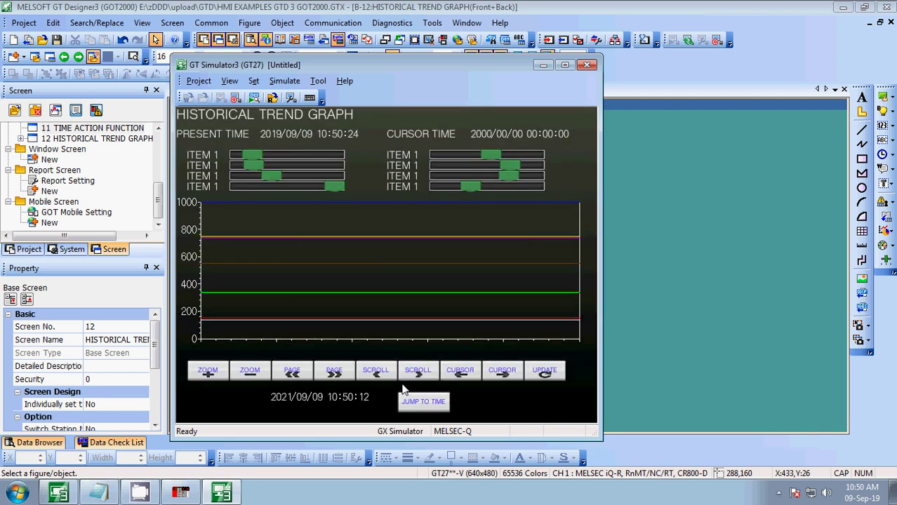
- Set the jump date on the simulated screen to year 19, month 08 and day 05
click(287, 397)
click(334, 356)
click(395, 313)
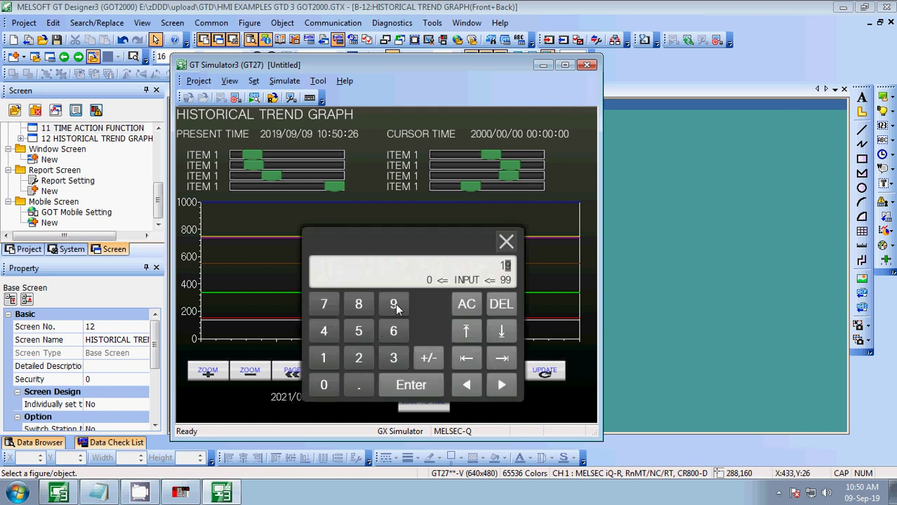
click(416, 386)
click(305, 398)
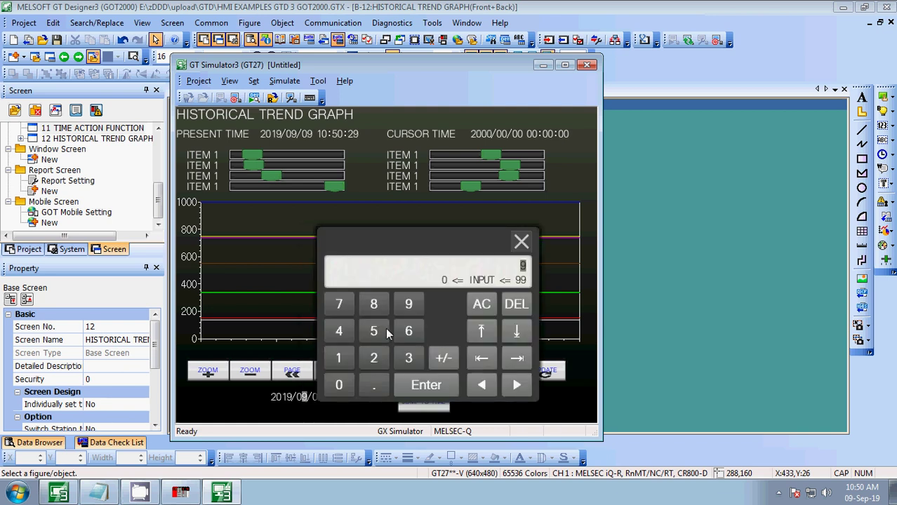
click(419, 392)
click(320, 396)
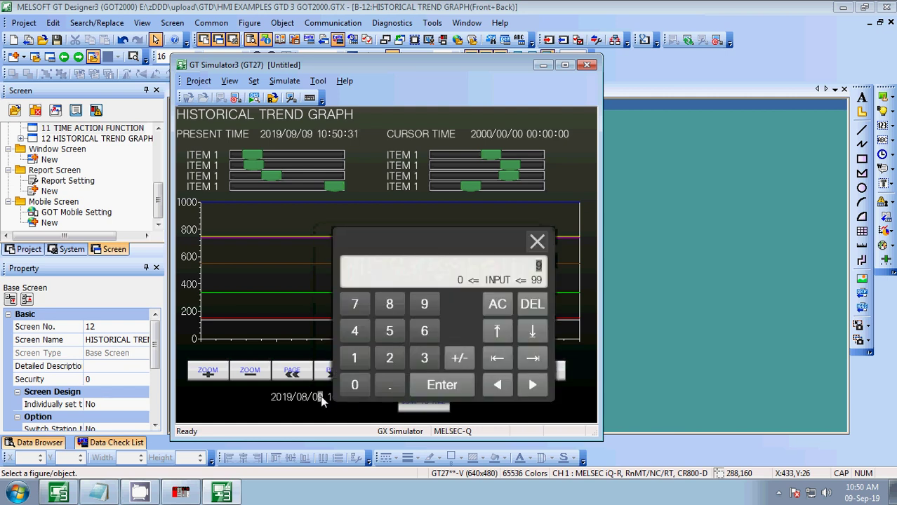
click(416, 330)
click(435, 381)
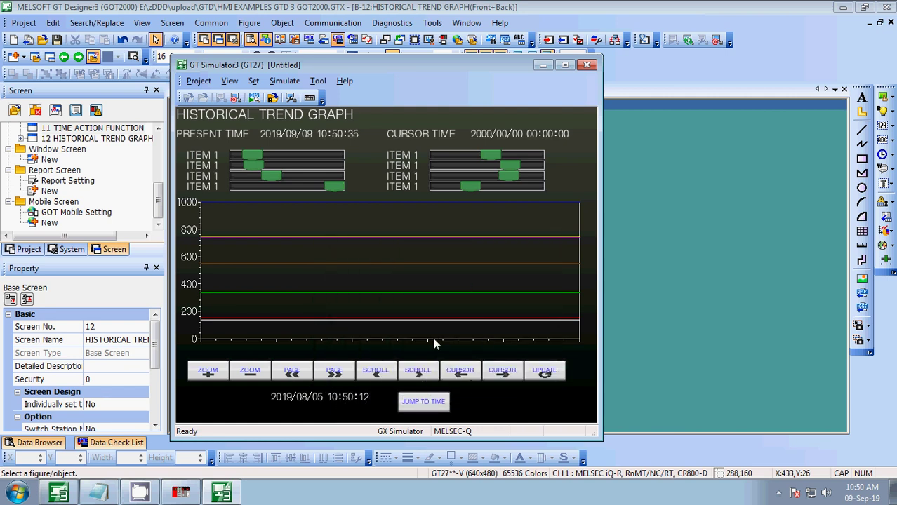
- Update the trend graph, page it back, and move the upper three ITEM sliders in both columns to vary the logged values
click(545, 376)
click(294, 374)
click(297, 176)
click(303, 165)
click(318, 154)
click(267, 177)
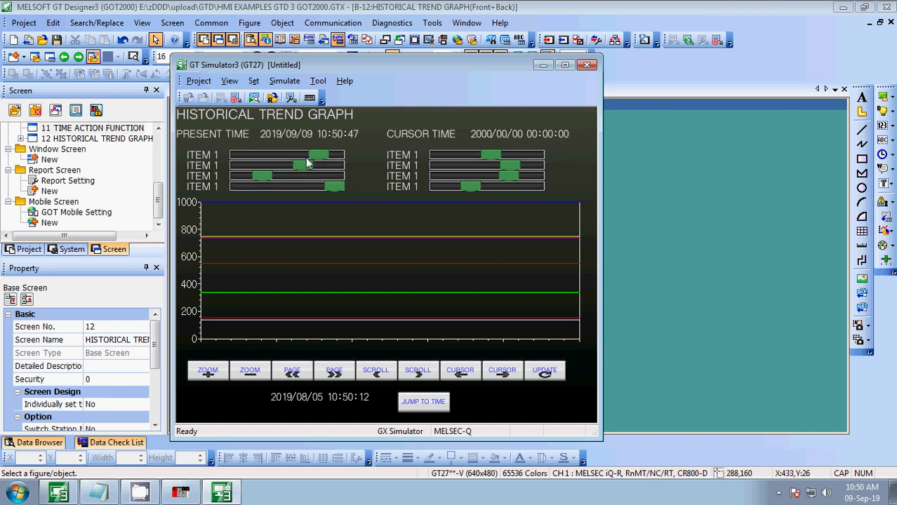
click(458, 155)
click(449, 166)
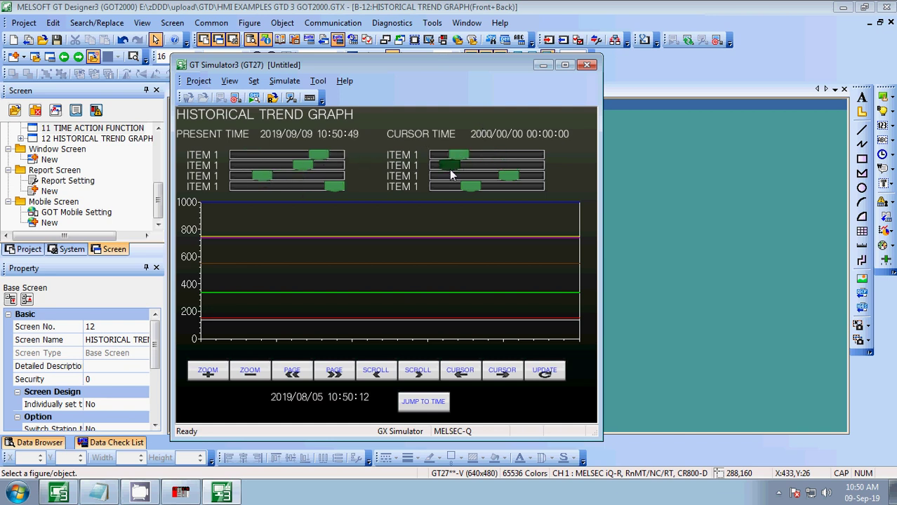
click(457, 177)
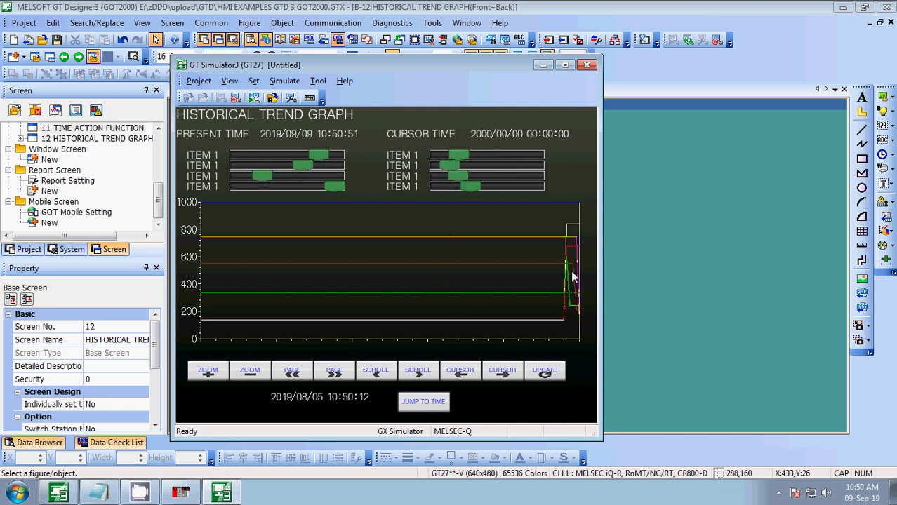
click(494, 166)
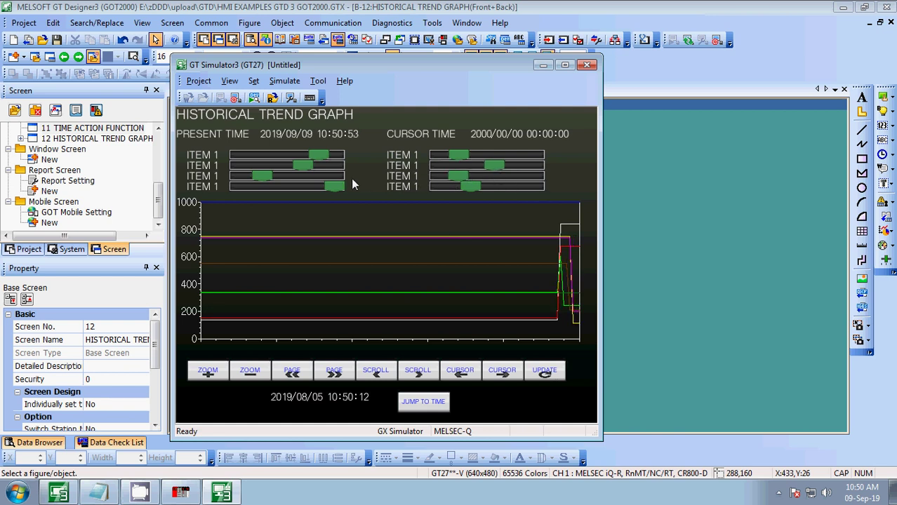
- Repeatedly reposition all four ITEM sliders in the first column and the first, second and fourth in the second column to vary the logged trends
click(294, 186)
click(521, 155)
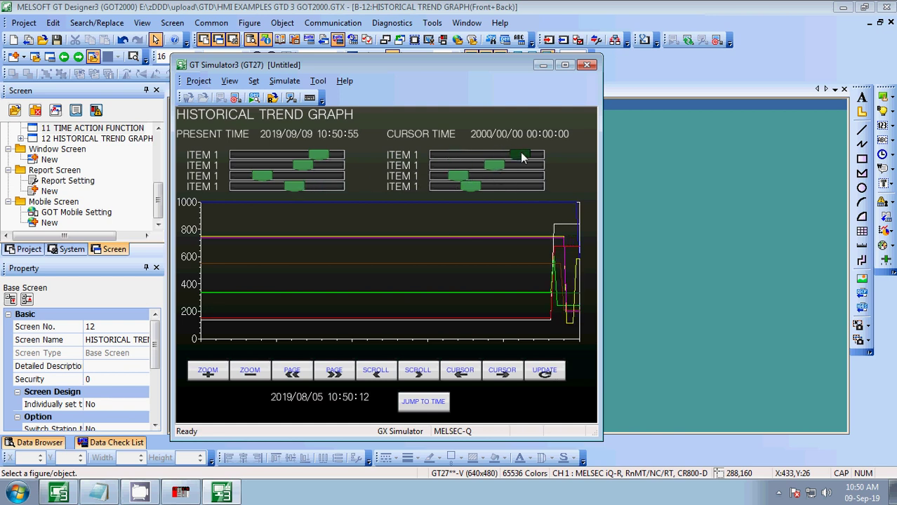
click(531, 186)
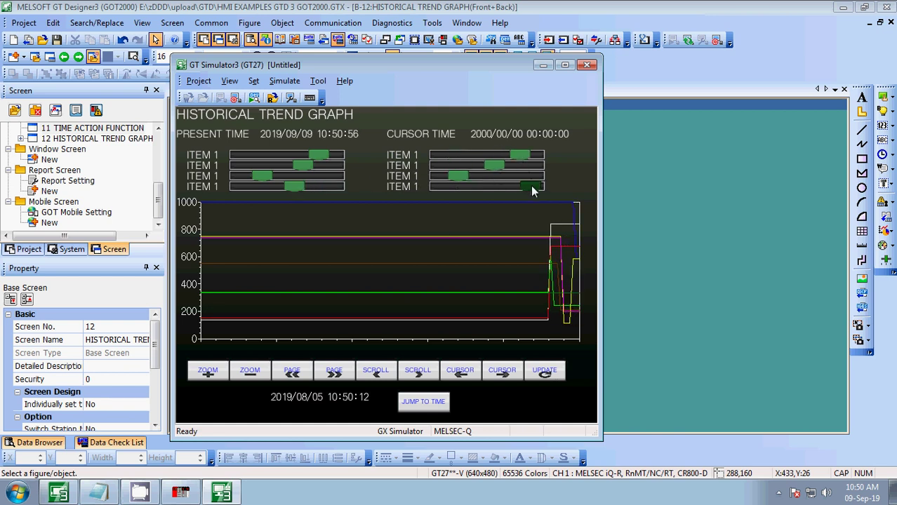
click(480, 187)
click(446, 155)
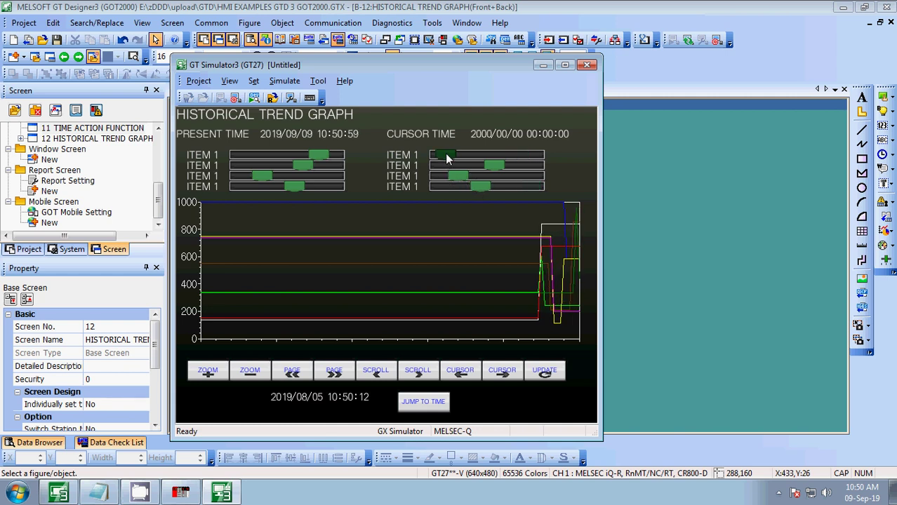
click(326, 185)
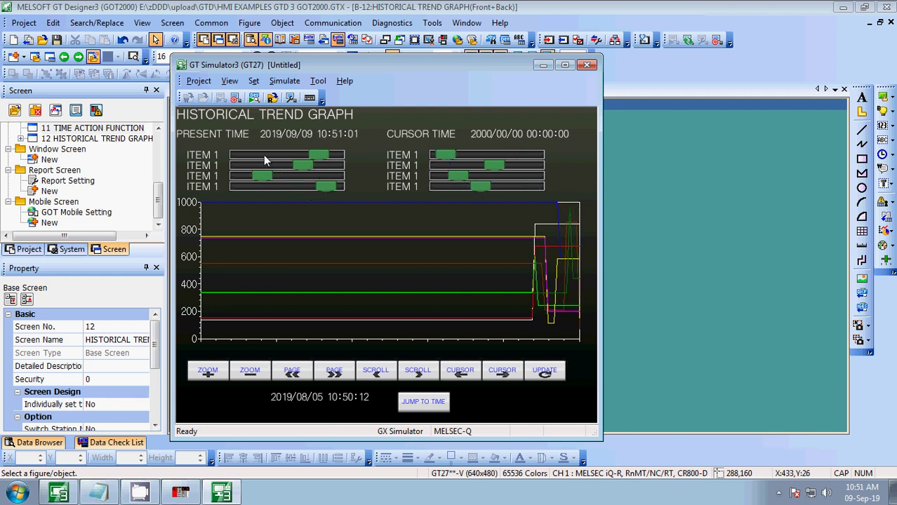
click(263, 155)
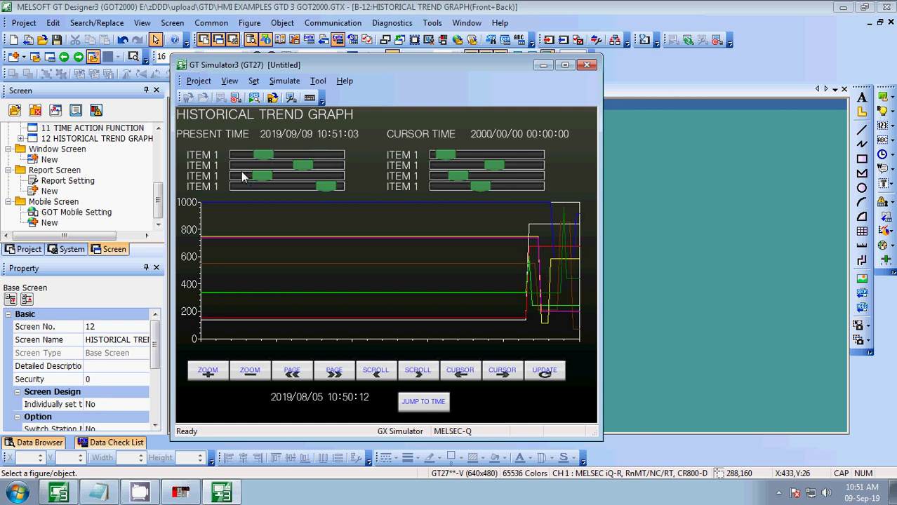
click(243, 176)
click(261, 187)
click(314, 187)
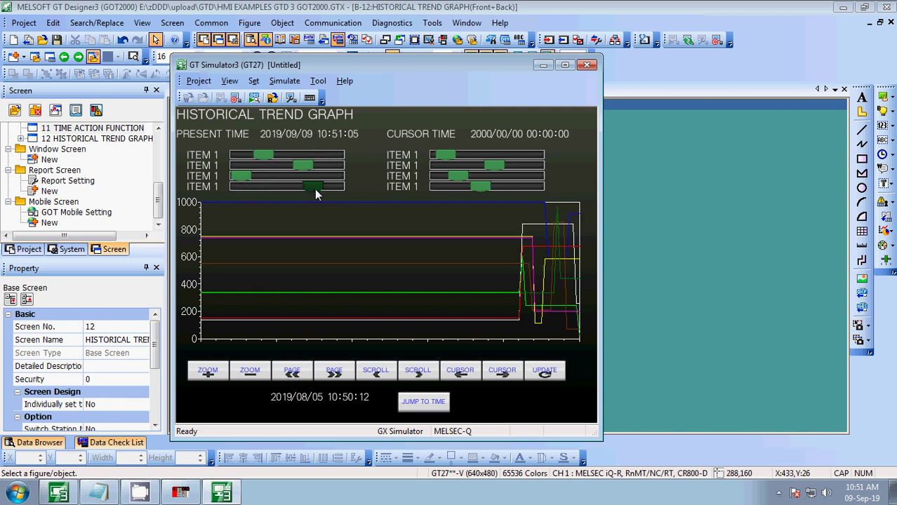
click(497, 155)
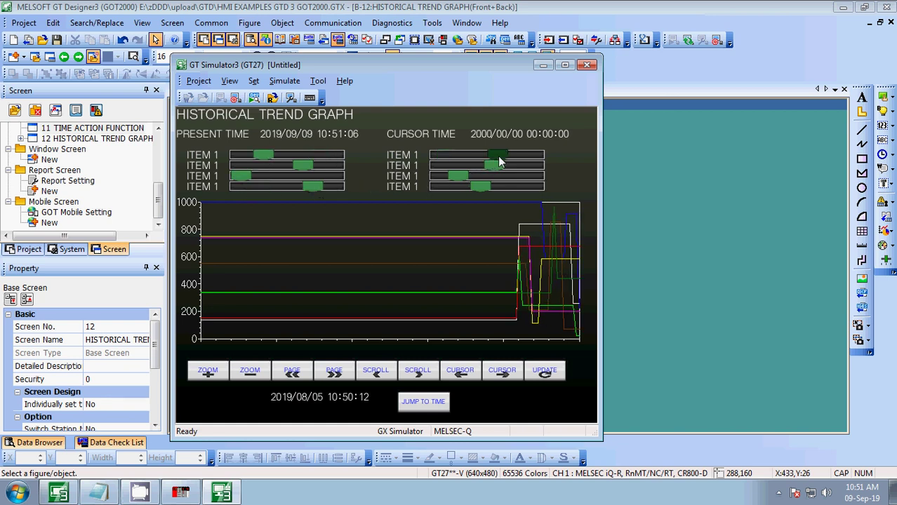
click(521, 185)
click(443, 153)
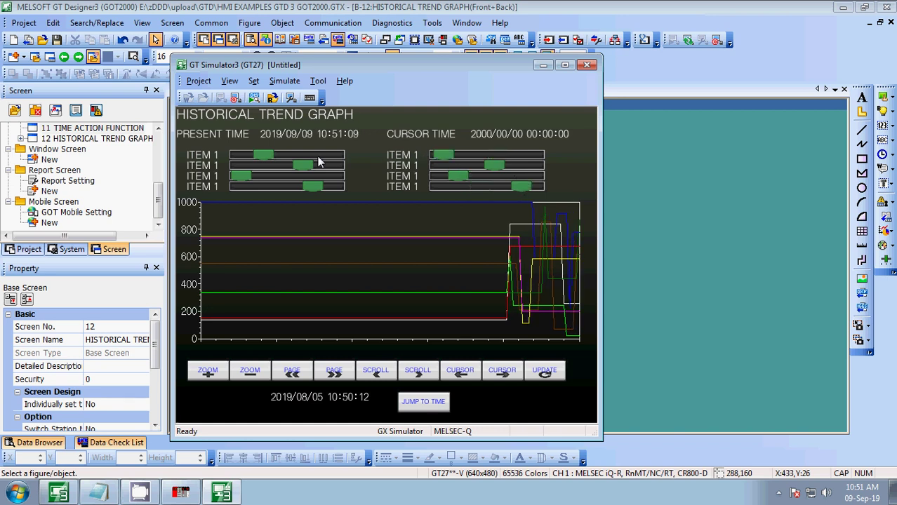
click(274, 165)
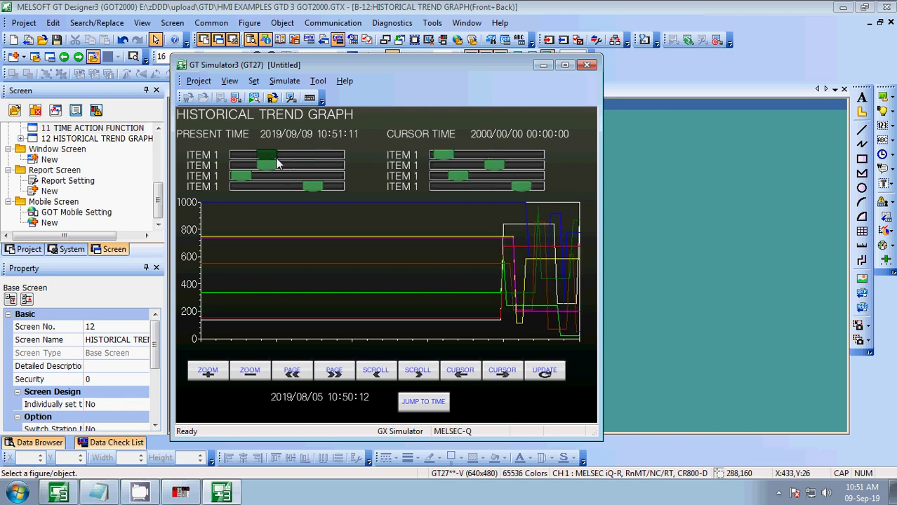
click(307, 156)
click(299, 177)
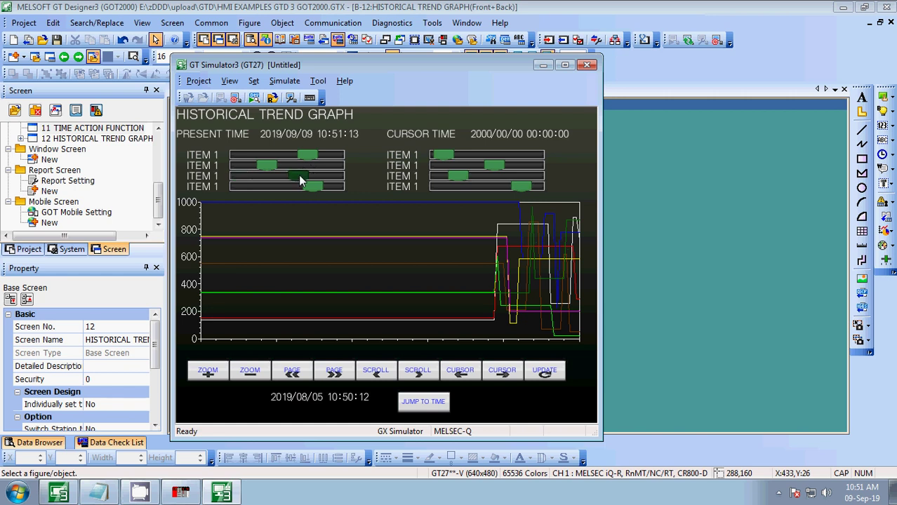
click(257, 185)
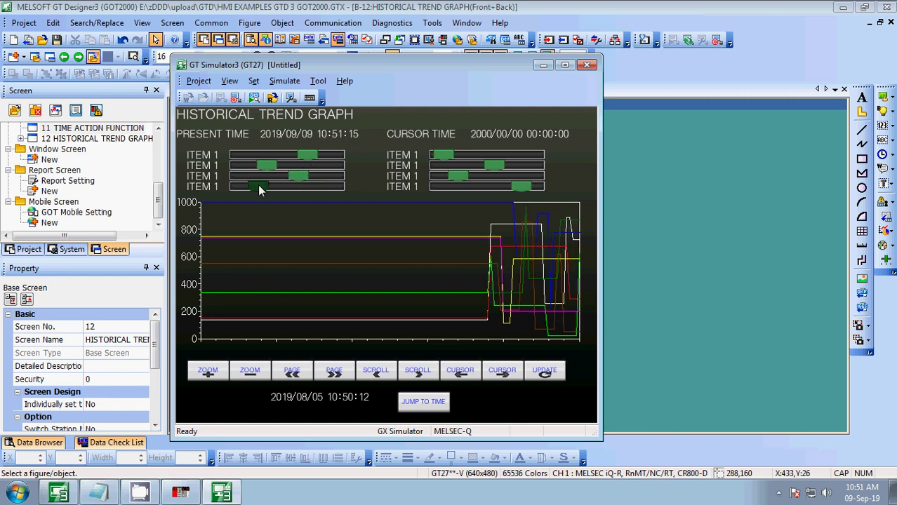
click(525, 167)
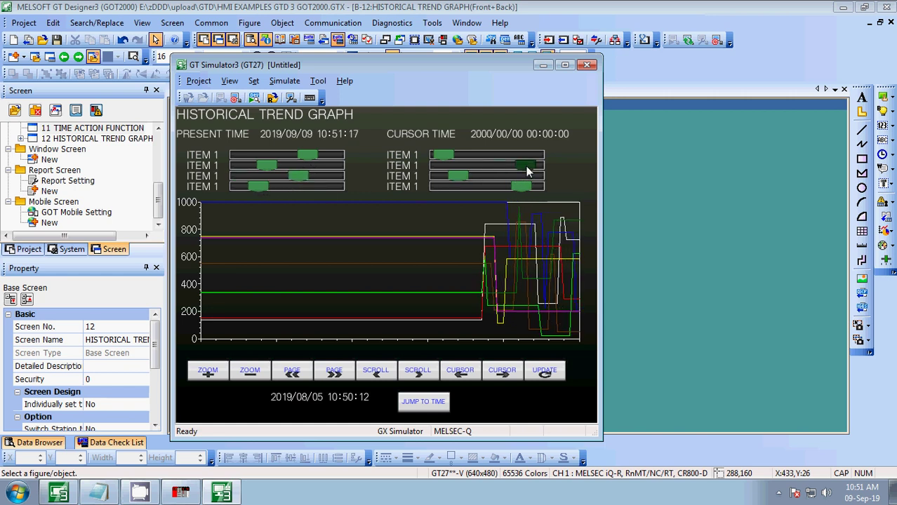
click(481, 187)
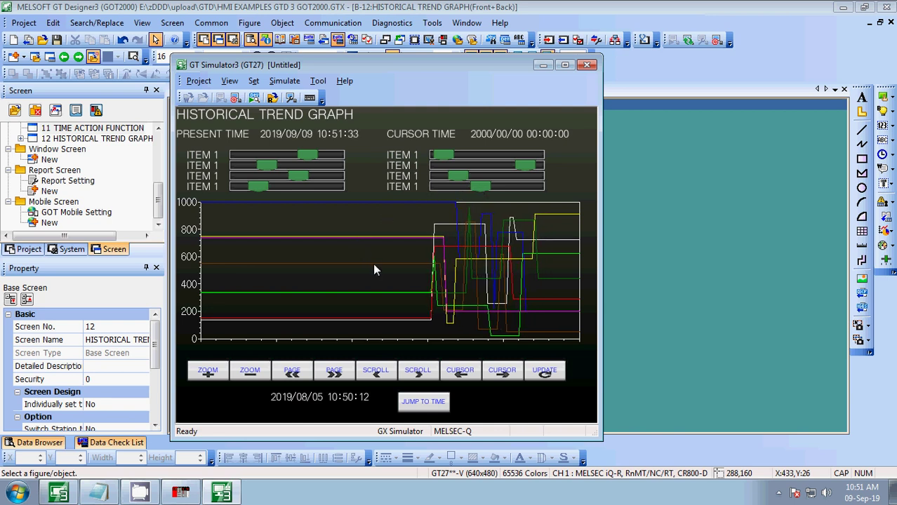
- Switch to the historical graph notes in Notepad and select the closing lines from "ALL DETAILS" through the subscribe message
click(133, 493)
scroll(312, 297, down, 9)
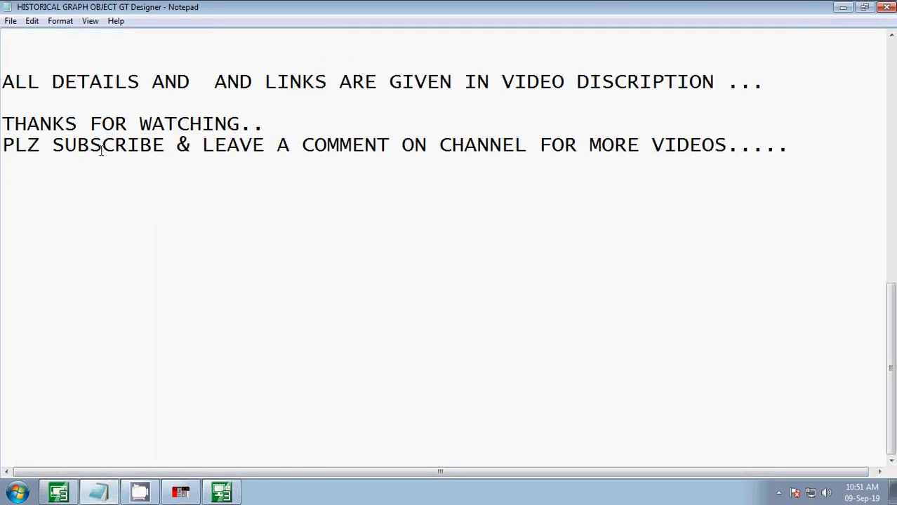
drag(3, 82, 673, 209)
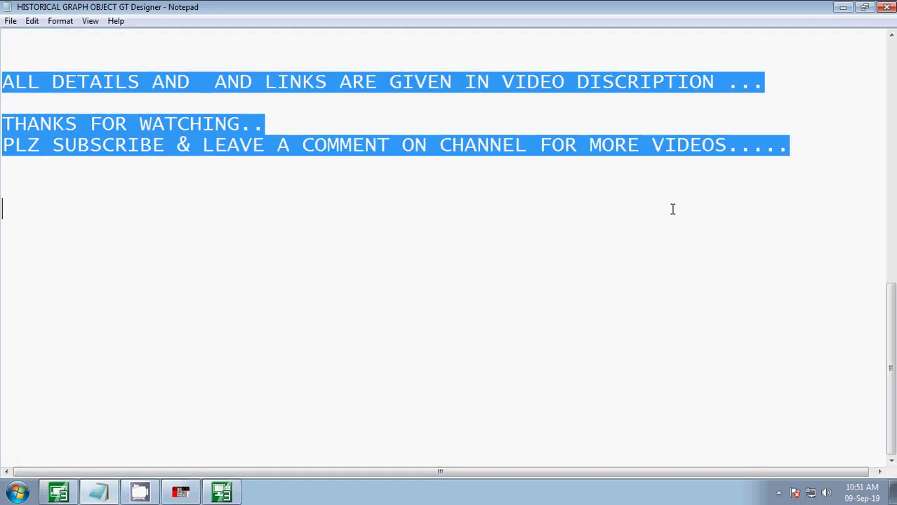